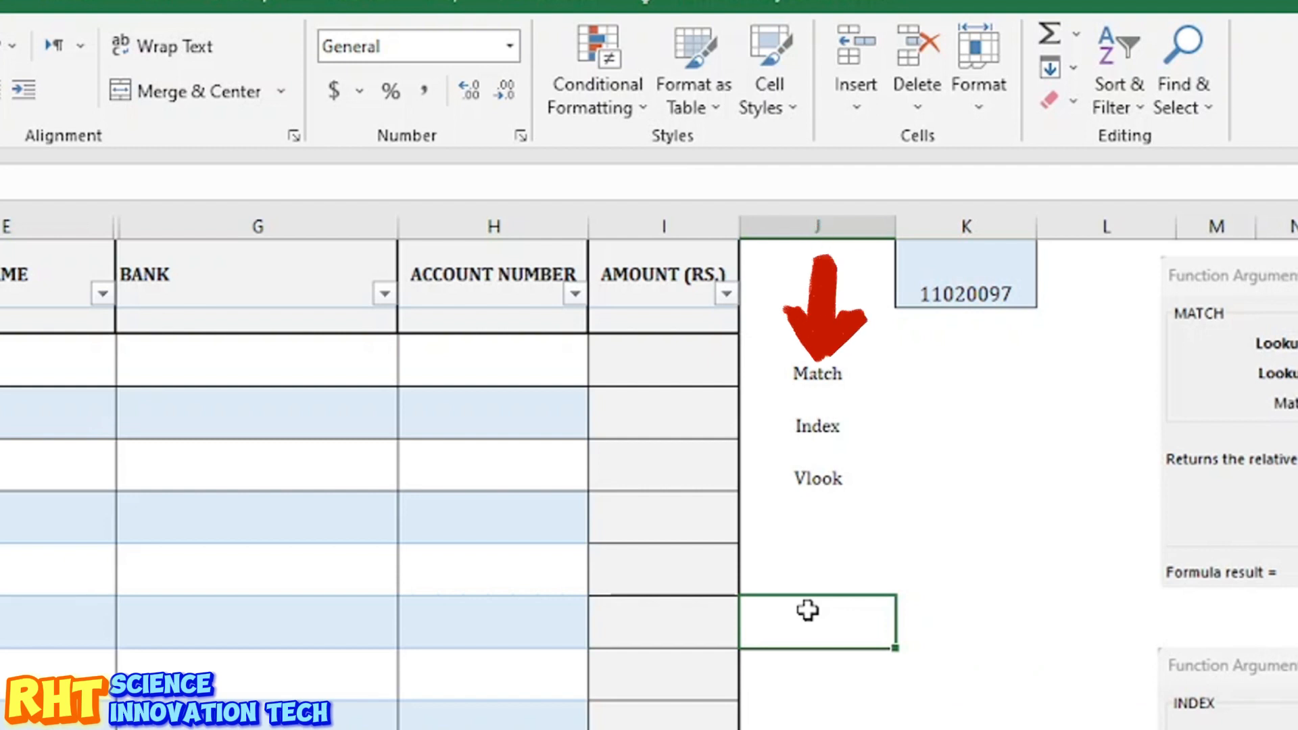
Step: Review the transfer table's employee codes and its empty NAME, FATHER NAME, BANK and AMOUNT cells
{"action": "key", "text": "Up"}
{"action": "key", "text": "Up"}
{"action": "key", "text": "Up"}
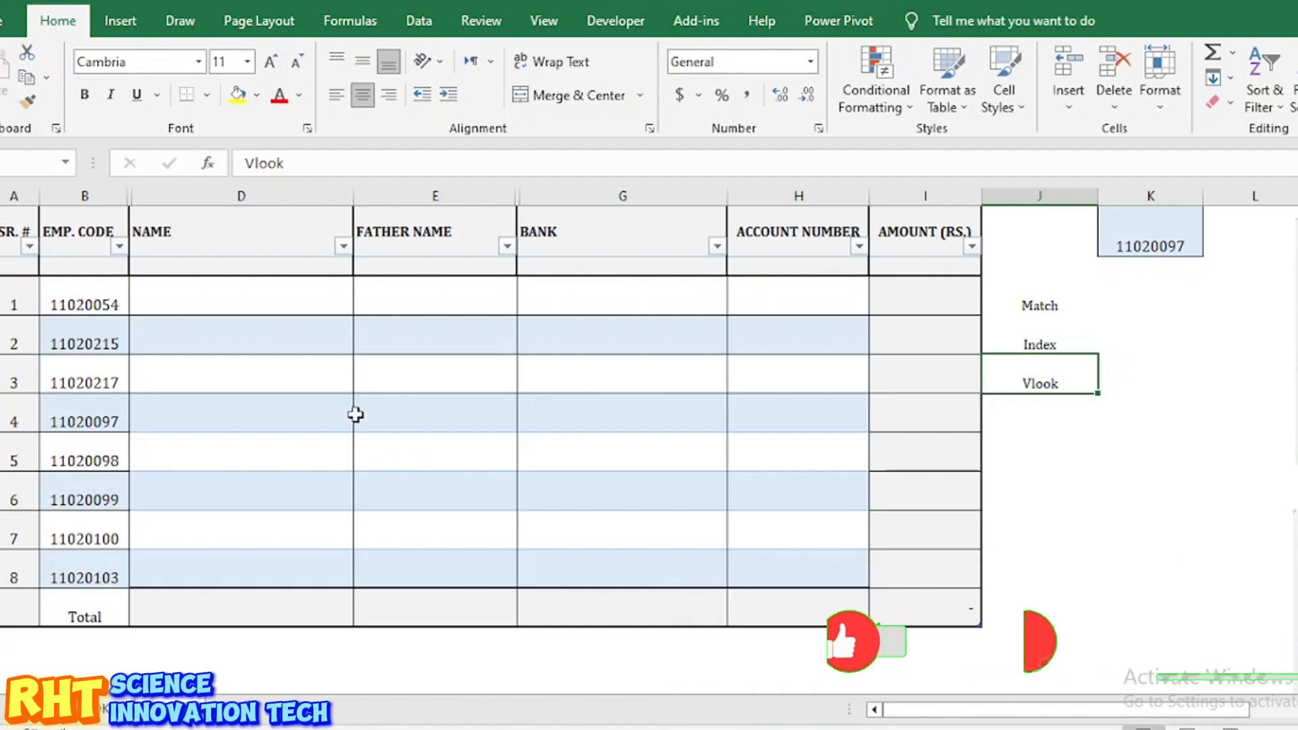
{"action": "left_click", "coordinate": [278, 343]}
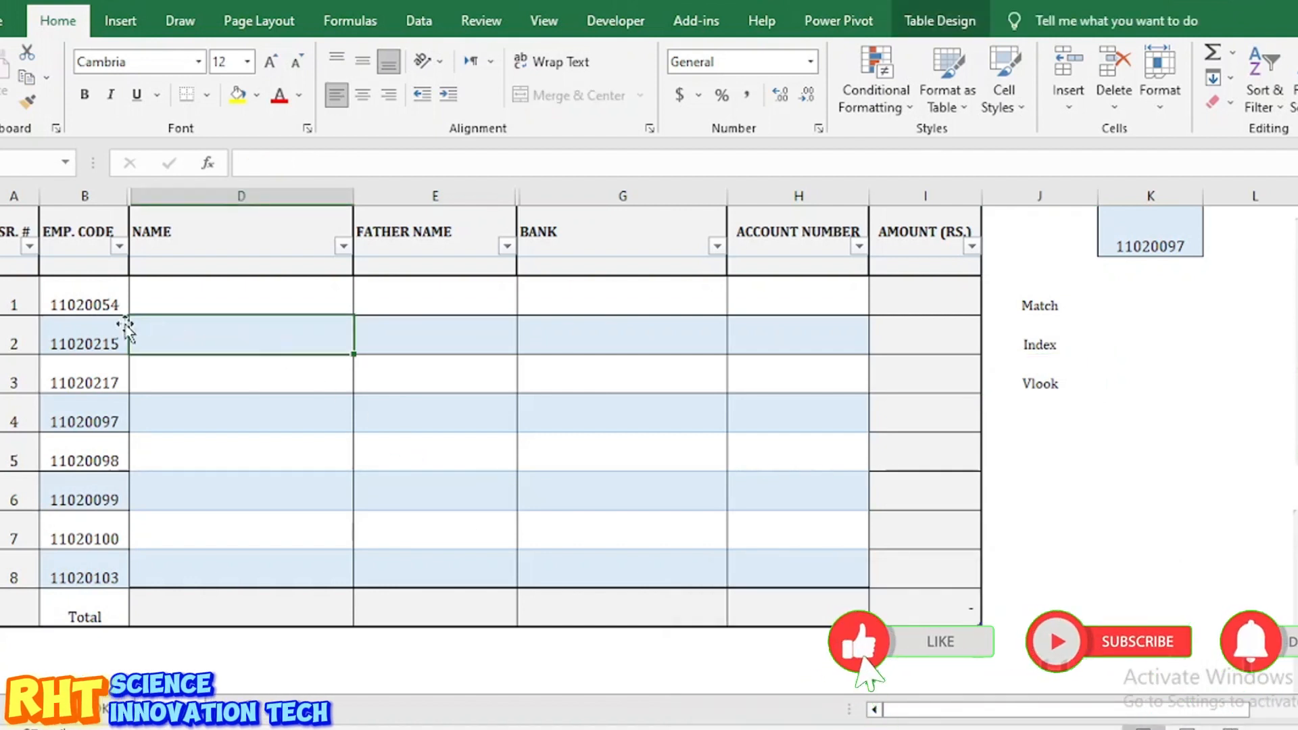
{"action": "left_click", "coordinate": [82, 302]}
{"action": "left_click", "coordinate": [83, 344]}
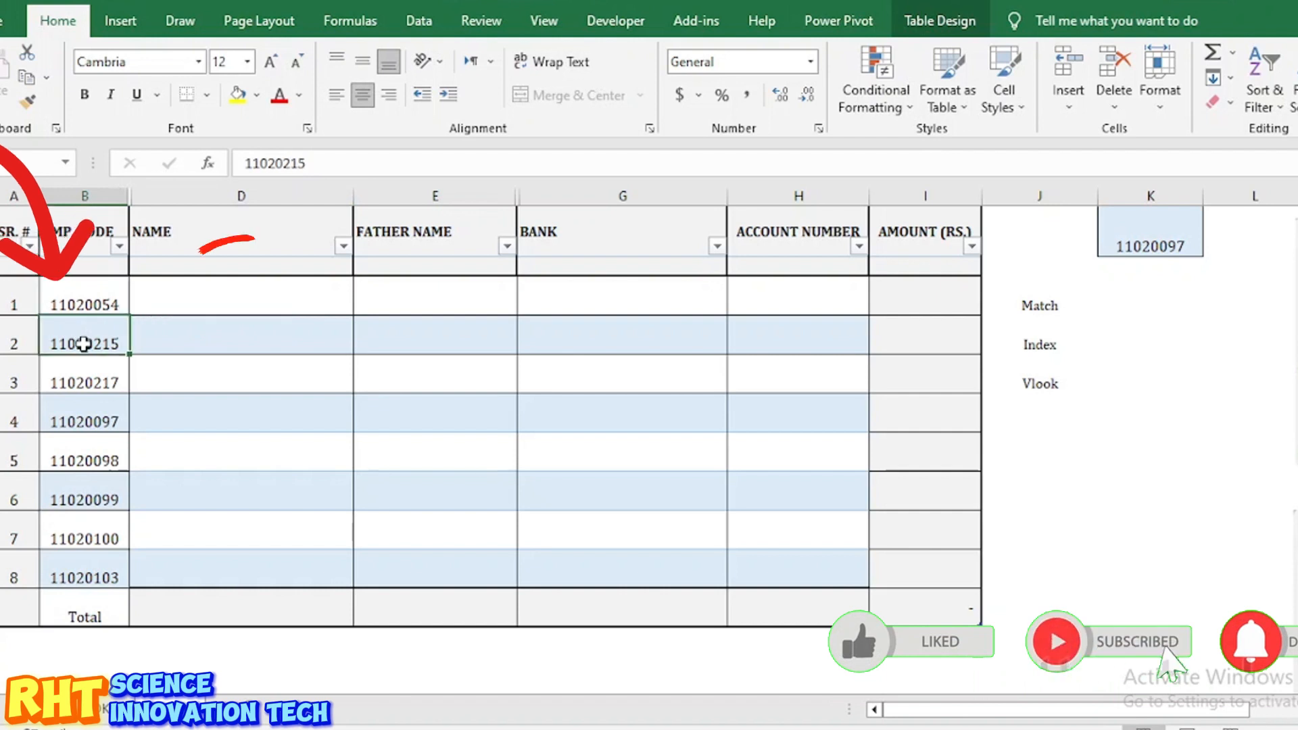
{"action": "left_click", "coordinate": [195, 296]}
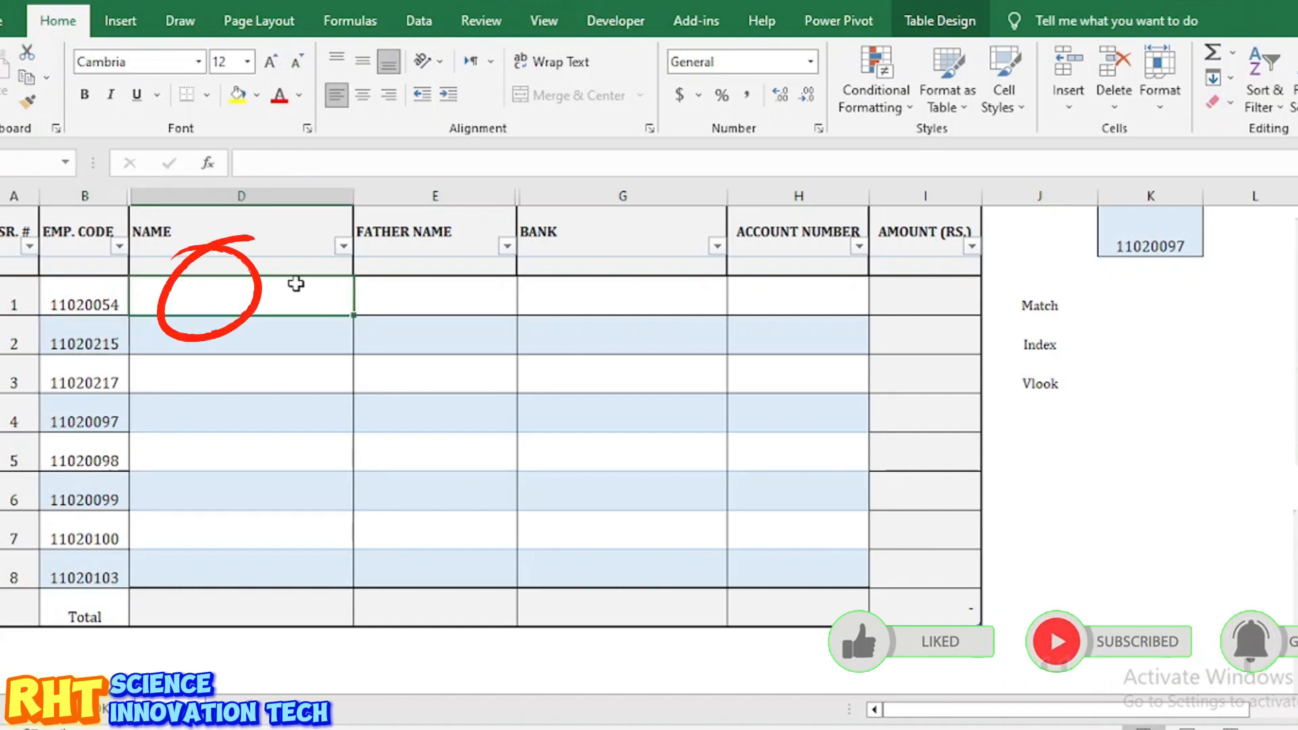
{"action": "left_click", "coordinate": [452, 288]}
{"action": "left_click", "coordinate": [683, 293]}
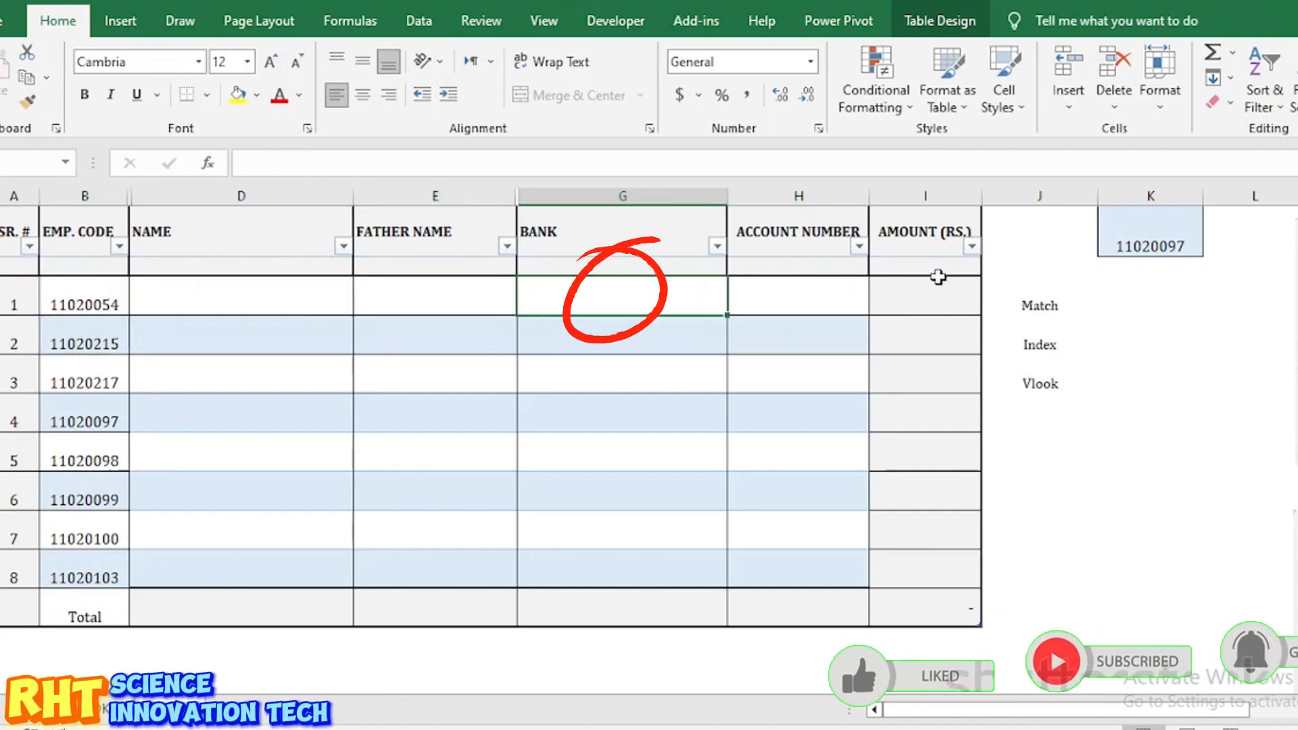
{"action": "left_click", "coordinate": [936, 296]}
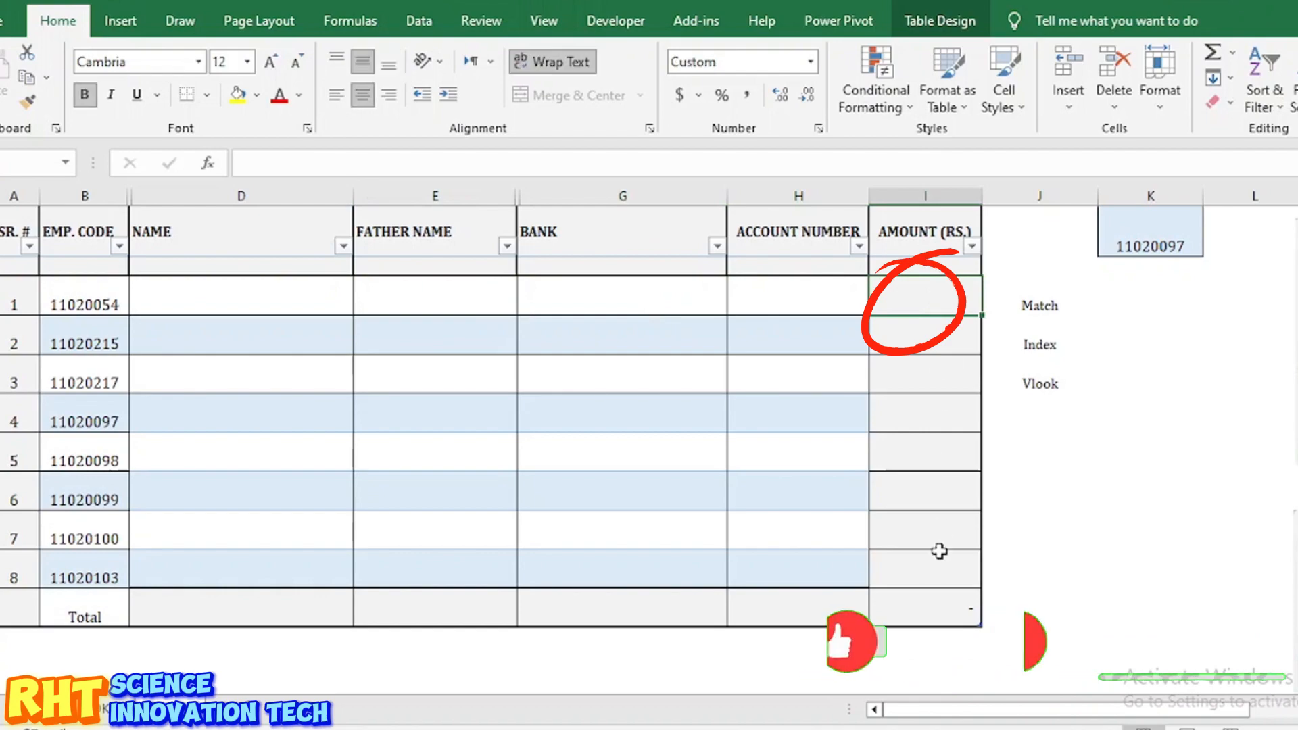
Step: Bring up the SalarySheet_June2023 workbook and scroll through its columns
{"action": "mouse_move", "coordinate": [941, 728]}
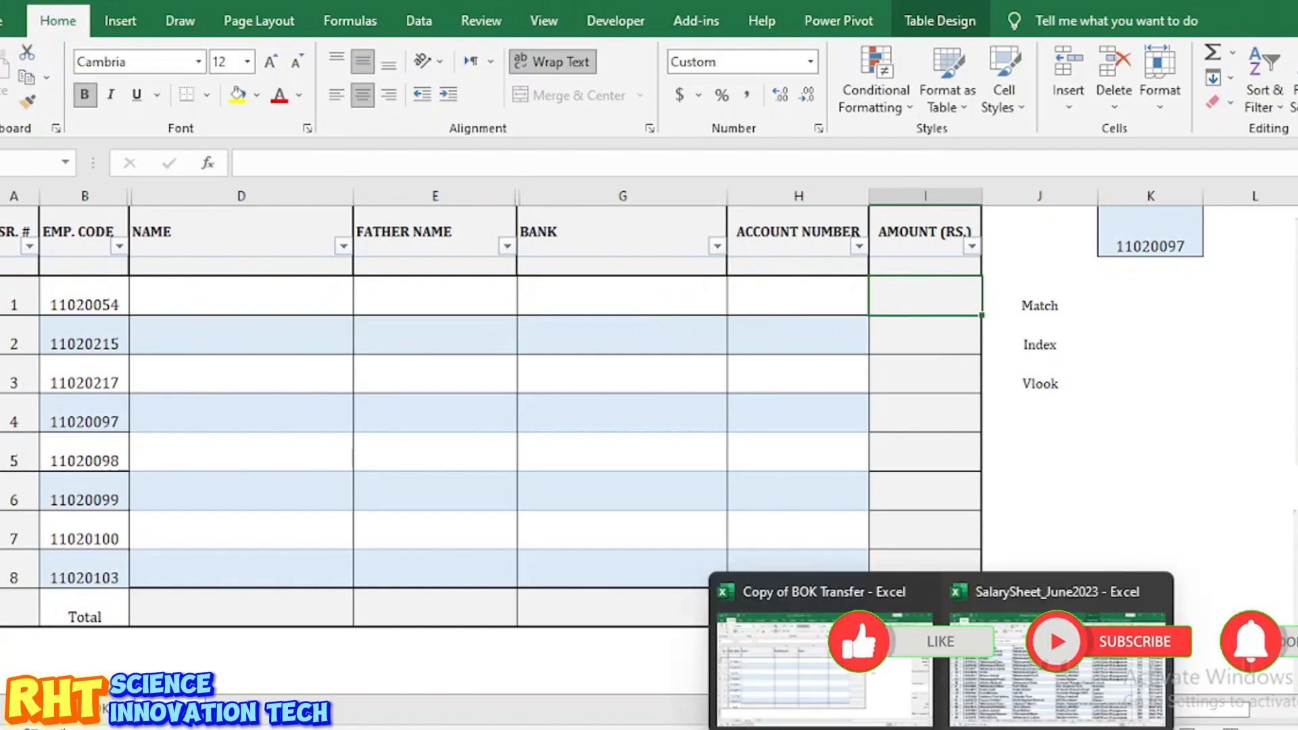
{"action": "left_click", "coordinate": [1044, 687]}
{"action": "scroll", "coordinate": [656, 477], "scroll_direction": "up", "scroll_amount": 15}
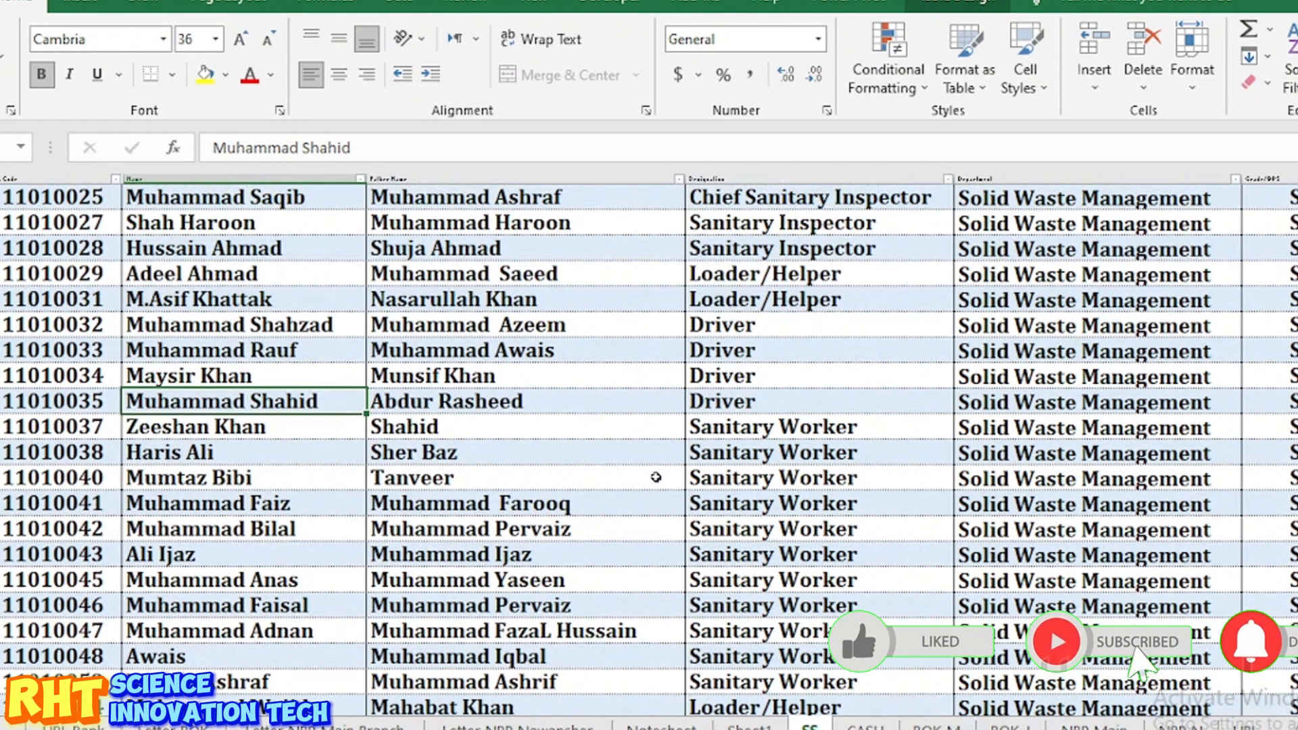
{"action": "scroll", "coordinate": [656, 477], "scroll_direction": "right", "scroll_amount": 5}
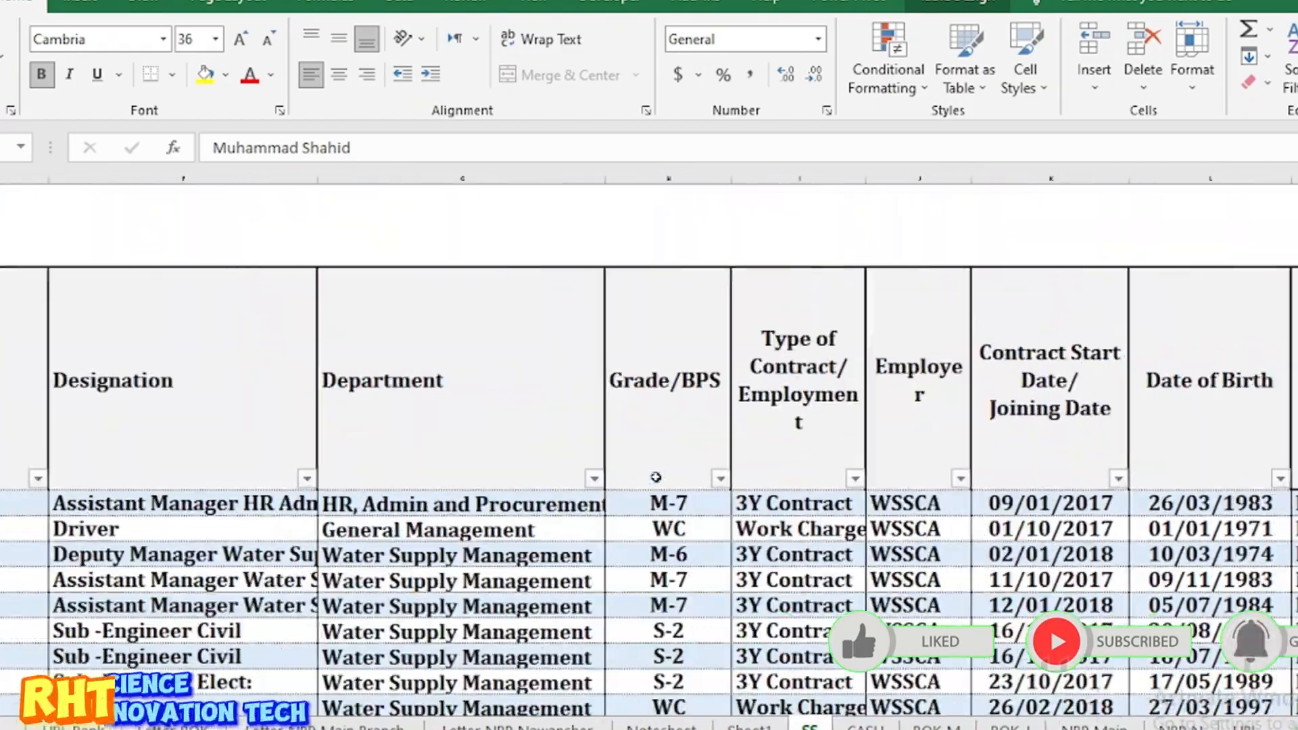
{"action": "scroll", "coordinate": [656, 477], "scroll_direction": "right", "scroll_amount": 3}
{"action": "scroll", "coordinate": [656, 477], "scroll_direction": "down", "scroll_amount": 10}
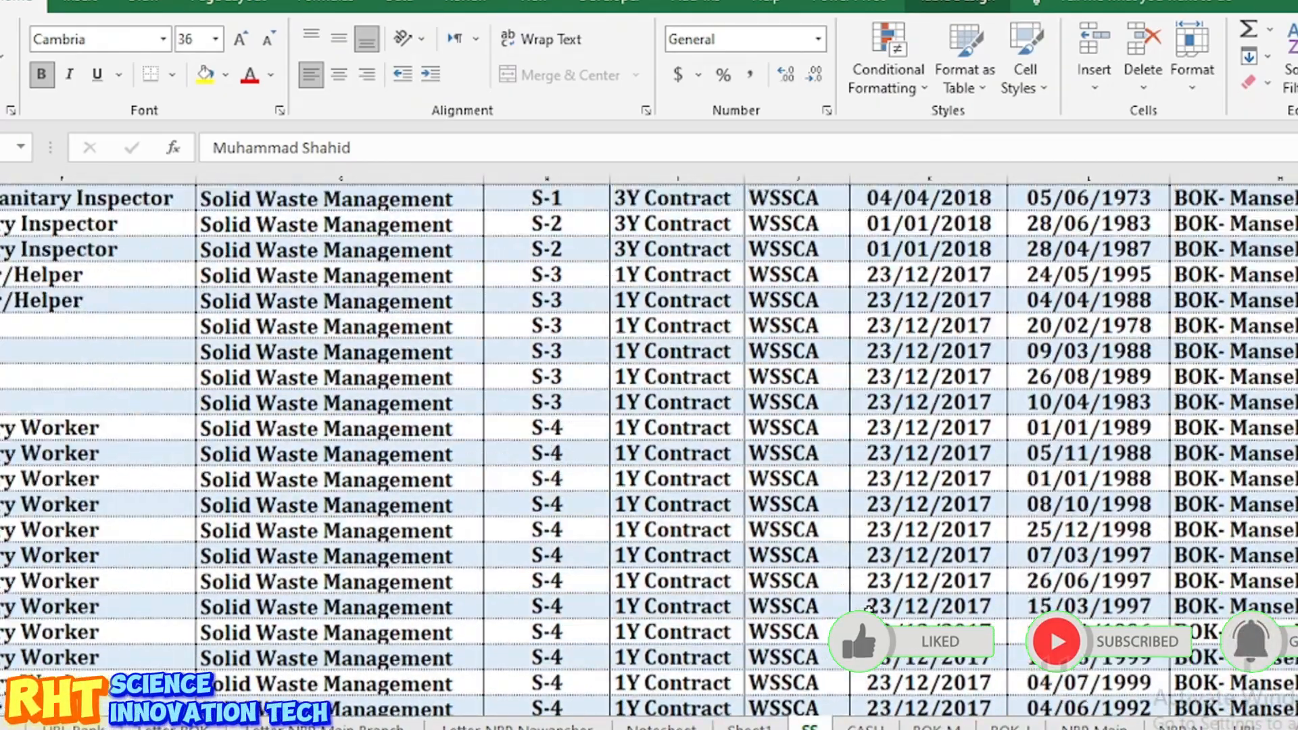
{"action": "scroll", "coordinate": [649, 446], "scroll_direction": "left", "scroll_amount": 6}
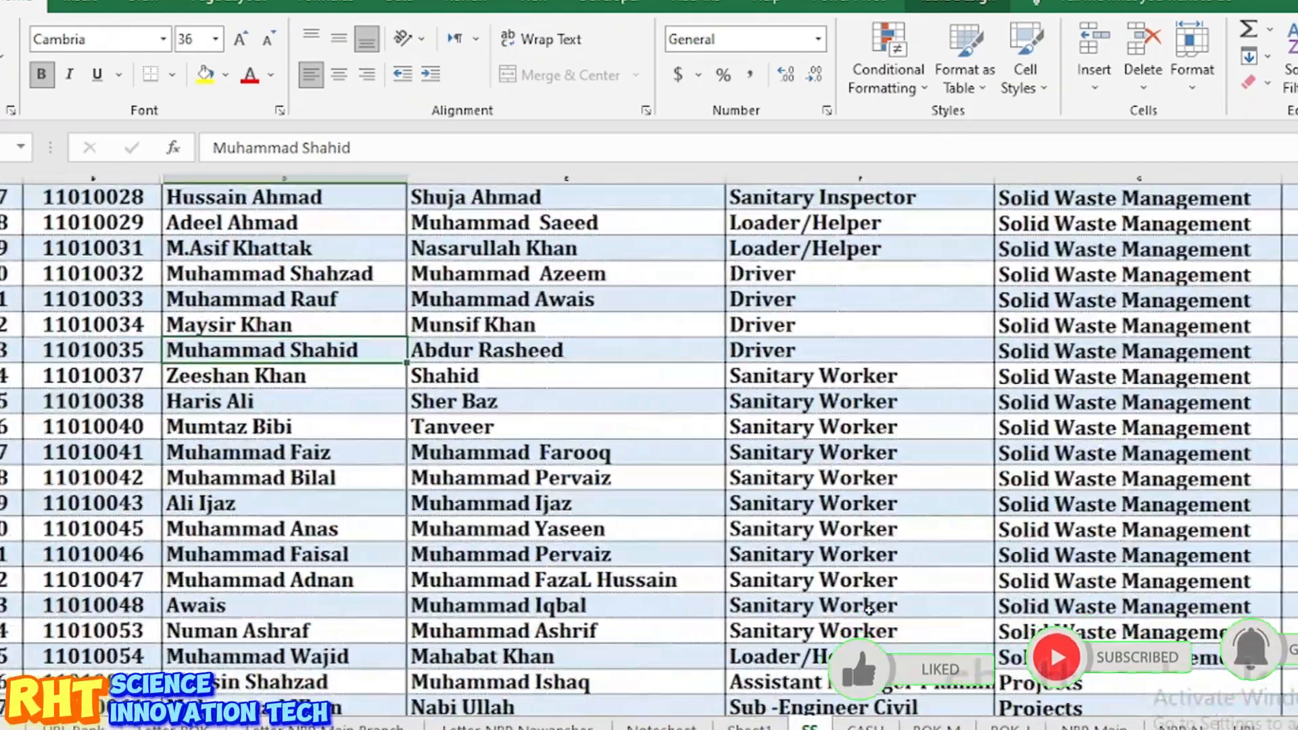
{"action": "scroll", "coordinate": [649, 446], "scroll_direction": "right", "scroll_amount": 1}
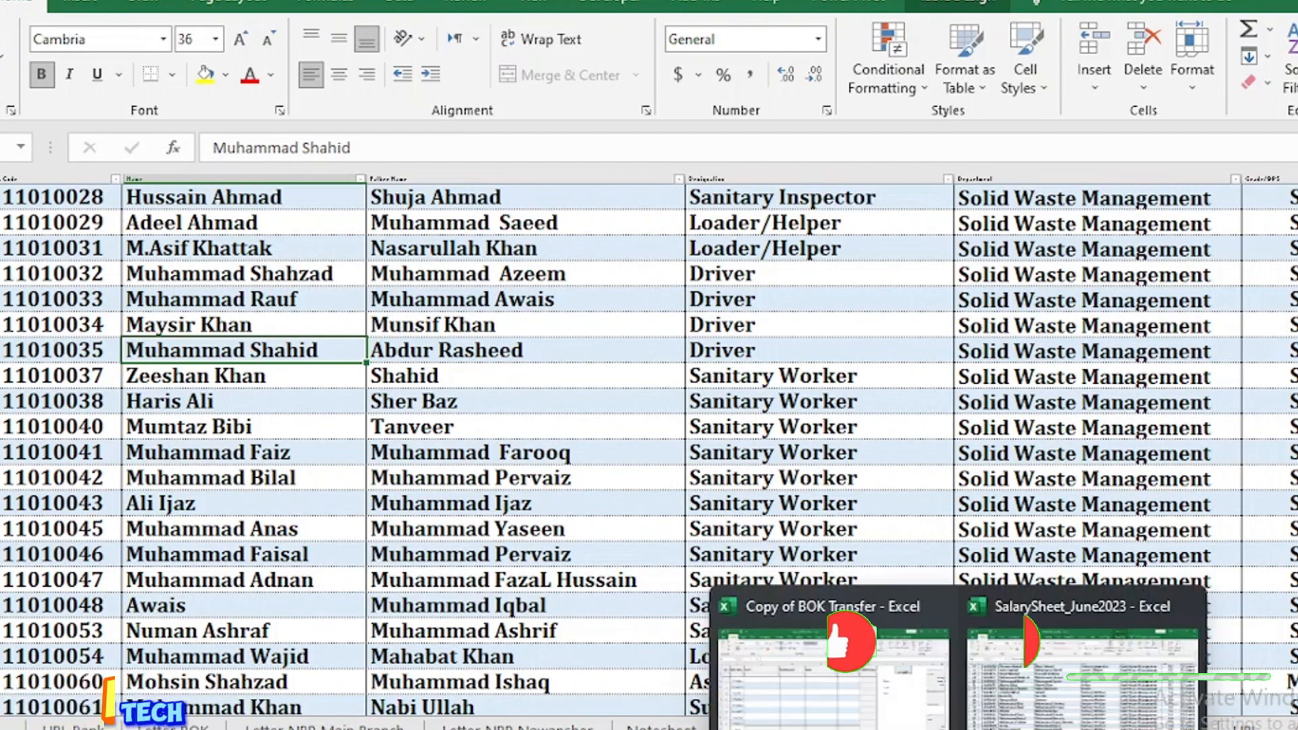
Step: Back in Copy of BOK Transfer, copy code 11020054, then return to the salary workbook's SS sheet
{"action": "left_click", "coordinate": [838, 703]}
{"action": "left_click", "coordinate": [67, 306]}
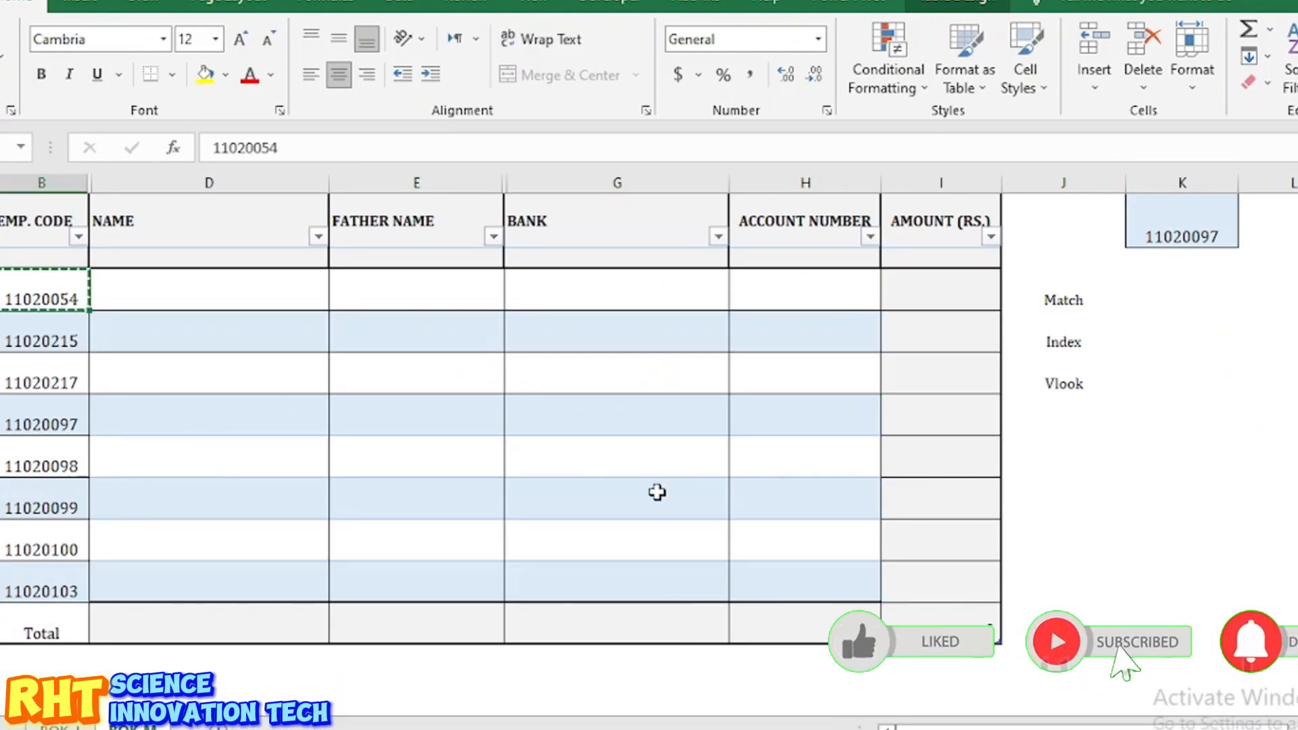
{"action": "key", "text": "alt+Tab"}
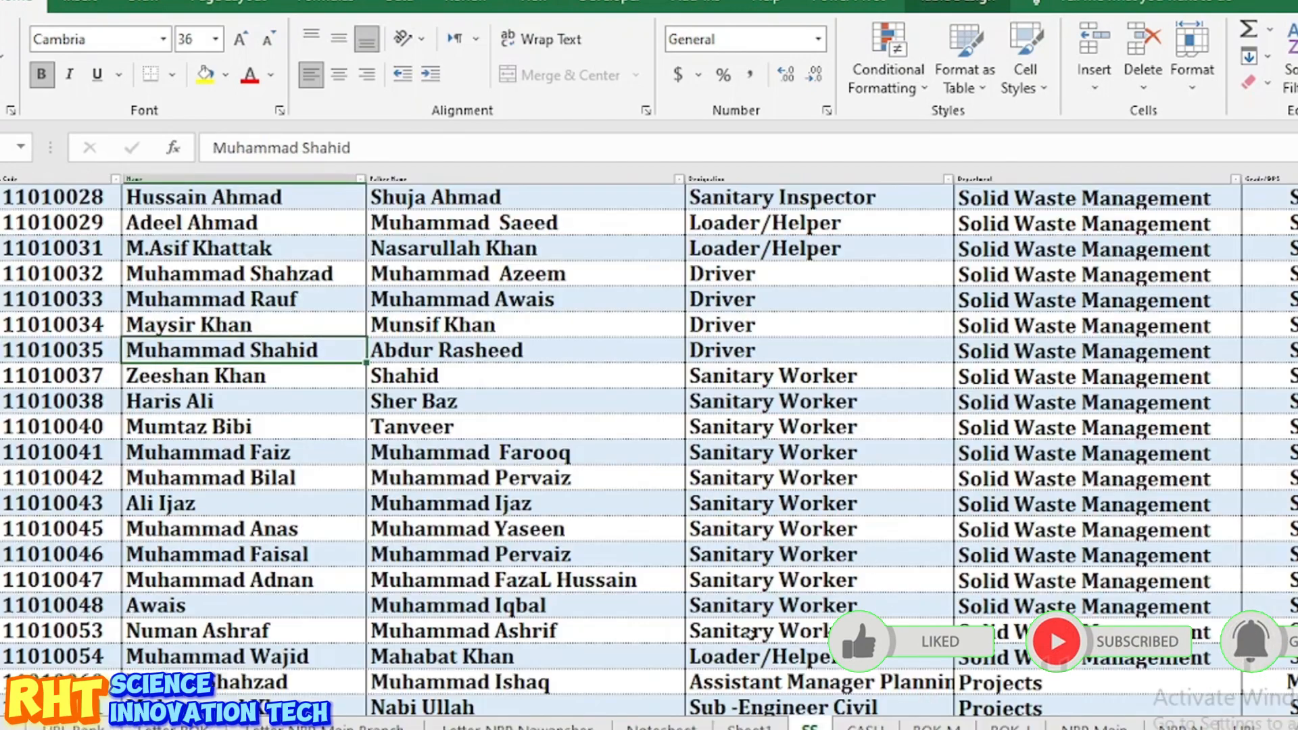
{"action": "scroll", "coordinate": [541, 458], "scroll_direction": "right", "scroll_amount": 6}
{"action": "scroll", "coordinate": [541, 458], "scroll_direction": "up", "scroll_amount": 5}
{"action": "scroll", "coordinate": [540, 458], "scroll_direction": "left", "scroll_amount": 6}
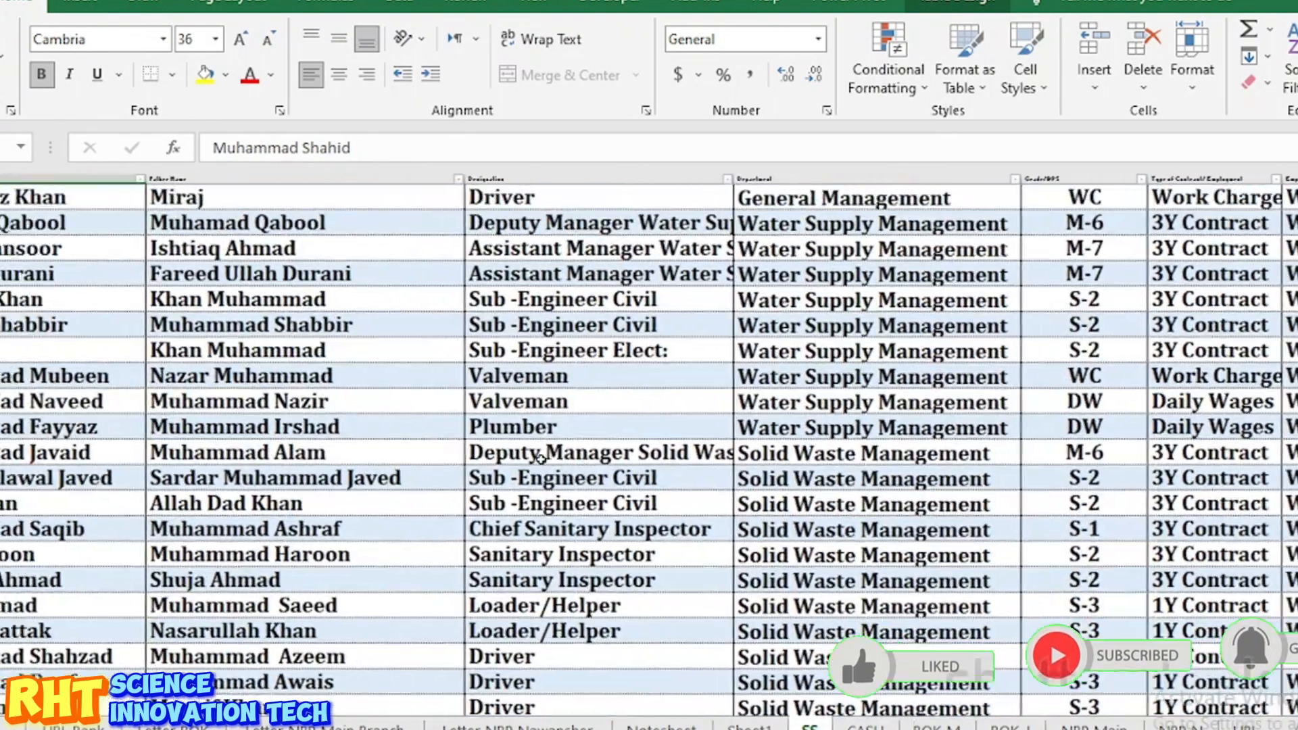
{"action": "key", "text": "ctrl+f"}
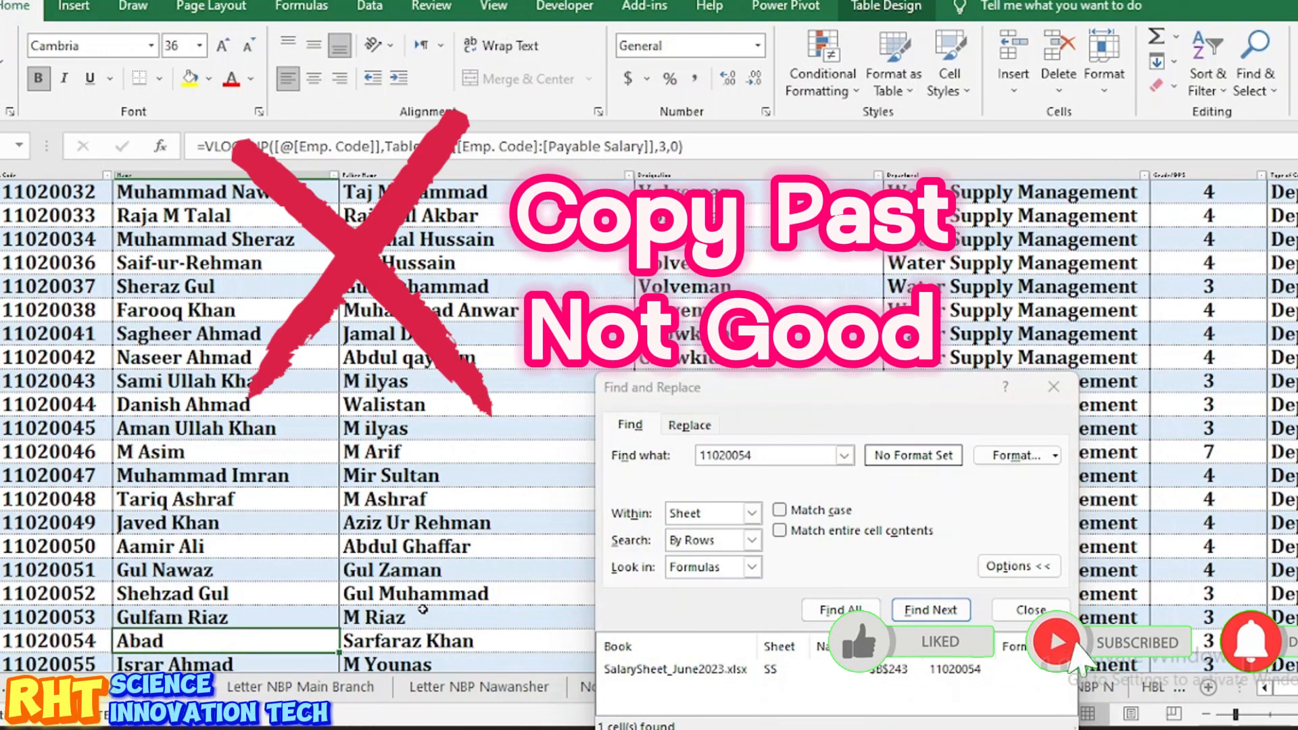
{"action": "left_click", "coordinate": [401, 638]}
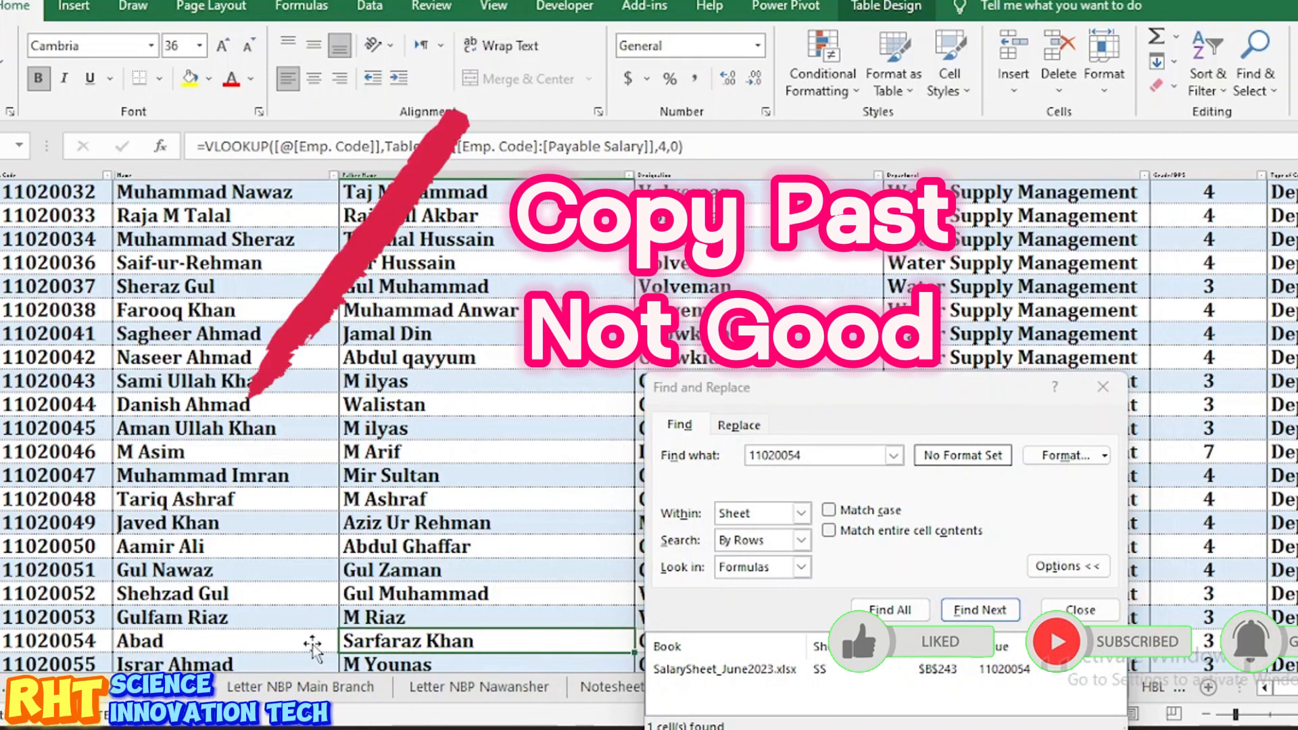
{"action": "key", "text": "ctrl+f"}
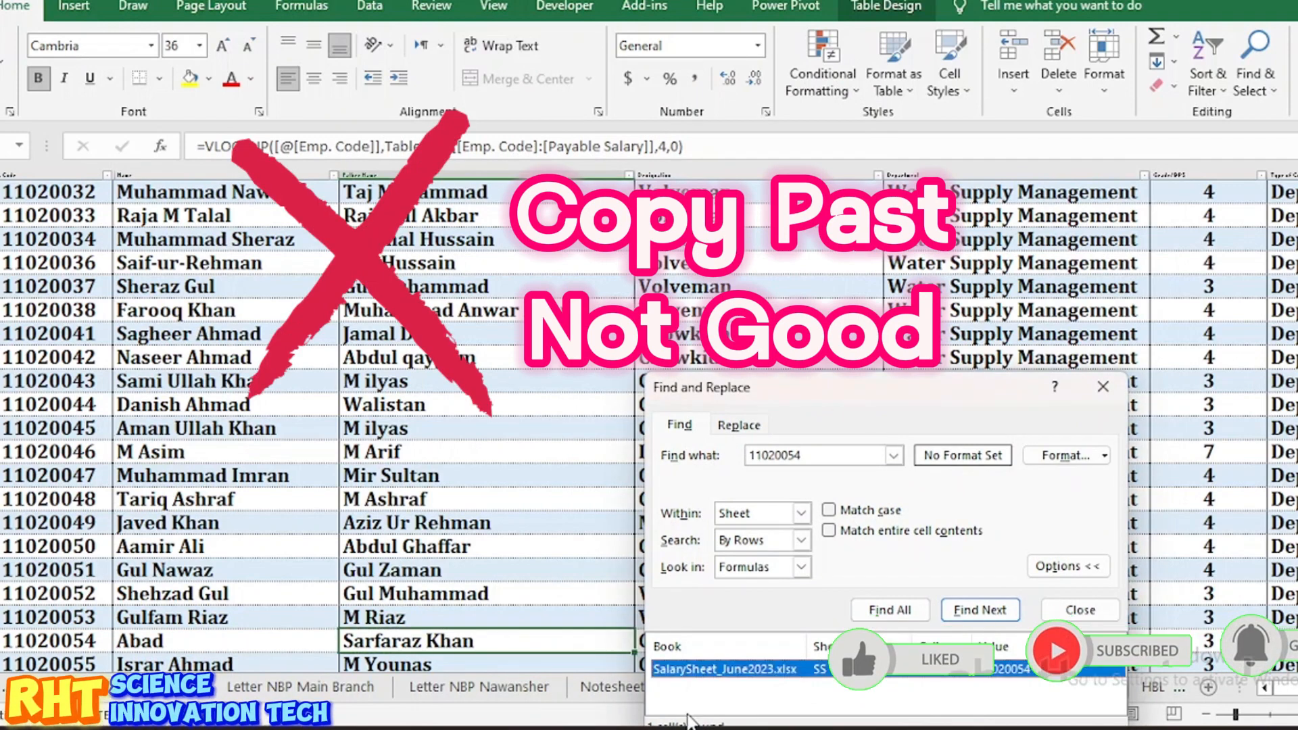
Step: Return to Copy of BOK Transfer, review the NAME, FATHER NAME and BANK cells, and close Find and Replace
{"action": "left_click", "coordinate": [779, 662]}
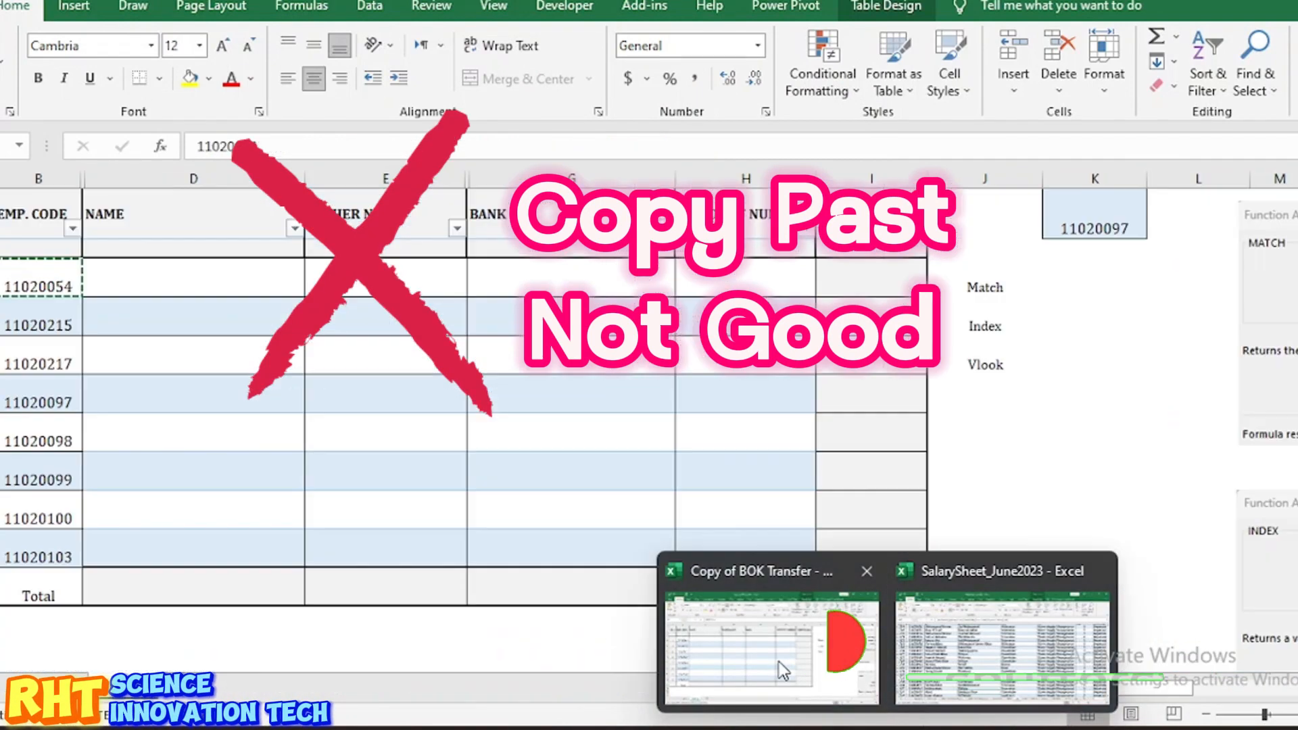
{"action": "left_click", "coordinate": [171, 267]}
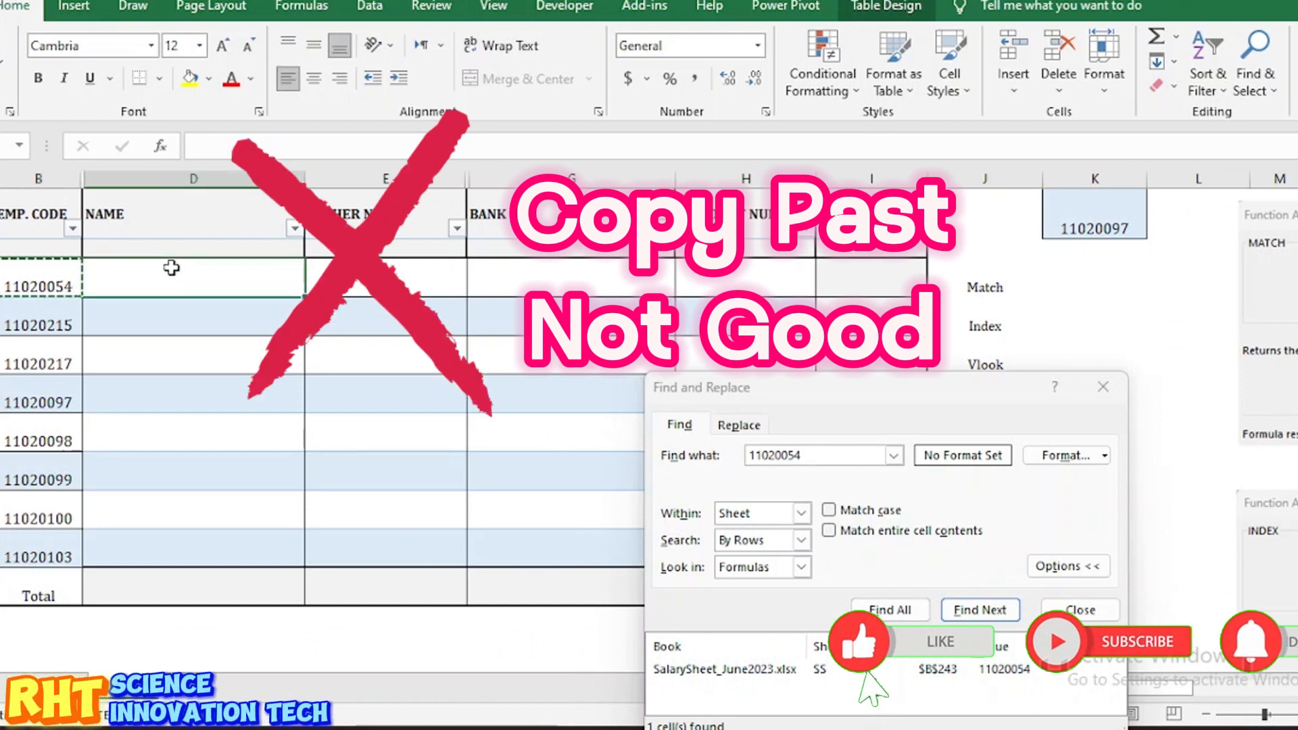
{"action": "left_click", "coordinate": [405, 268]}
{"action": "left_click", "coordinate": [556, 287]}
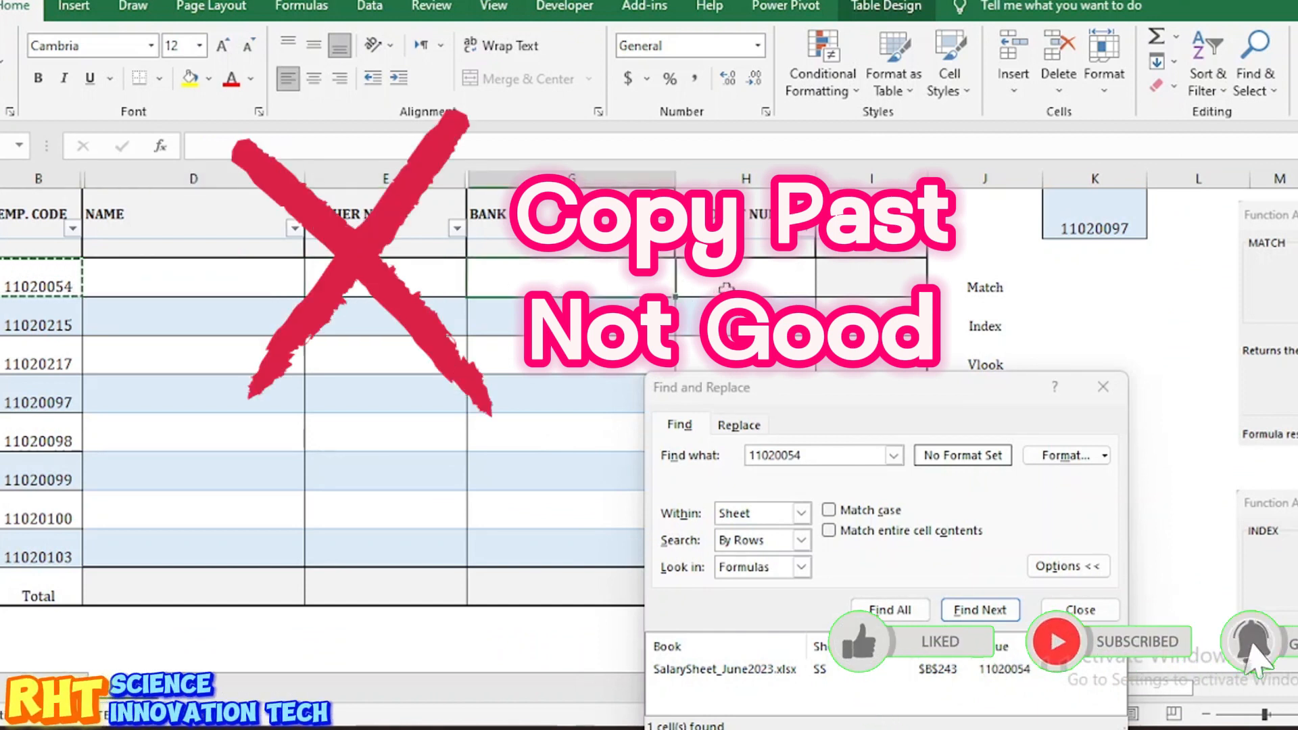
{"action": "left_click", "coordinate": [1102, 386]}
{"action": "left_click", "coordinate": [985, 363]}
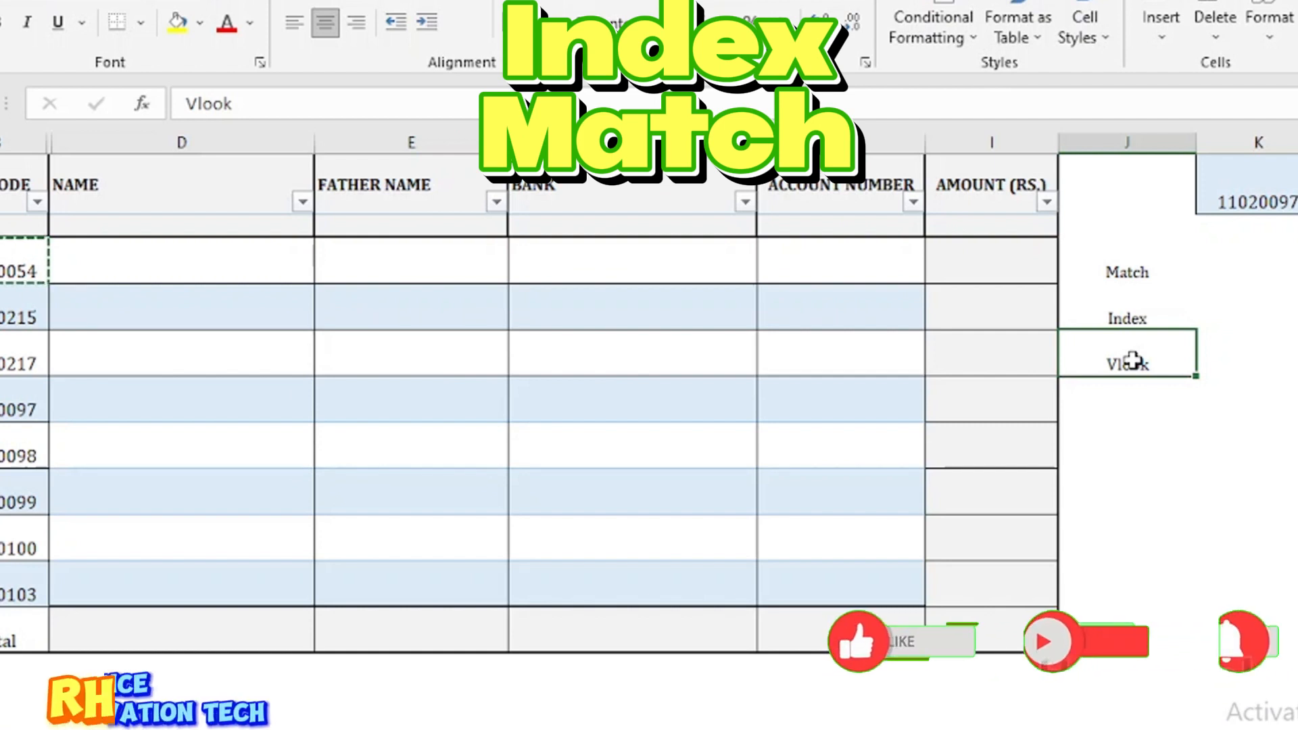
{"action": "left_click", "coordinate": [1218, 441]}
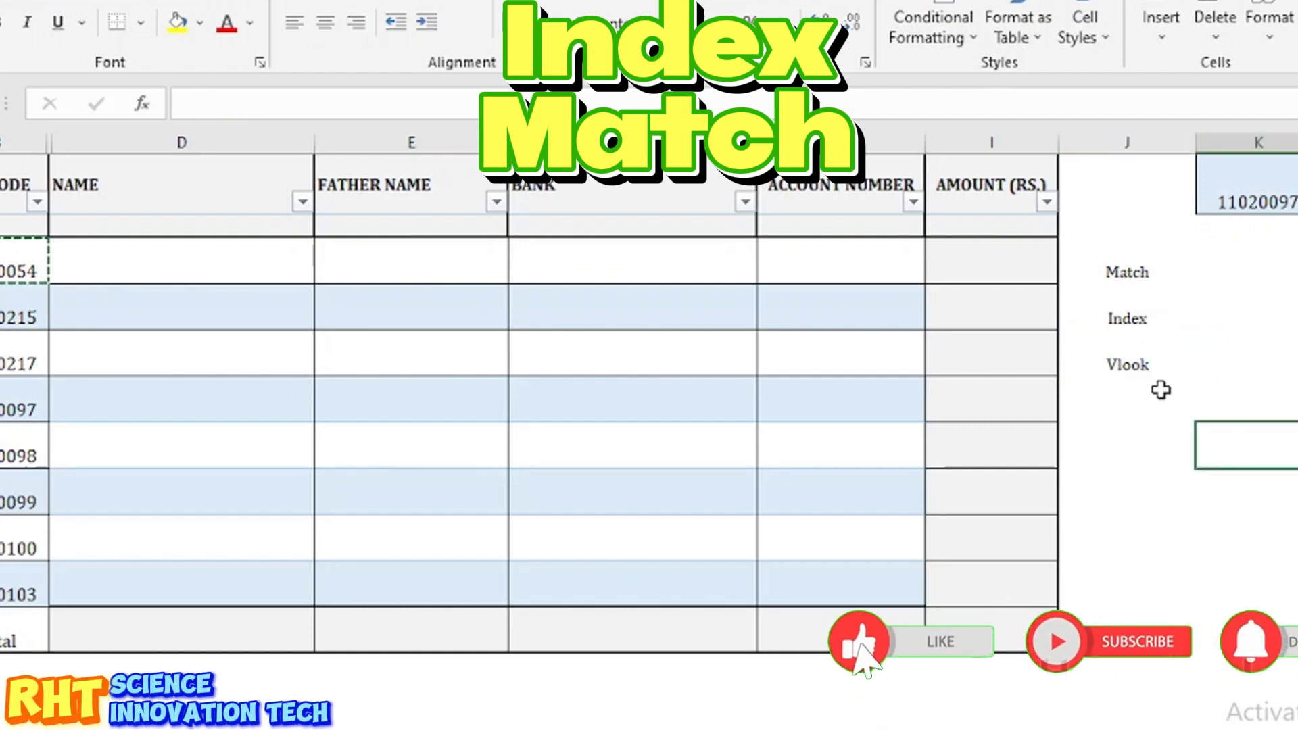
{"action": "left_click", "coordinate": [1148, 368]}
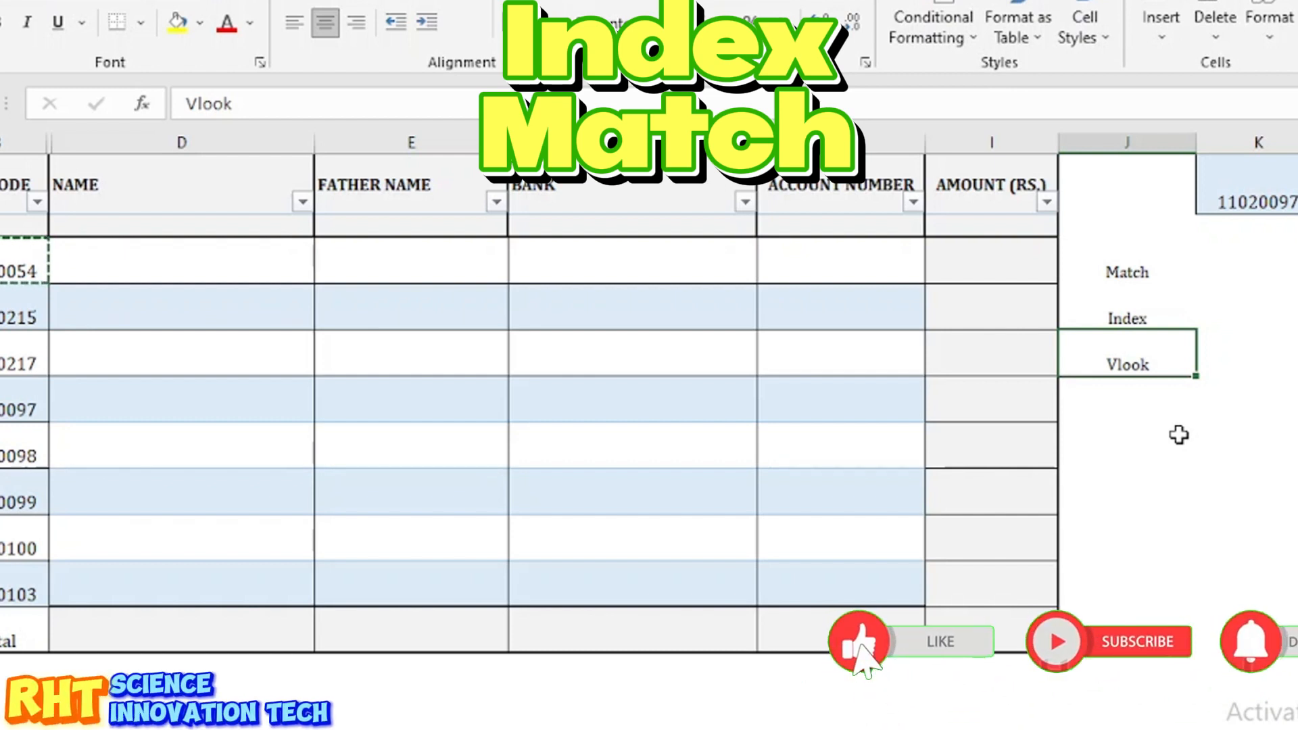
{"action": "scroll", "coordinate": [1179, 434], "scroll_direction": "right", "scroll_amount": 3}
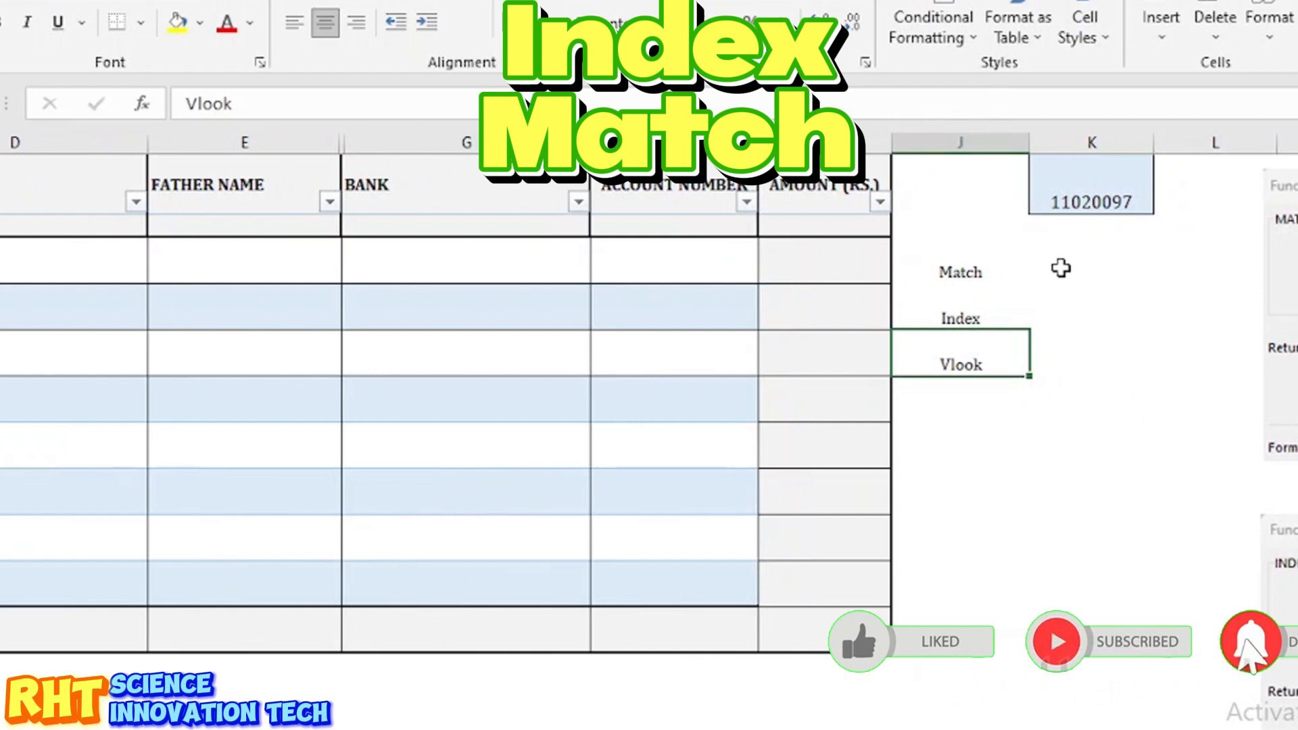
{"action": "left_click", "coordinate": [1061, 266]}
{"action": "left_click", "coordinate": [970, 274]}
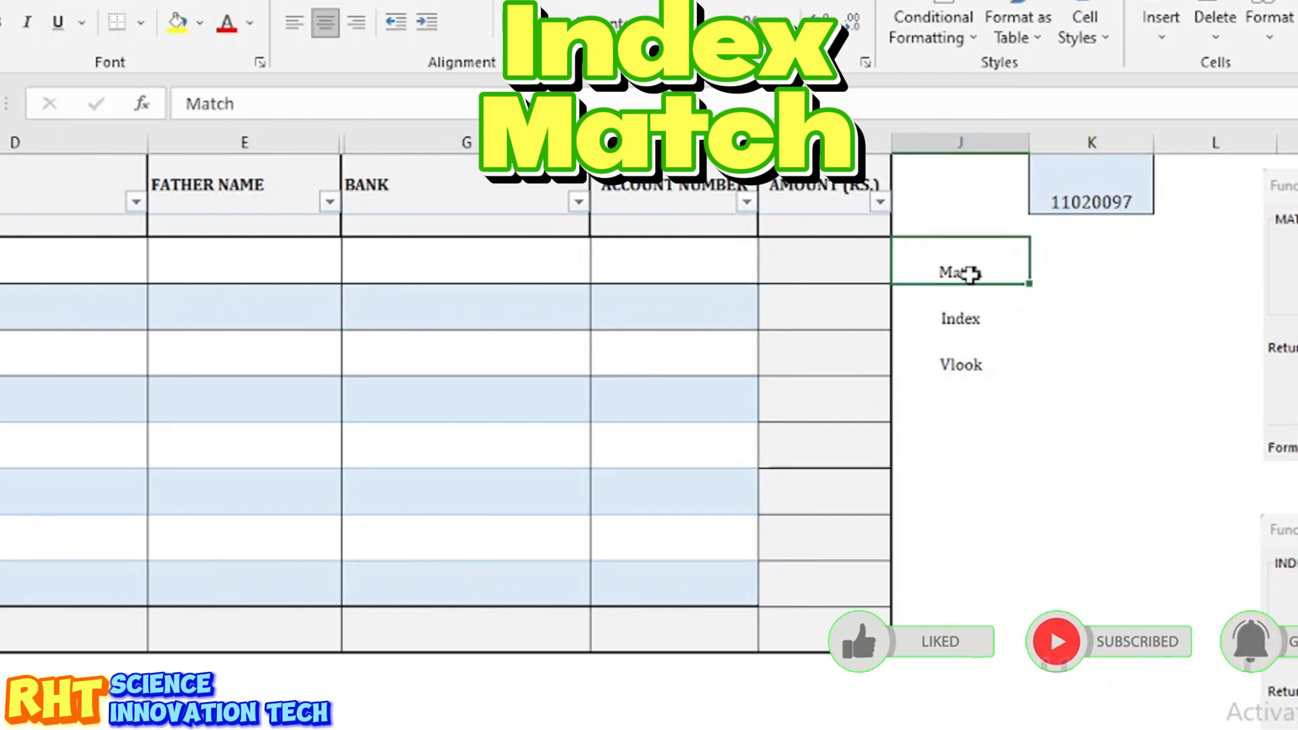
{"action": "left_click", "coordinate": [970, 366]}
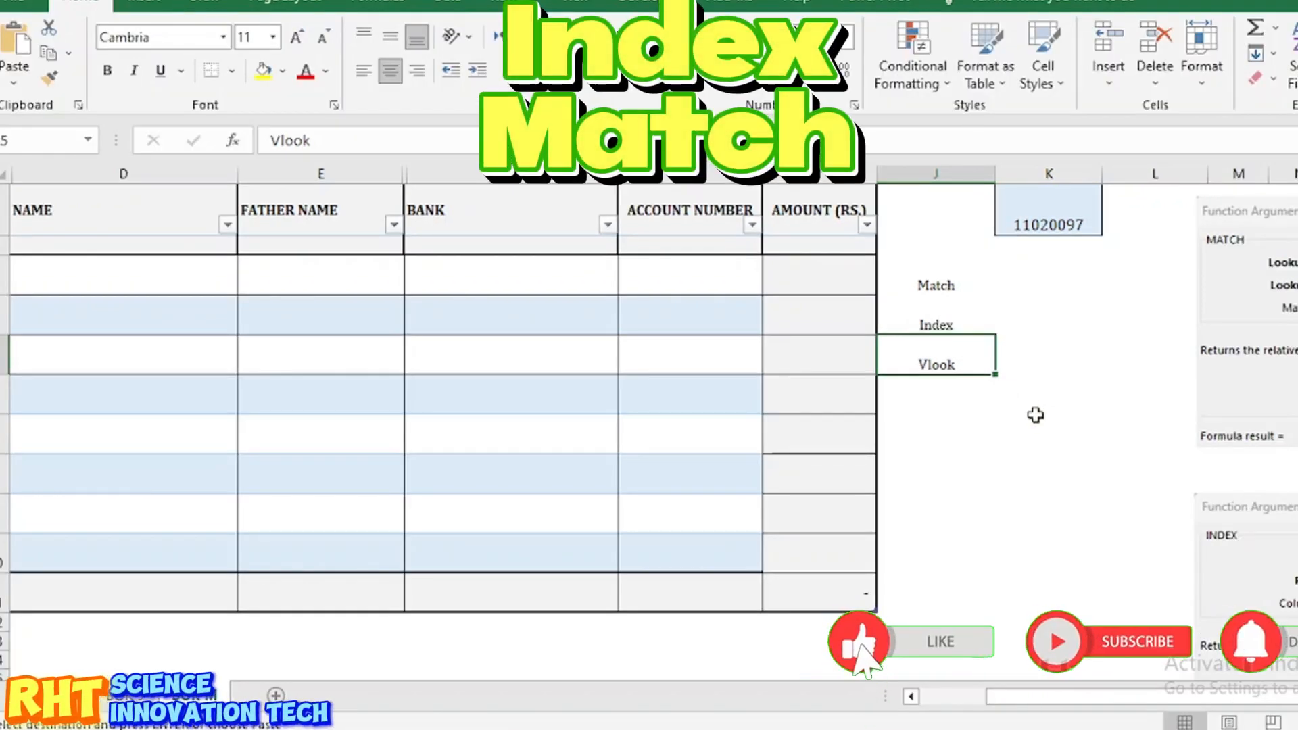
{"action": "left_click", "coordinate": [974, 430]}
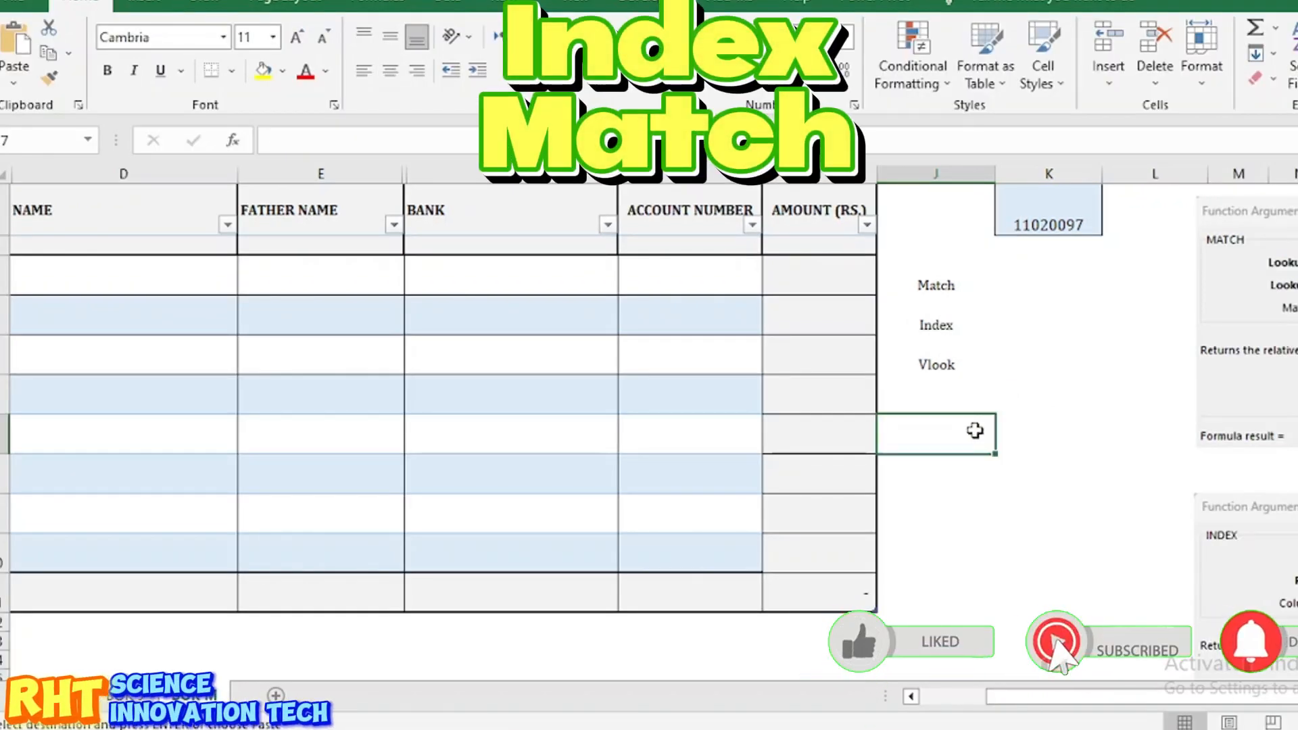
{"action": "left_click", "coordinate": [952, 364]}
{"action": "scroll", "coordinate": [1067, 415], "scroll_direction": "left", "scroll_amount": 2}
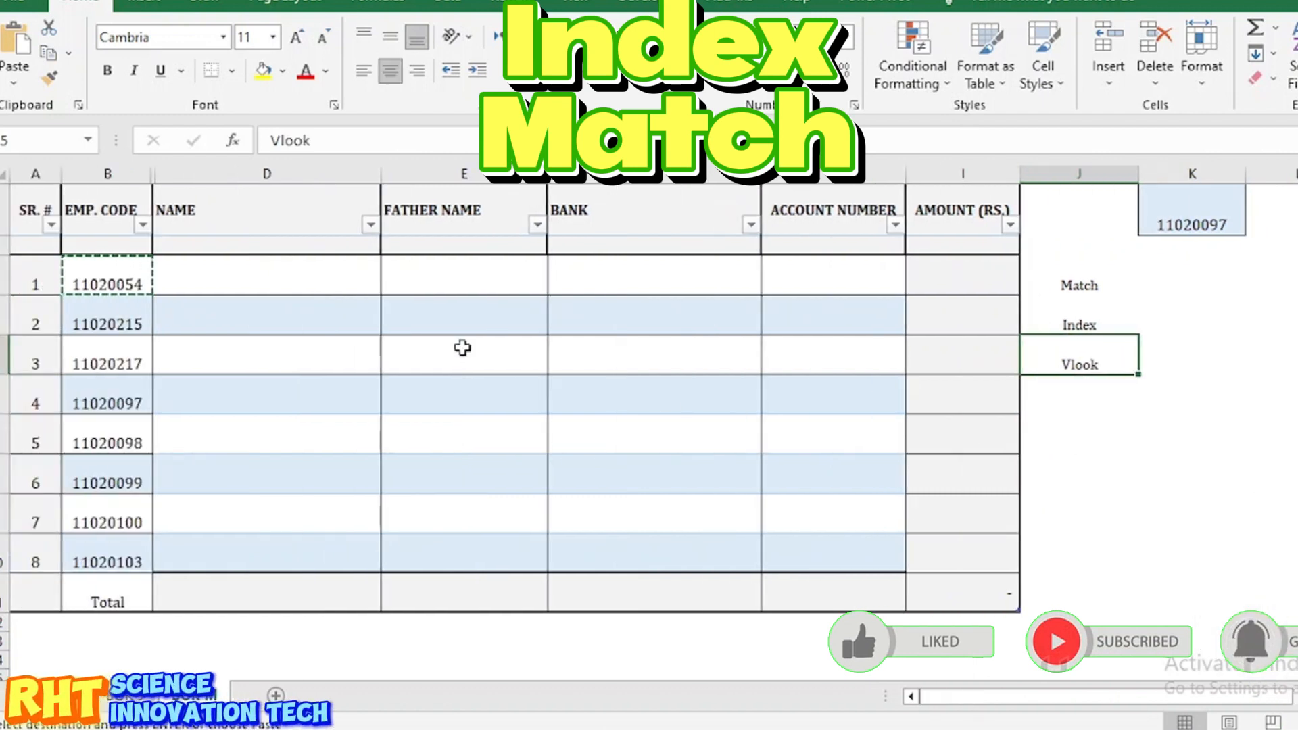
{"action": "left_click_drag", "start_coordinate": [114, 279], "coordinate": [915, 558]}
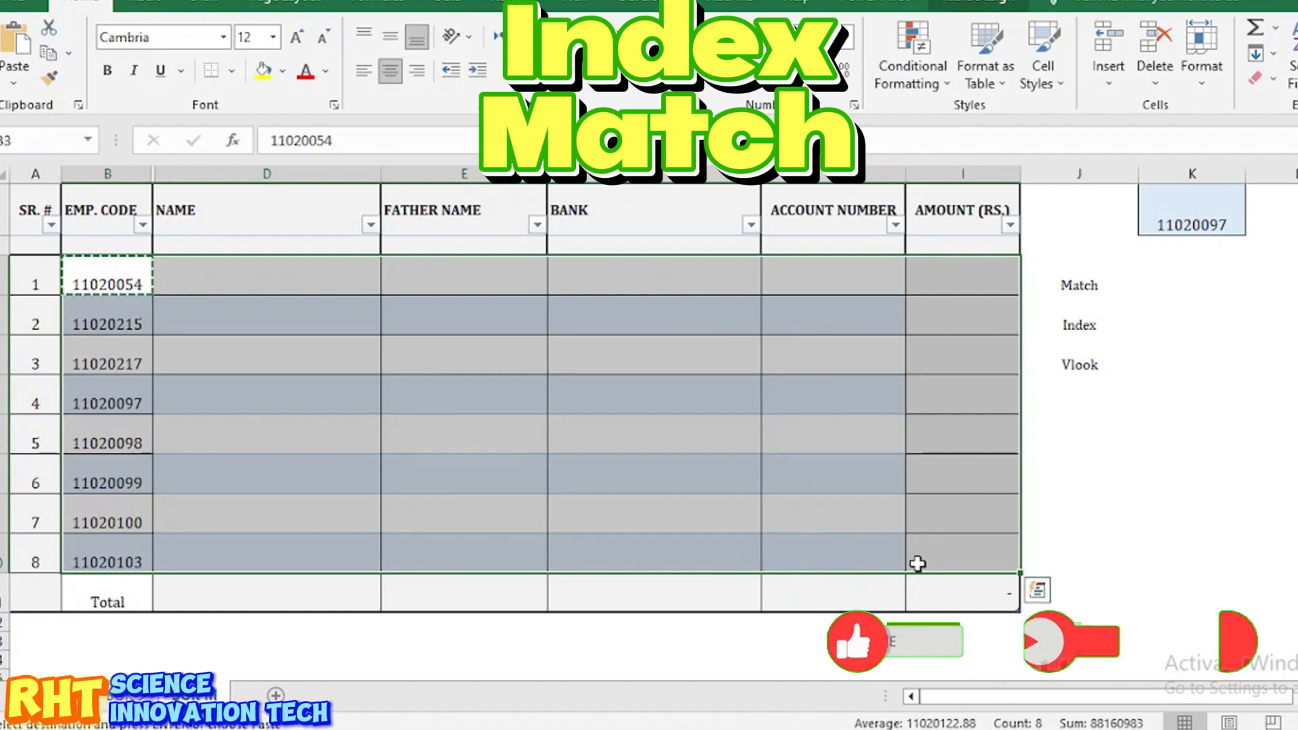
{"action": "left_click", "coordinate": [1180, 286]}
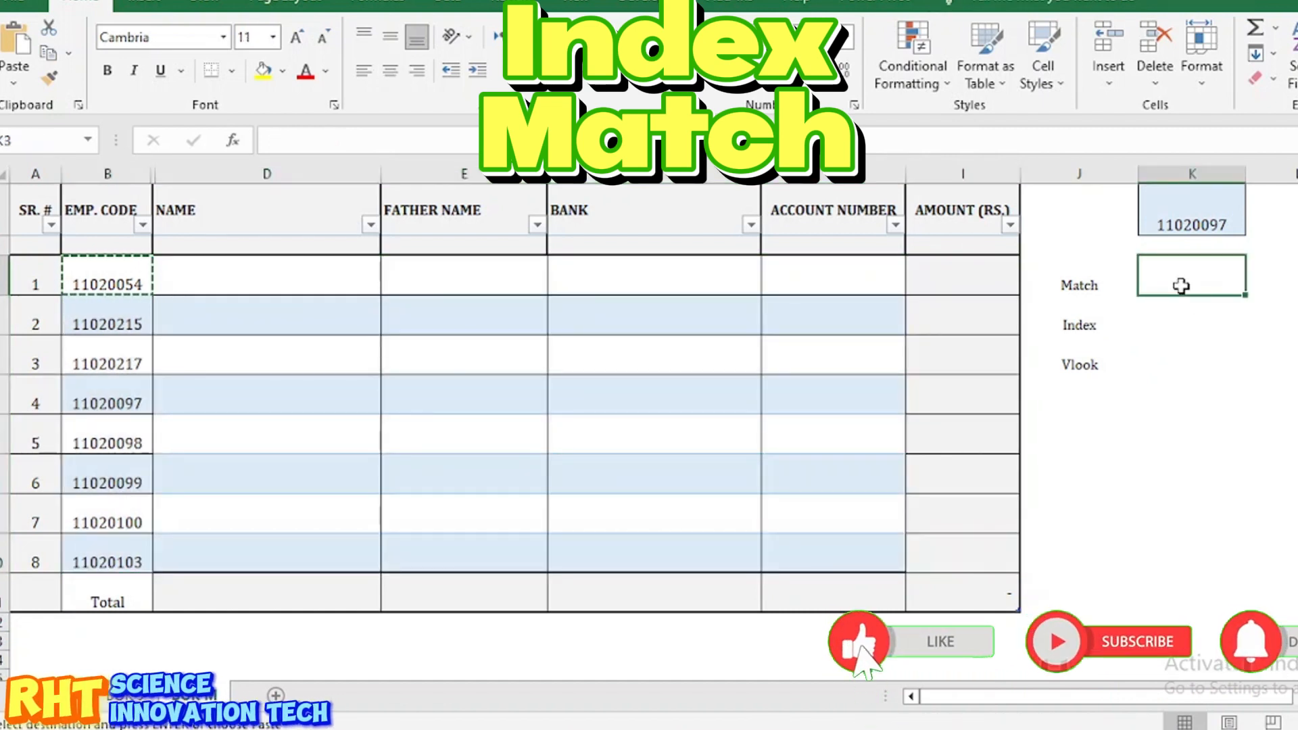
{"action": "left_click_drag", "start_coordinate": [121, 280], "coordinate": [916, 286]}
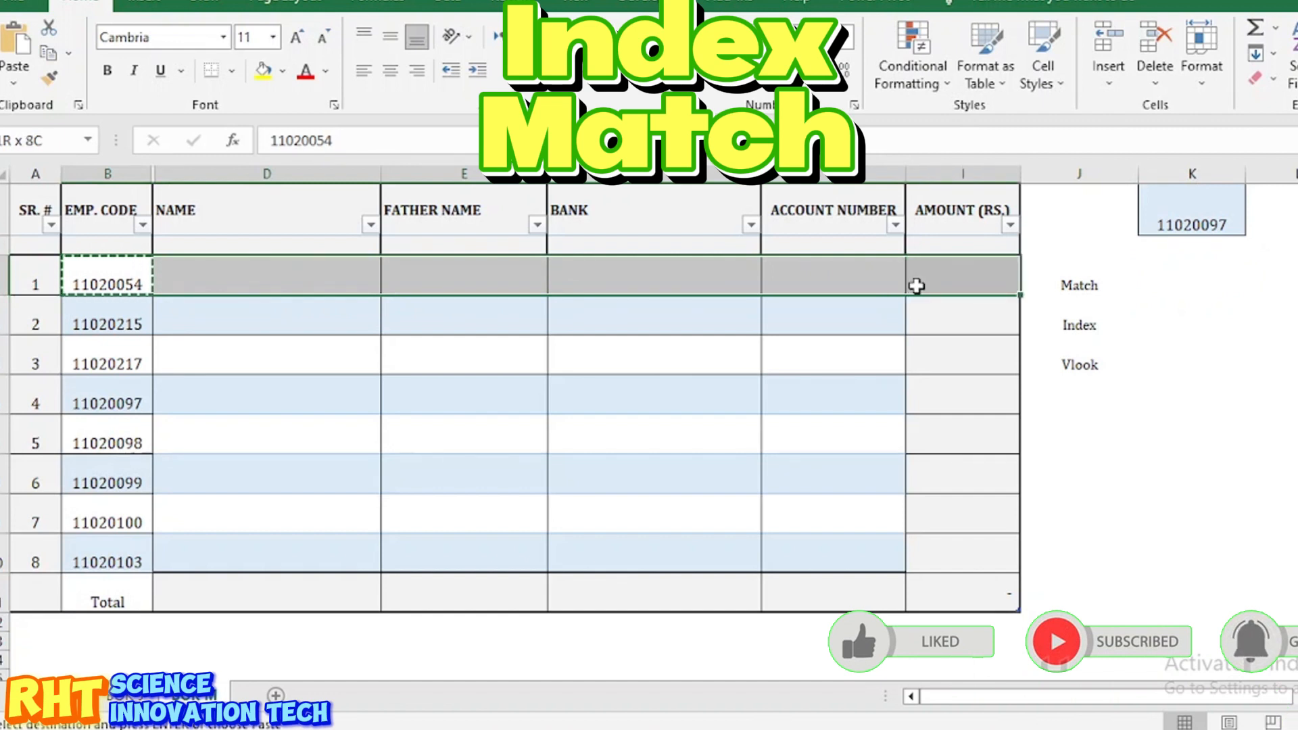
{"action": "left_click", "coordinate": [513, 420]}
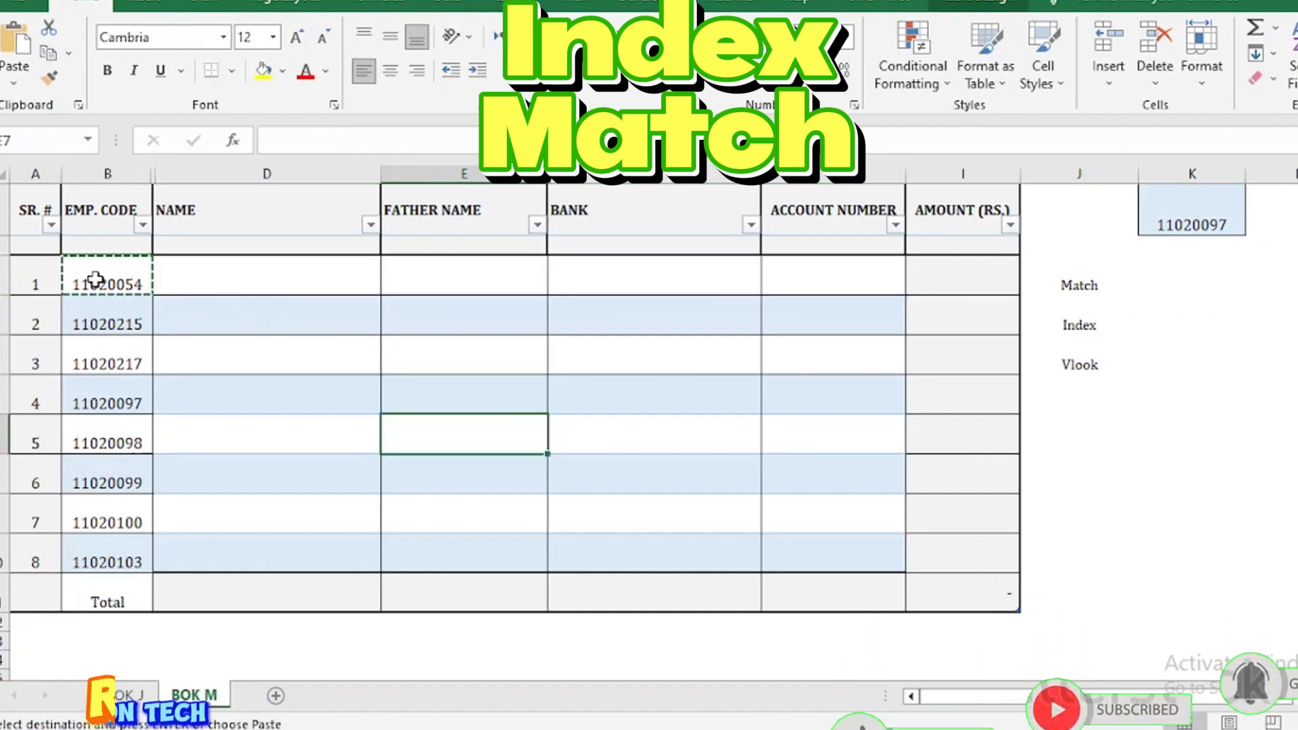
{"action": "left_click_drag", "start_coordinate": [107, 280], "coordinate": [143, 570]}
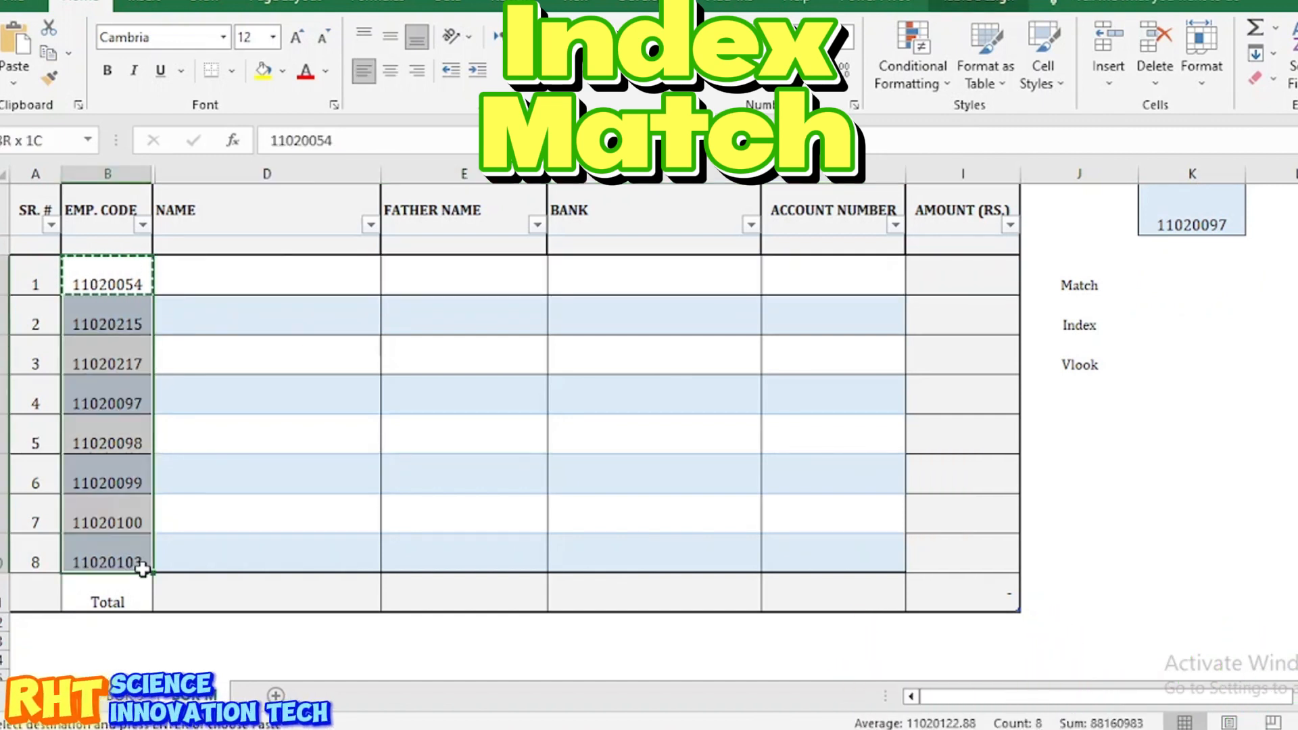
{"action": "left_click", "coordinate": [1259, 351]}
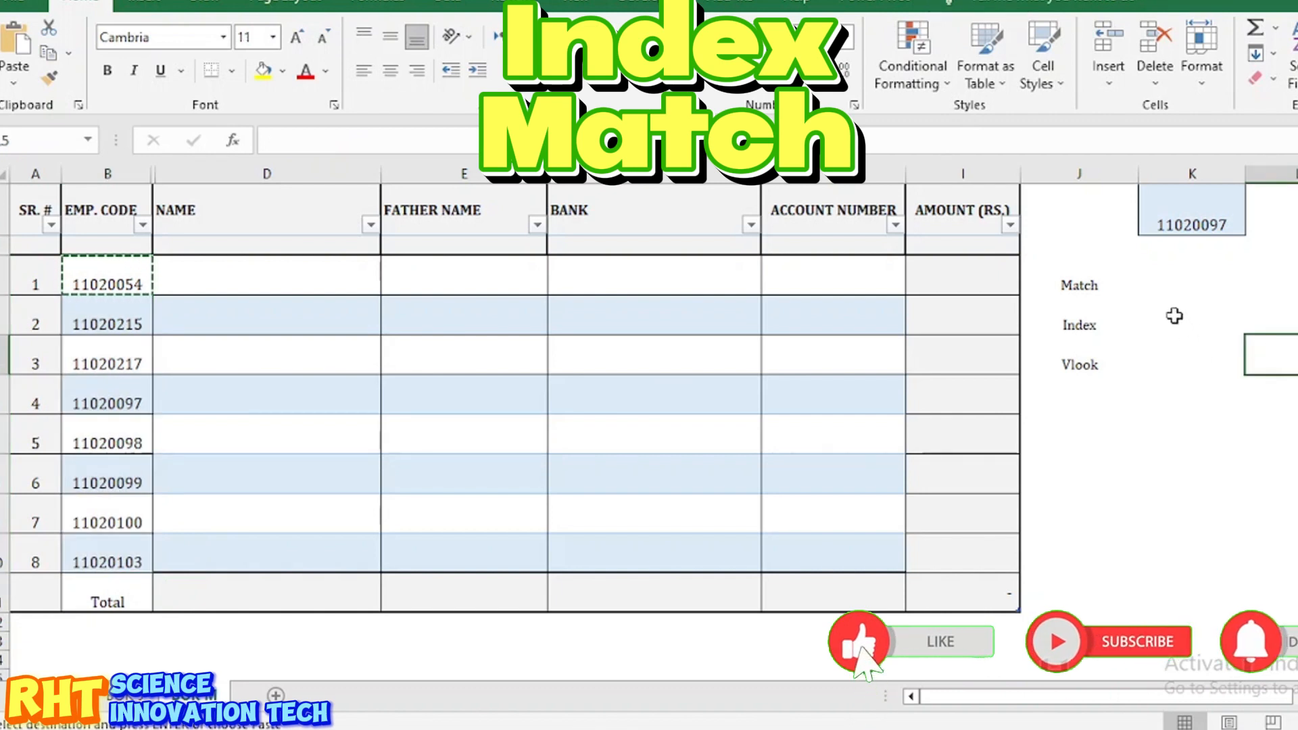
{"action": "left_click", "coordinate": [1162, 287]}
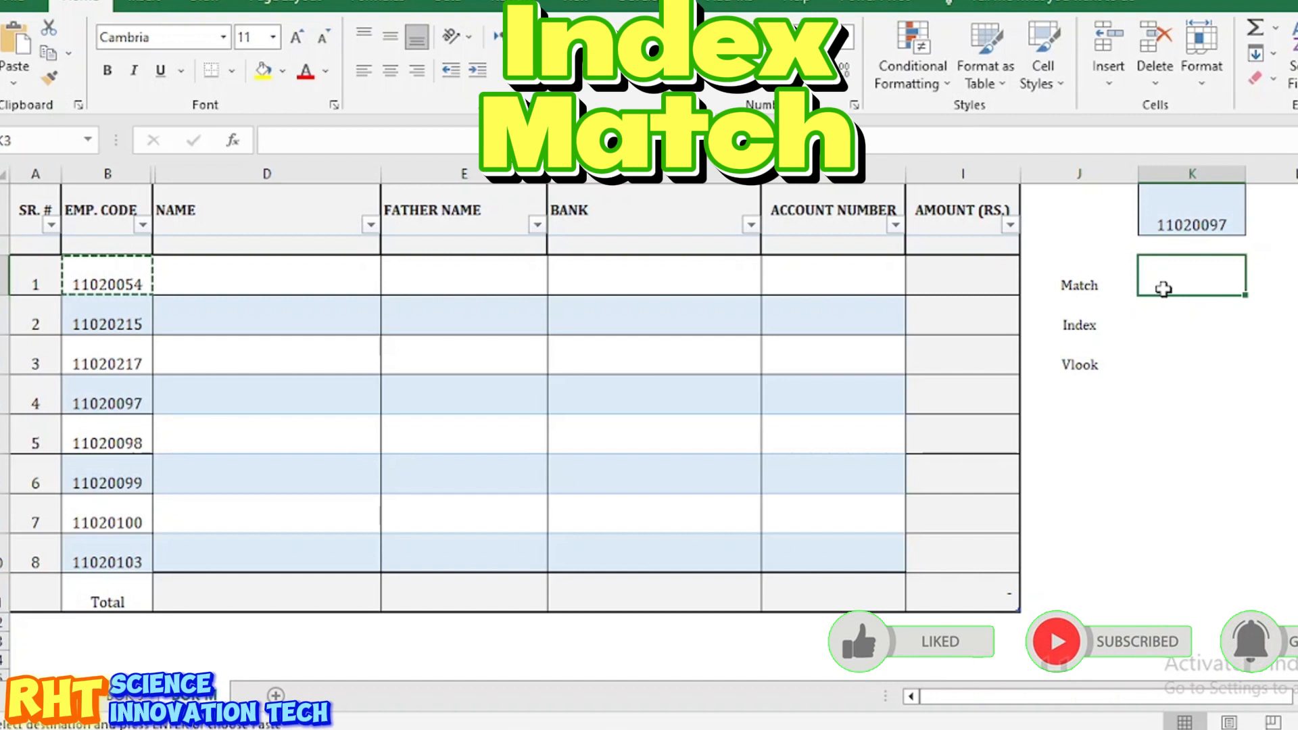
Step: Enter =MATCH(K1,B3:B10,0) beside Match to look up code 11020097
{"action": "type", "text": "=mat"}
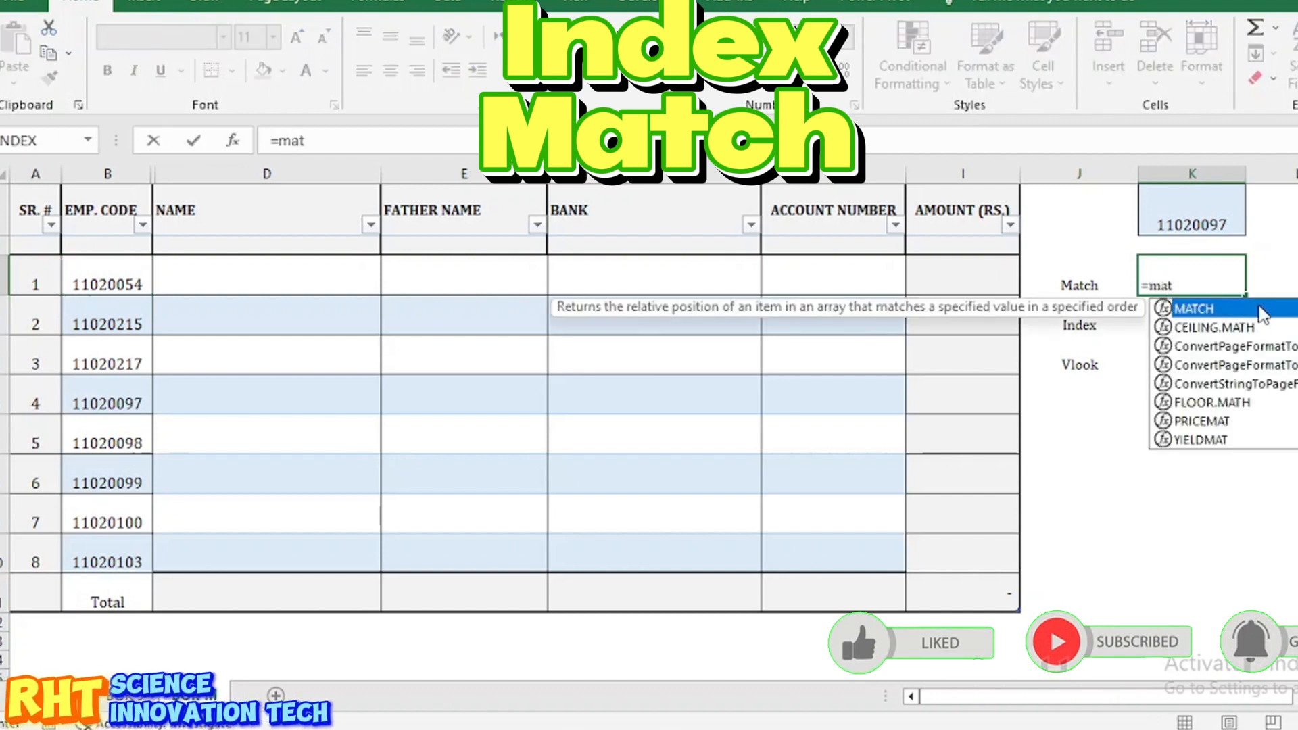
{"action": "double_click", "coordinate": [1216, 309]}
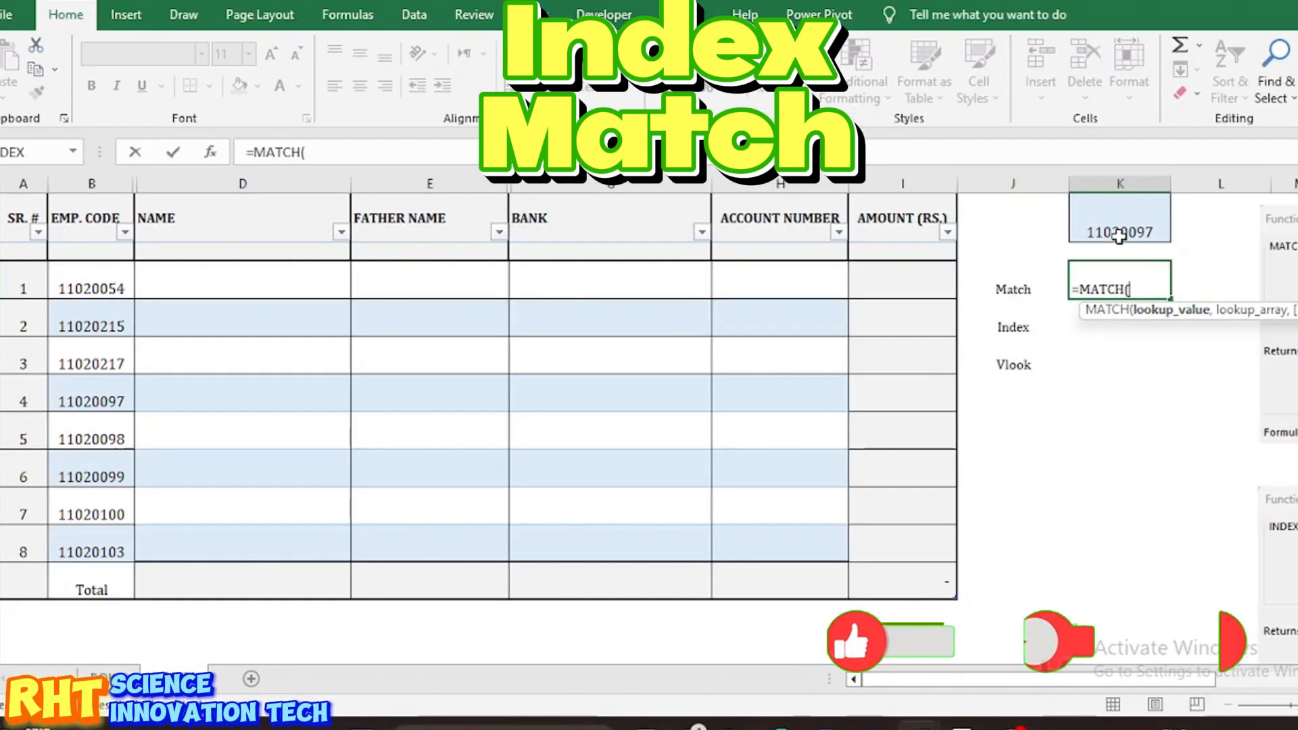
{"action": "left_click", "coordinate": [1136, 232]}
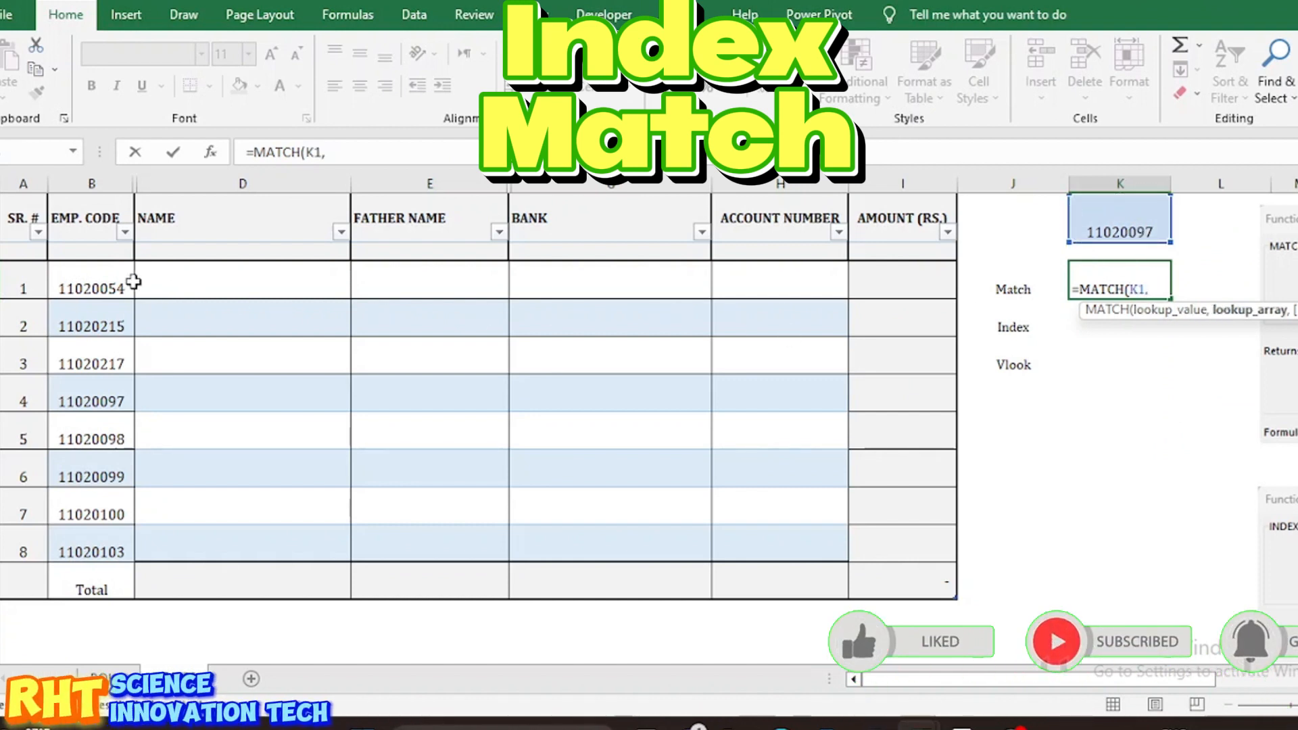
{"action": "left_click_drag", "start_coordinate": [94, 272], "coordinate": [119, 548]}
{"action": "type", "text": ","}
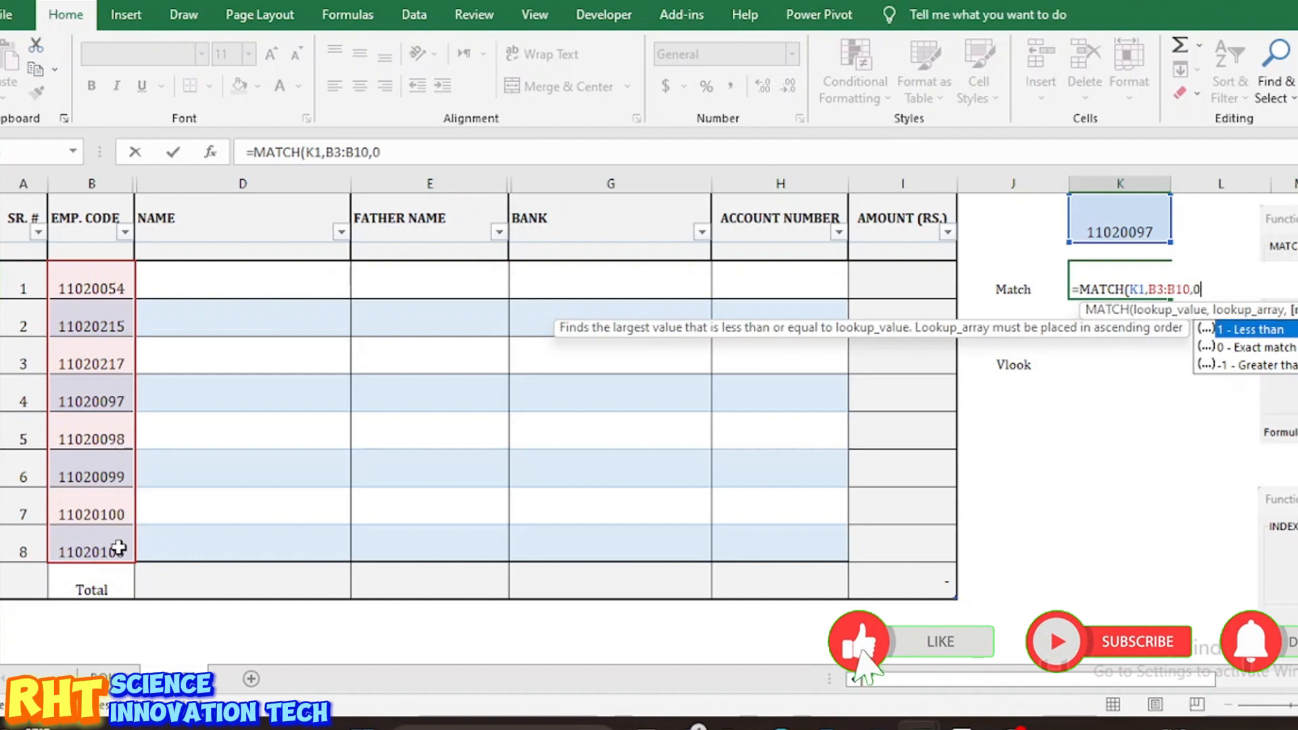
{"action": "type", "text": "0)"}
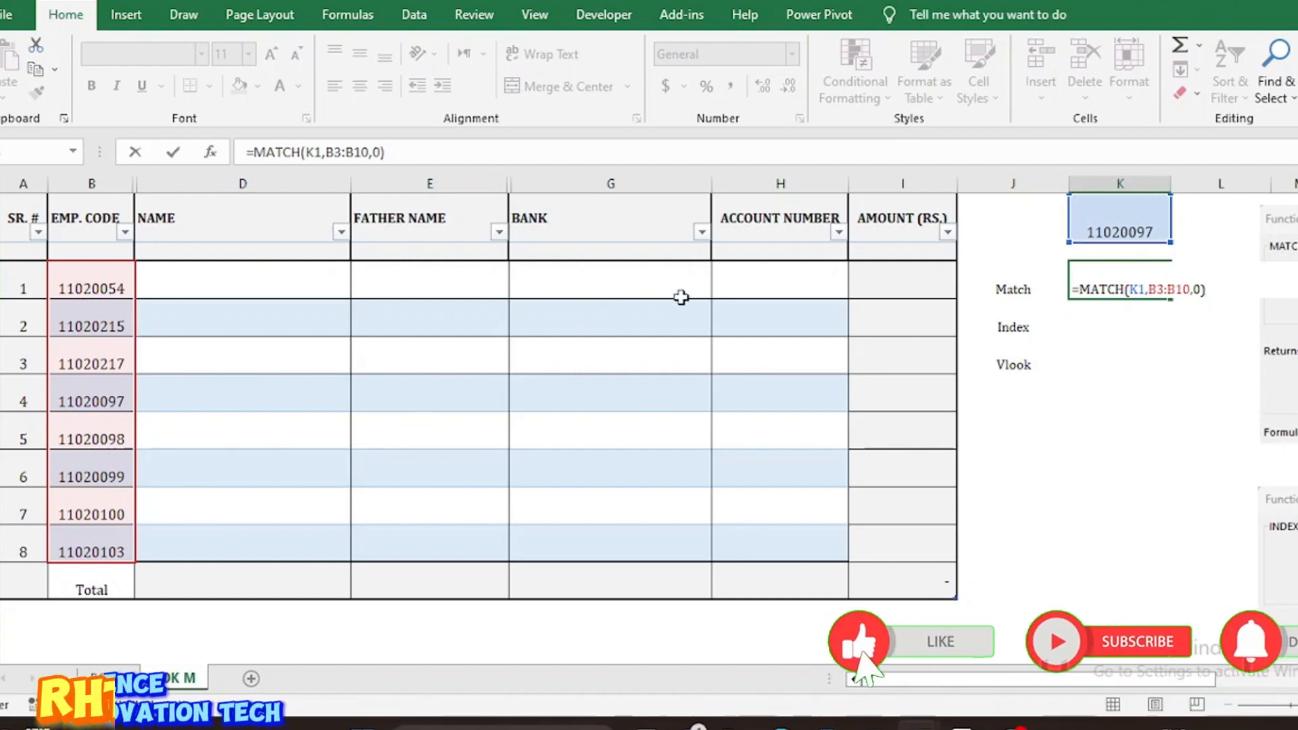
{"action": "key", "text": "Return"}
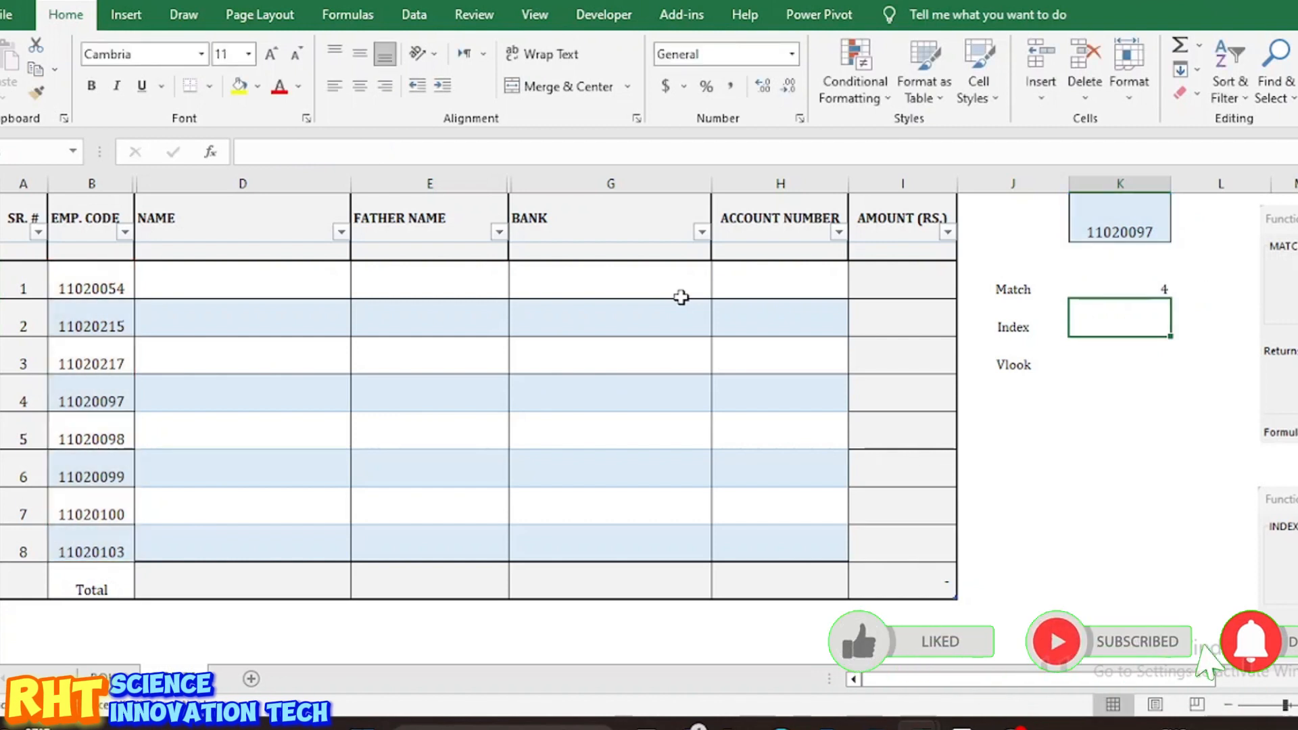
Step: Widen the MATCH lookup range to the whole table B3:I10, which yields #N/A
{"action": "left_click", "coordinate": [1143, 291]}
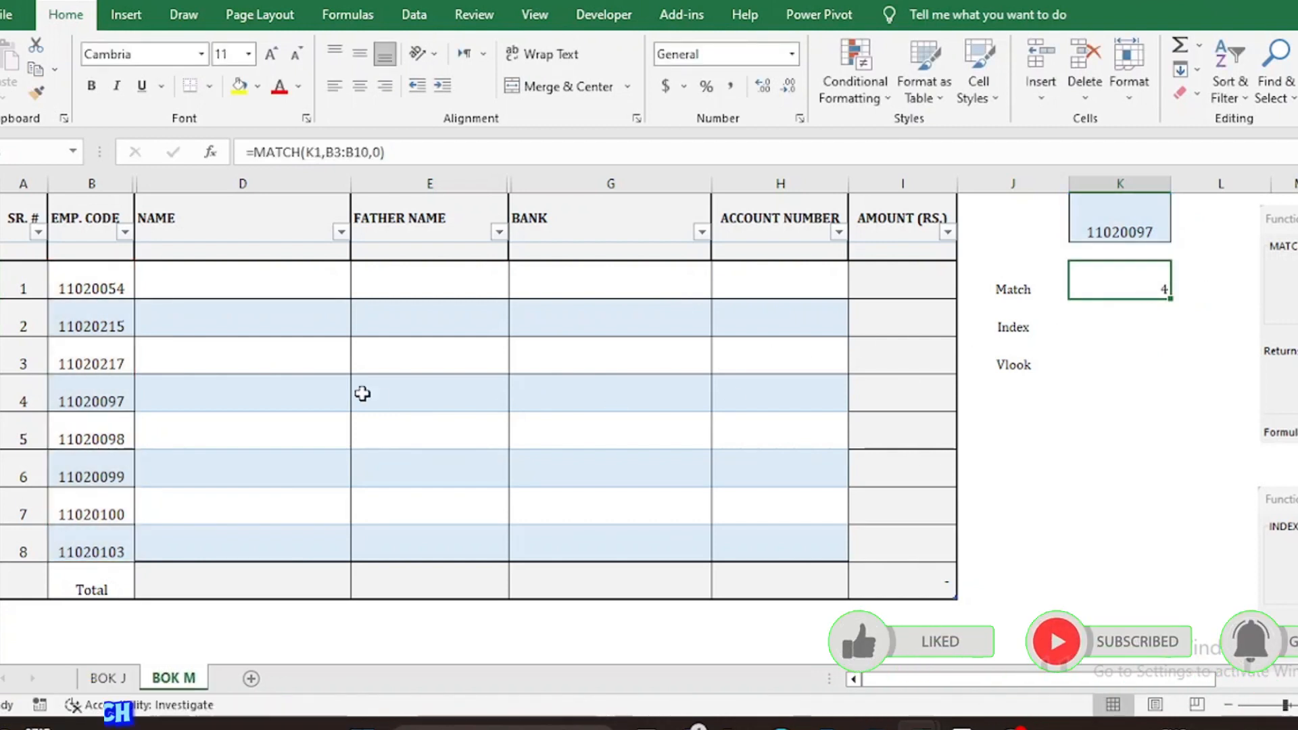
{"action": "left_click", "coordinate": [81, 403]}
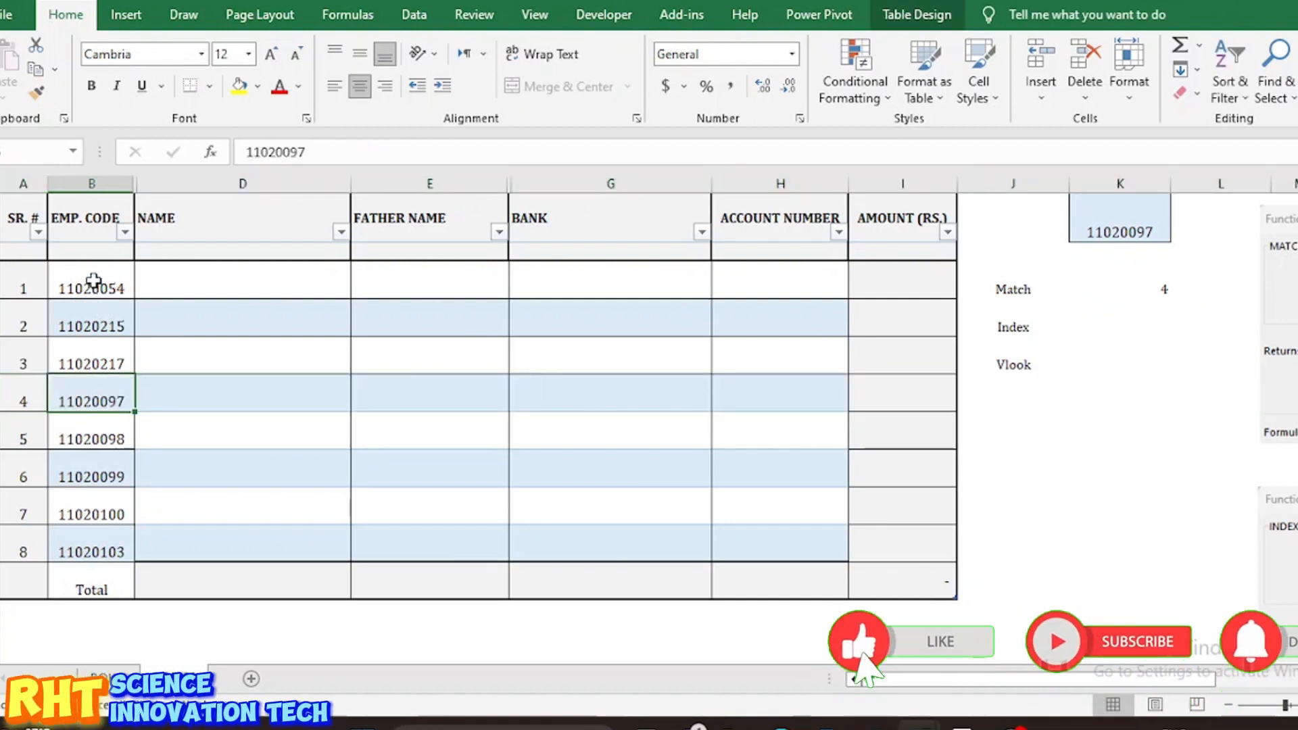
{"action": "left_click_drag", "start_coordinate": [94, 280], "coordinate": [87, 549]}
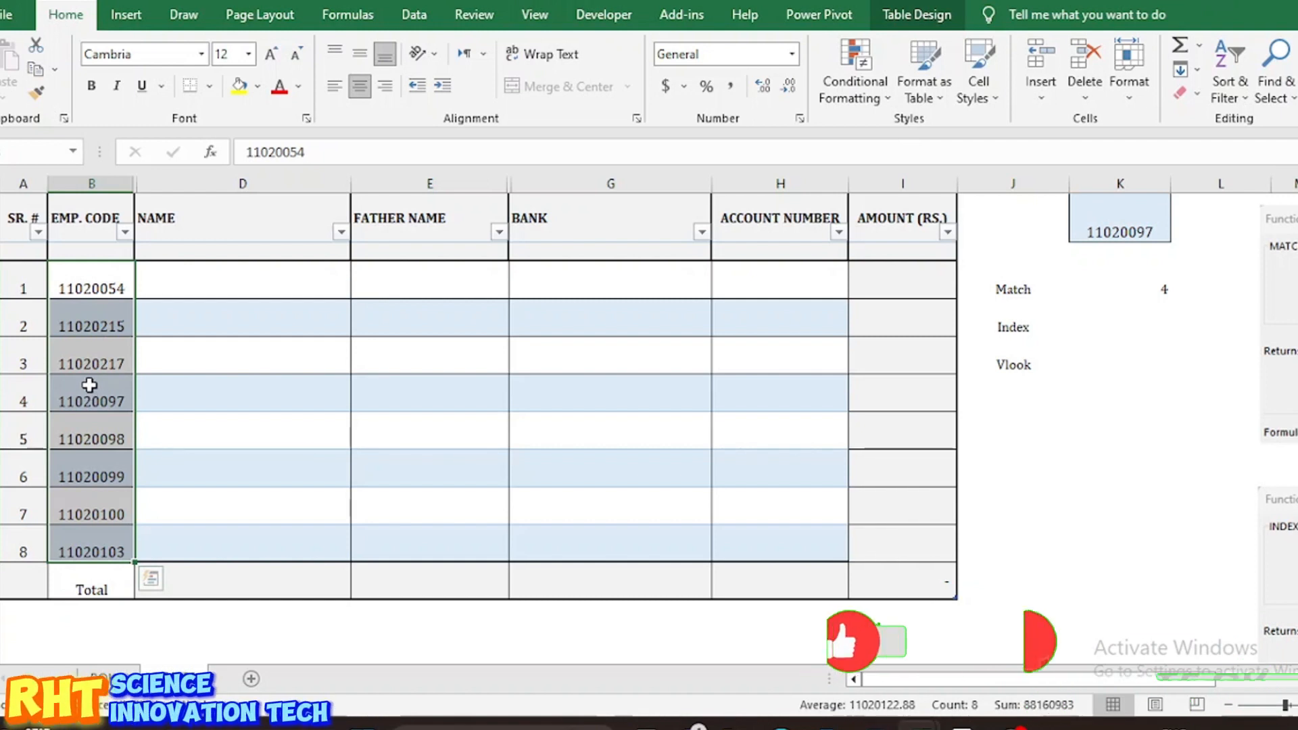
{"action": "double_click", "coordinate": [1115, 279]}
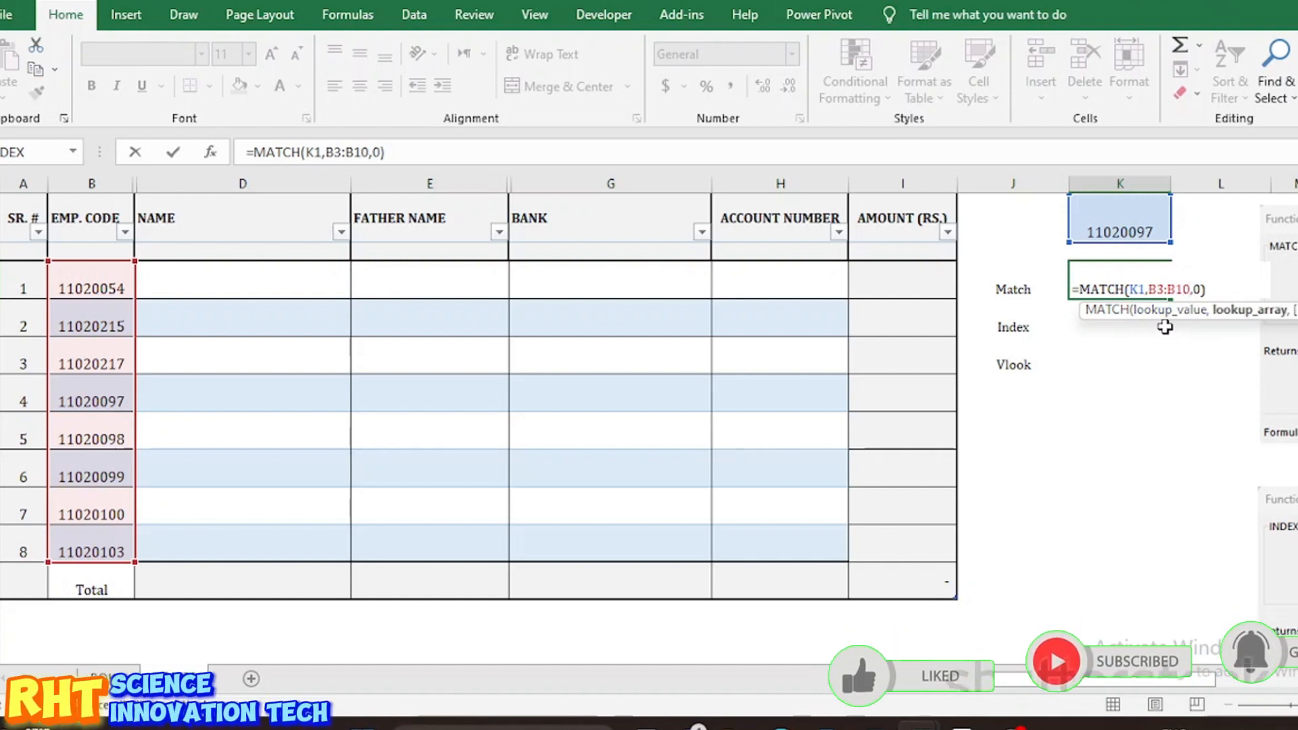
{"action": "key", "text": "BackSpace"}
{"action": "key", "text": "BackSpace"}
{"action": "key", "text": "BackSpace"}
{"action": "key", "text": "BackSpace"}
{"action": "key", "text": "BackSpace"}
{"action": "key", "text": "BackSpace"}
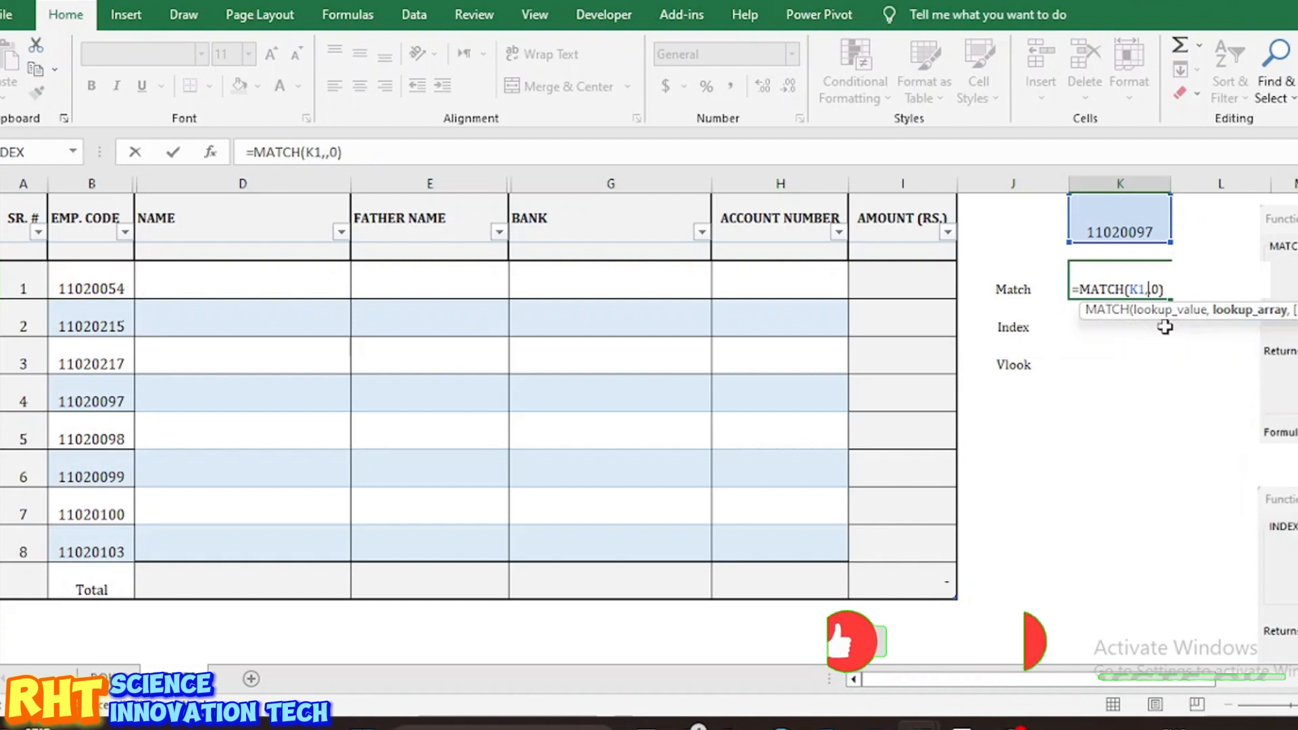
{"action": "left_click_drag", "start_coordinate": [102, 285], "coordinate": [863, 566]}
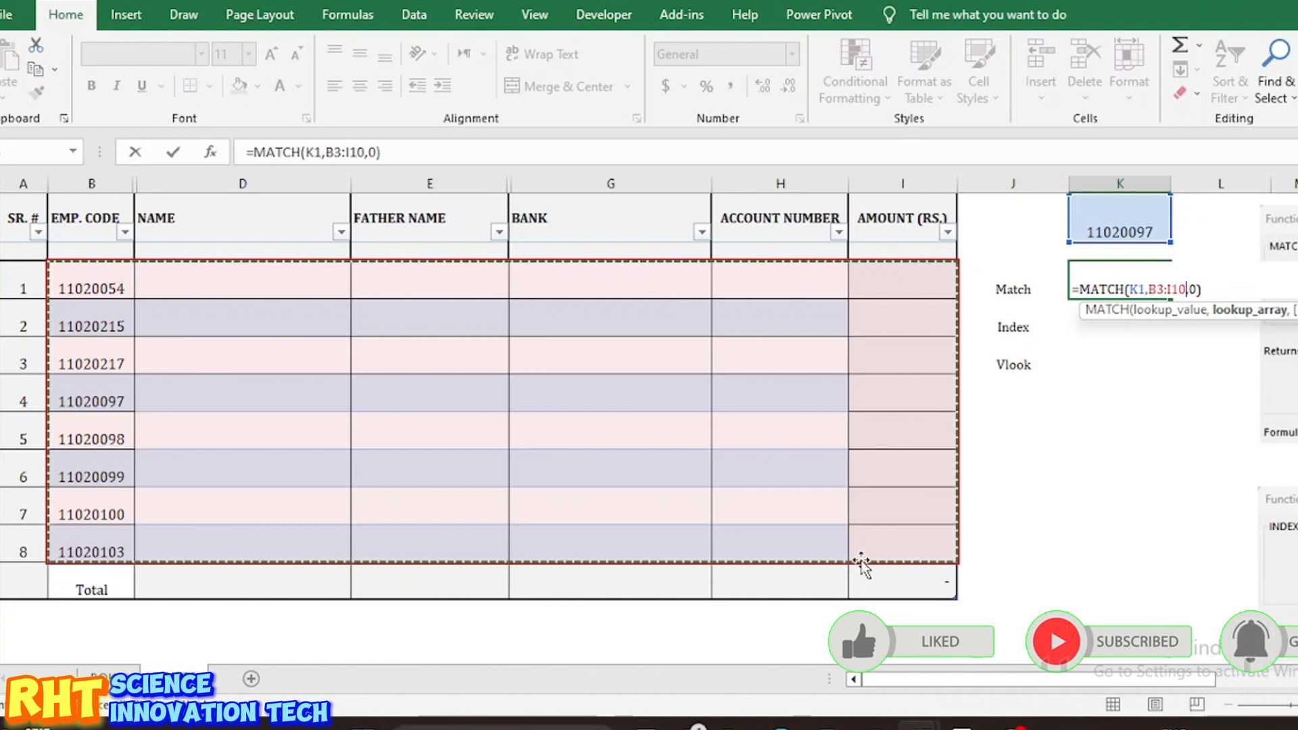
{"action": "key", "text": "Return"}
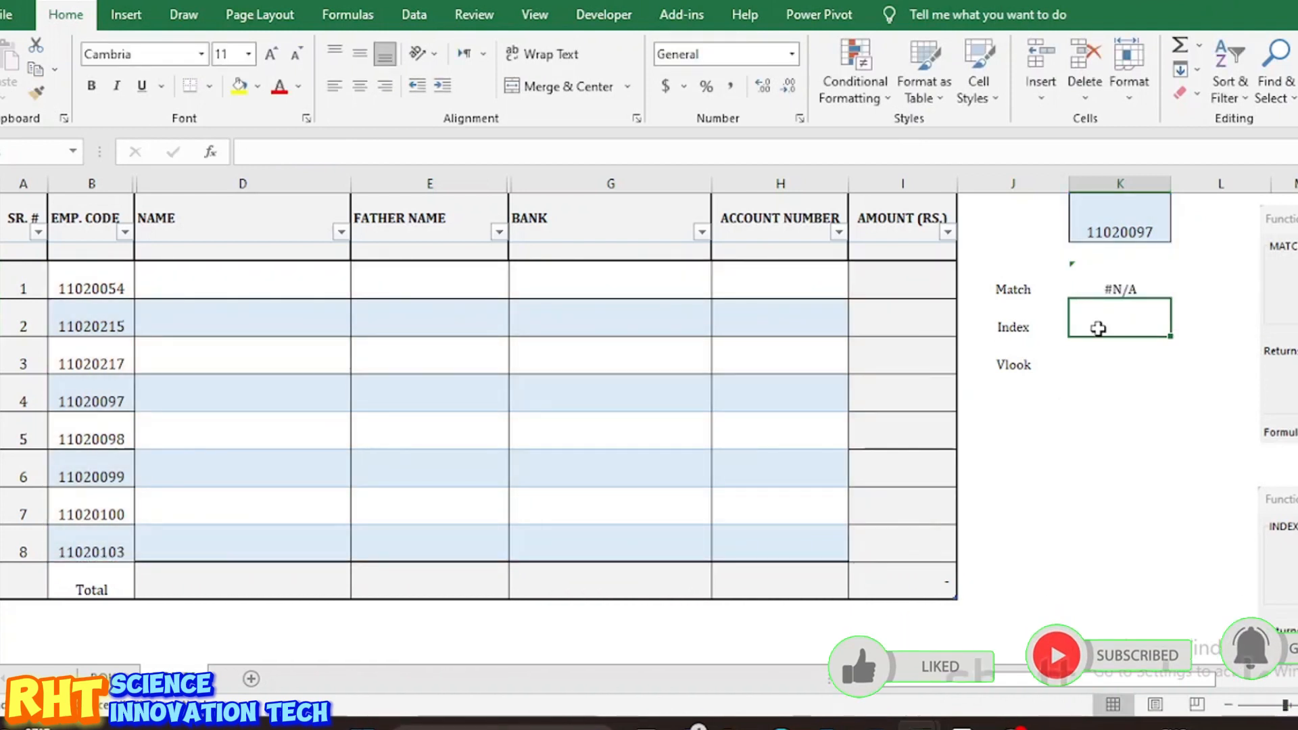
Step: Change the MATCH lookup range to code 11020097's row 6 (B6:I6), returning 1
{"action": "left_click", "coordinate": [1112, 289]}
{"action": "double_click", "coordinate": [1111, 289]}
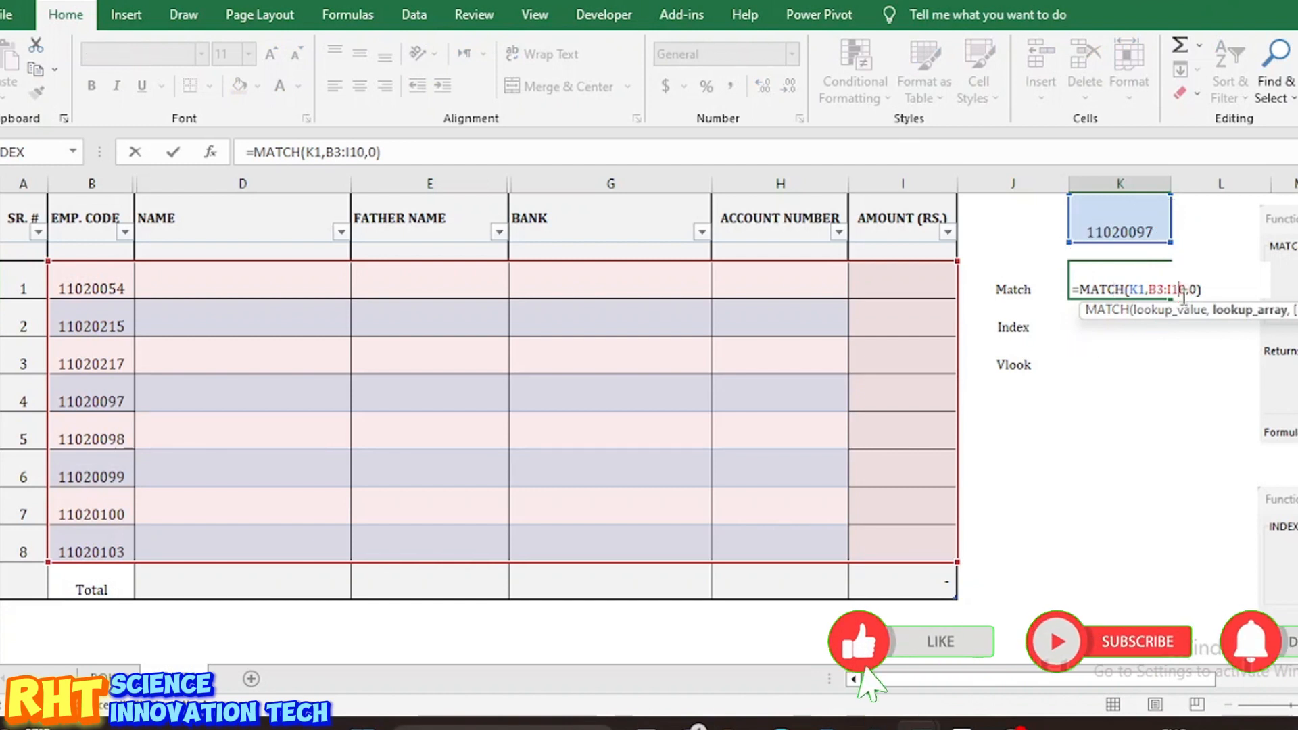
{"action": "key", "text": "BackSpace"}
{"action": "key", "text": "BackSpace"}
{"action": "key", "text": "BackSpace"}
{"action": "key", "text": "BackSpace"}
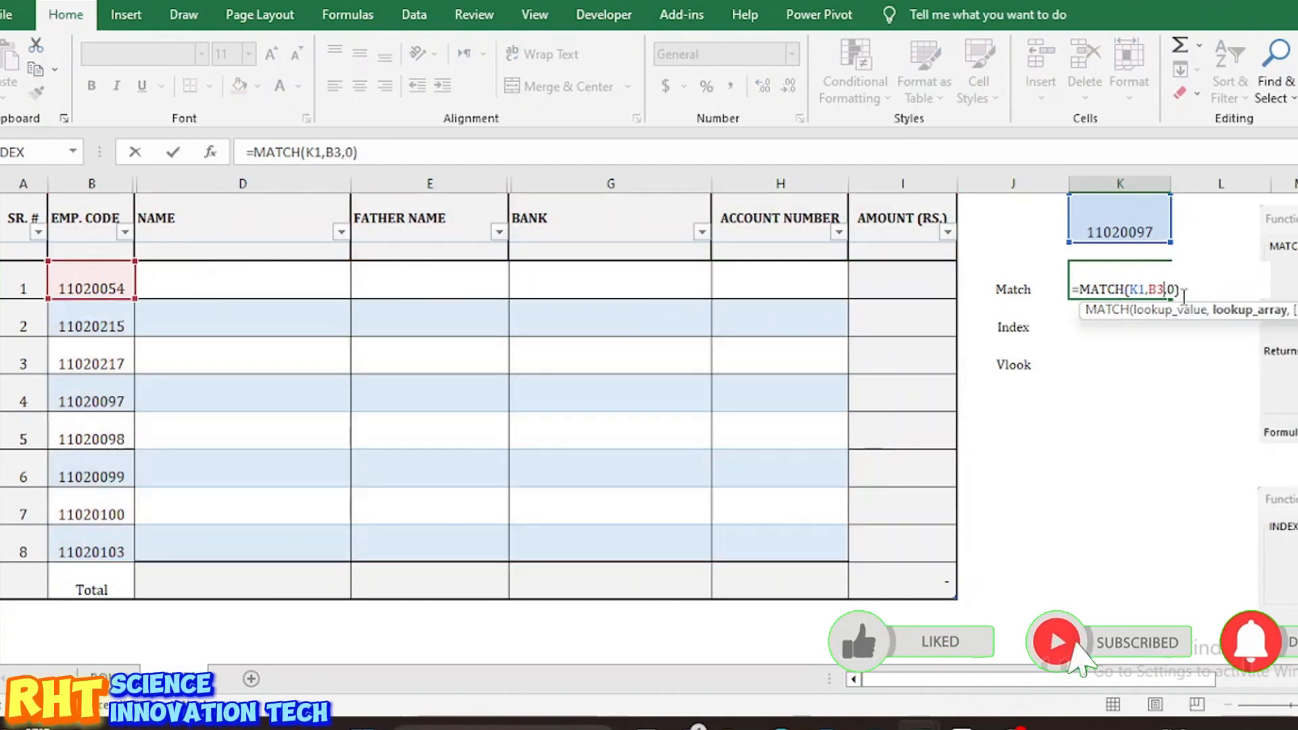
{"action": "key", "text": "BackSpace"}
{"action": "key", "text": "BackSpace"}
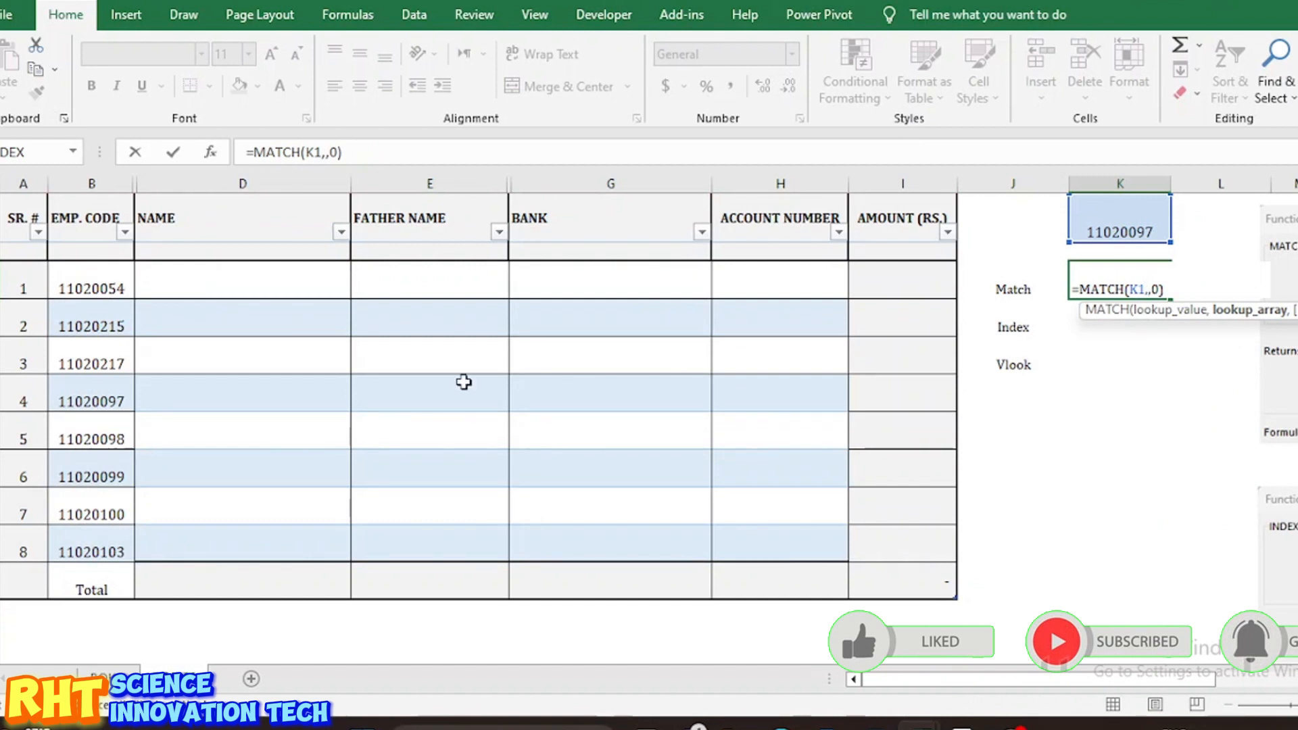
{"action": "left_click_drag", "start_coordinate": [104, 399], "coordinate": [914, 410]}
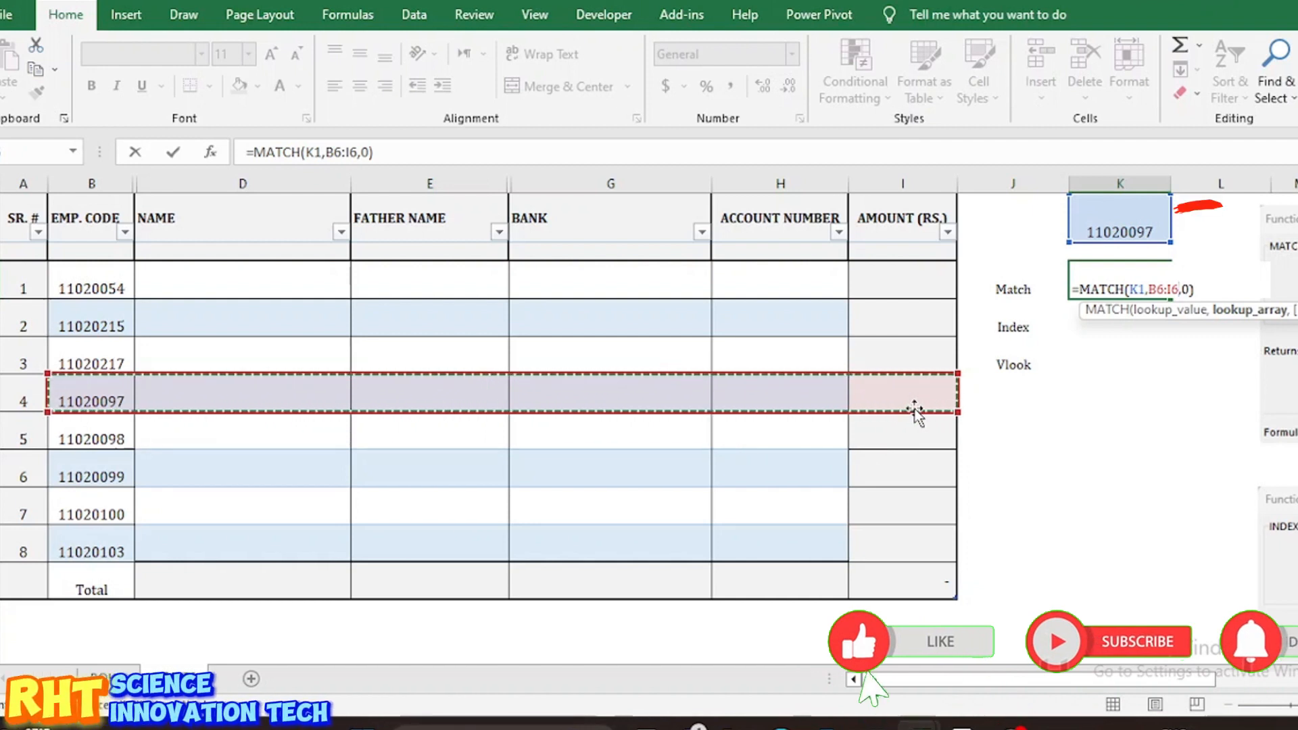
{"action": "key", "text": "Return"}
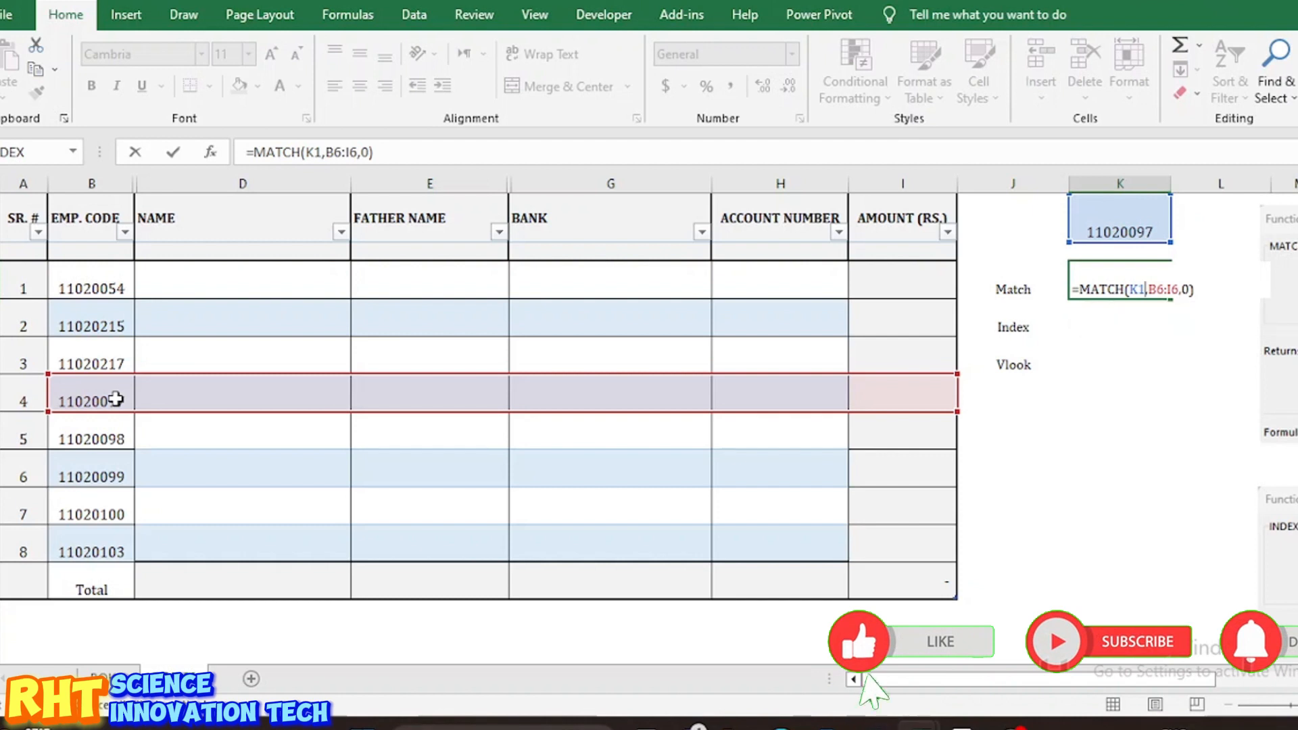
{"action": "key", "text": "Return"}
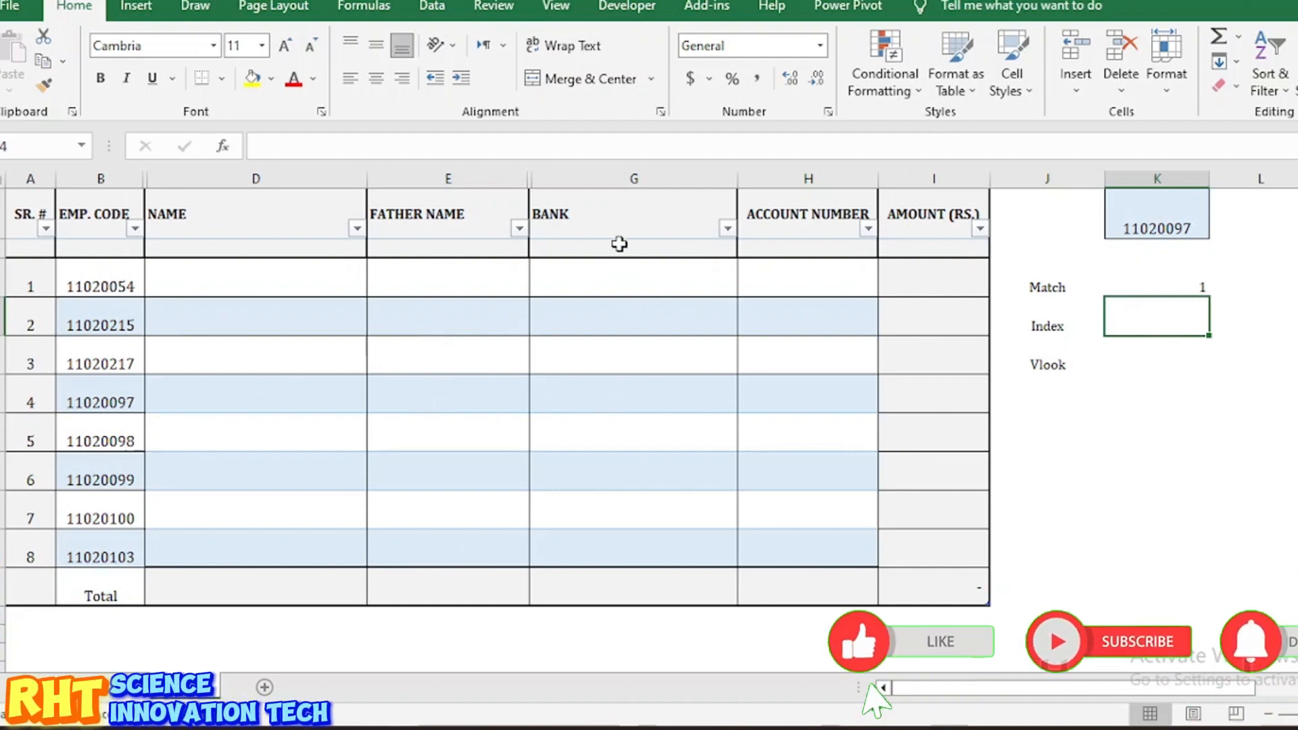
Step: Fill the EMP. CODE column and code 11020097's row yellow
{"action": "left_click", "coordinate": [597, 179]}
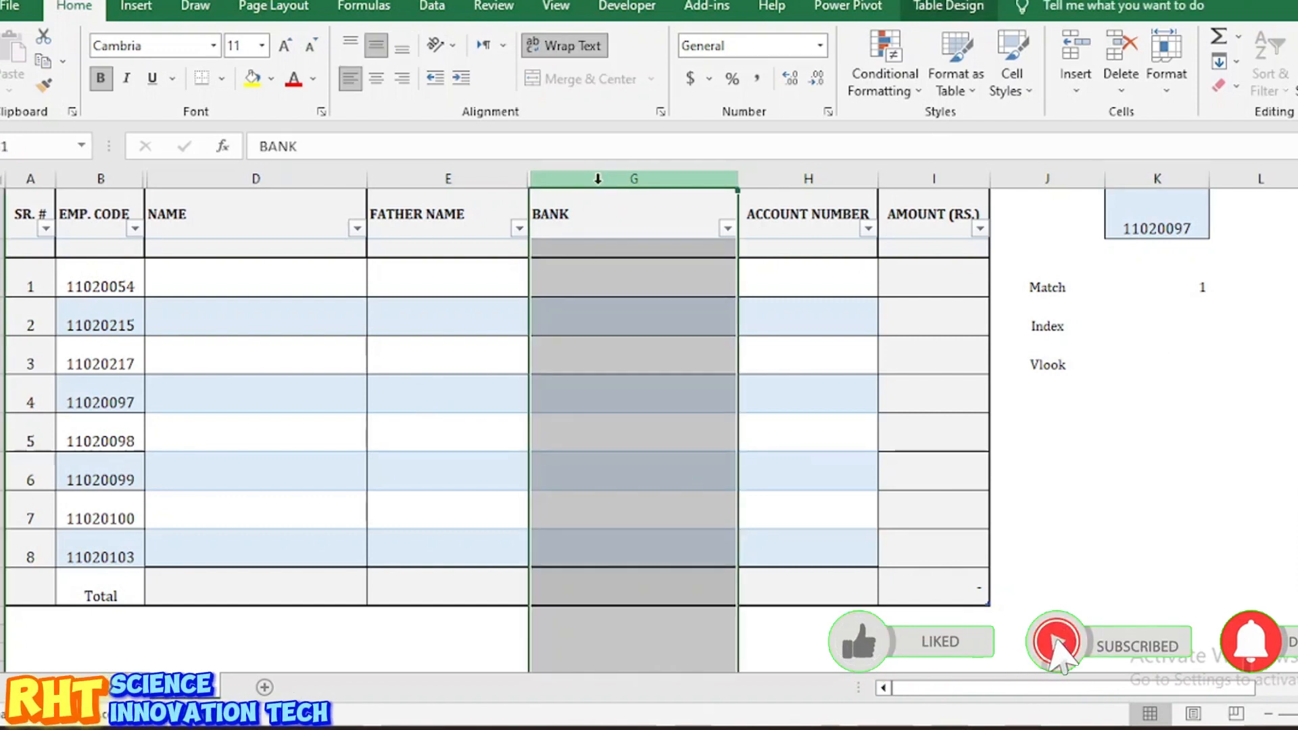
{"action": "left_click", "coordinate": [628, 384]}
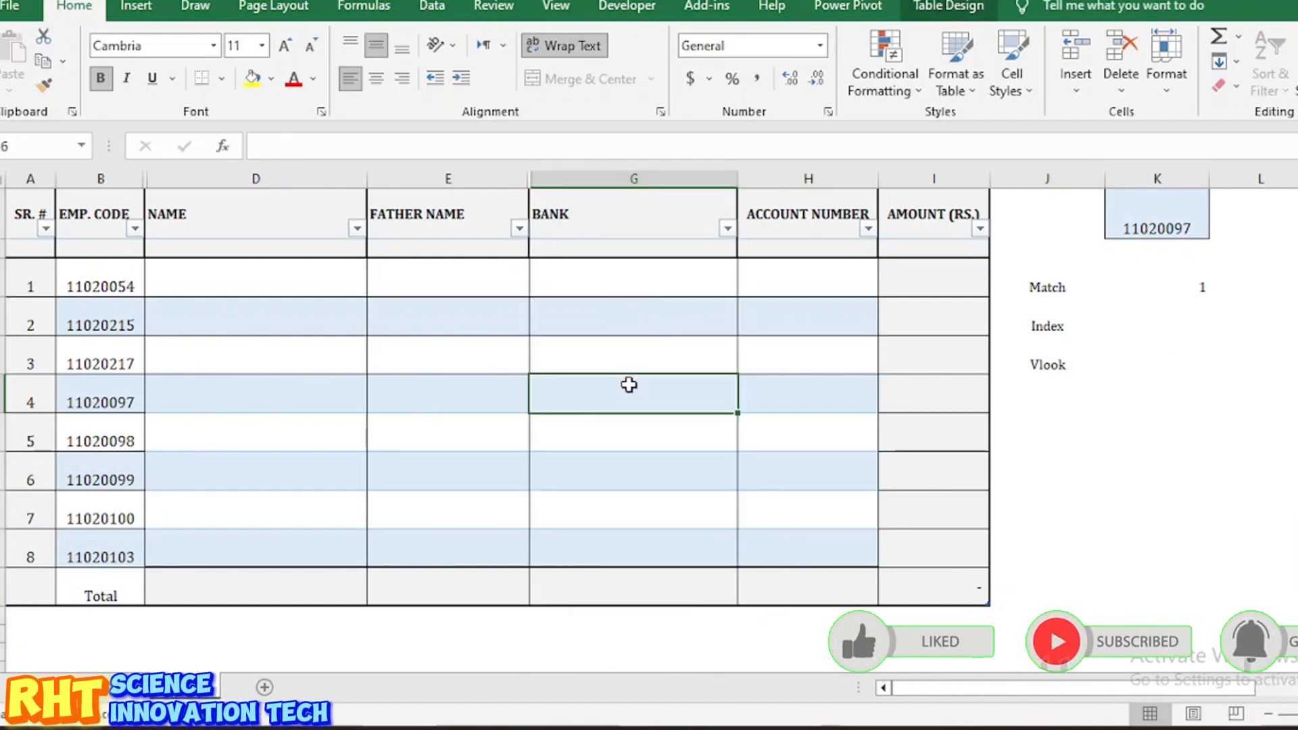
{"action": "left_click", "coordinate": [97, 380]}
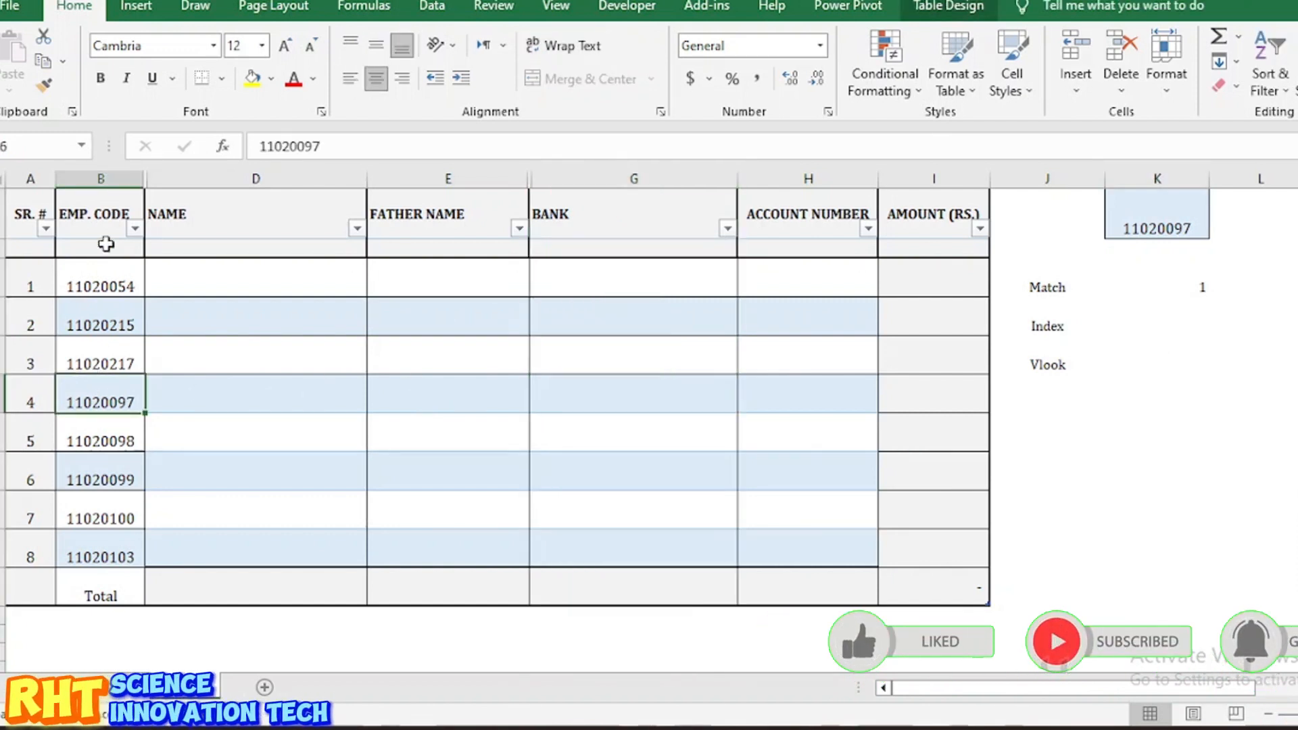
{"action": "left_click", "coordinate": [101, 177]}
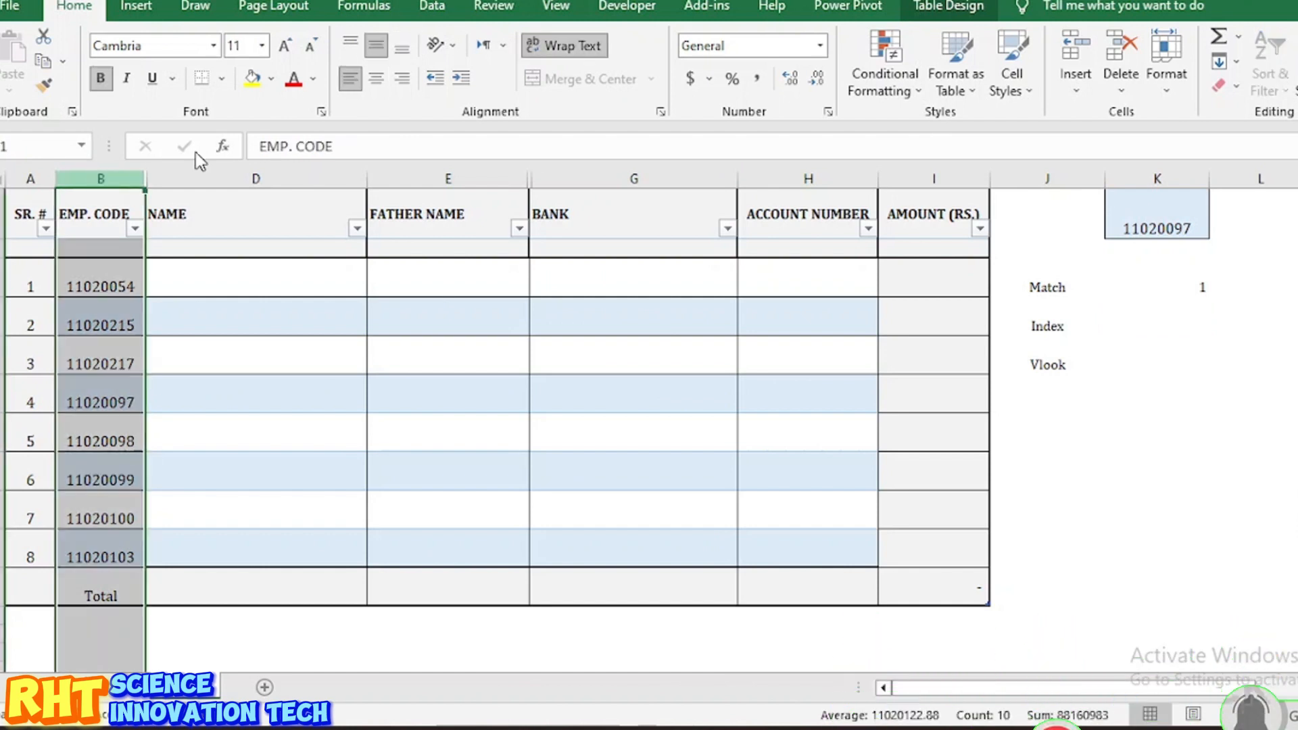
{"action": "left_click", "coordinate": [253, 80]}
{"action": "left_click", "coordinate": [3, 393]}
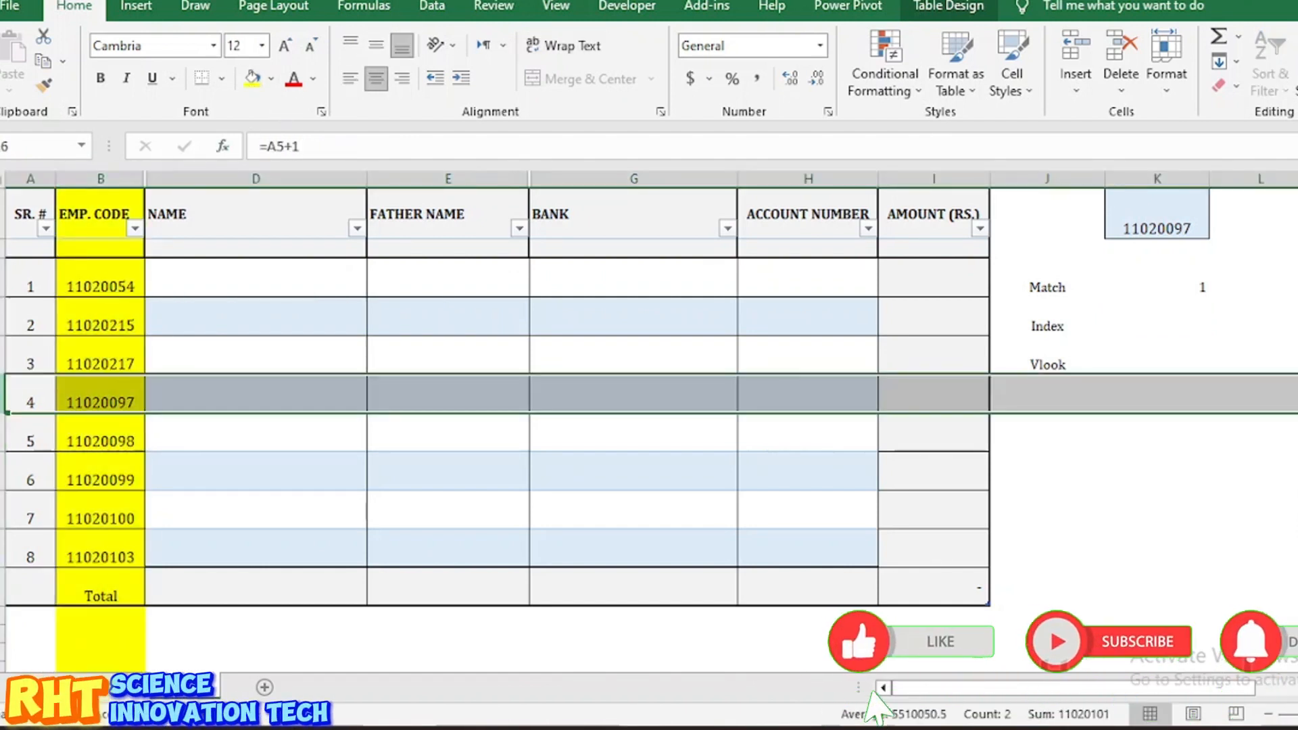
{"action": "left_click", "coordinate": [254, 79]}
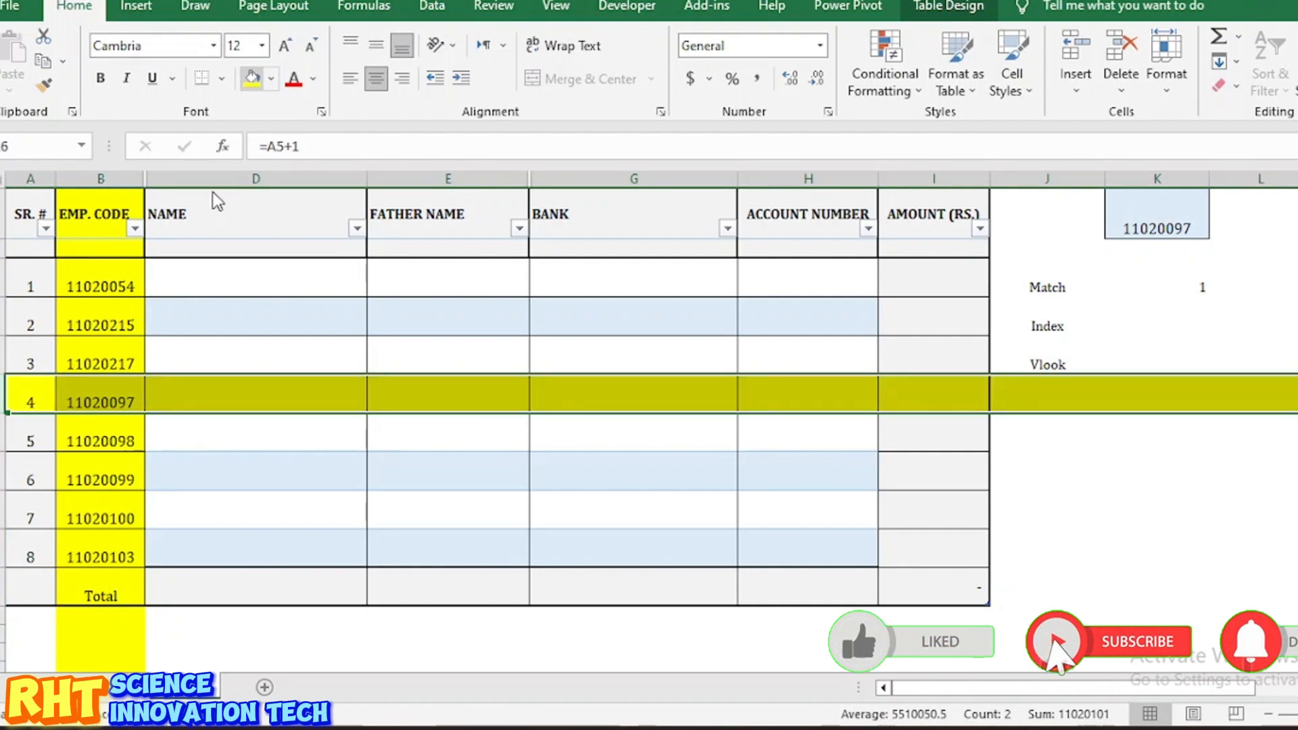
Step: Undo the yellow highlighting and select the cell beside Index
{"action": "left_click", "coordinate": [99, 387]}
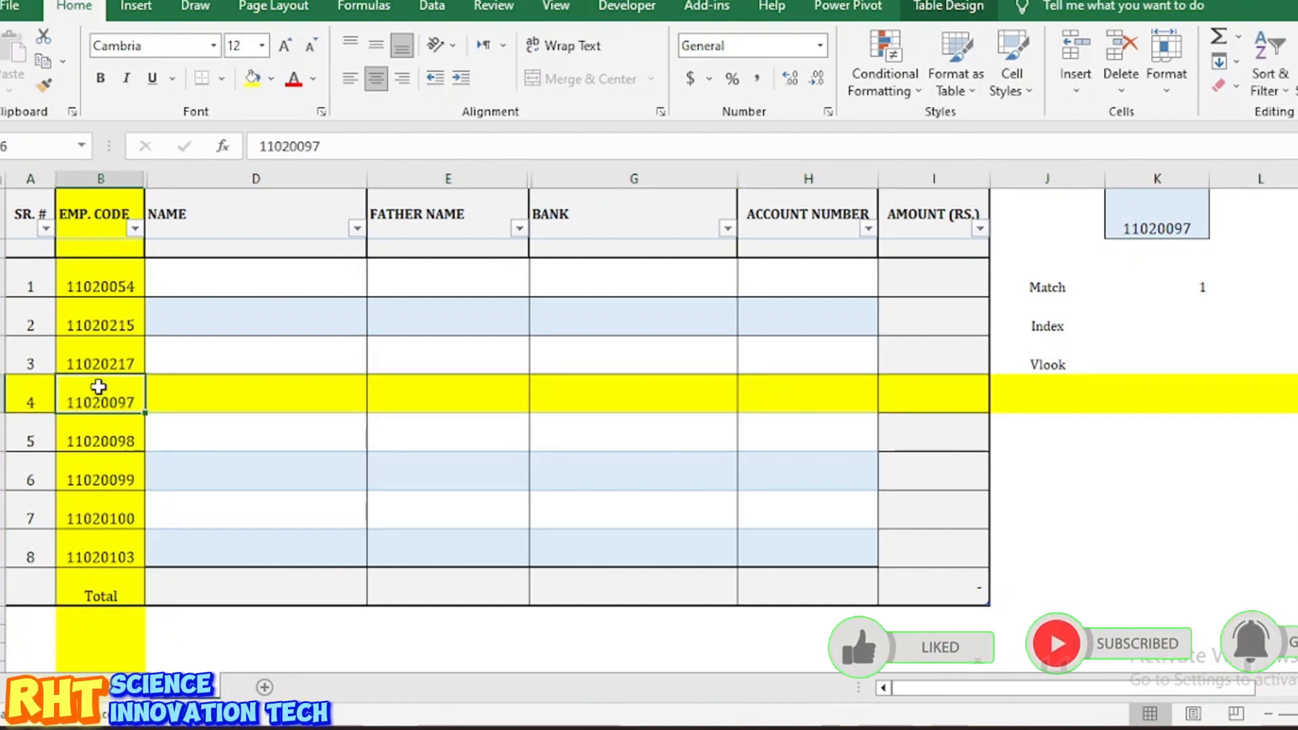
{"action": "key", "text": "ctrl+z"}
{"action": "key", "text": "ctrl+z"}
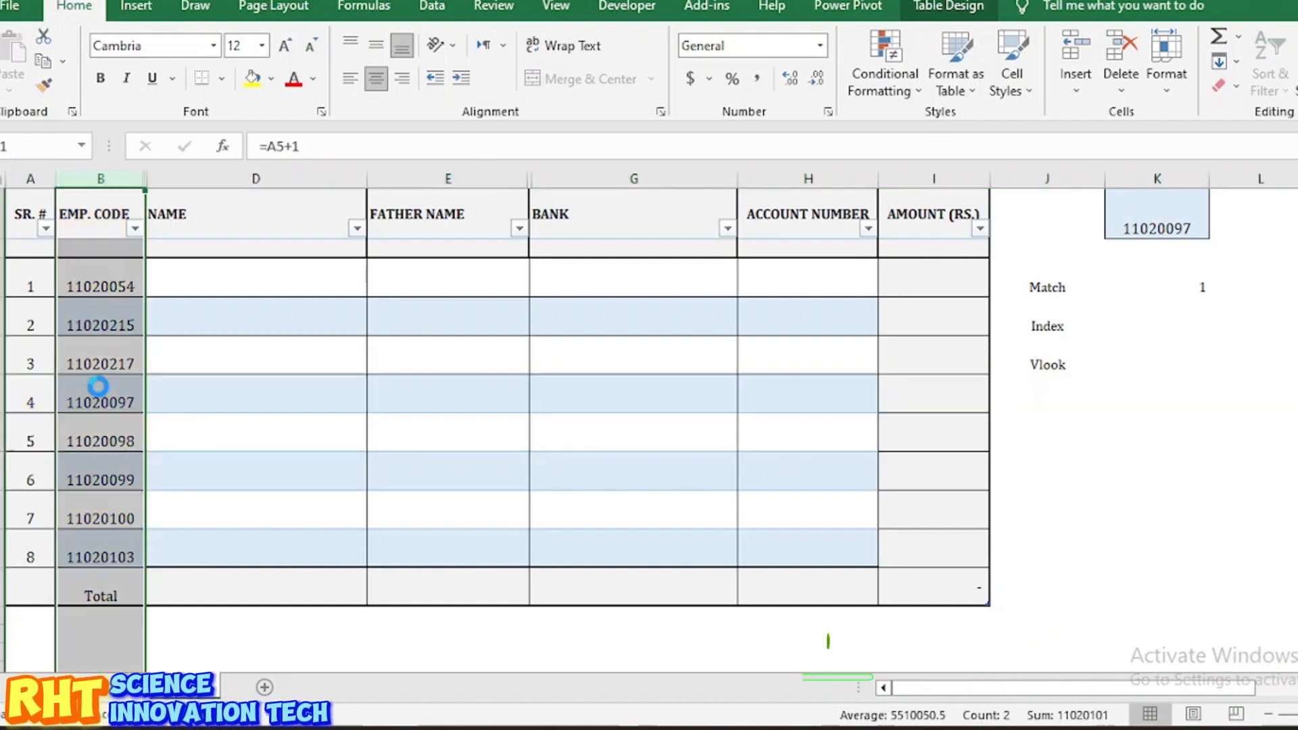
{"action": "left_click", "coordinate": [1119, 392]}
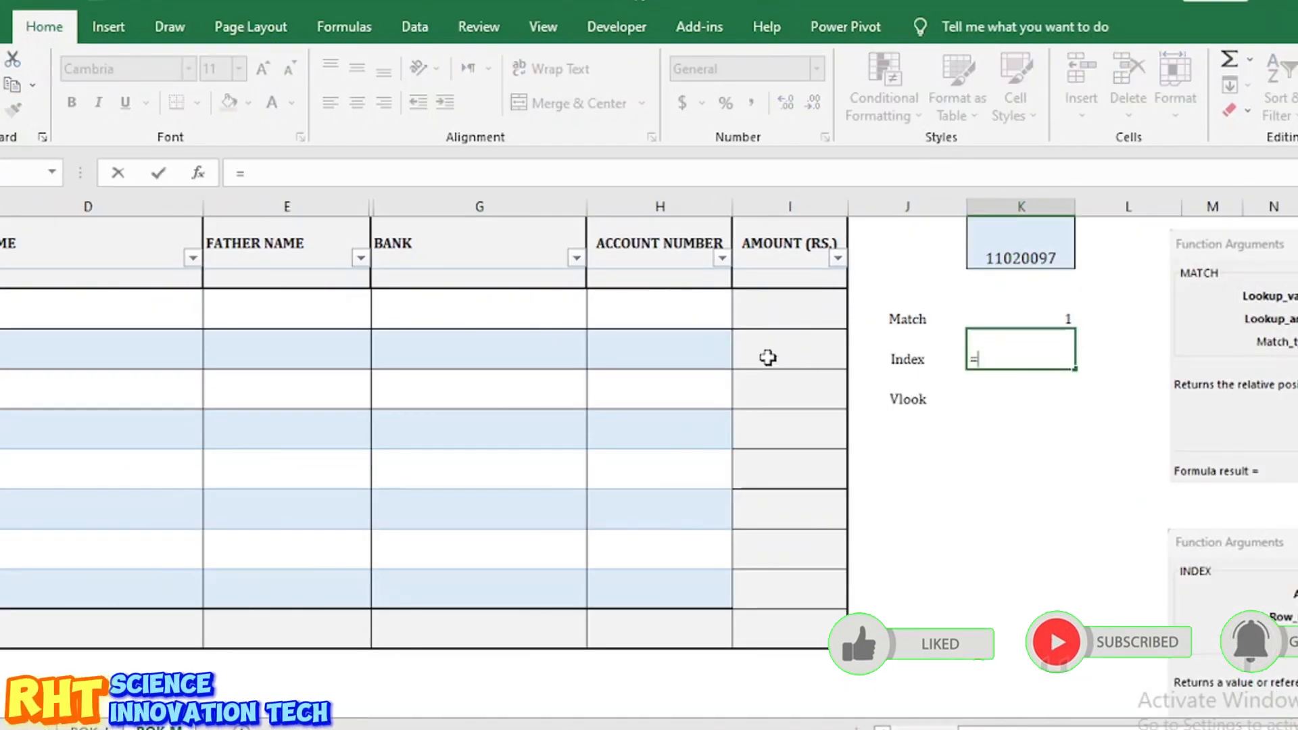
Step: Enter =INDEX(B3:I10,1,1) beside Index, returning code 11020054
{"action": "type", "text": "inde"}
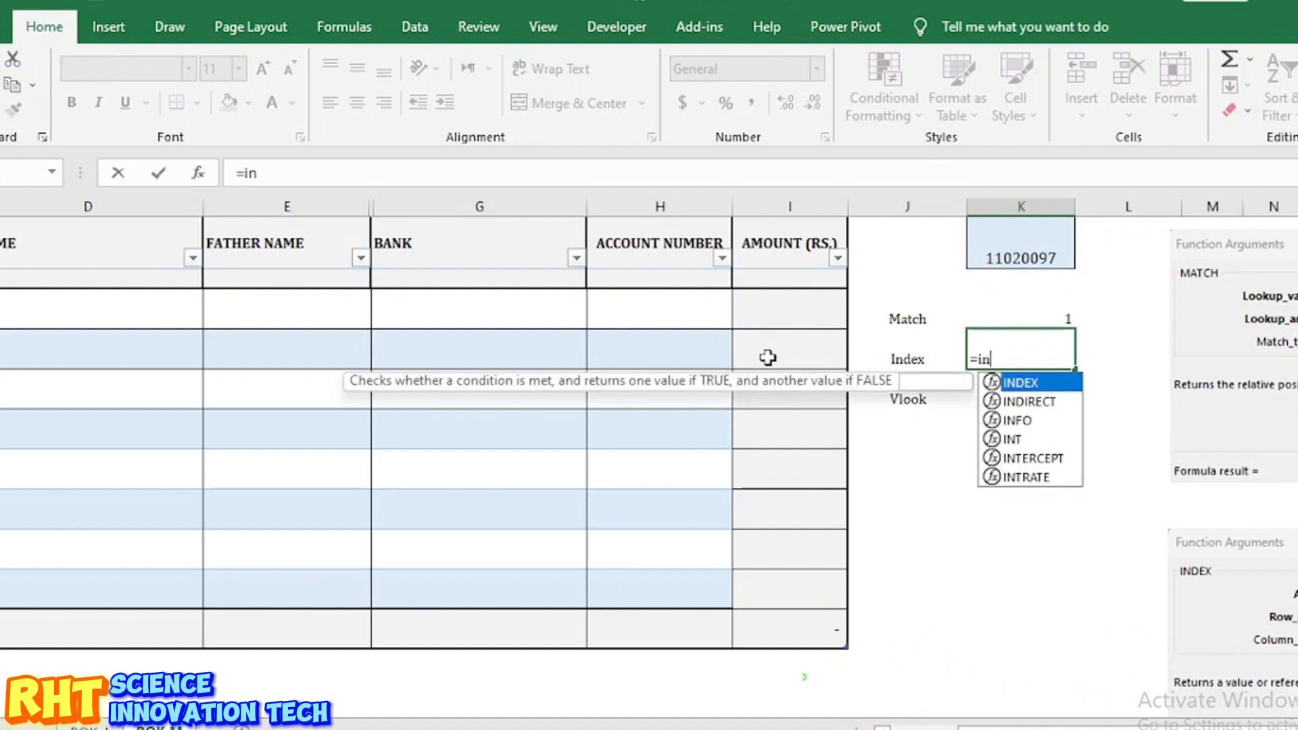
{"action": "double_click", "coordinate": [1040, 387]}
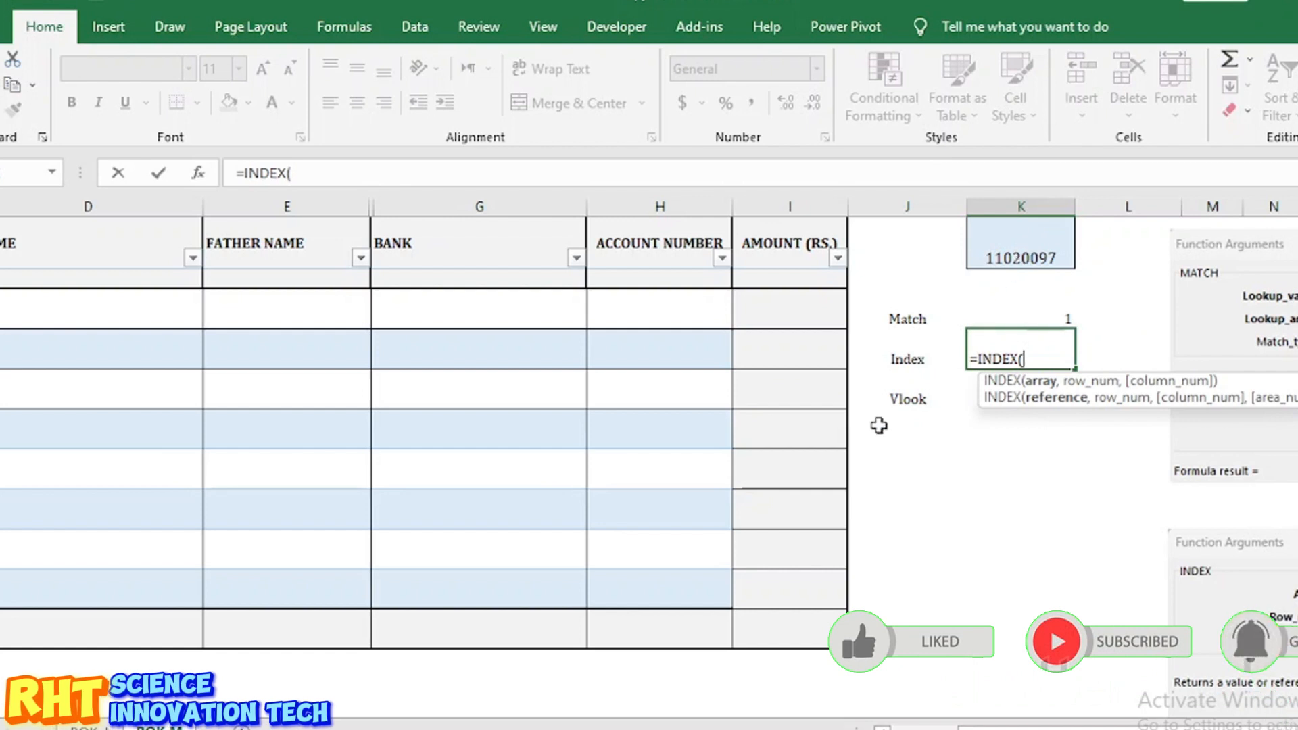
{"action": "scroll", "coordinate": [879, 426], "scroll_direction": "left", "scroll_amount": 3}
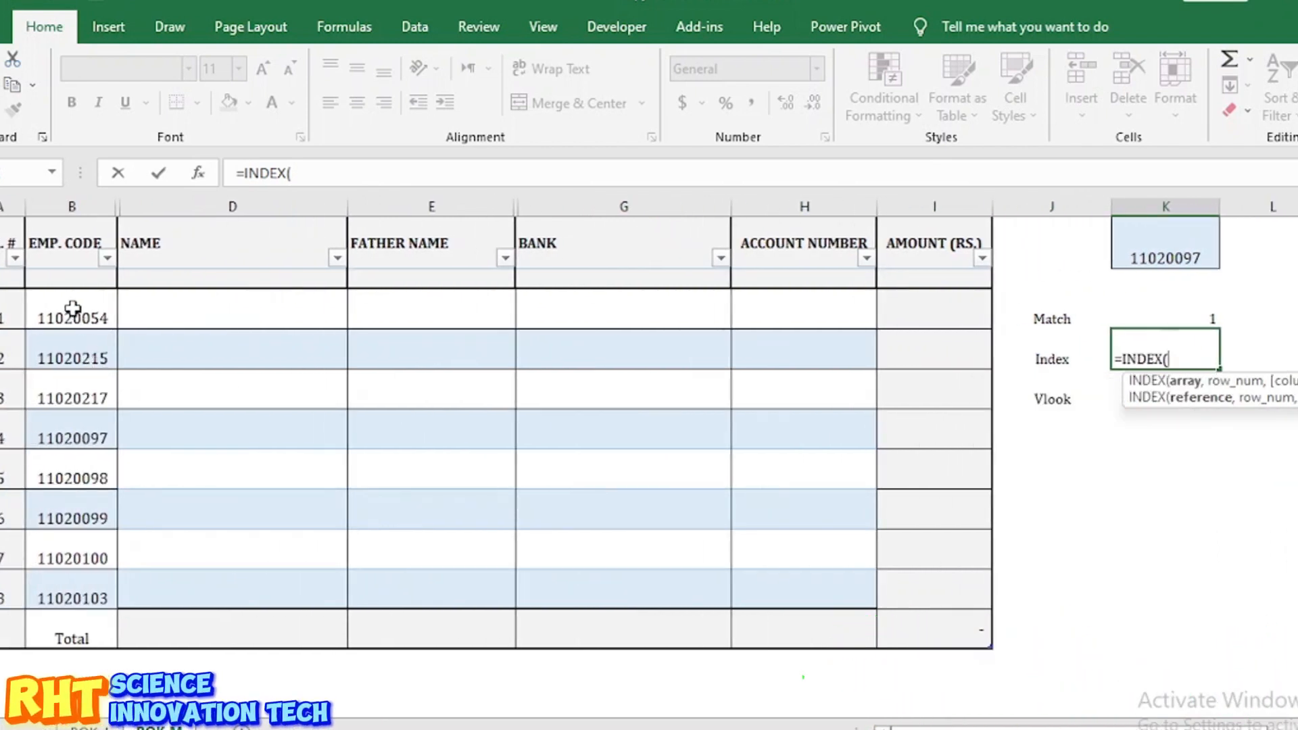
{"action": "left_click_drag", "start_coordinate": [79, 315], "coordinate": [942, 596]}
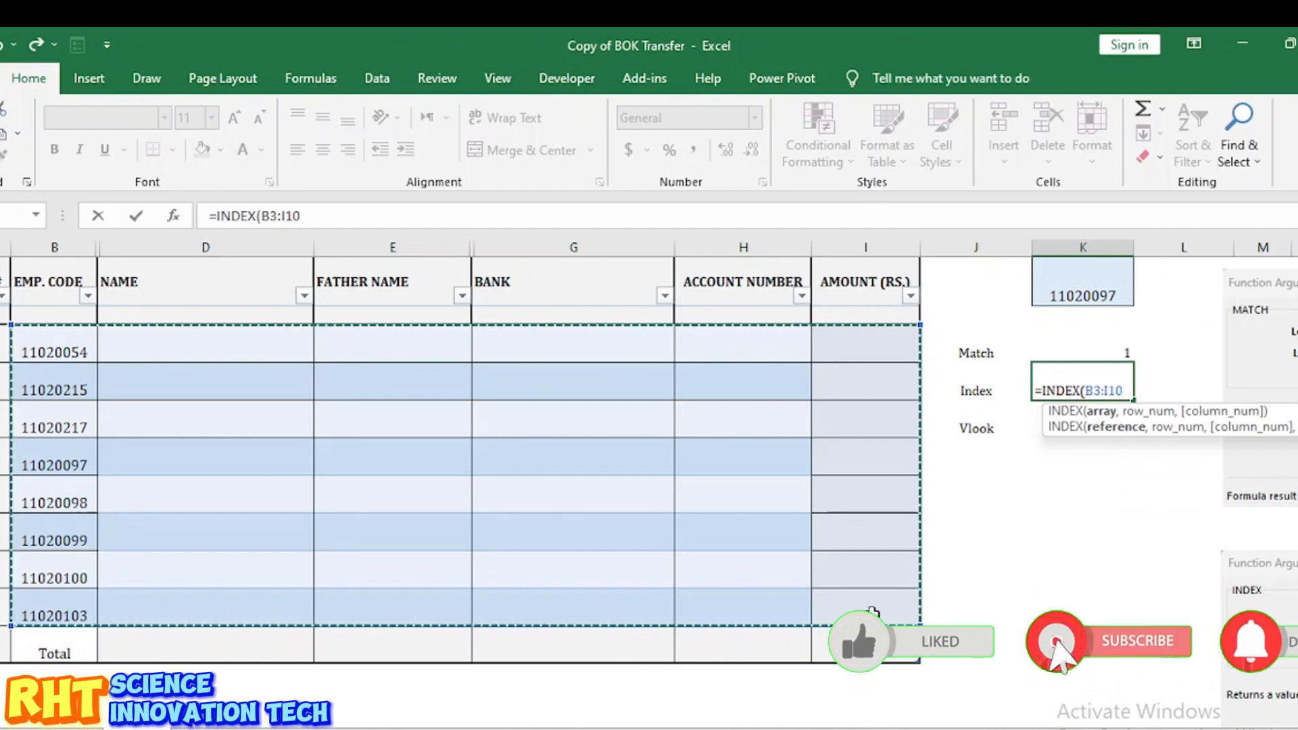
{"action": "type", "text": ",1,1"}
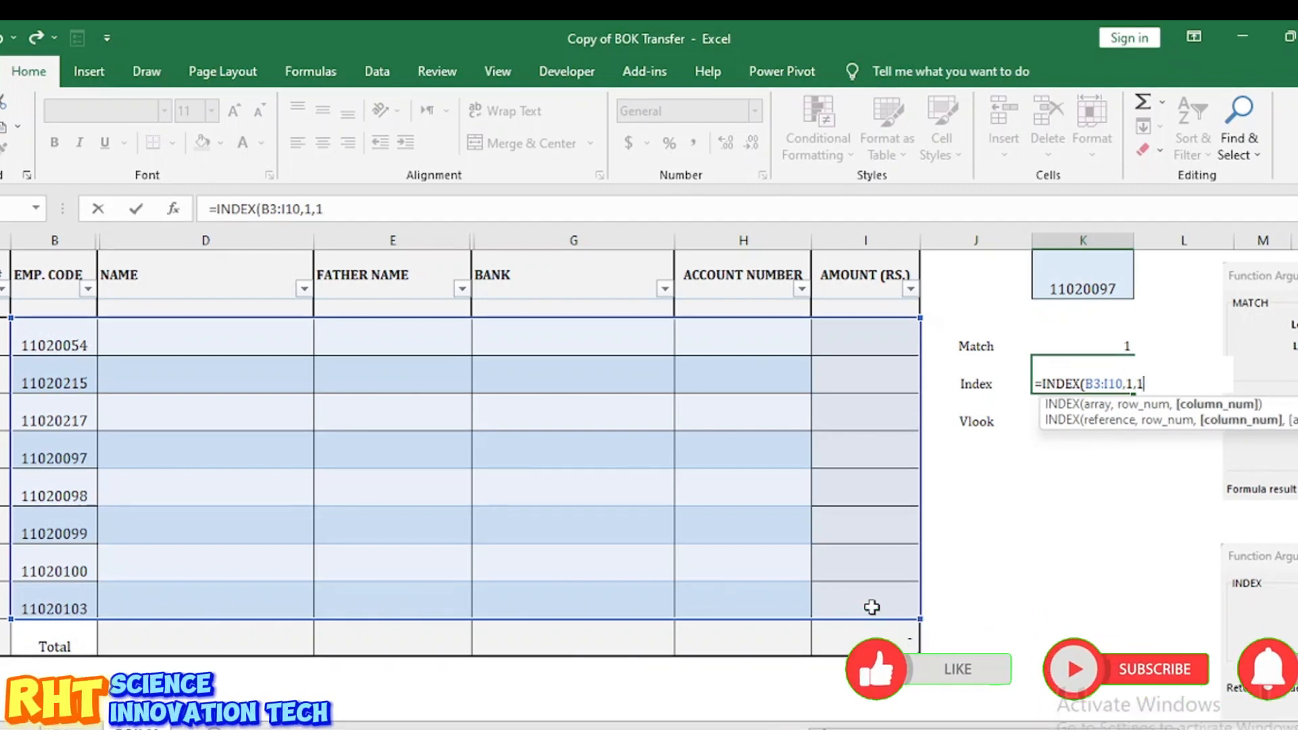
{"action": "type", "text": ")"}
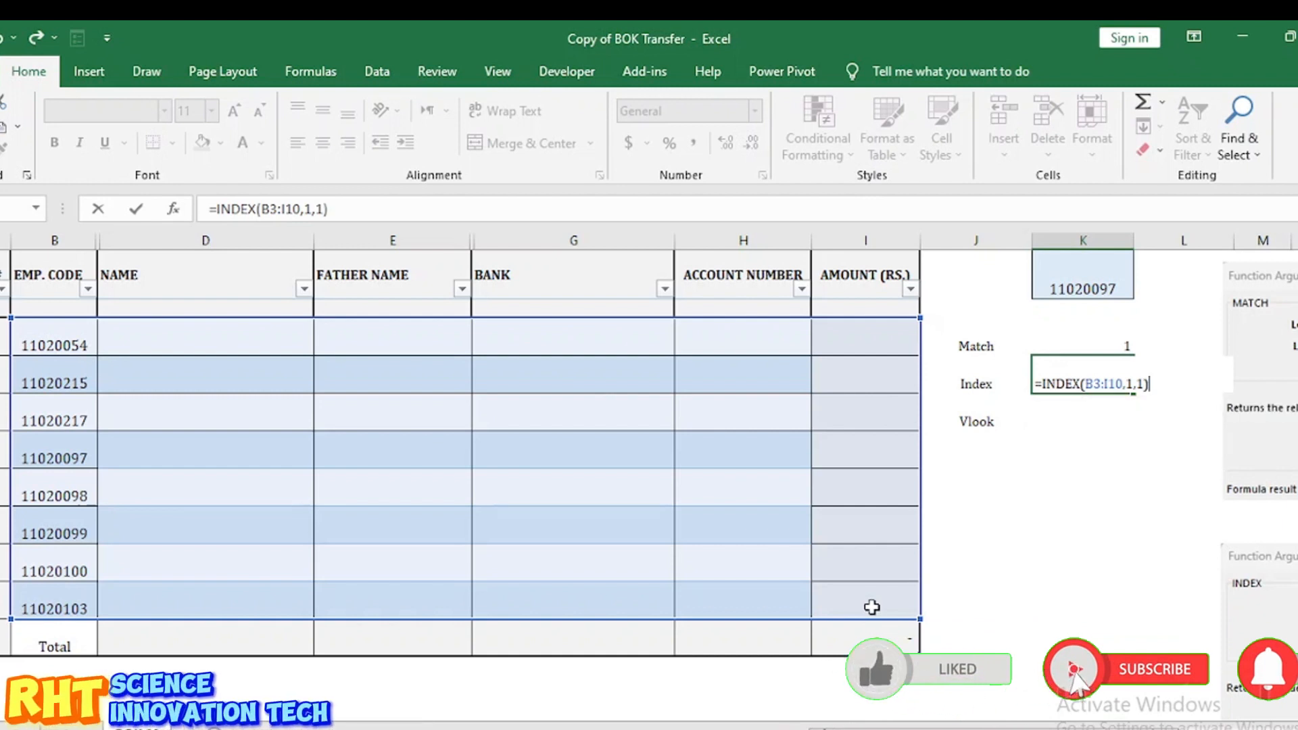
{"action": "key", "text": "Return"}
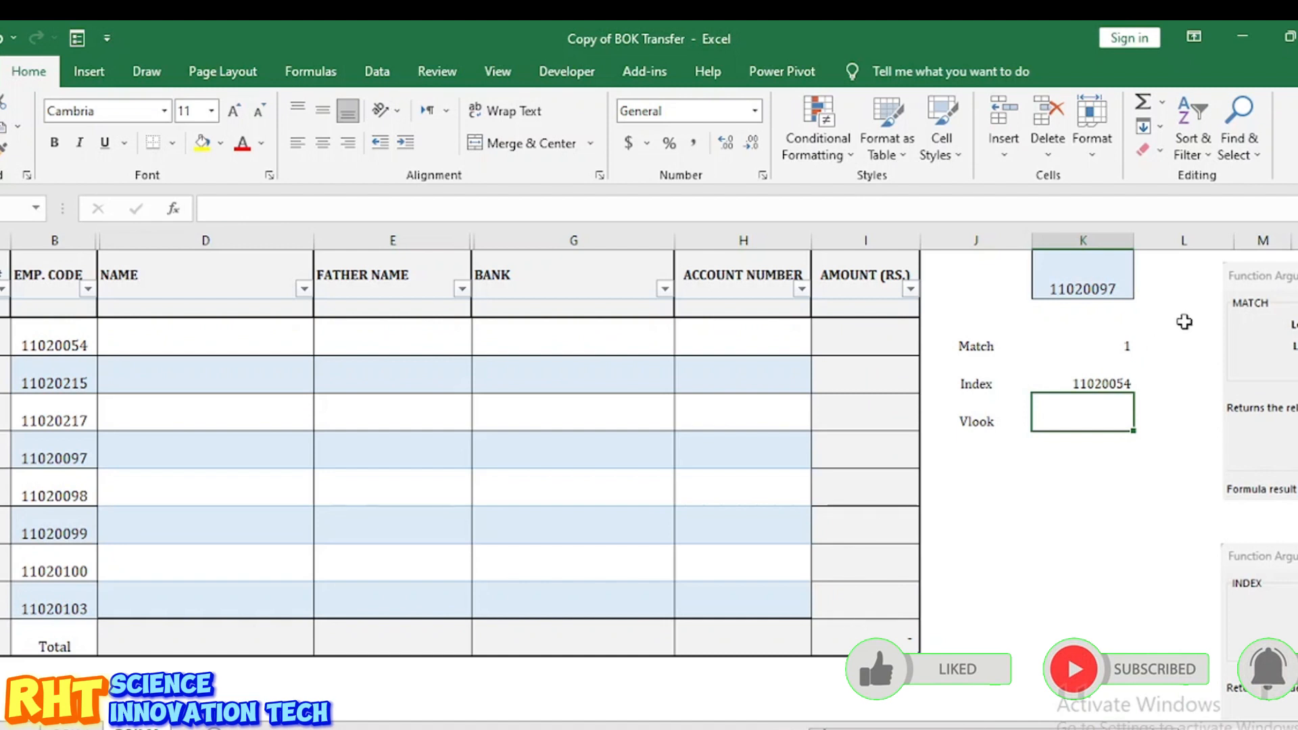
{"action": "left_click", "coordinate": [1102, 370]}
Step: Change the INDEX row number from 1 to 4 so it returns code 11020097
{"action": "double_click", "coordinate": [1105, 374]}
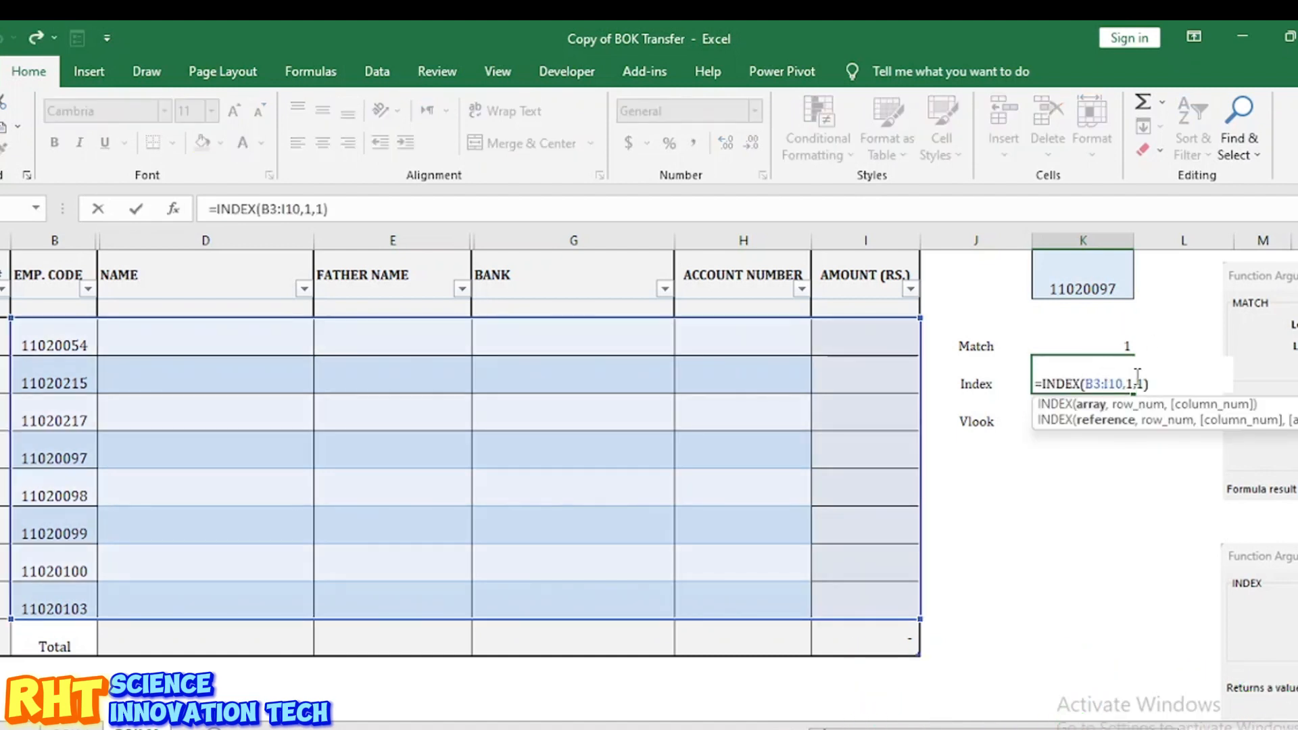
{"action": "key", "text": "Return"}
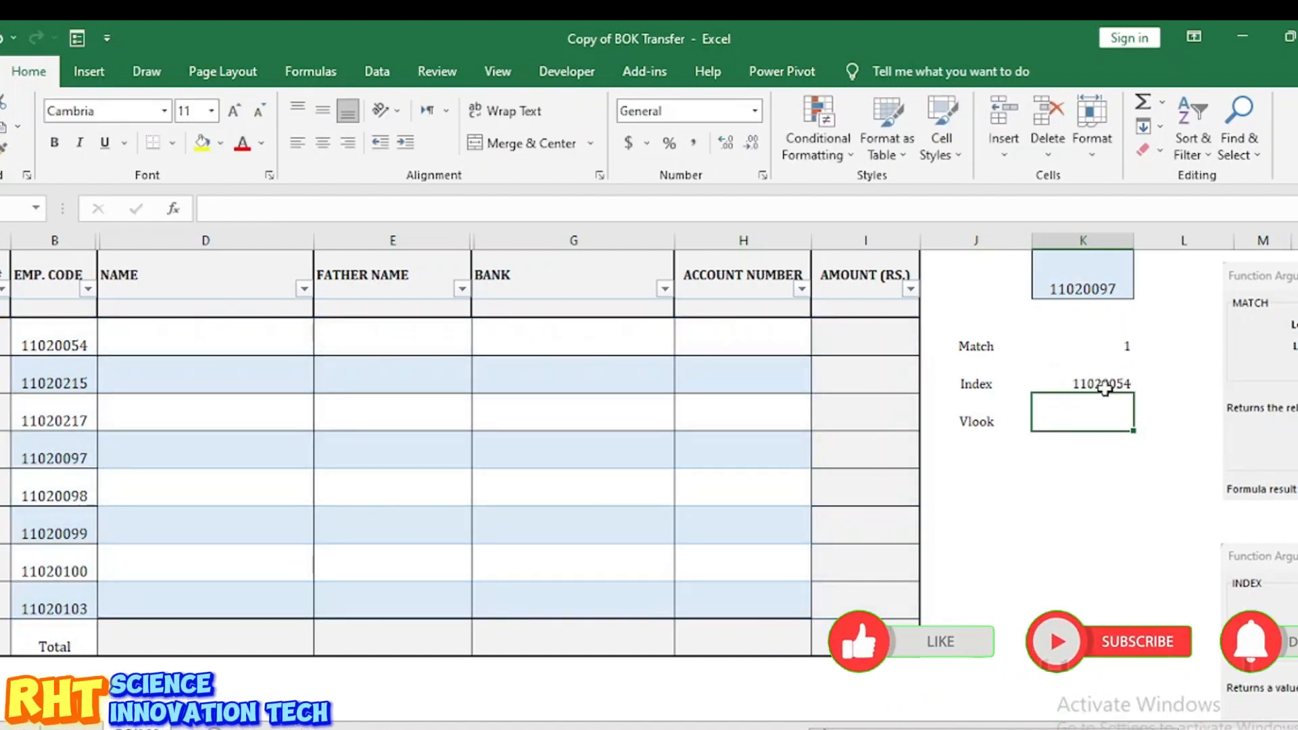
{"action": "double_click", "coordinate": [1104, 383]}
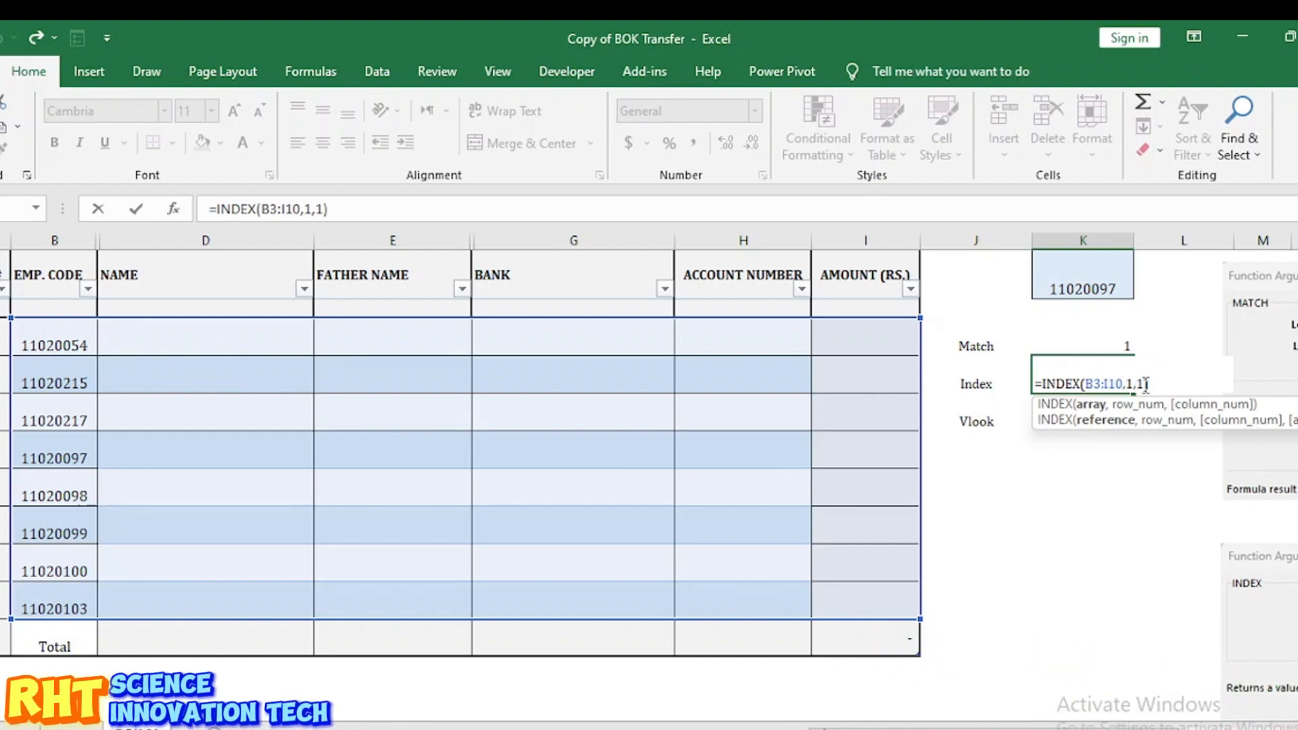
{"action": "key", "text": "Return"}
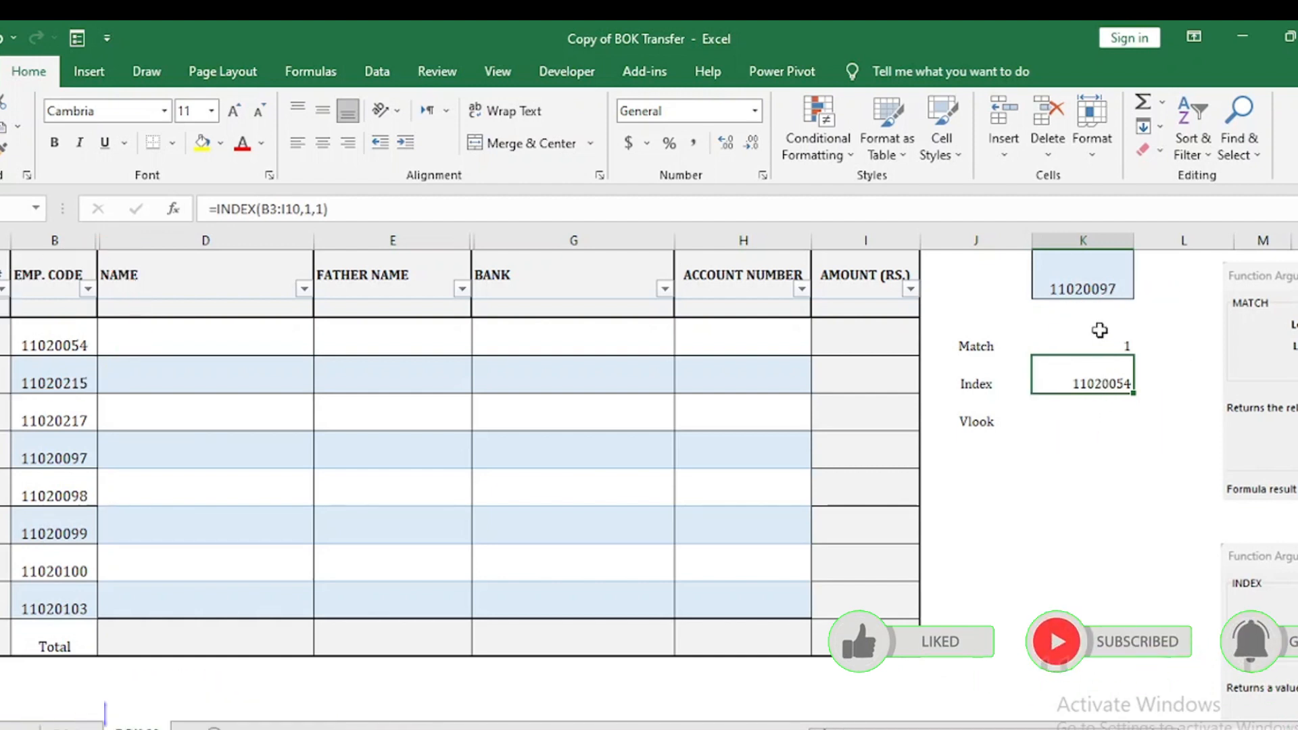
{"action": "left_click", "coordinate": [1083, 285]}
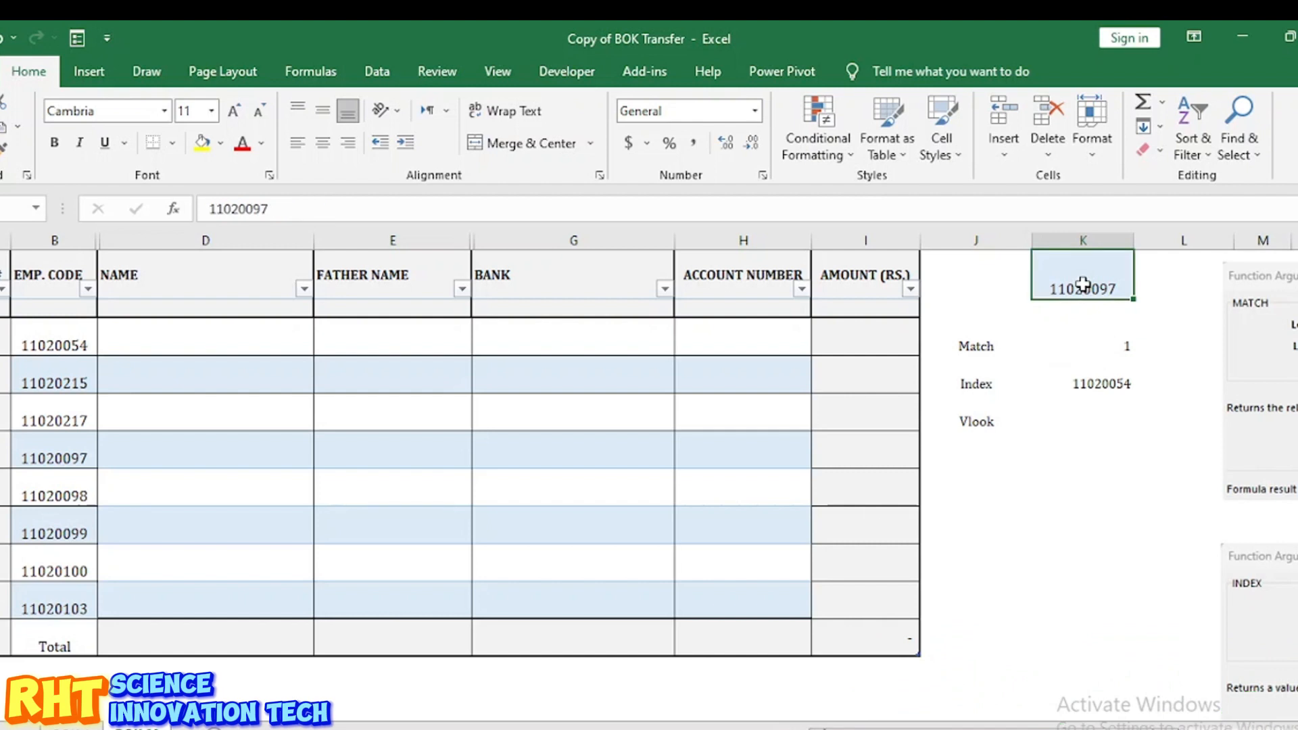
{"action": "double_click", "coordinate": [1095, 383]}
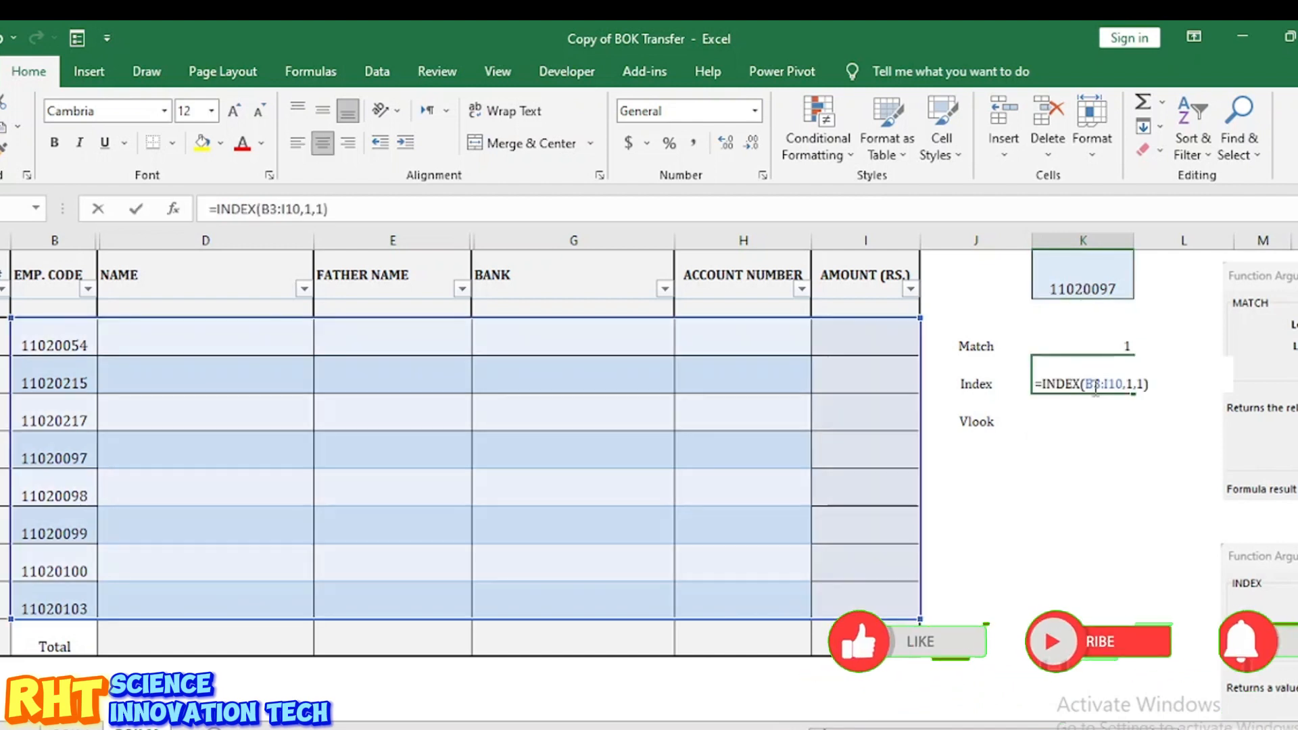
{"action": "left_click", "coordinate": [1133, 383]}
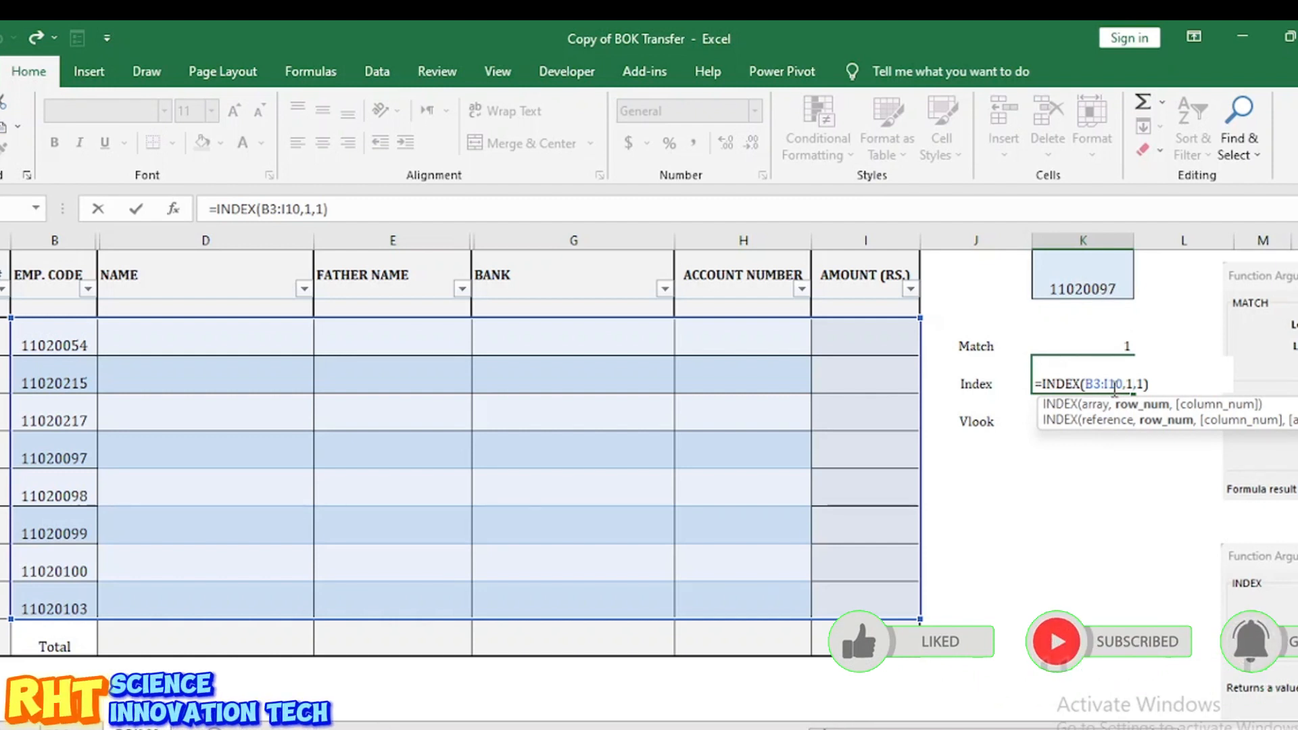
{"action": "key", "text": "BackSpace"}
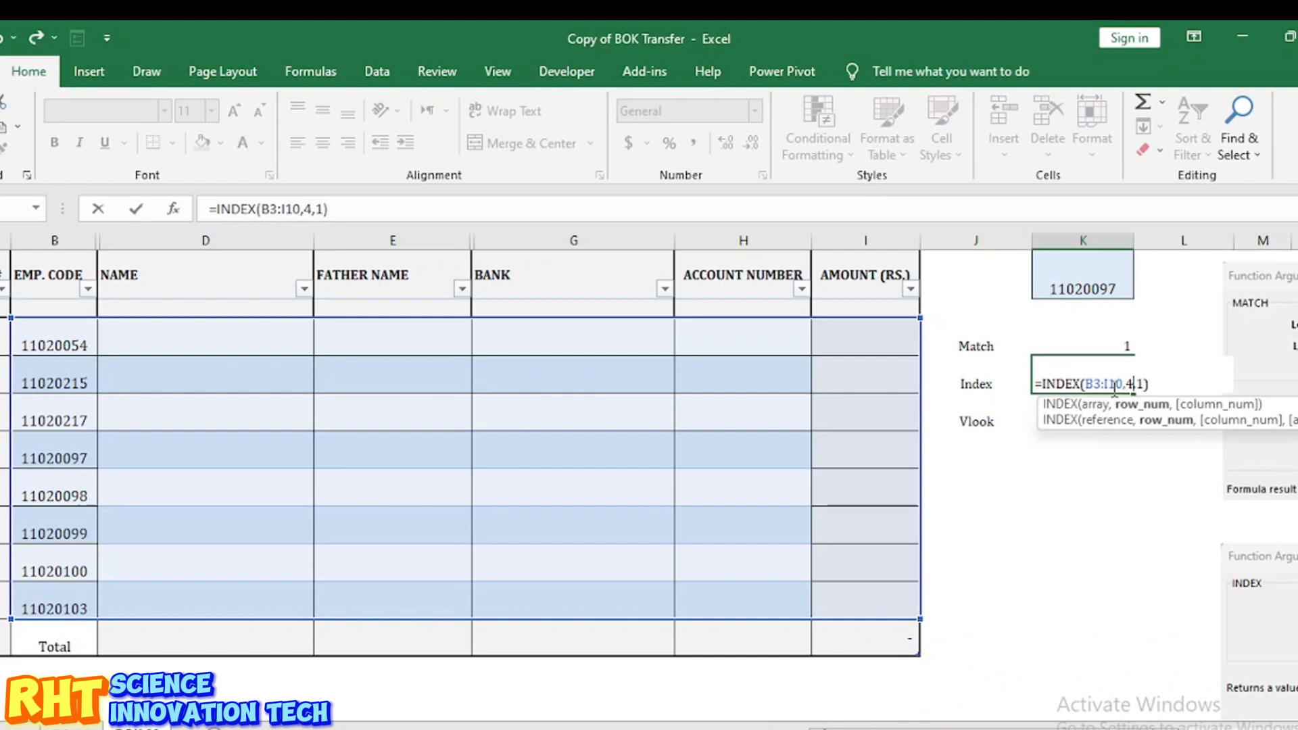
{"action": "key", "text": "Return"}
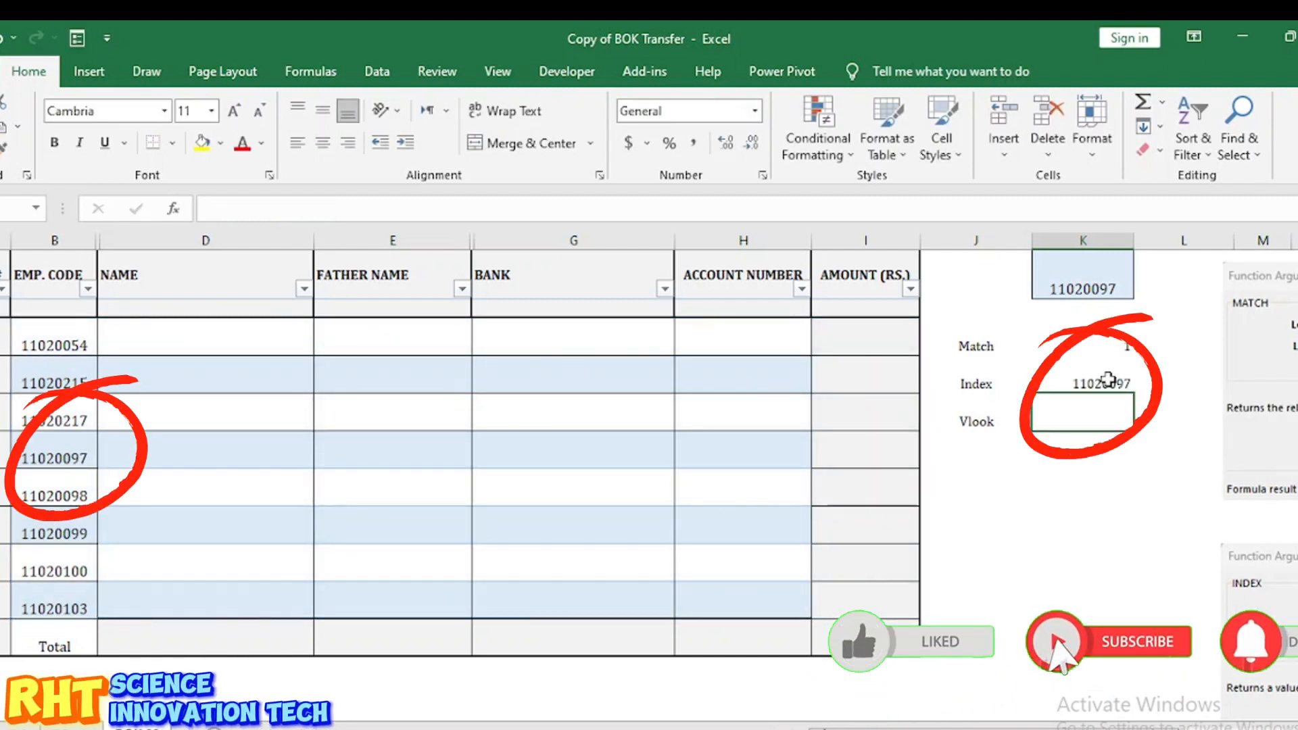
Step: Compare the INDEX result with the MATCH formula and the looked-up code 11020097
{"action": "left_click", "coordinate": [1108, 378]}
{"action": "left_click", "coordinate": [1095, 282]}
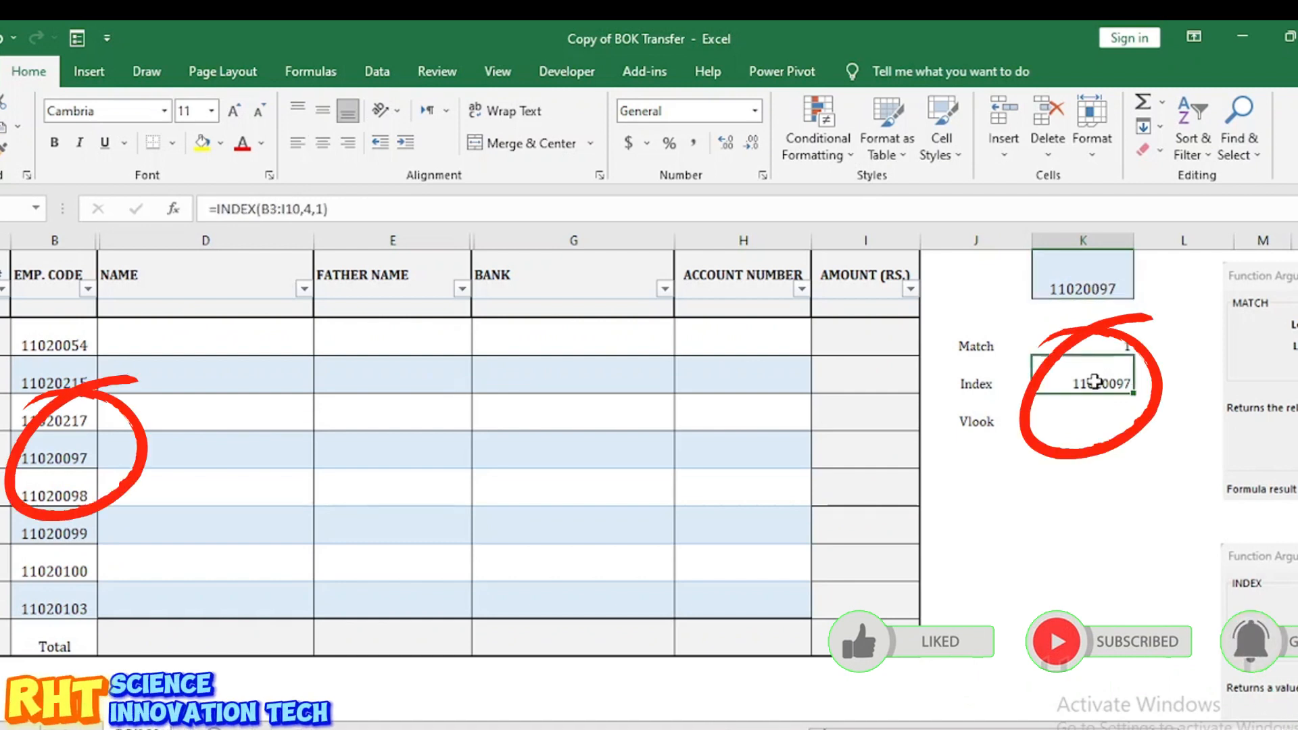
{"action": "left_click", "coordinate": [1097, 338]}
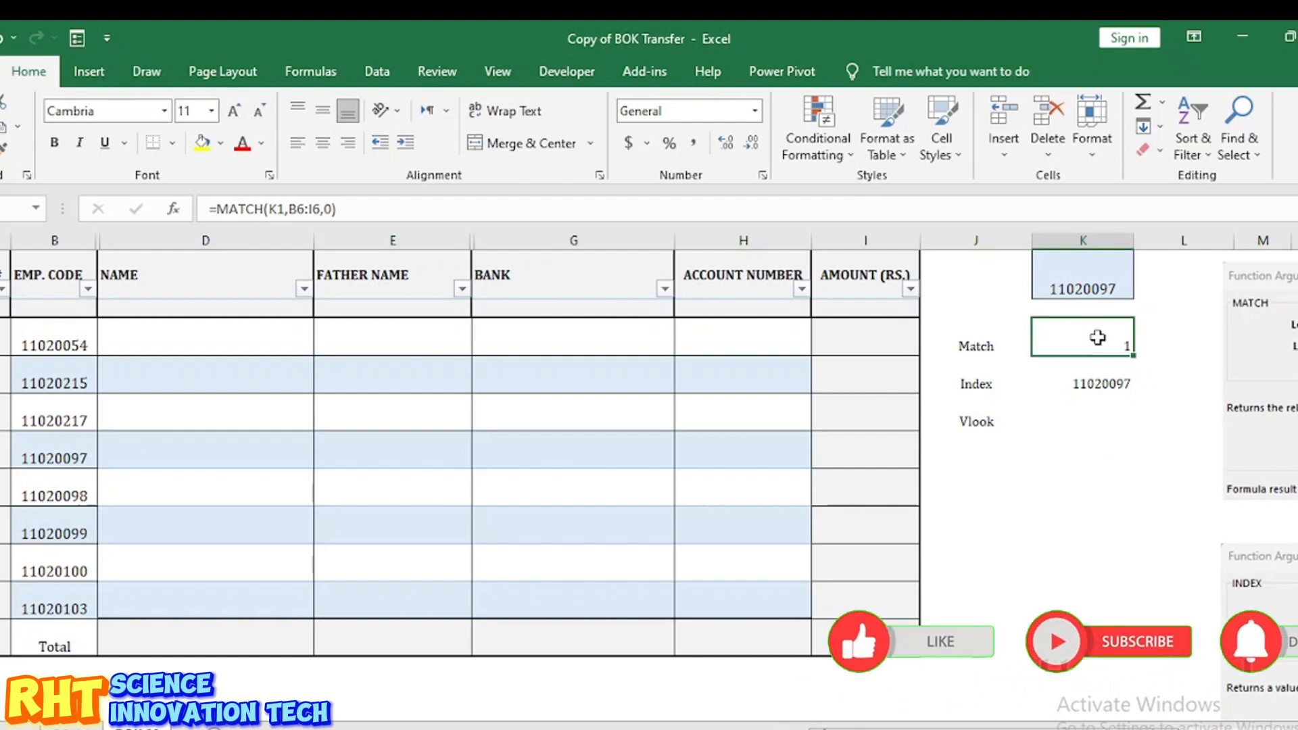
{"action": "left_click", "coordinate": [1092, 384]}
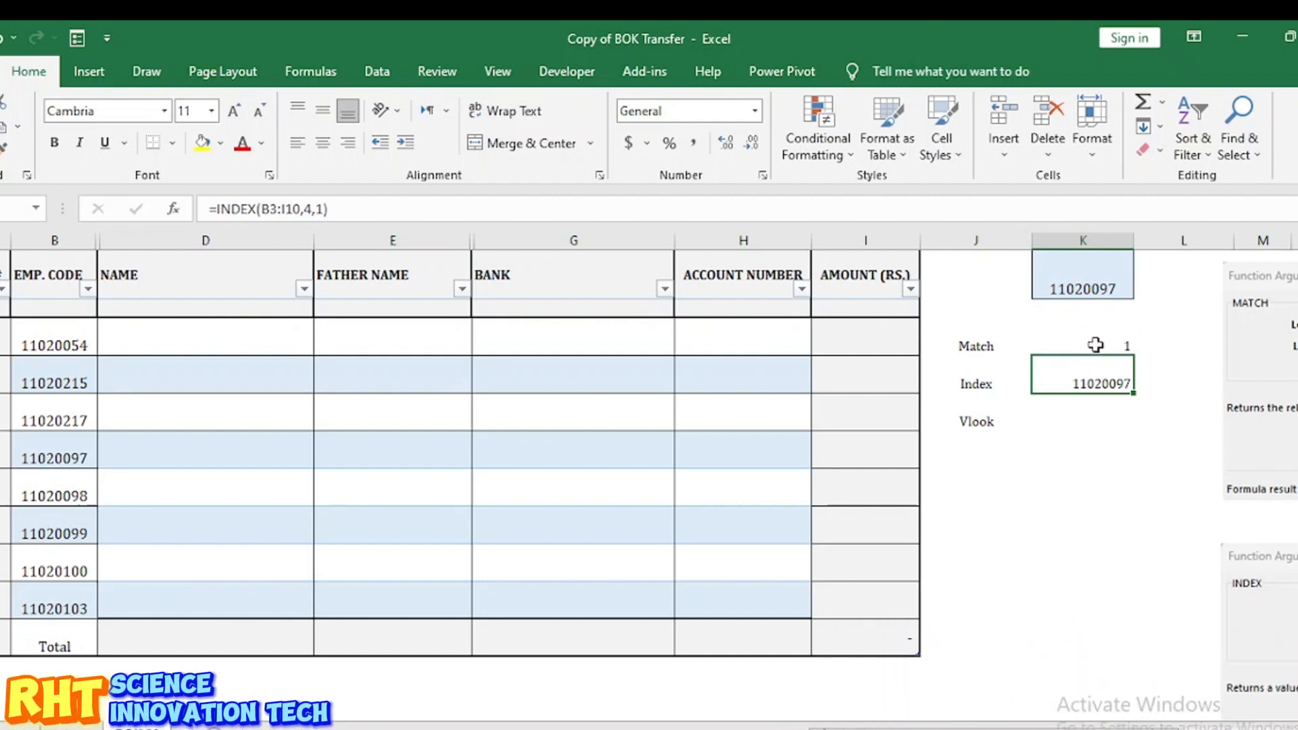
{"action": "left_click", "coordinate": [1095, 345]}
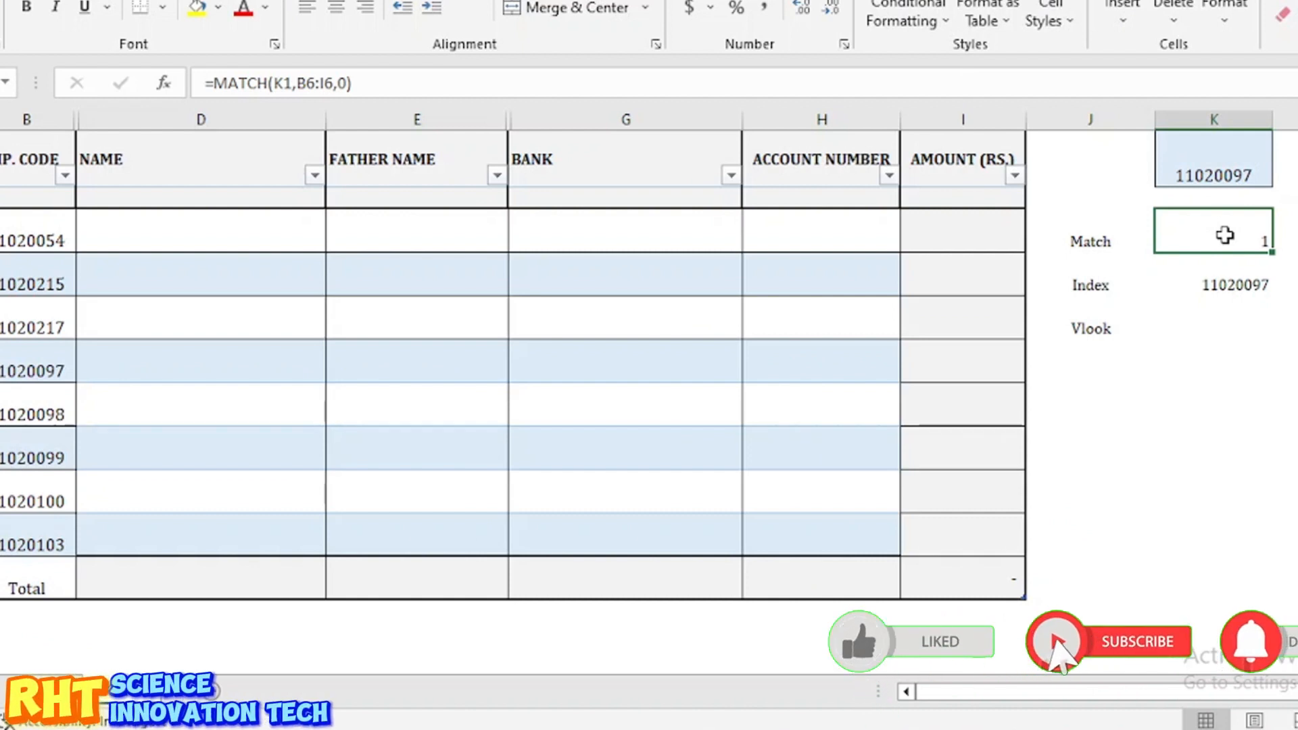
{"action": "left_click", "coordinate": [1112, 285]}
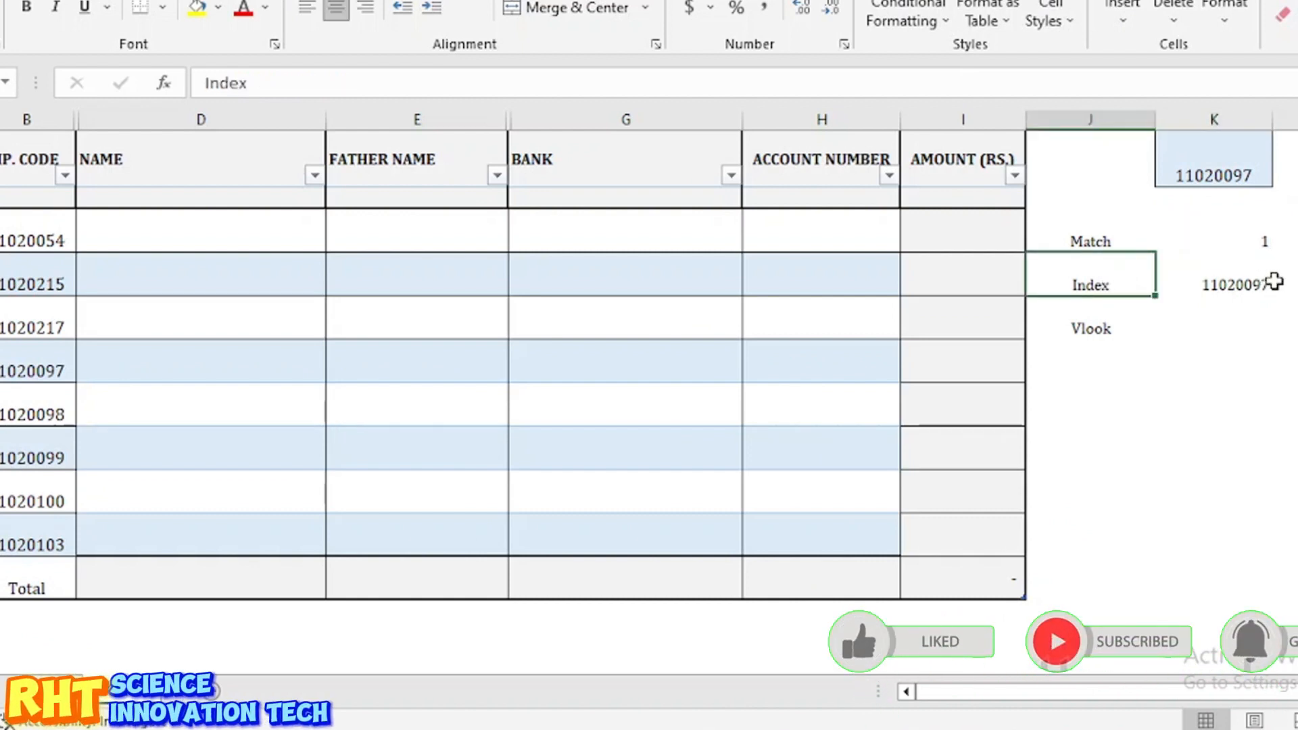
{"action": "left_click", "coordinate": [1235, 284]}
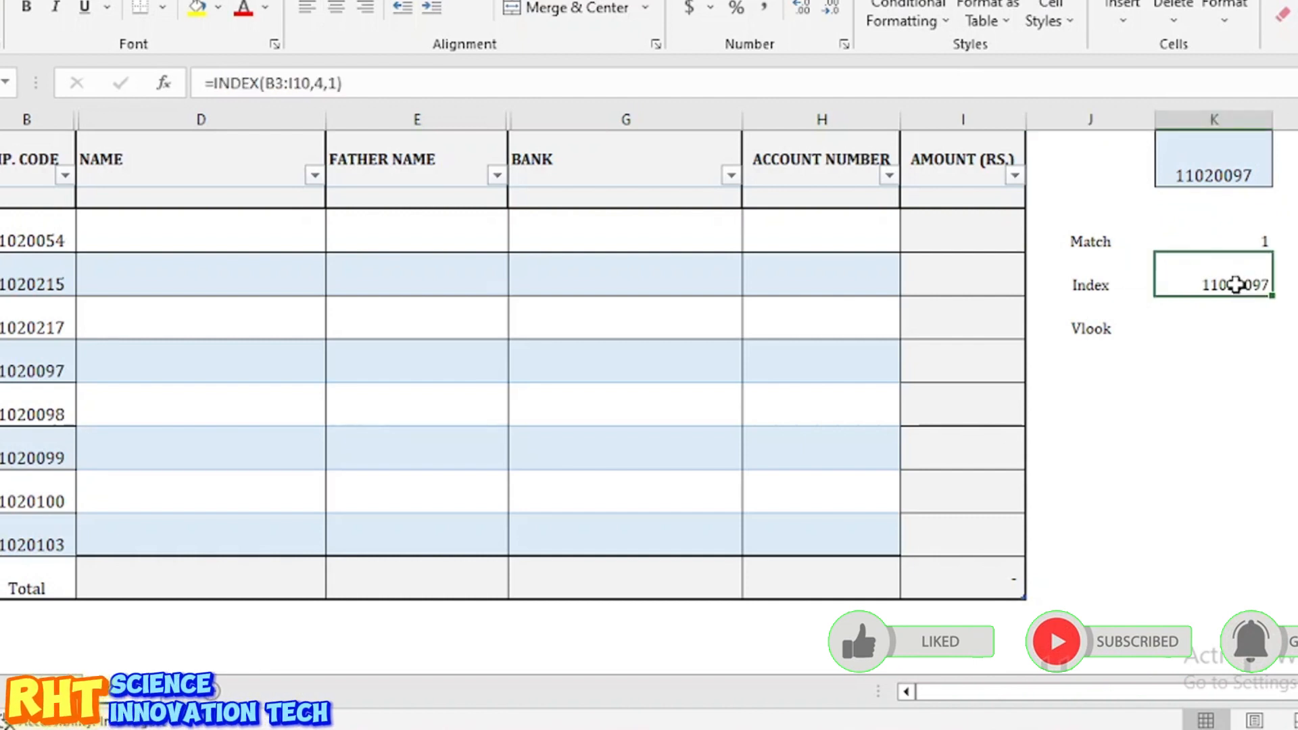
Step: Erase the INDEX formula from the Index cell
{"action": "double_click", "coordinate": [1235, 285]}
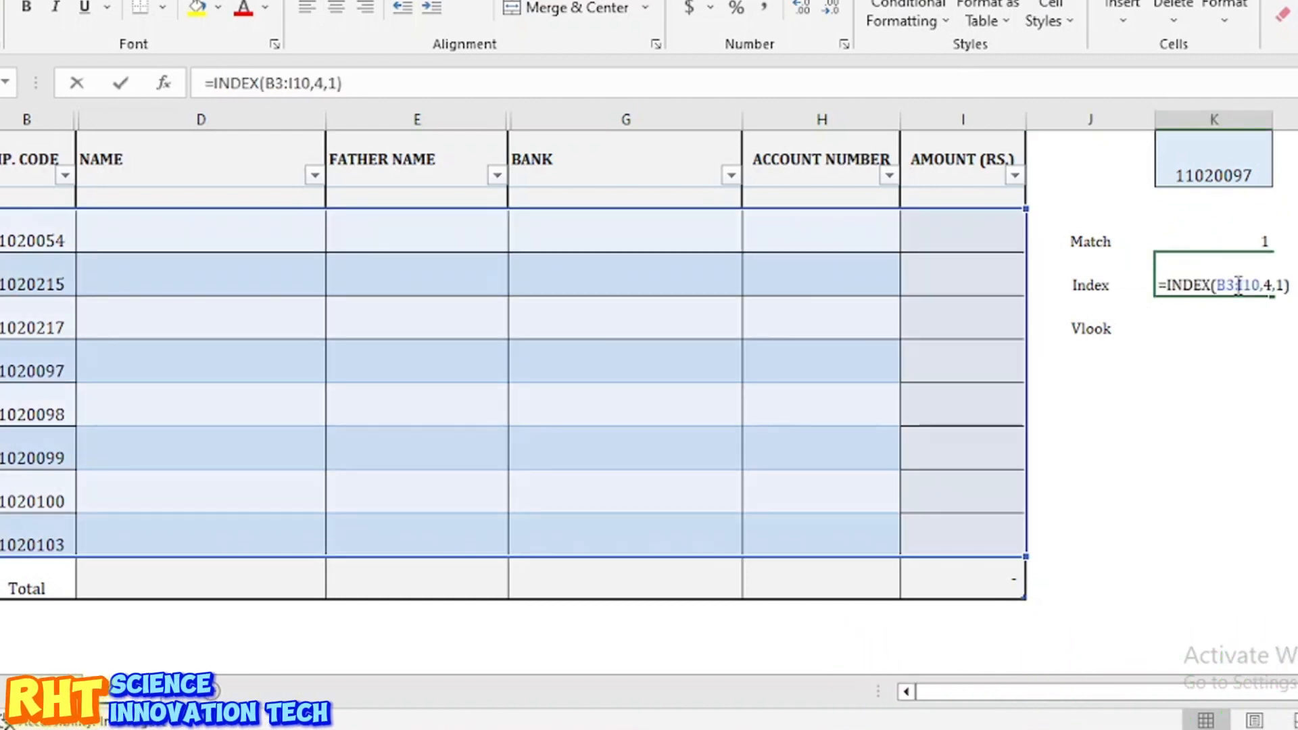
{"action": "key", "text": "Left"}
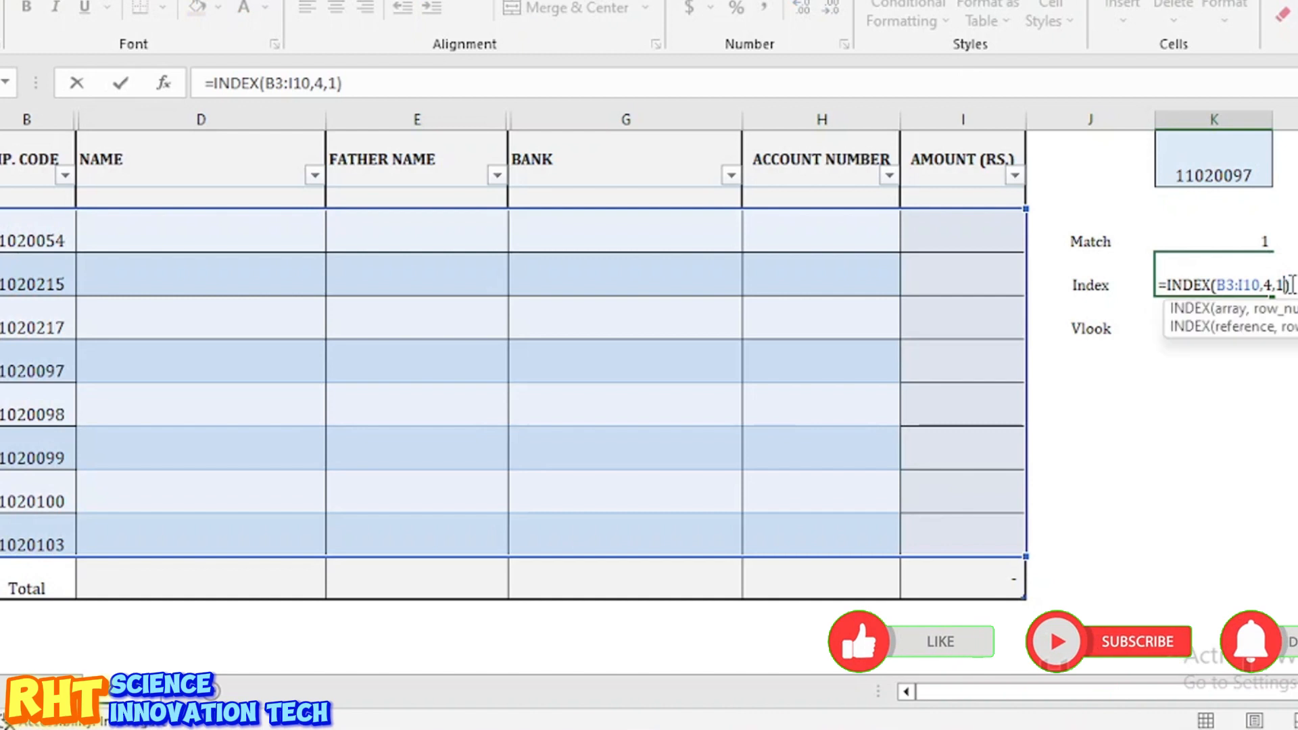
{"action": "key", "text": "BackSpace"}
{"action": "key", "text": "BackSpace"}
{"action": "key", "text": "BackSpace"}
{"action": "key", "text": "BackSpace"}
{"action": "key", "text": "BackSpace"}
{"action": "key", "text": "BackSpace"}
{"action": "key", "text": "BackSpace"}
{"action": "key", "text": "BackSpace"}
{"action": "key", "text": "BackSpace"}
{"action": "key", "text": "BackSpace"}
{"action": "key", "text": "BackSpace"}
{"action": "key", "text": "BackSpace"}
{"action": "key", "text": "BackSpace"}
{"action": "key", "text": "BackSpace"}
{"action": "key", "text": "BackSpace"}
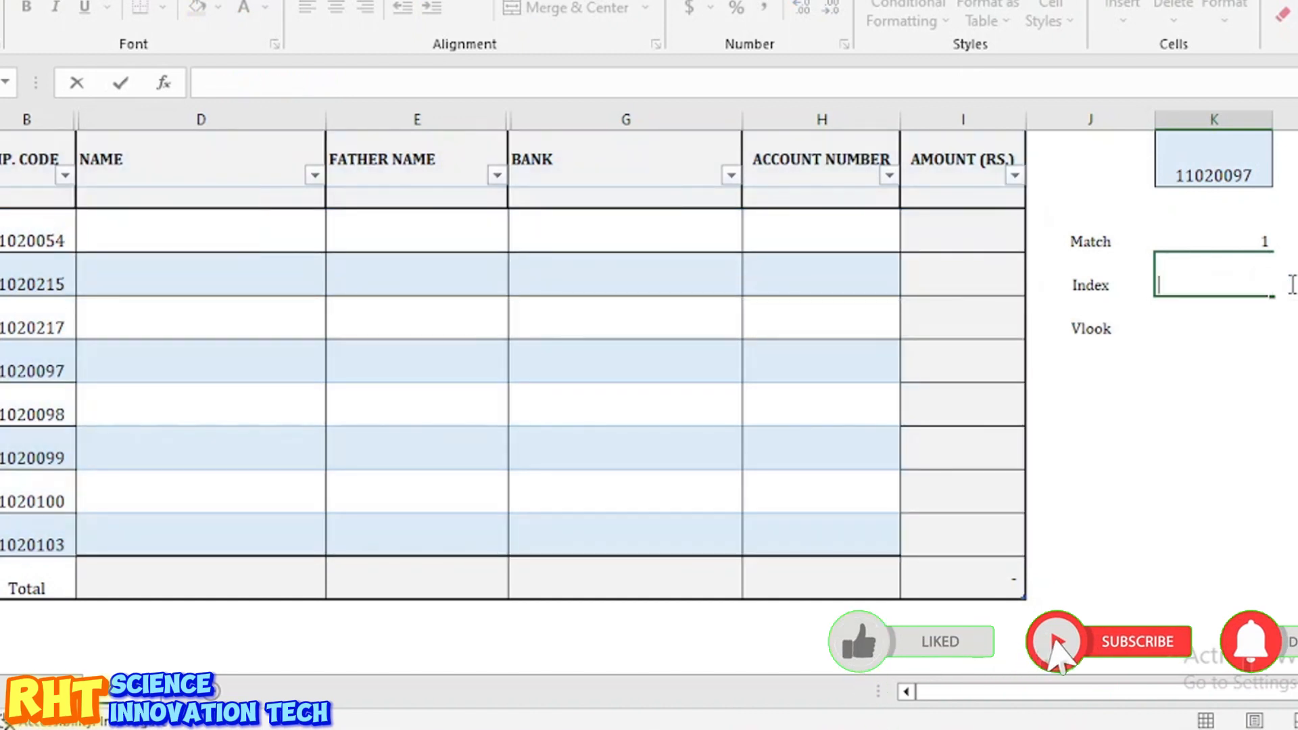
Step: Leave the Index cell empty and scroll to the INDEX Function Arguments reference screenshots
{"action": "key", "text": "Return"}
{"action": "scroll", "coordinate": [1199, 434], "scroll_direction": "down", "scroll_amount": 2}
{"action": "scroll", "coordinate": [1198, 434], "scroll_direction": "right", "scroll_amount": 3}
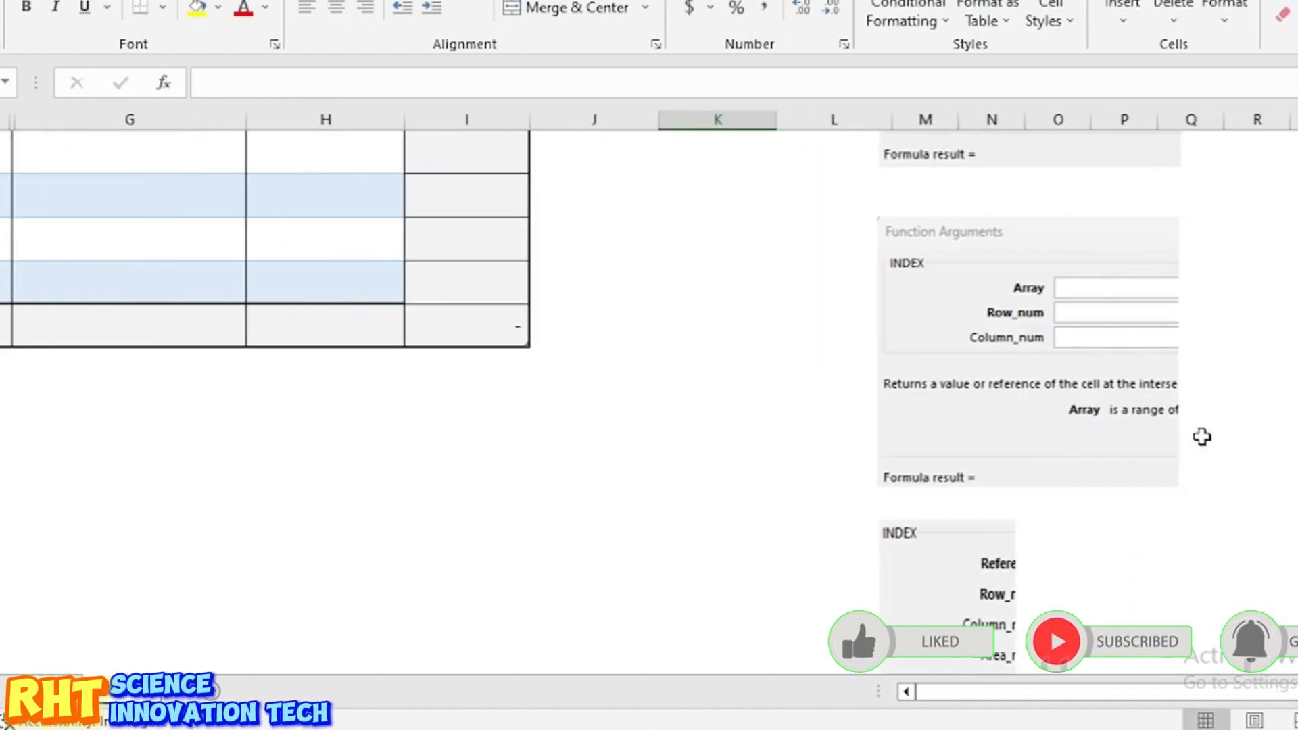
{"action": "scroll", "coordinate": [1202, 440], "scroll_direction": "right", "scroll_amount": 2}
{"action": "scroll", "coordinate": [933, 341], "scroll_direction": "down", "scroll_amount": 1}
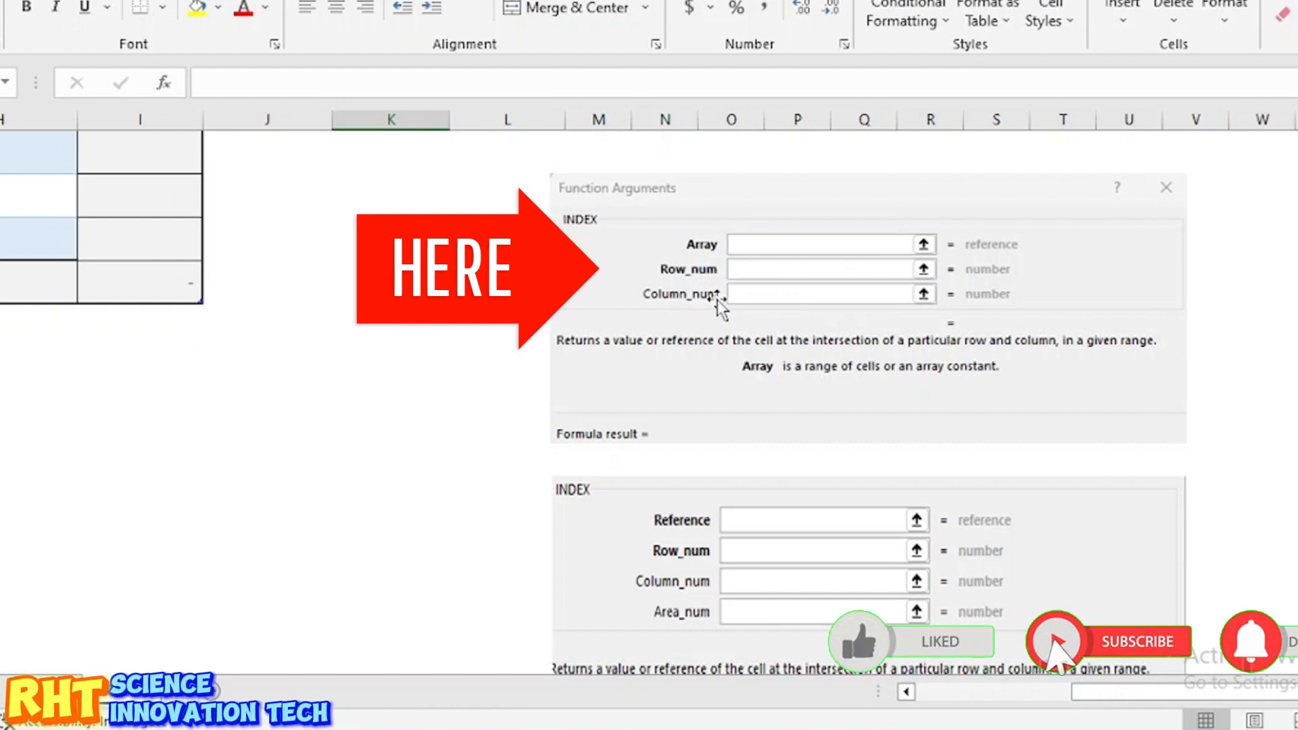
{"action": "scroll", "coordinate": [790, 307], "scroll_direction": "down", "scroll_amount": 3}
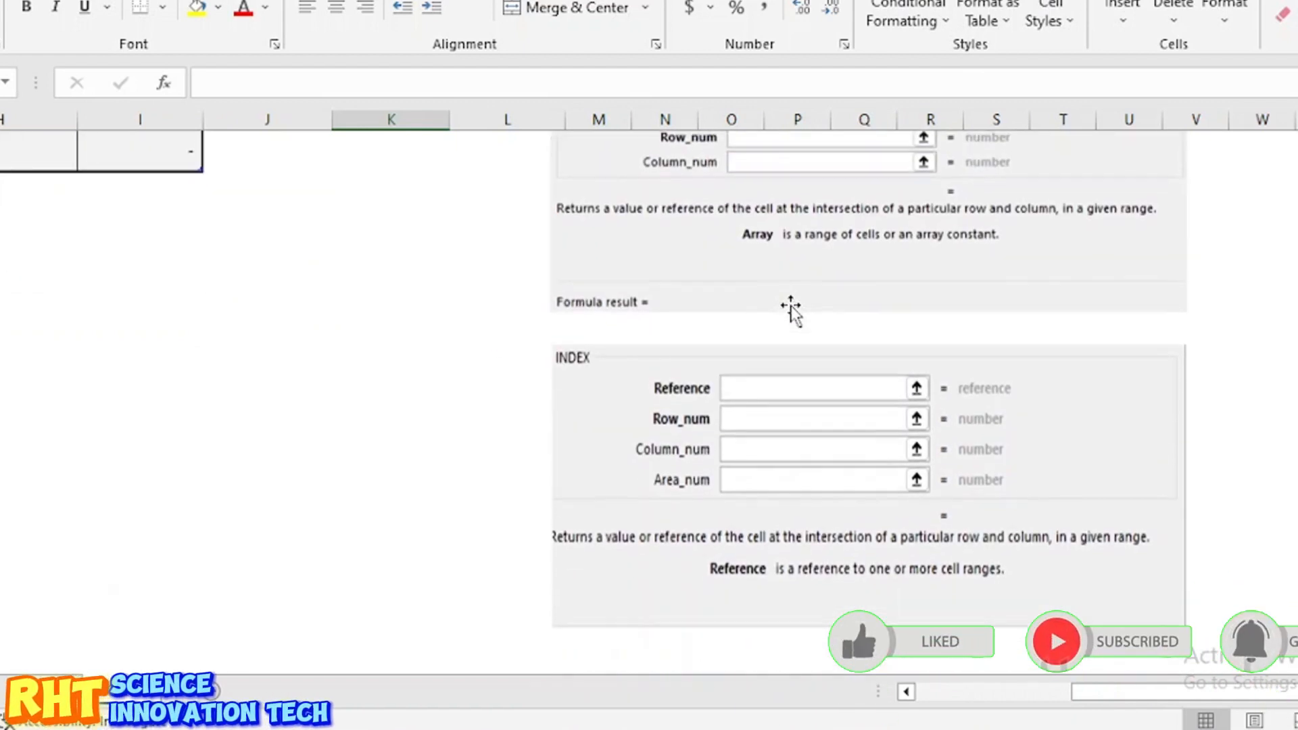
{"action": "scroll", "coordinate": [713, 362], "scroll_direction": "down", "scroll_amount": 1}
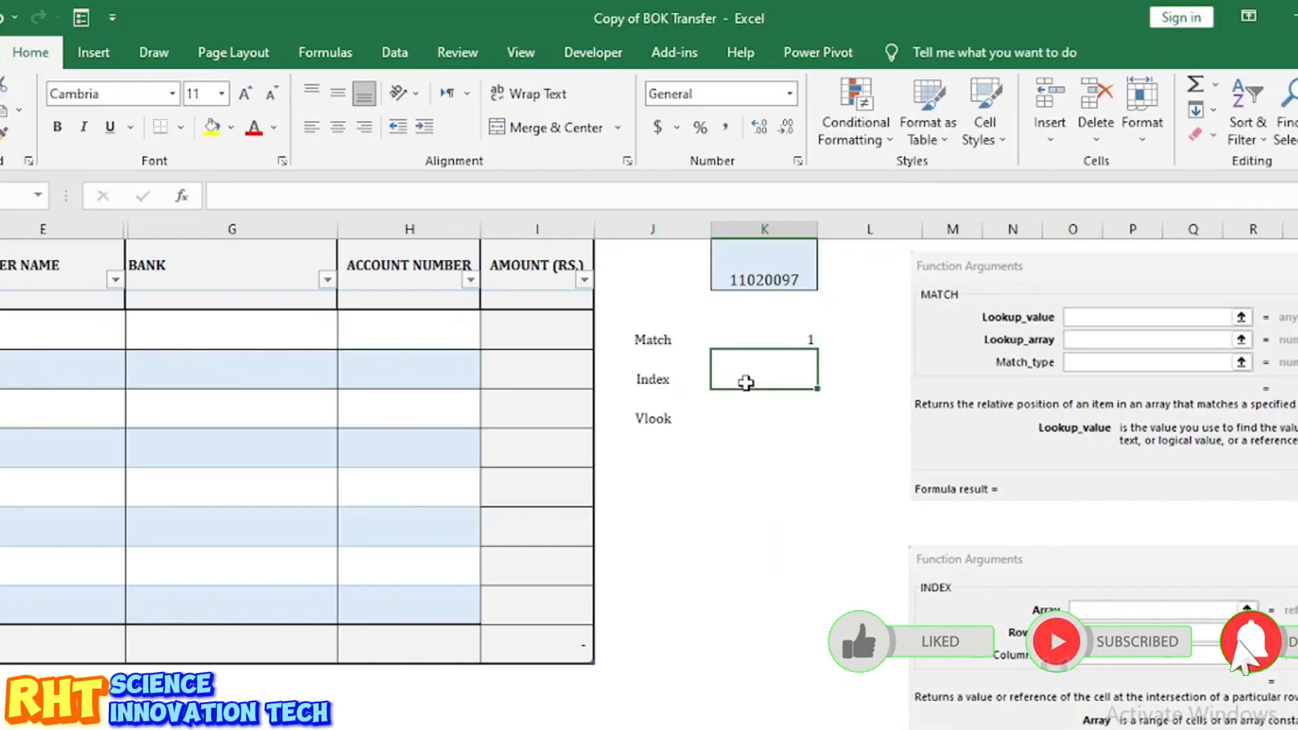
Step: Enter =INDEX((B3:I6,B7:I10),4,1,1) in the Index cell, returning 11020097
{"action": "type", "text": "="}
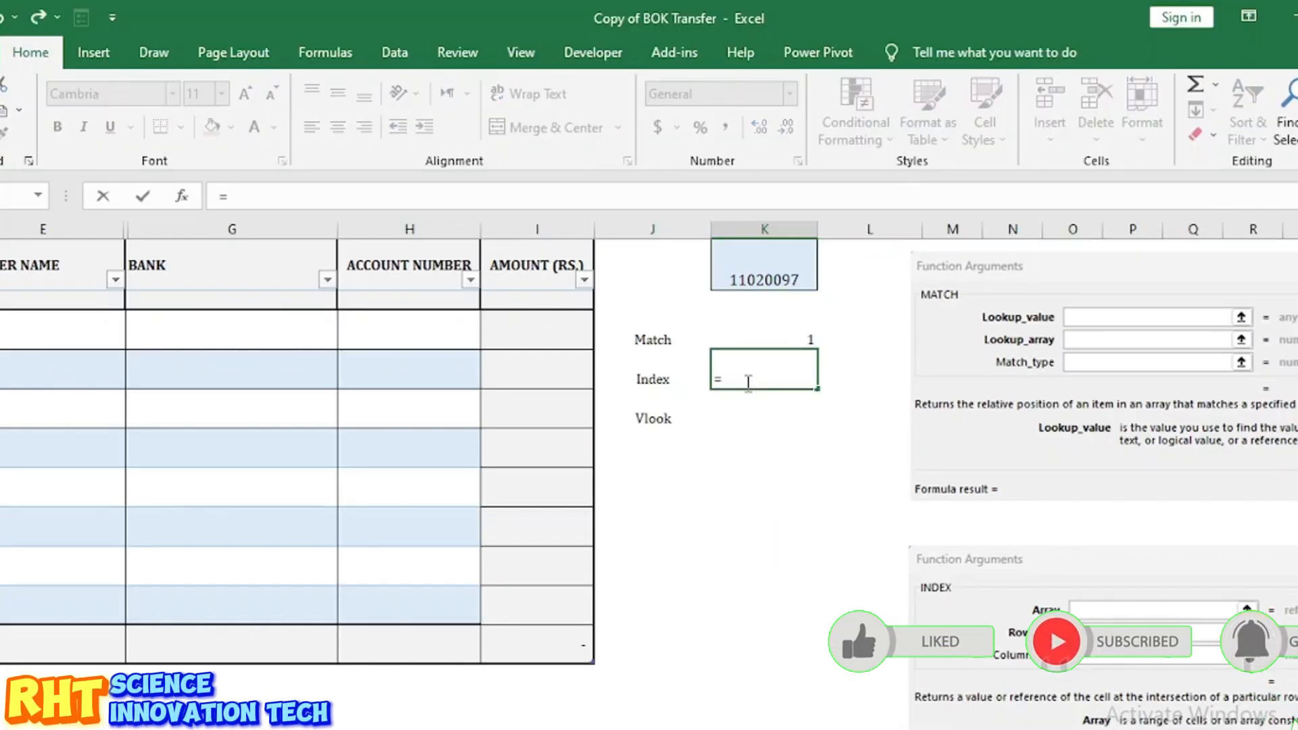
{"action": "type", "text": "inde"}
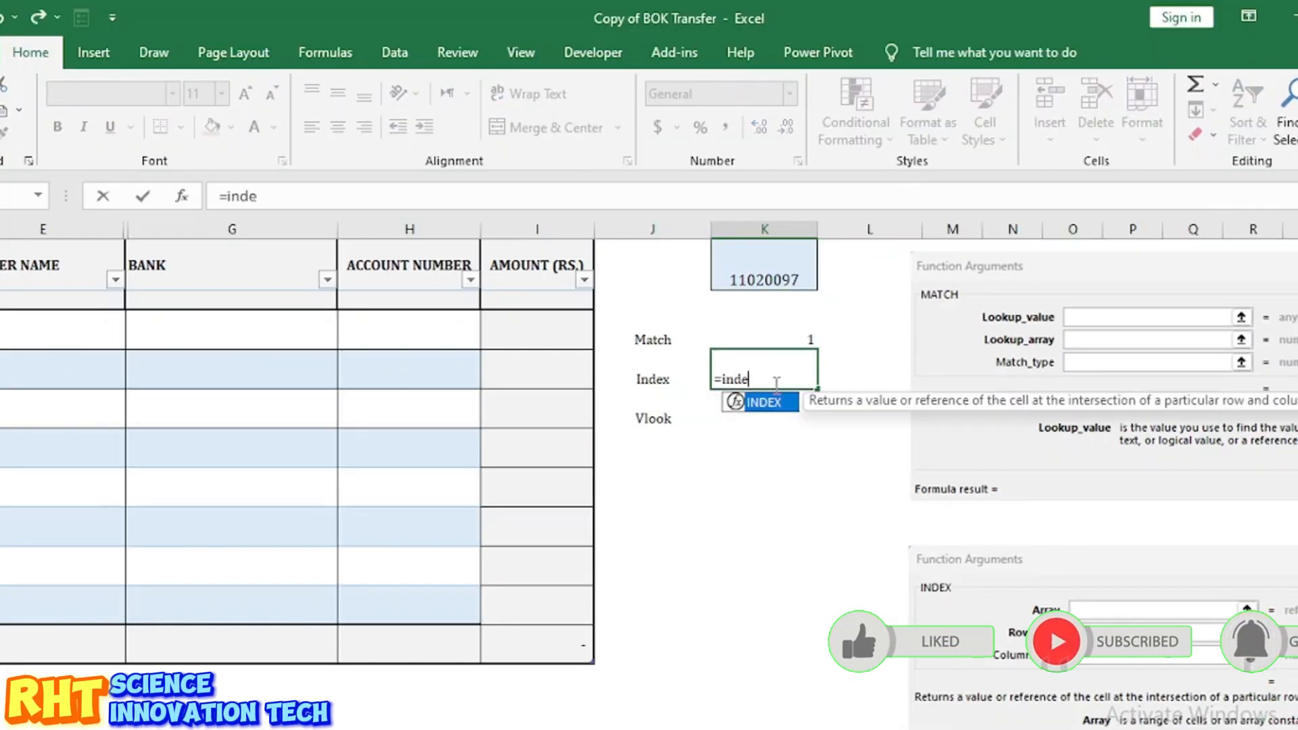
{"action": "double_click", "coordinate": [775, 406]}
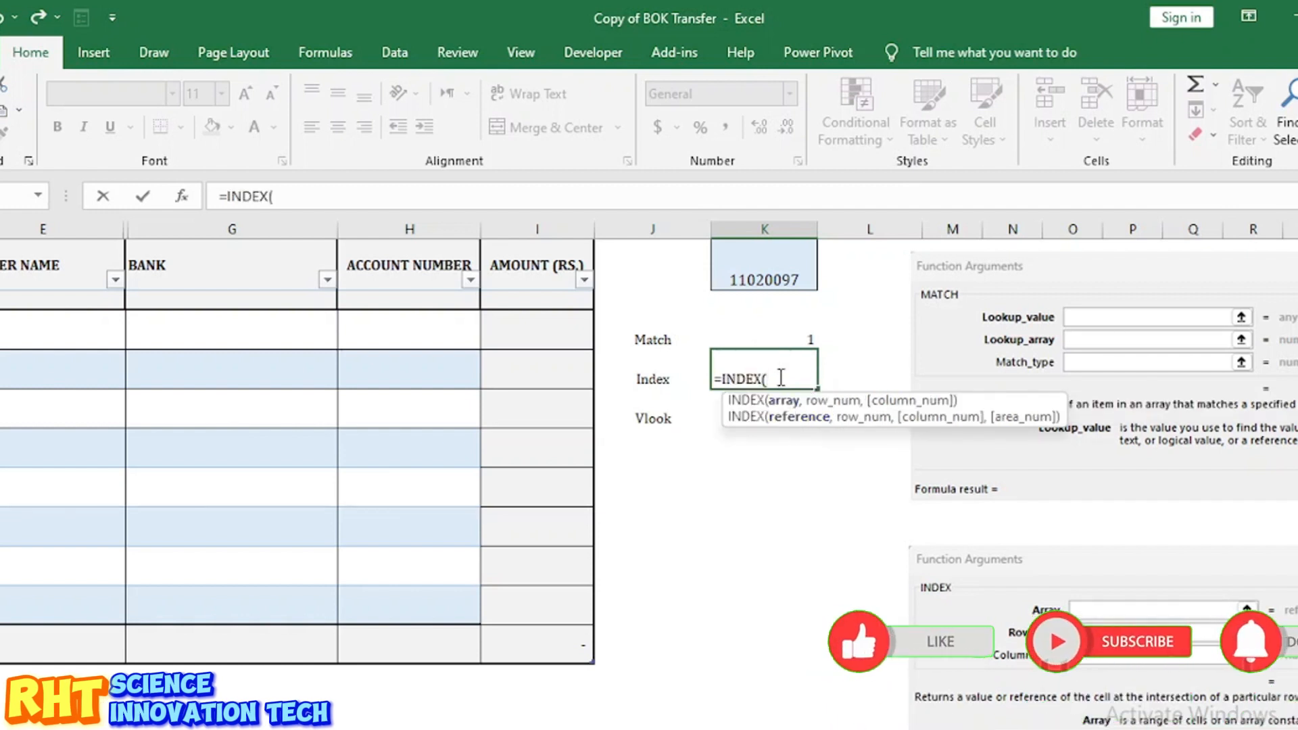
{"action": "type", "text": "("}
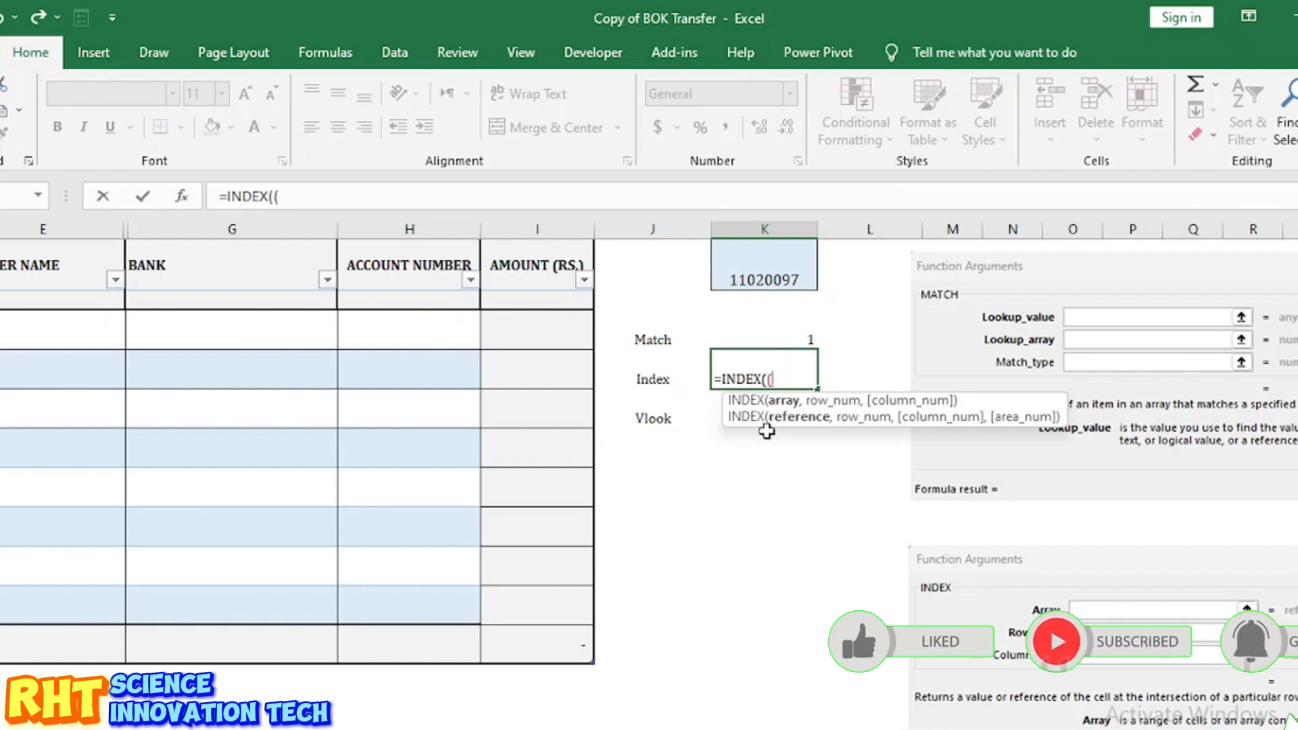
{"action": "scroll", "coordinate": [801, 436], "scroll_direction": "left", "scroll_amount": 5}
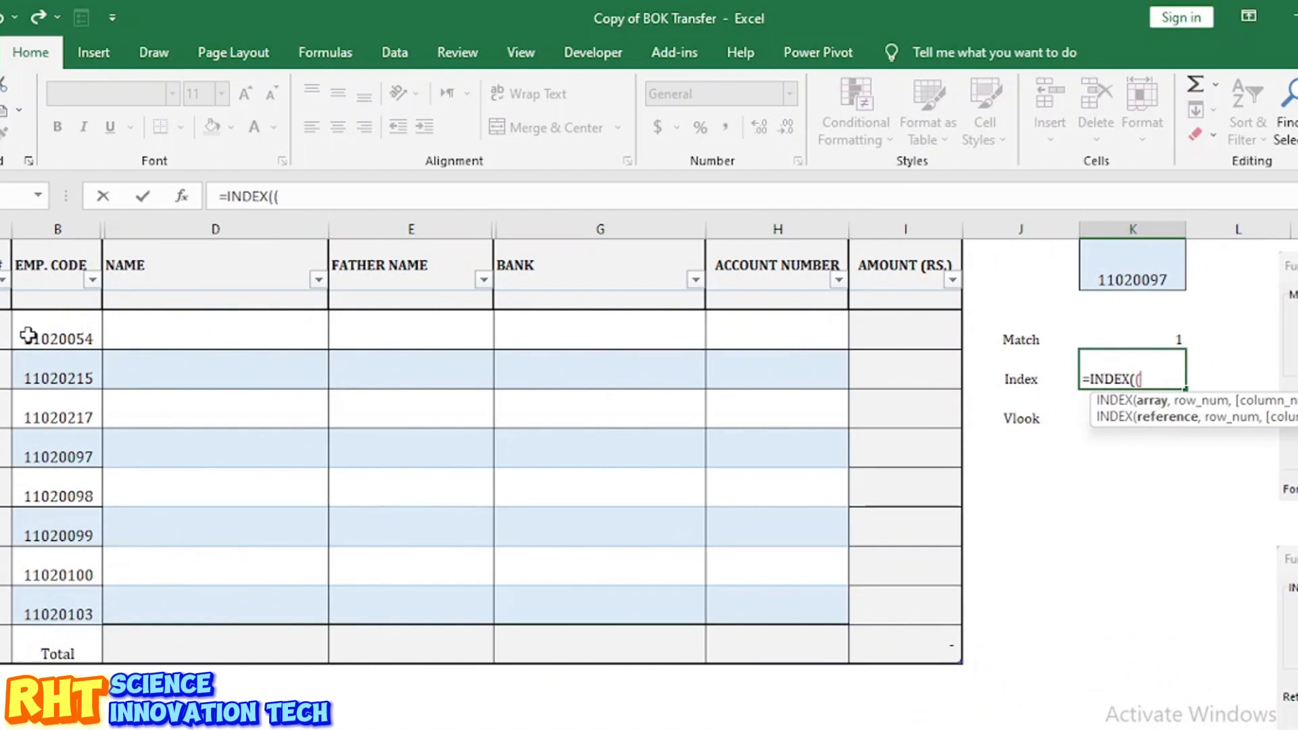
{"action": "left_click_drag", "start_coordinate": [27, 336], "coordinate": [898, 457]}
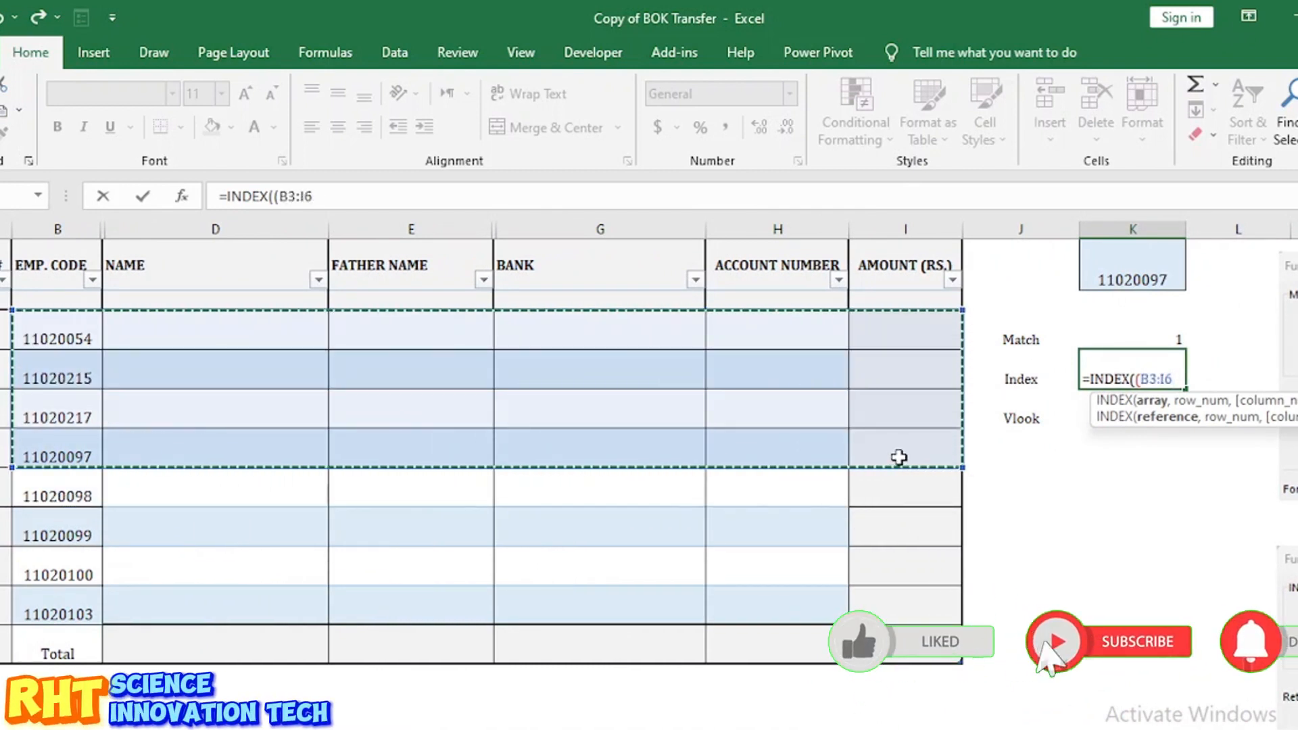
{"action": "type", "text": ","}
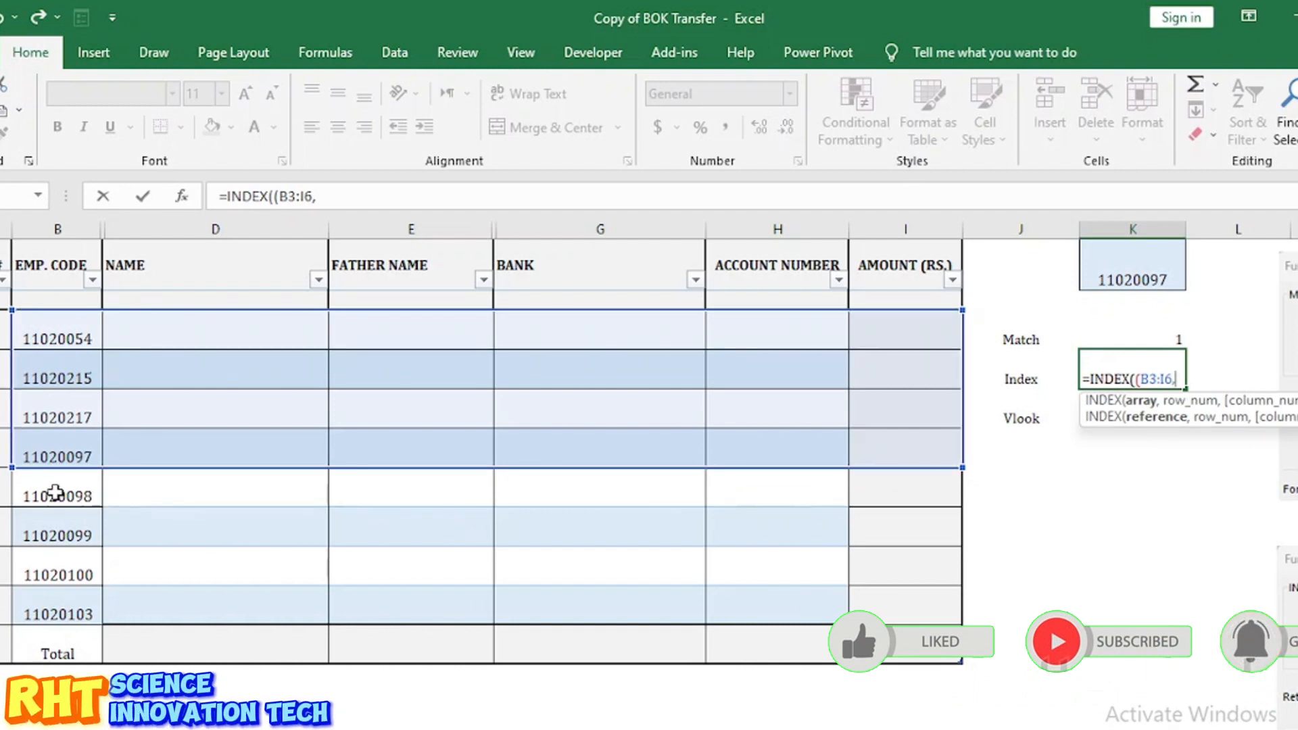
{"action": "left_click_drag", "start_coordinate": [42, 482], "coordinate": [896, 601]}
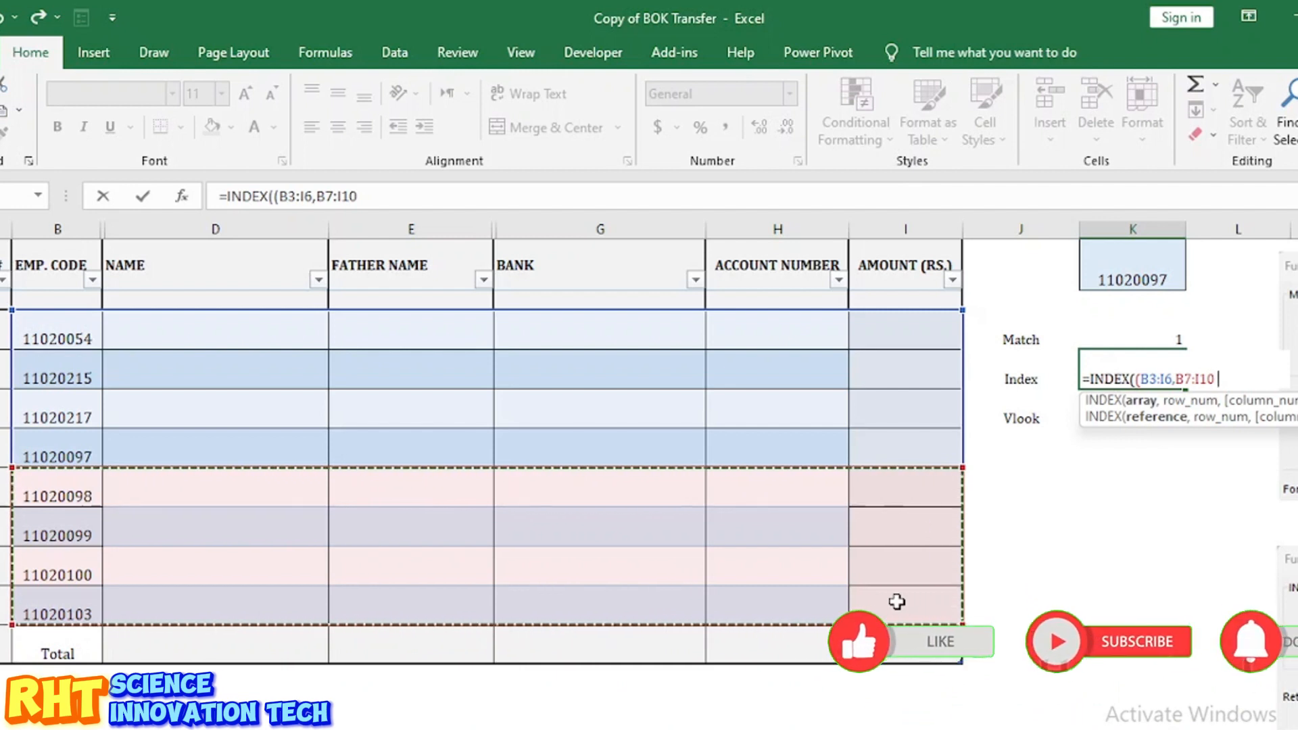
{"action": "type", "text": ","}
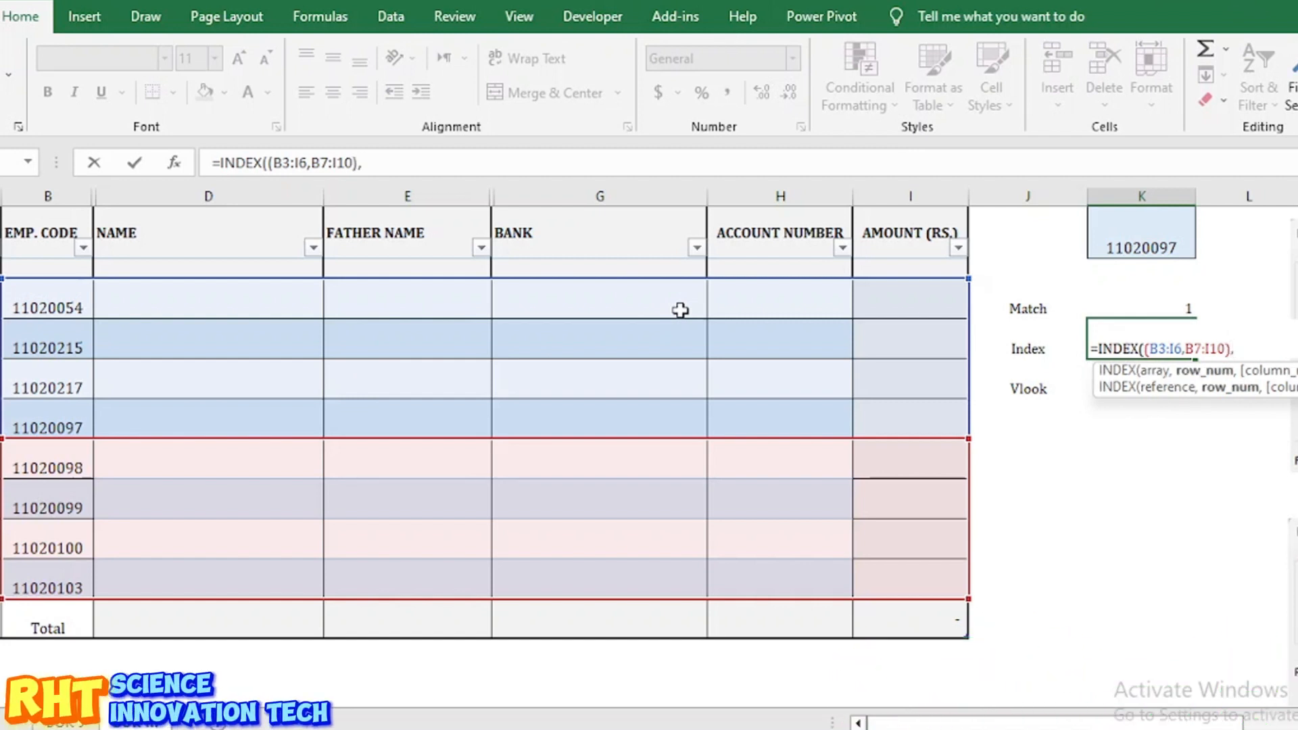
{"action": "type", "text": "4,"}
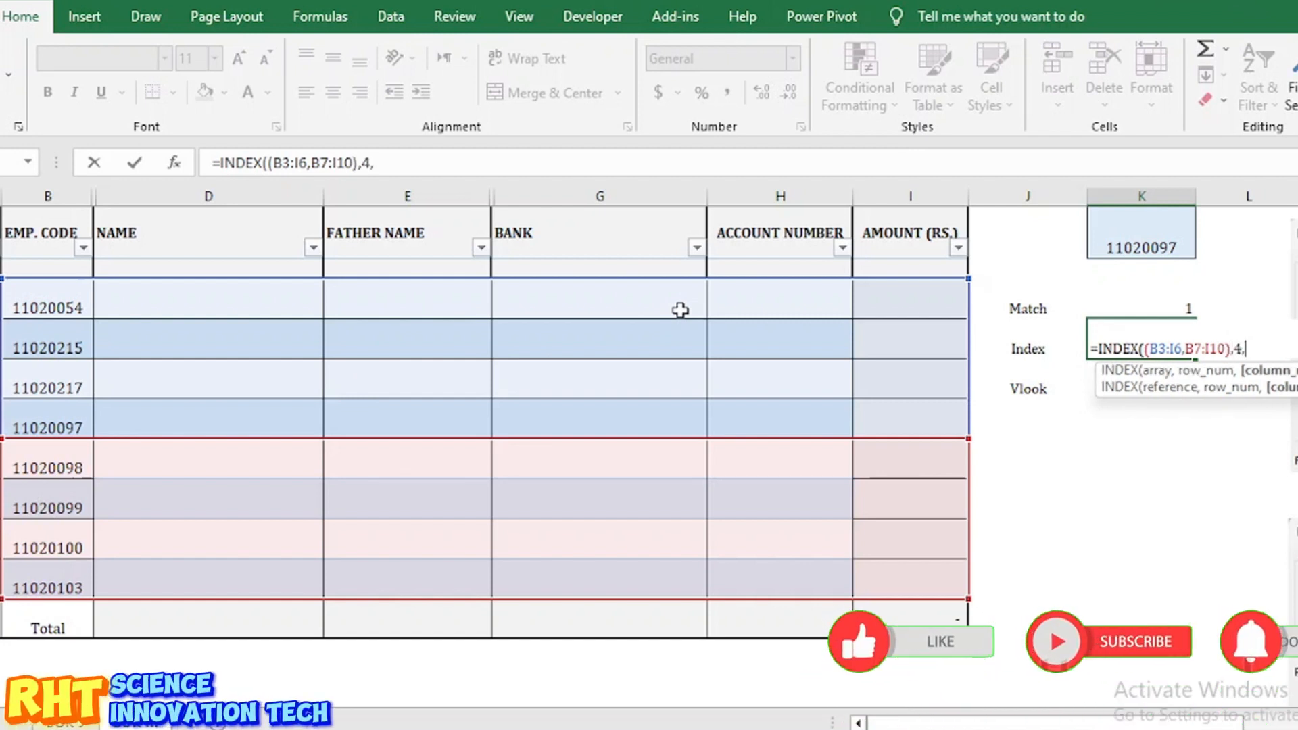
{"action": "type", "text": "1"}
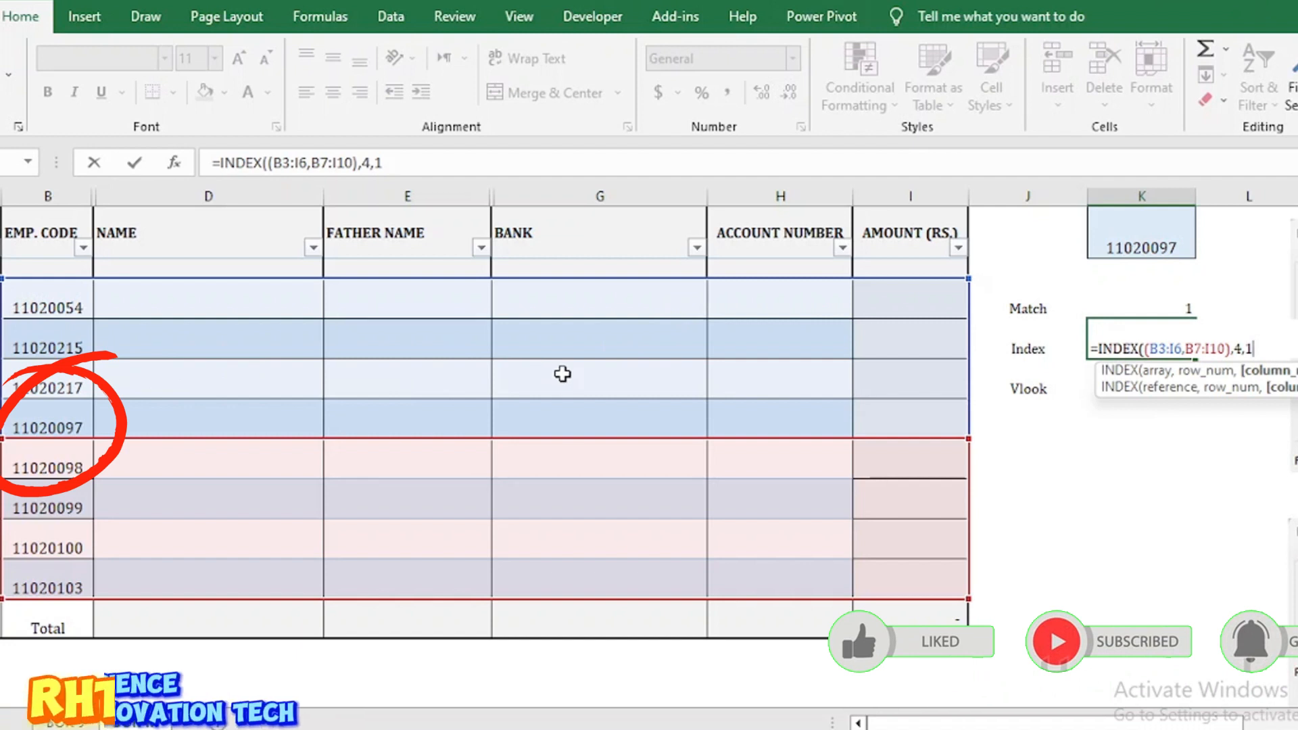
{"action": "type", "text": ",1"}
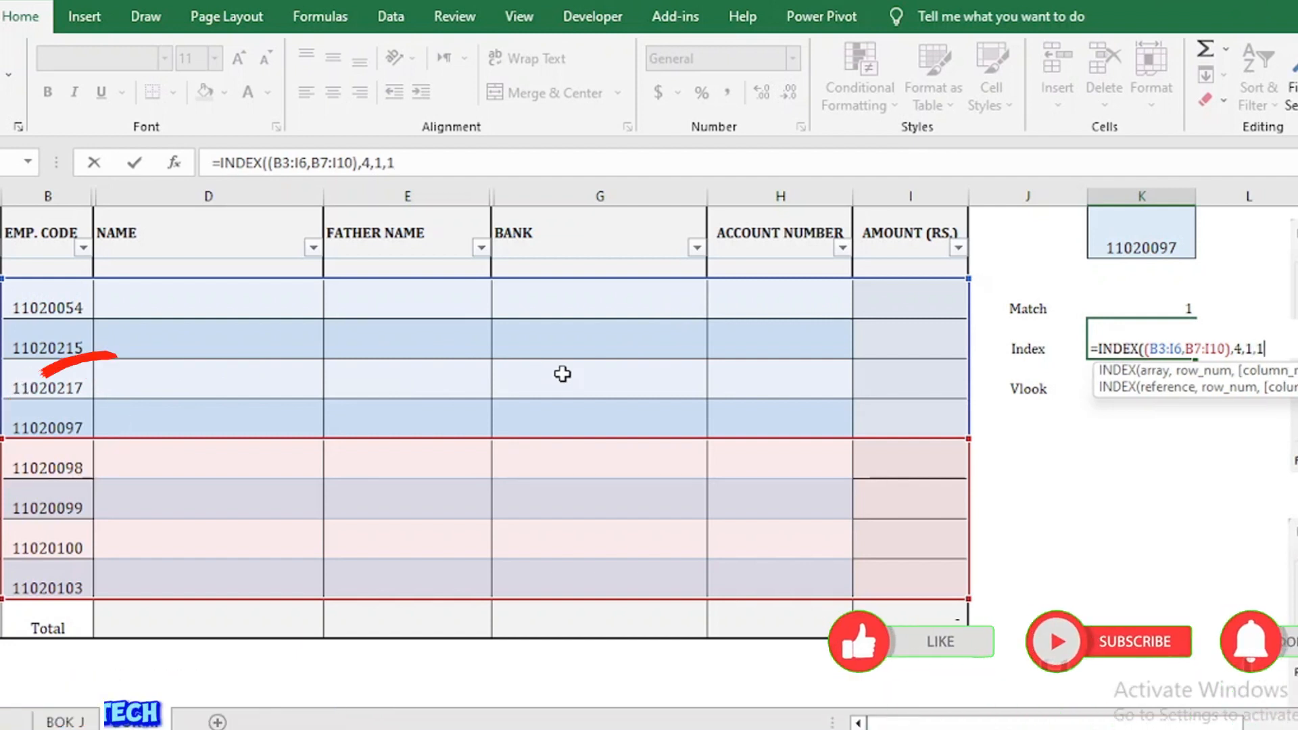
{"action": "type", "text": ")"}
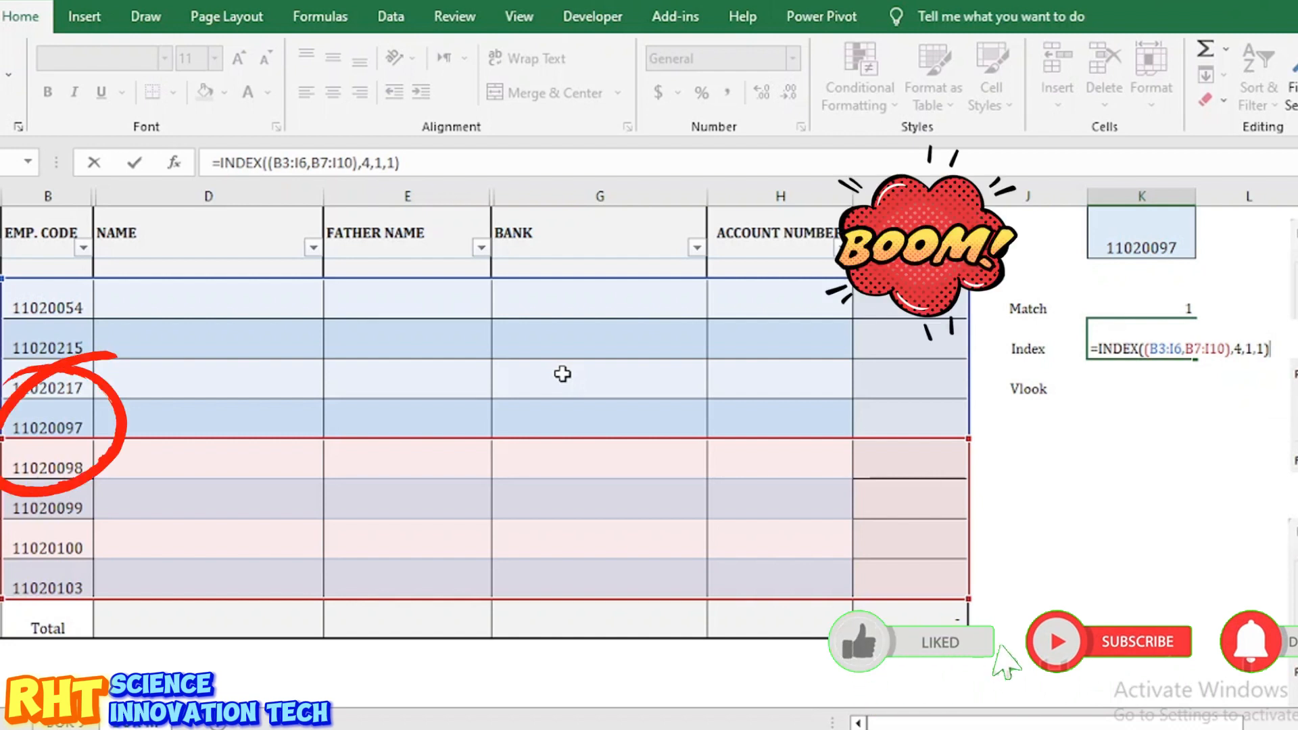
{"action": "key", "text": "Return"}
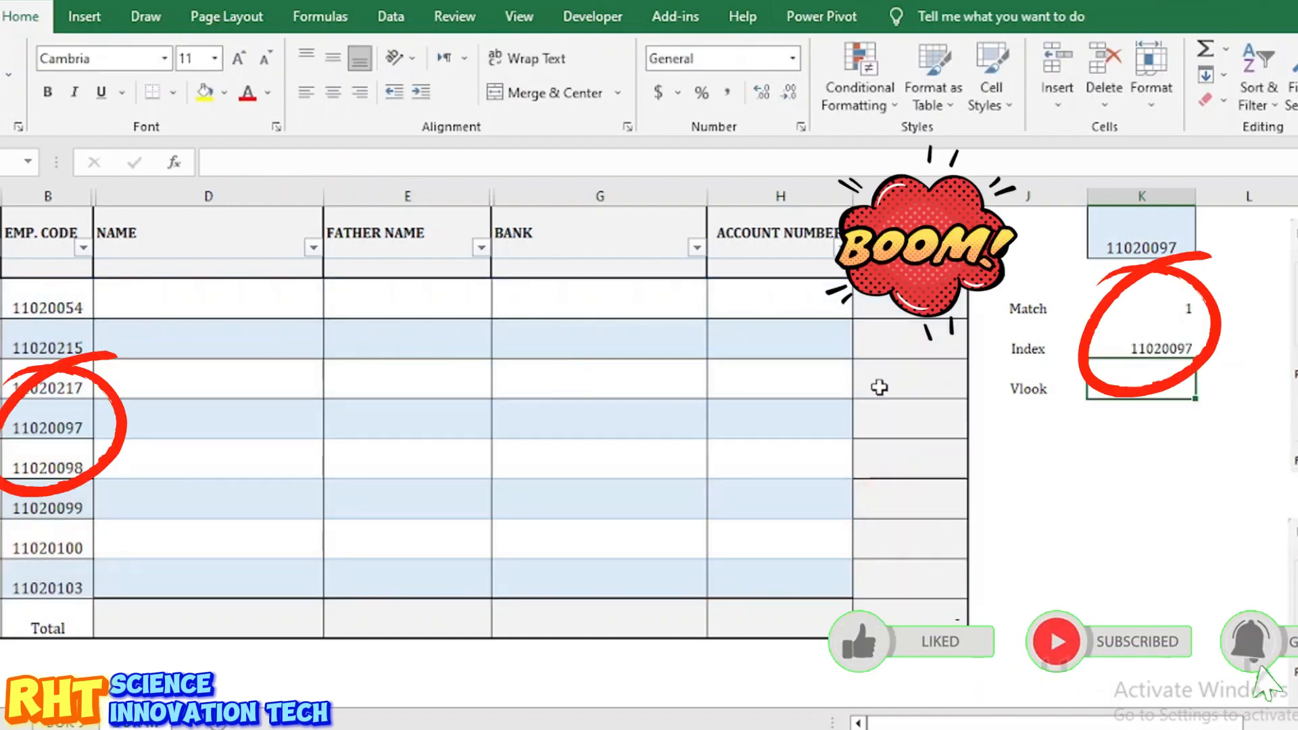
Step: Set the INDEX area number to 2 so it returns 11020103, then review the Match, Index and Vlook rows
{"action": "left_click", "coordinate": [1156, 346]}
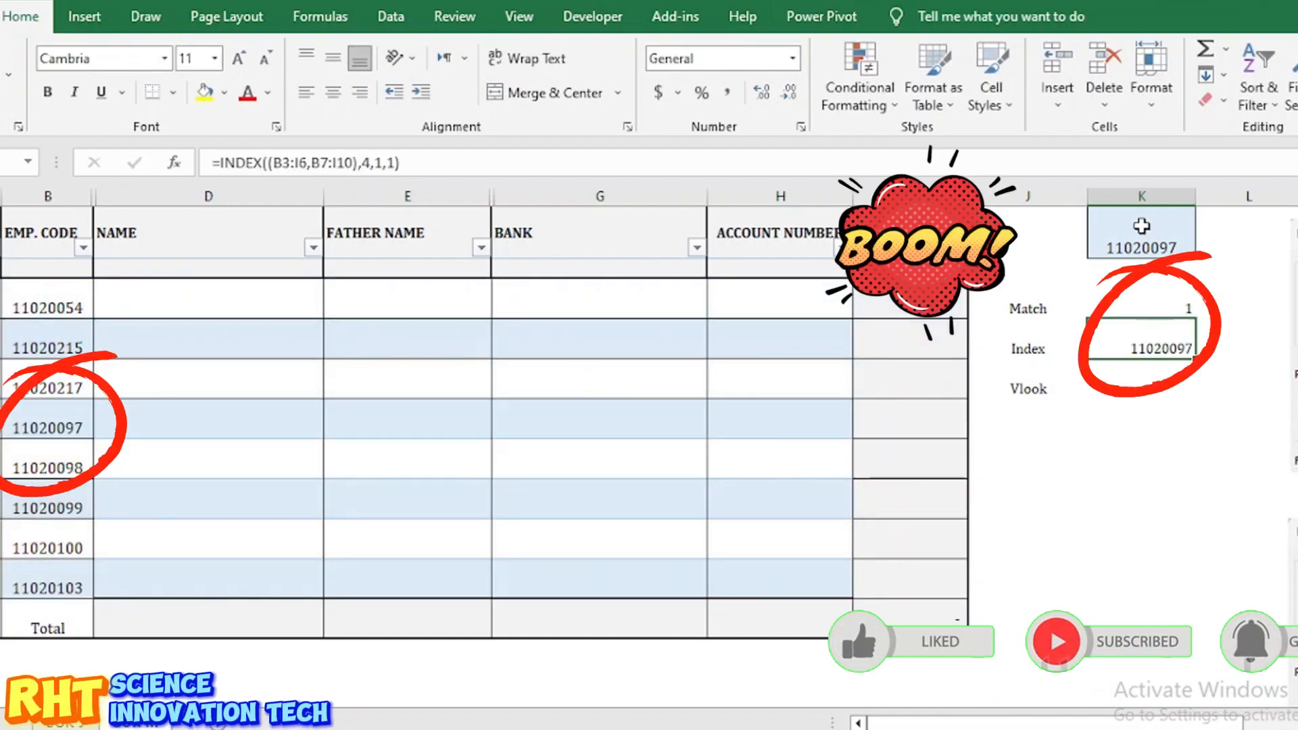
{"action": "double_click", "coordinate": [1156, 346]}
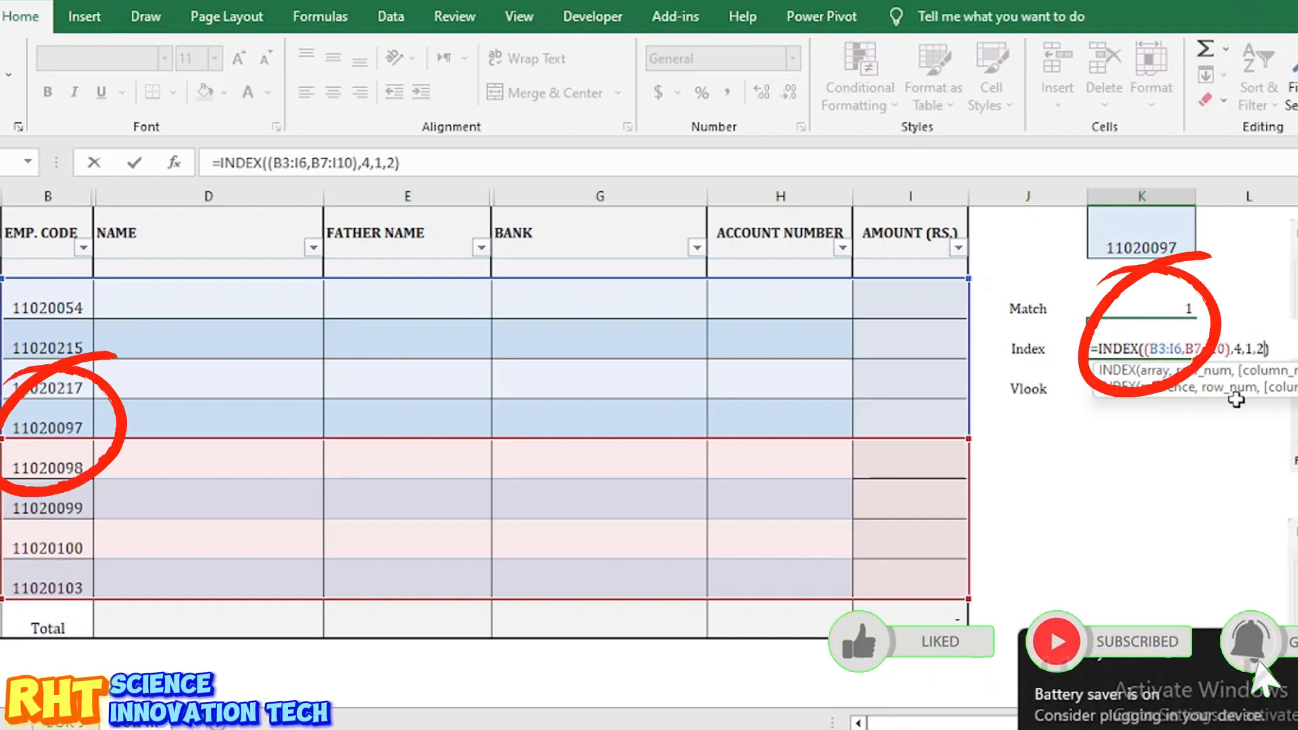
{"action": "key", "text": "Return"}
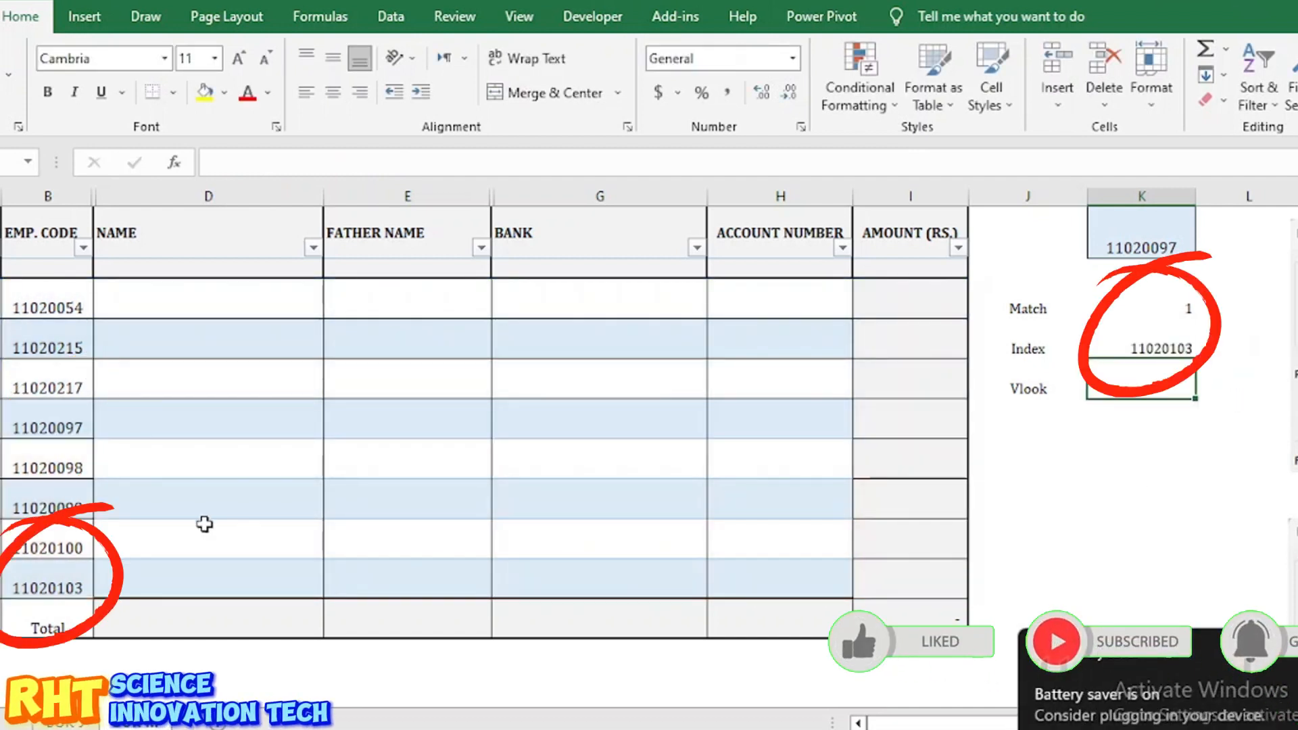
{"action": "left_click", "coordinate": [71, 578]}
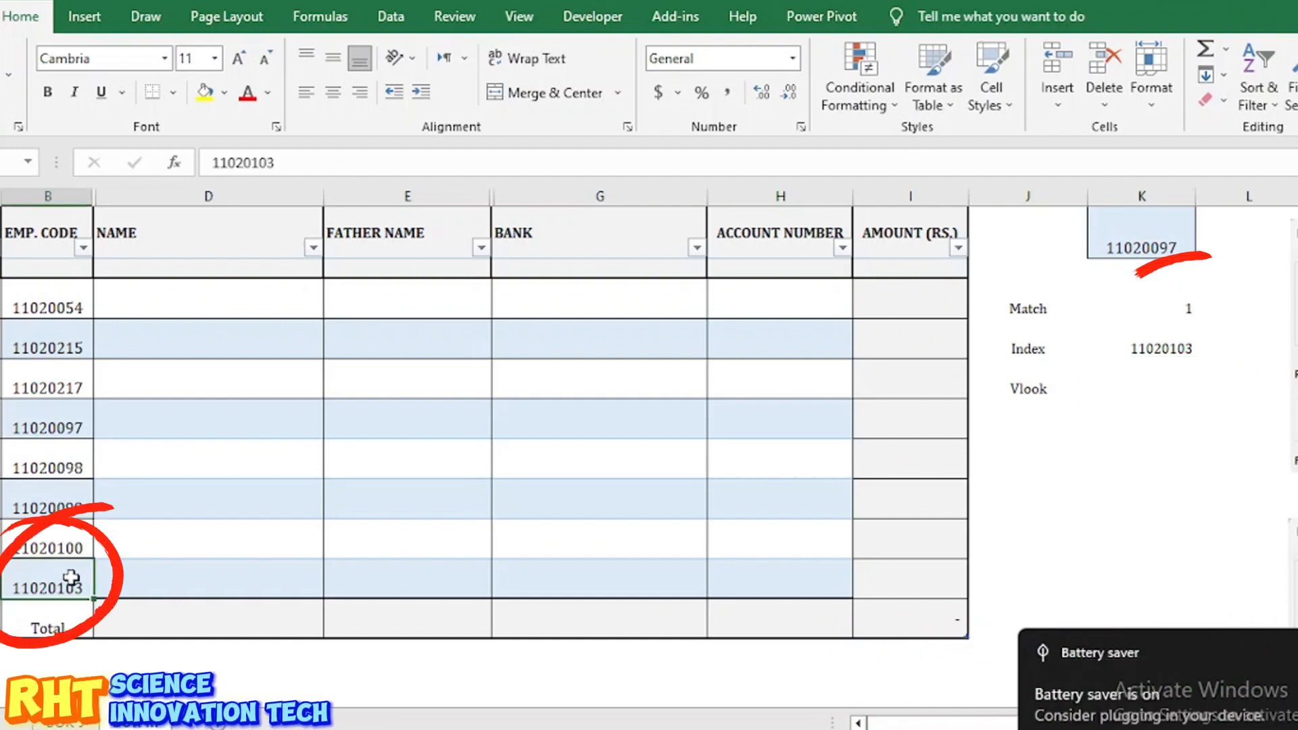
{"action": "left_click", "coordinate": [1161, 348]}
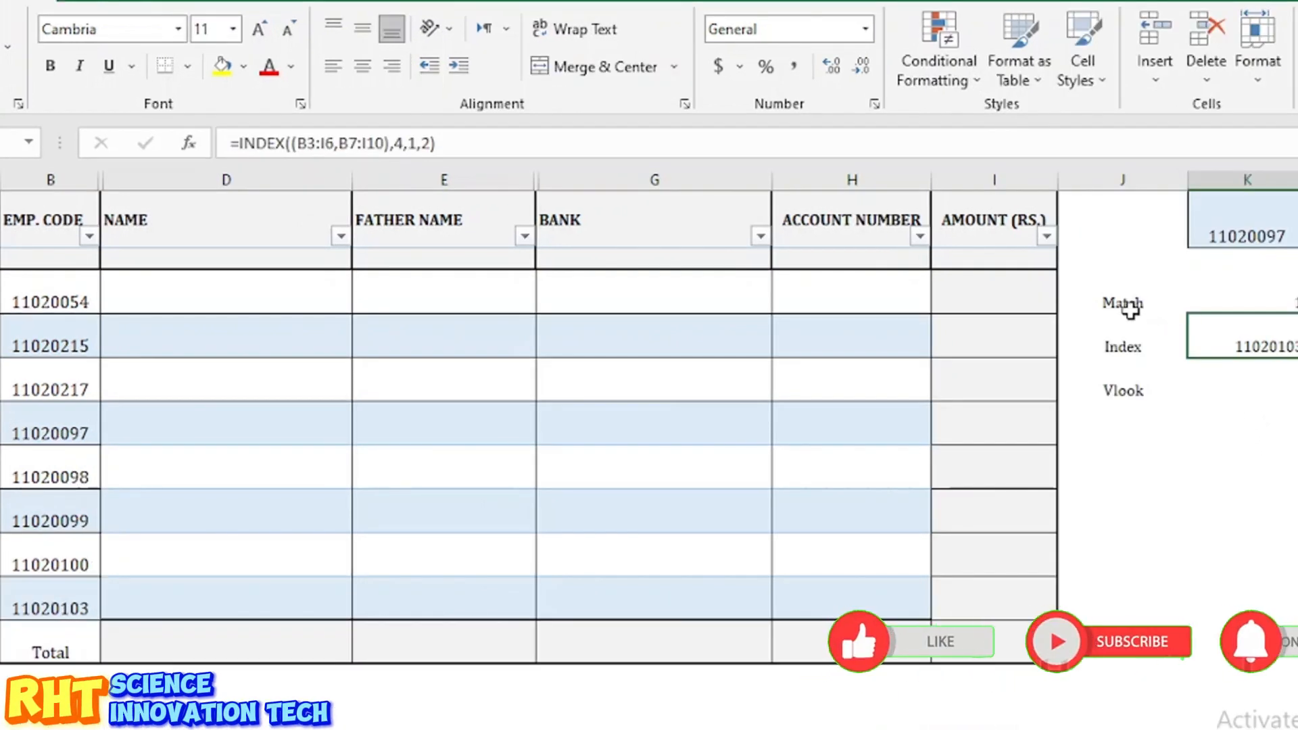
{"action": "left_click", "coordinate": [1129, 308]}
{"action": "left_click", "coordinate": [1125, 346]}
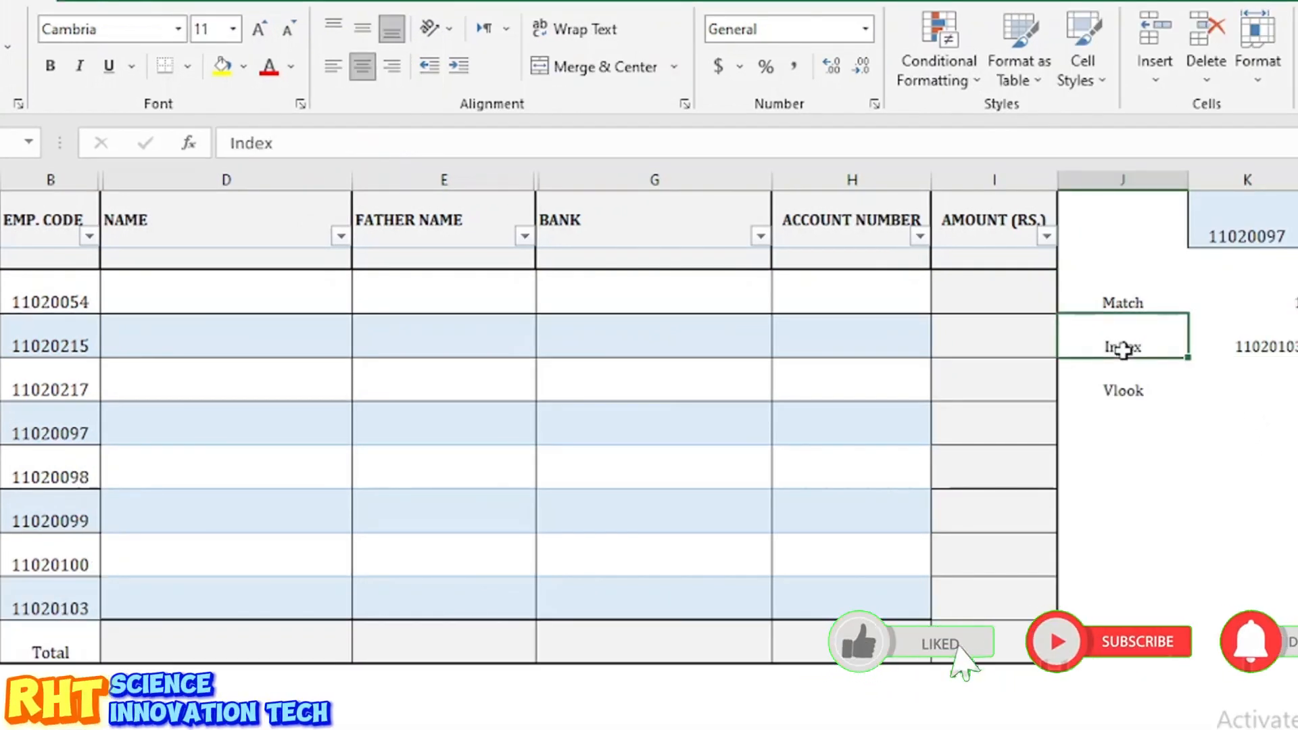
{"action": "left_click", "coordinate": [1125, 389]}
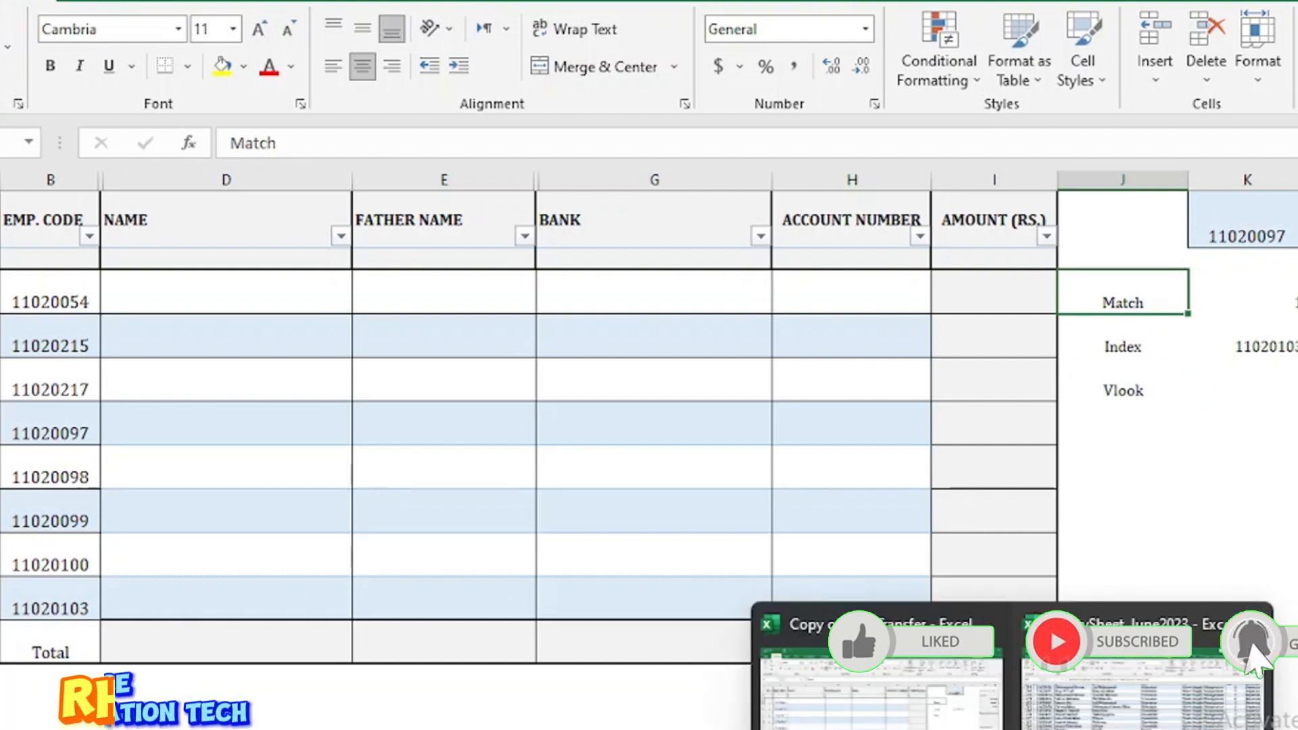
Step: Flip to the salary workbook and back, then select the NAME cell for 11020054
{"action": "left_click", "coordinate": [1115, 719]}
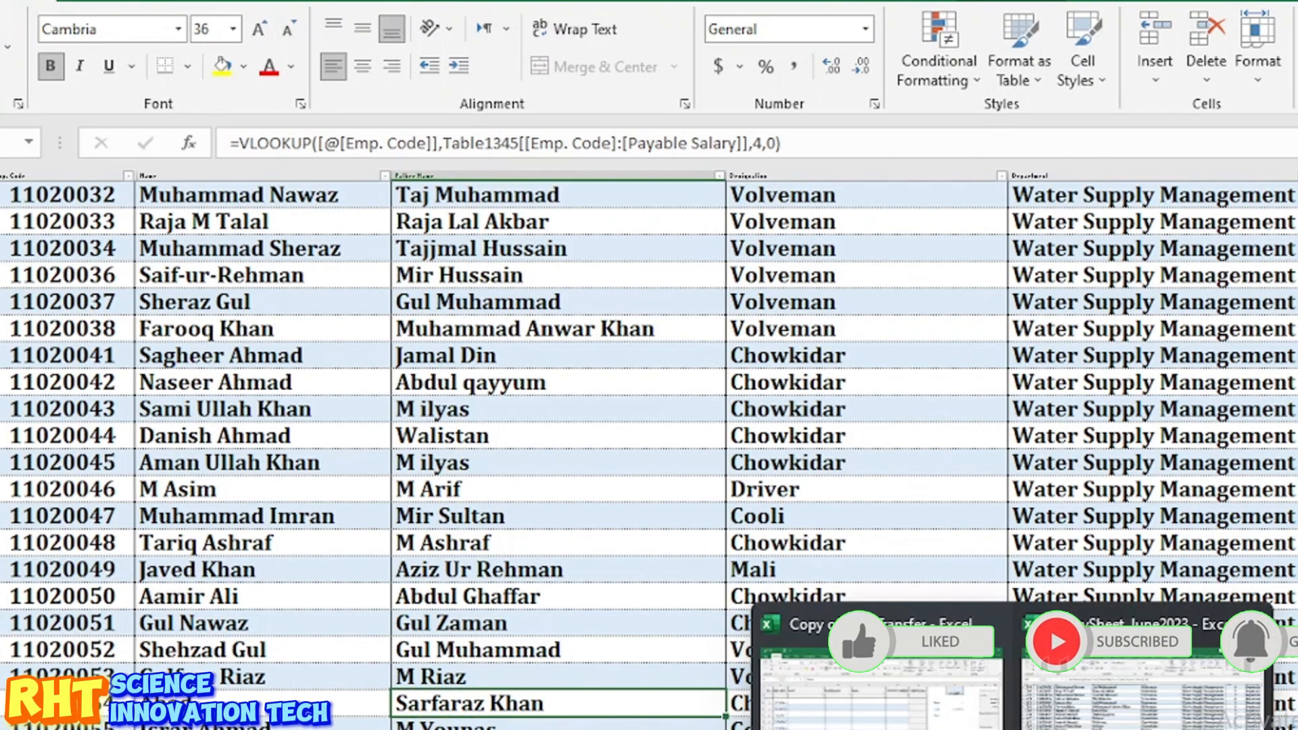
{"action": "left_click", "coordinate": [878, 682]}
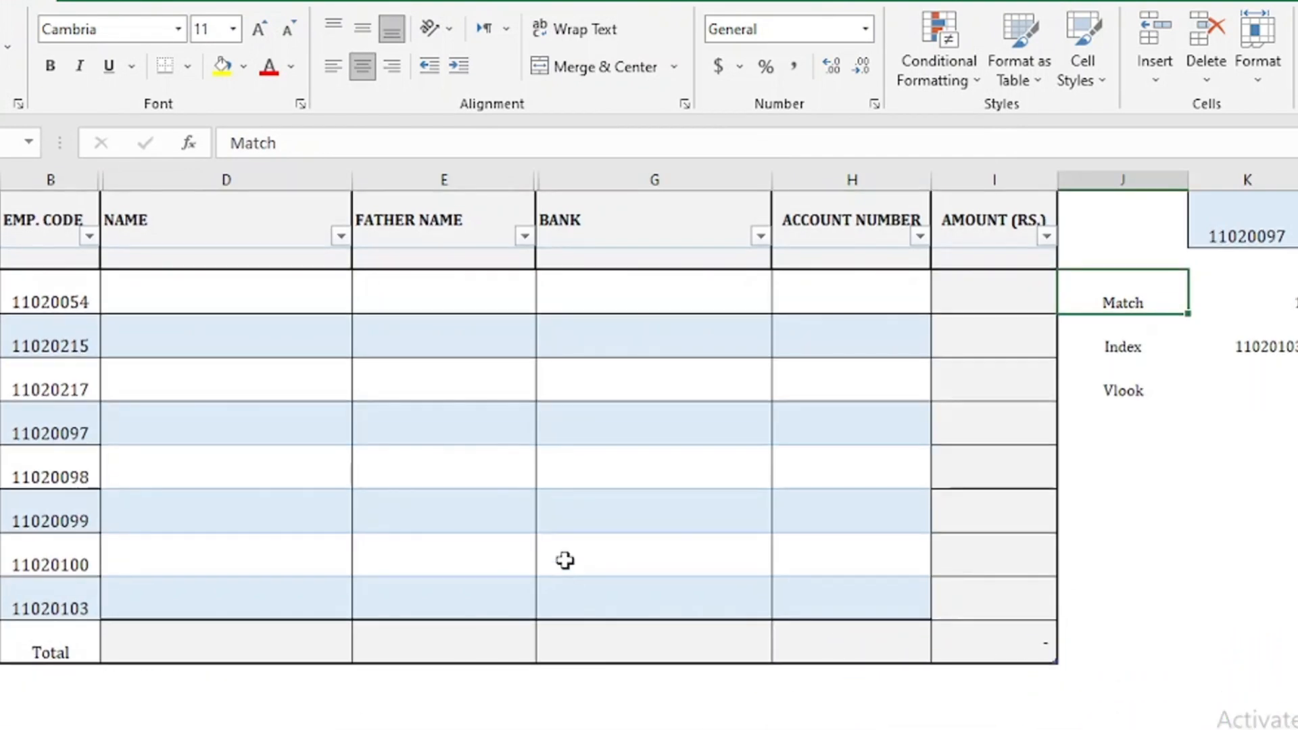
{"action": "left_click", "coordinate": [245, 305]}
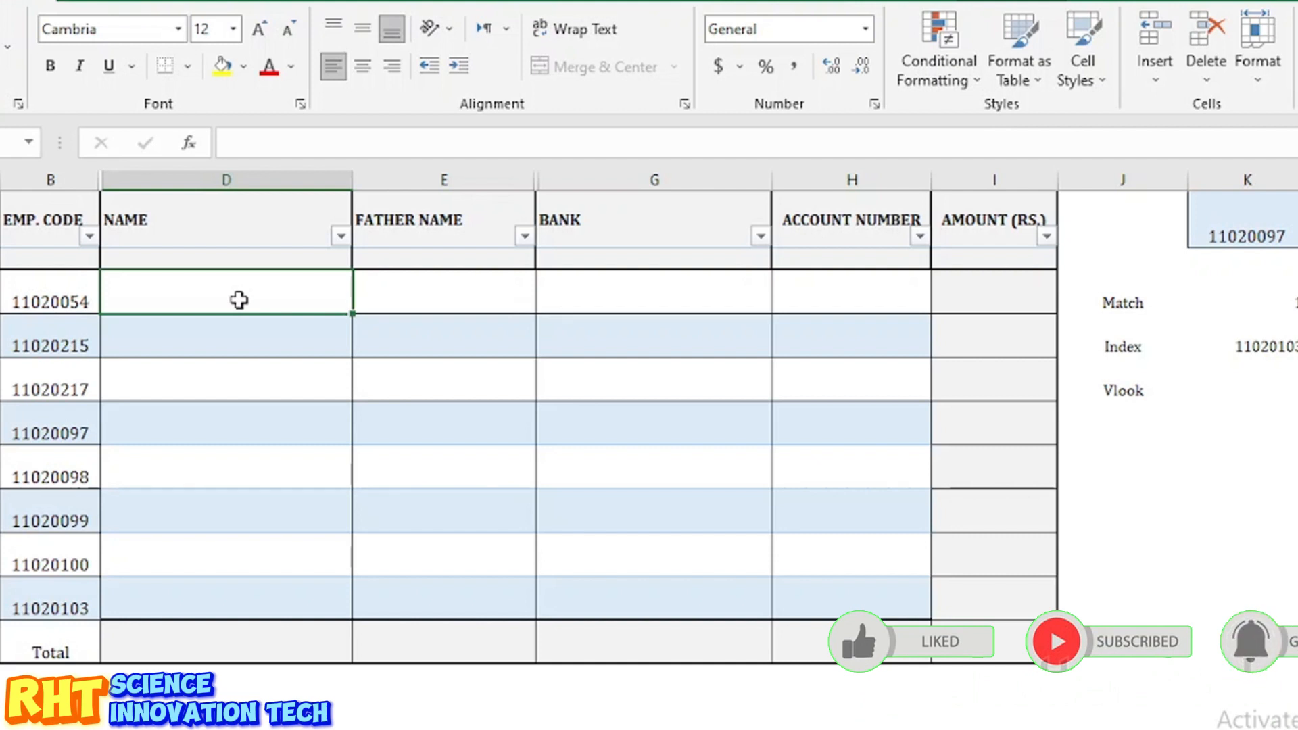
Step: Start an INDEX formula in the first NAME cell using the SS sheet's whole Name column as the array
{"action": "left_click", "coordinate": [310, 431]}
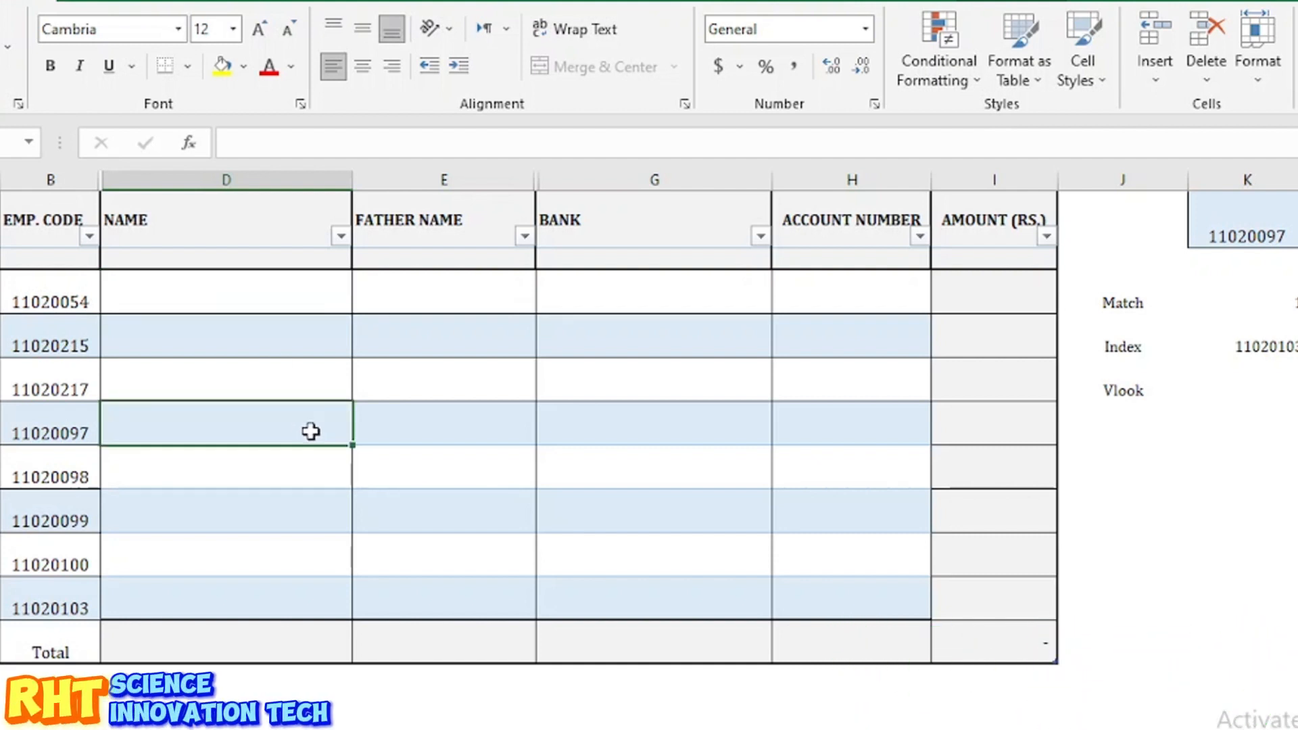
{"action": "left_click", "coordinate": [225, 304]}
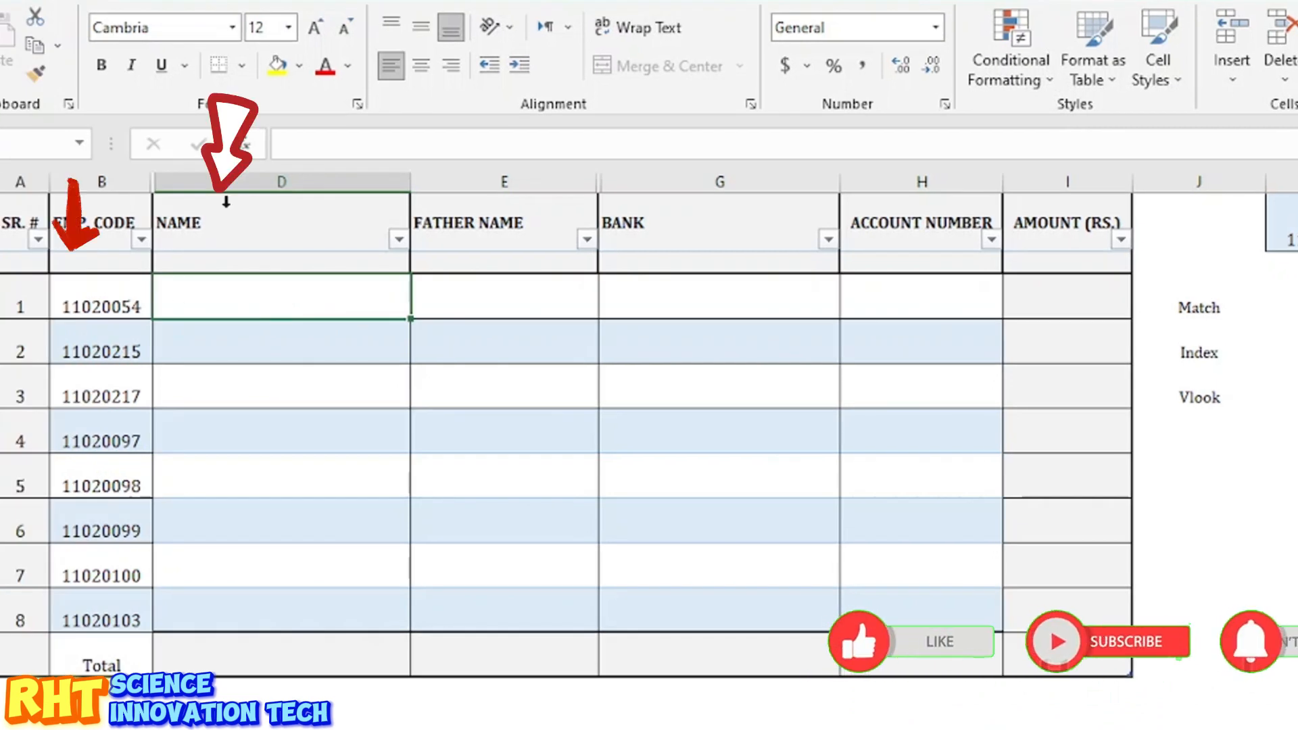
{"action": "left_click", "coordinate": [137, 313]}
{"action": "left_click", "coordinate": [220, 297]}
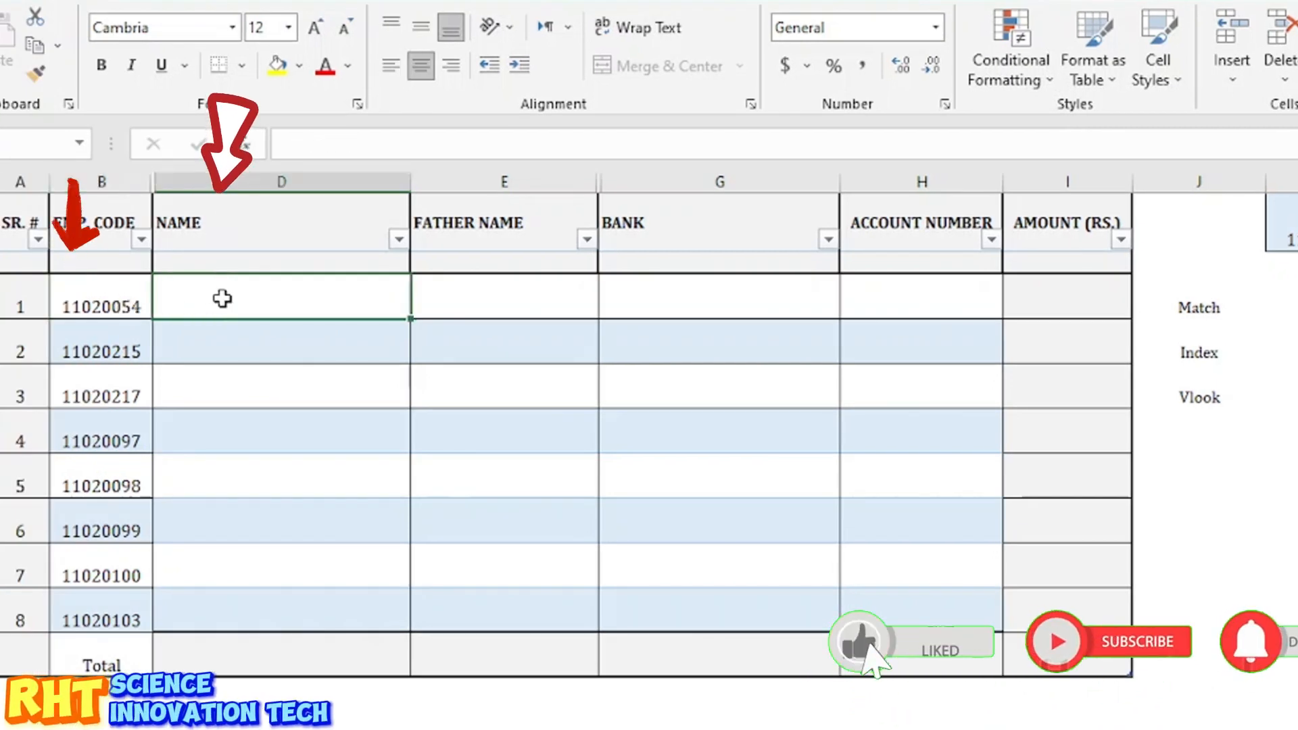
{"action": "type", "text": "=i"}
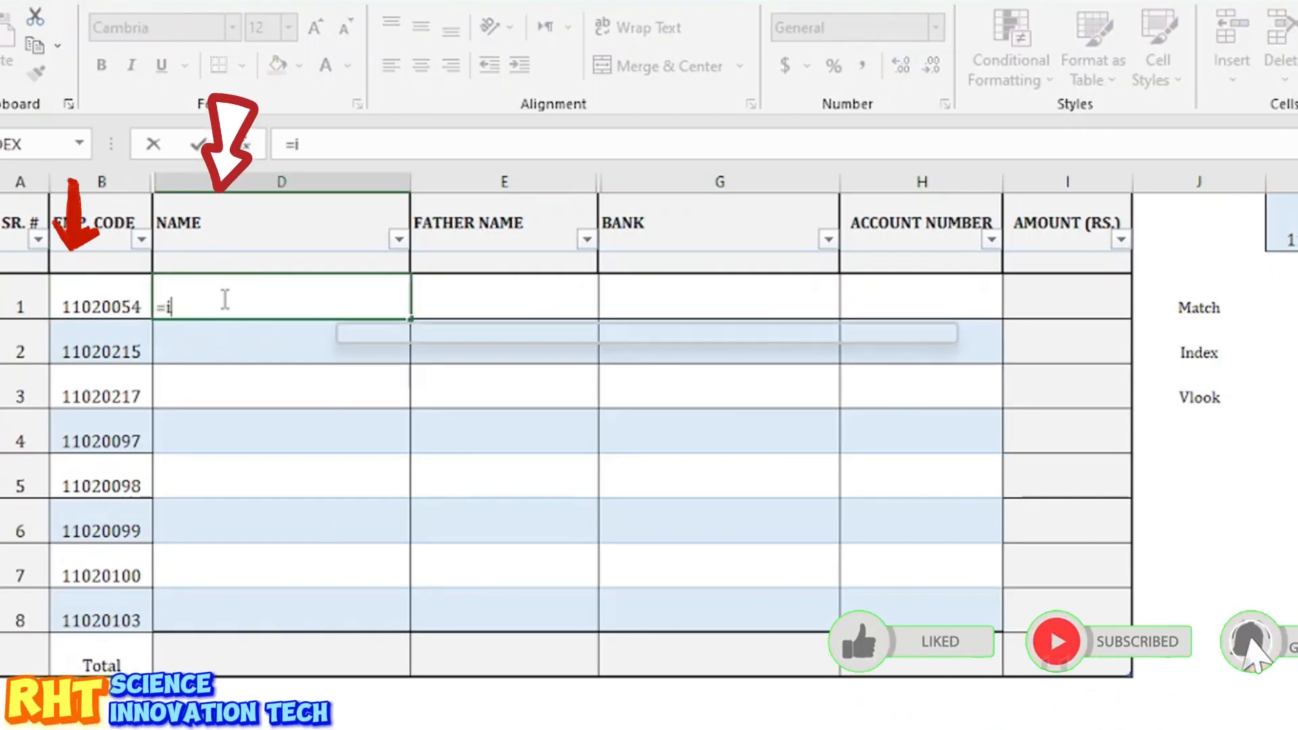
{"action": "type", "text": "ndex"}
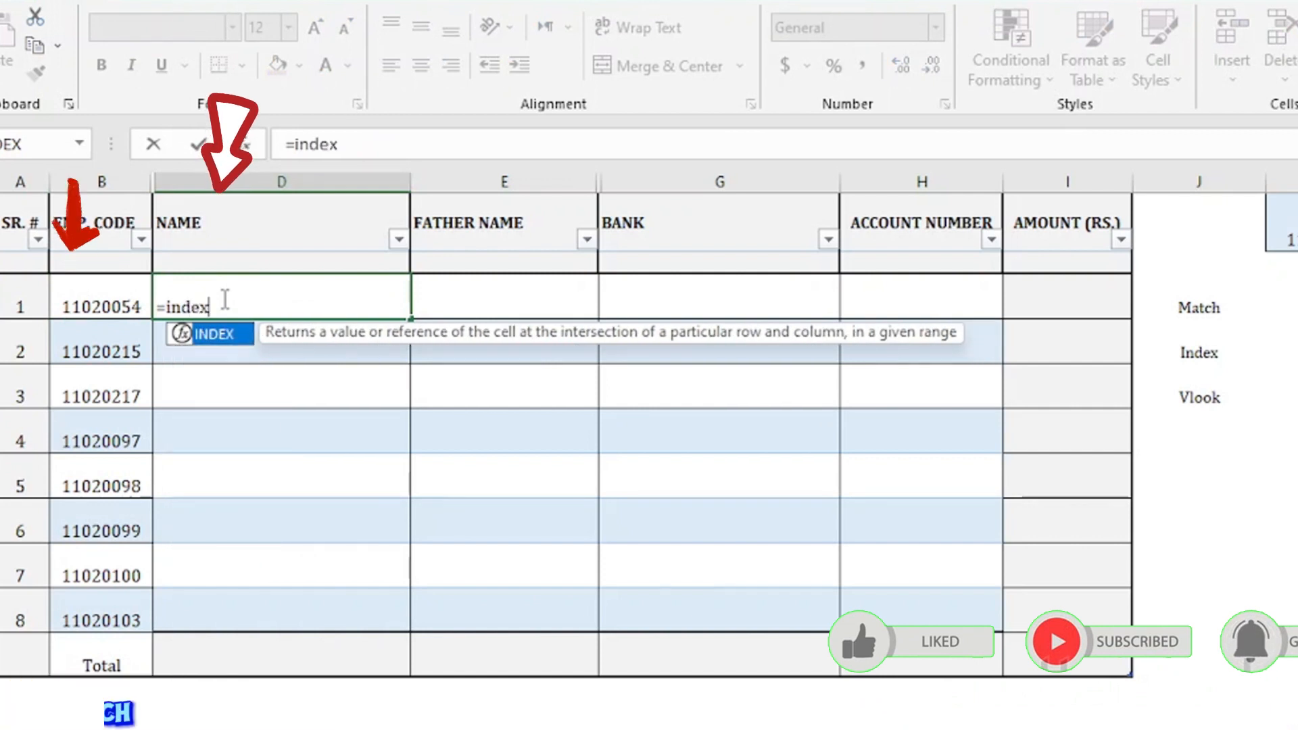
{"action": "double_click", "coordinate": [215, 334]}
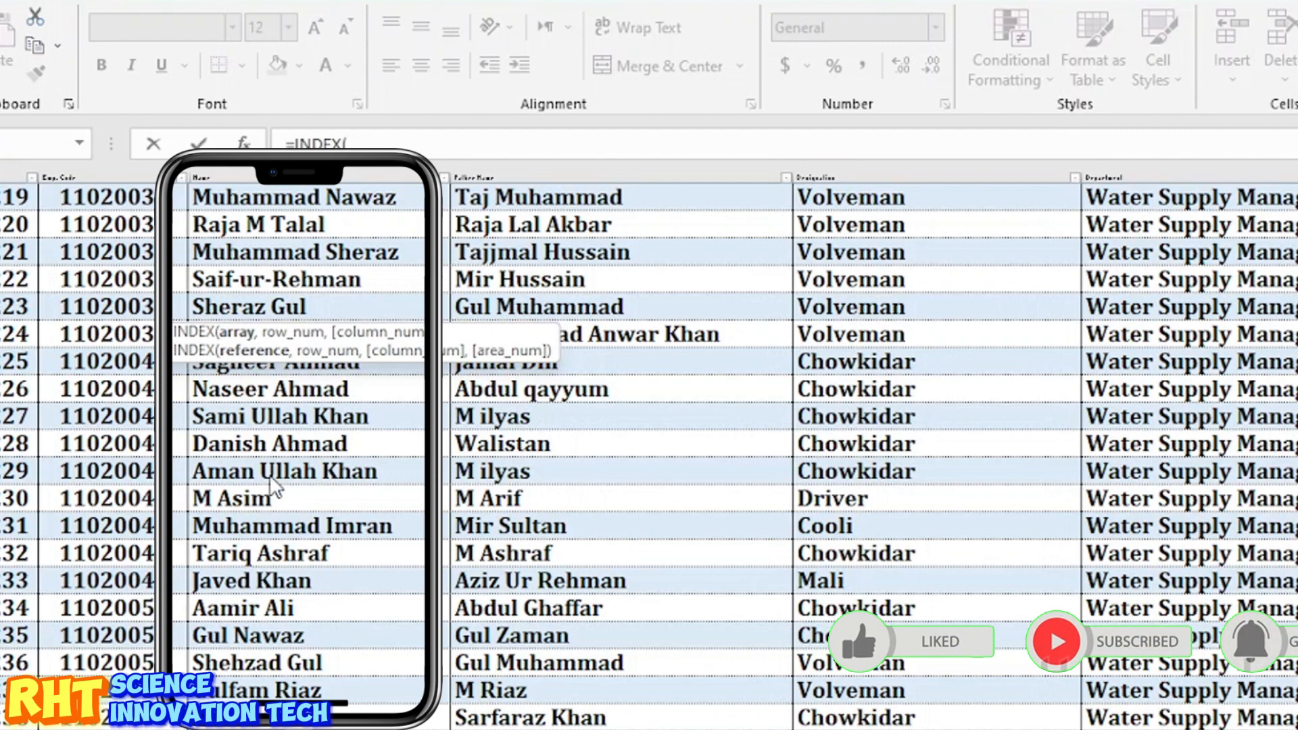
{"action": "left_click", "coordinate": [305, 499]}
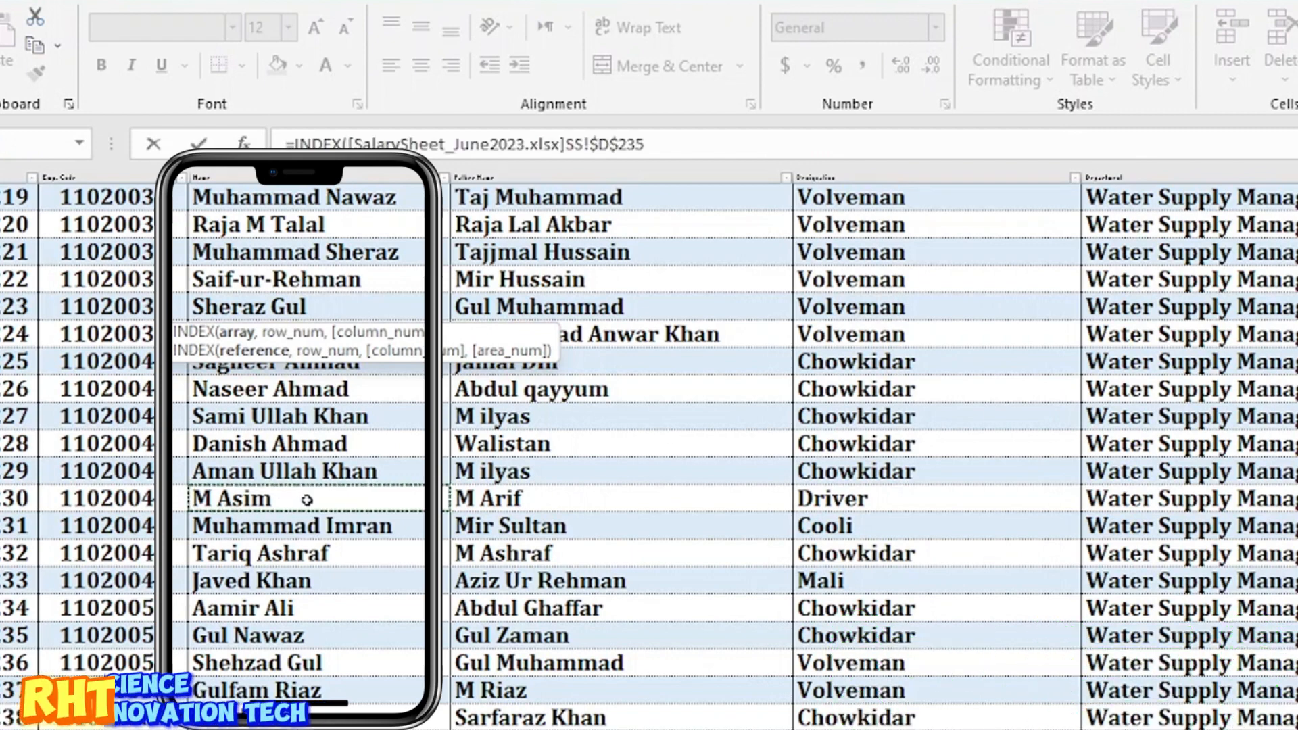
{"action": "key", "text": "ctrl+Up"}
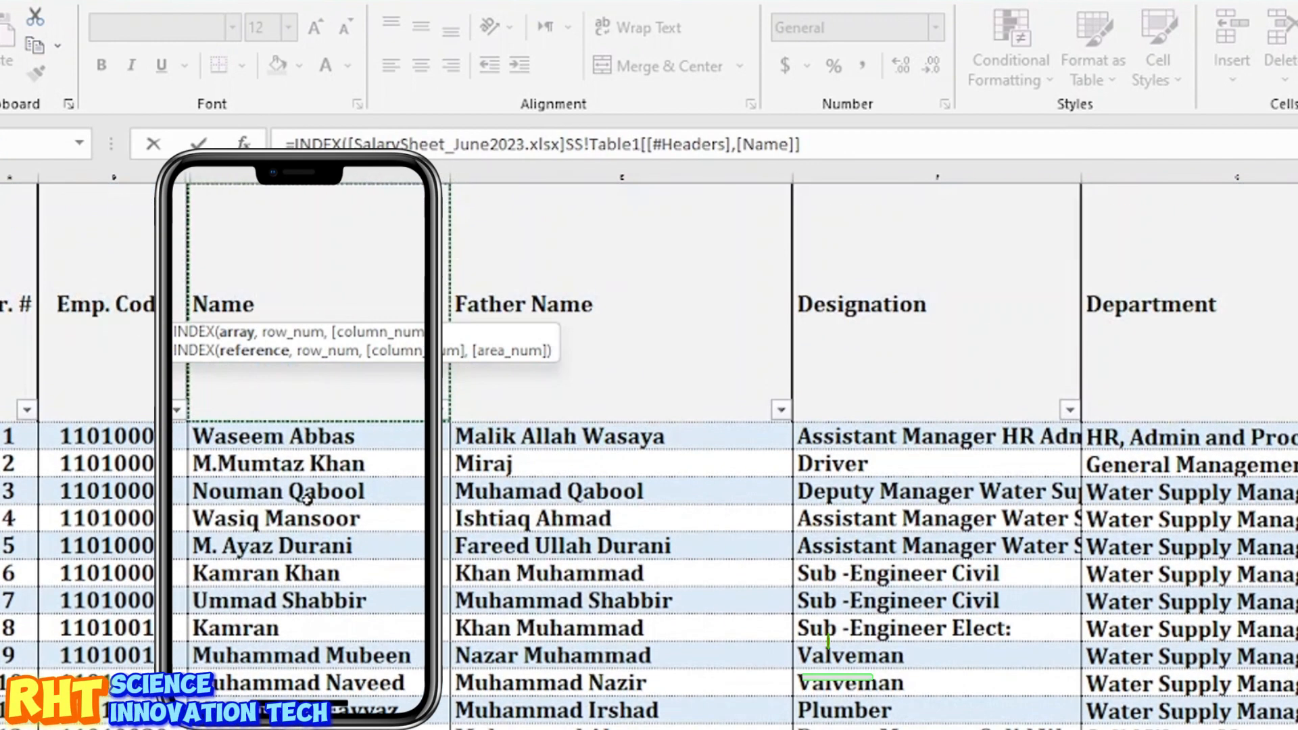
{"action": "left_click", "coordinate": [314, 438]}
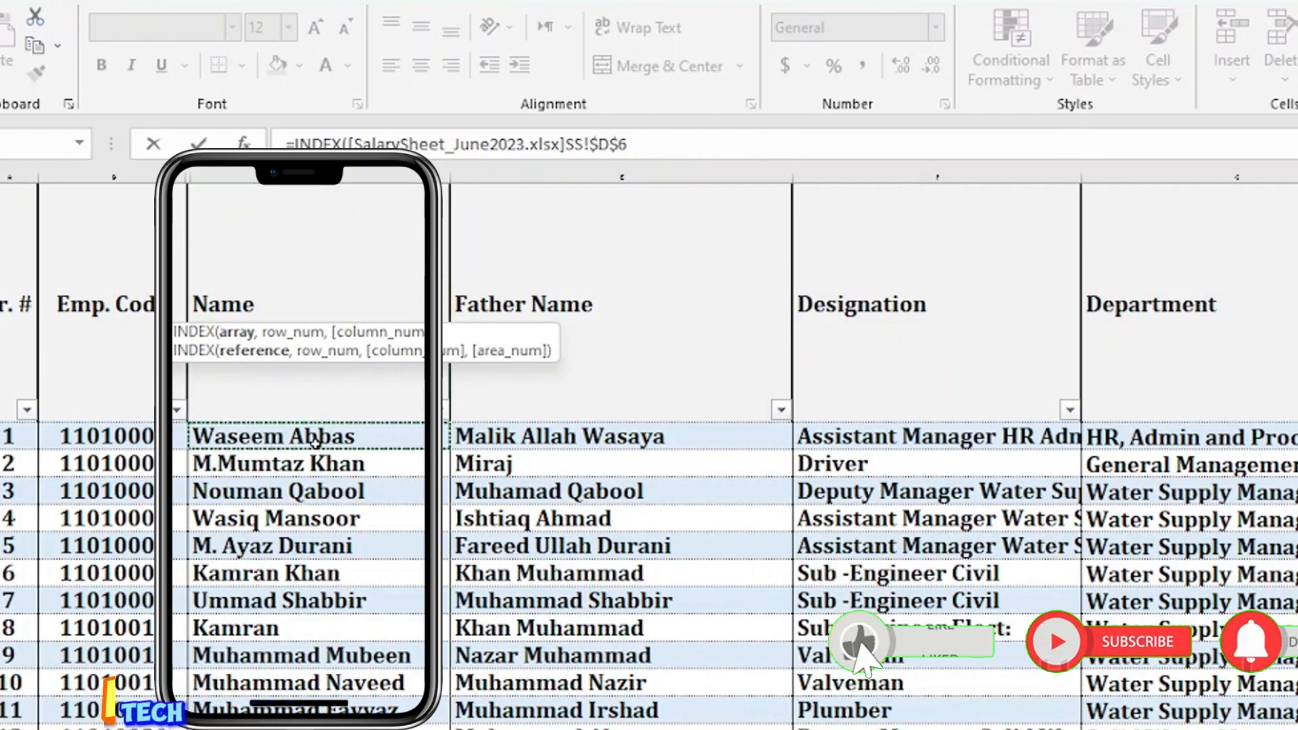
{"action": "key", "text": "ctrl+shift+Down"}
{"action": "scroll", "coordinate": [316, 444], "scroll_direction": "down", "scroll_amount": 1}
{"action": "scroll", "coordinate": [316, 444], "scroll_direction": "down", "scroll_amount": 1}
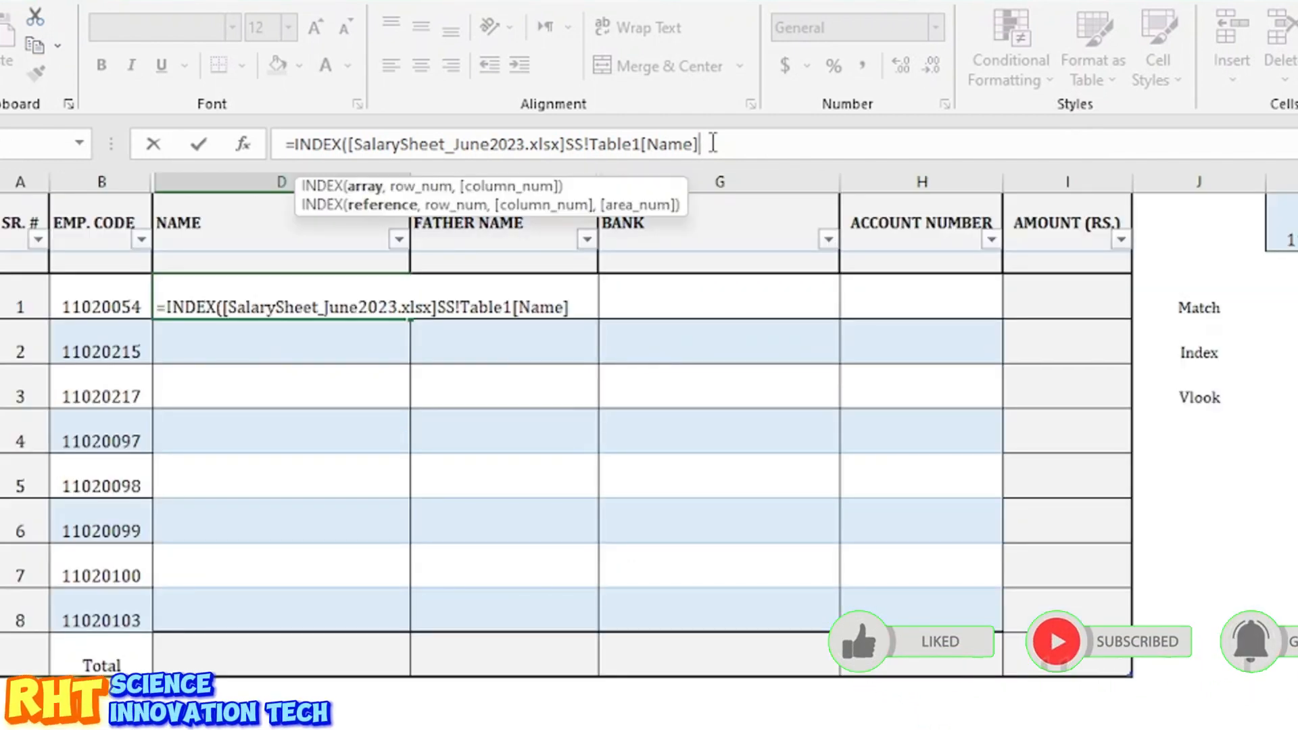
Step: Finish it with MATCH of the row's EMP. CODE against SS Table1[Emp. Code], exact match 0, and enter it
{"action": "type", "text": ",m"}
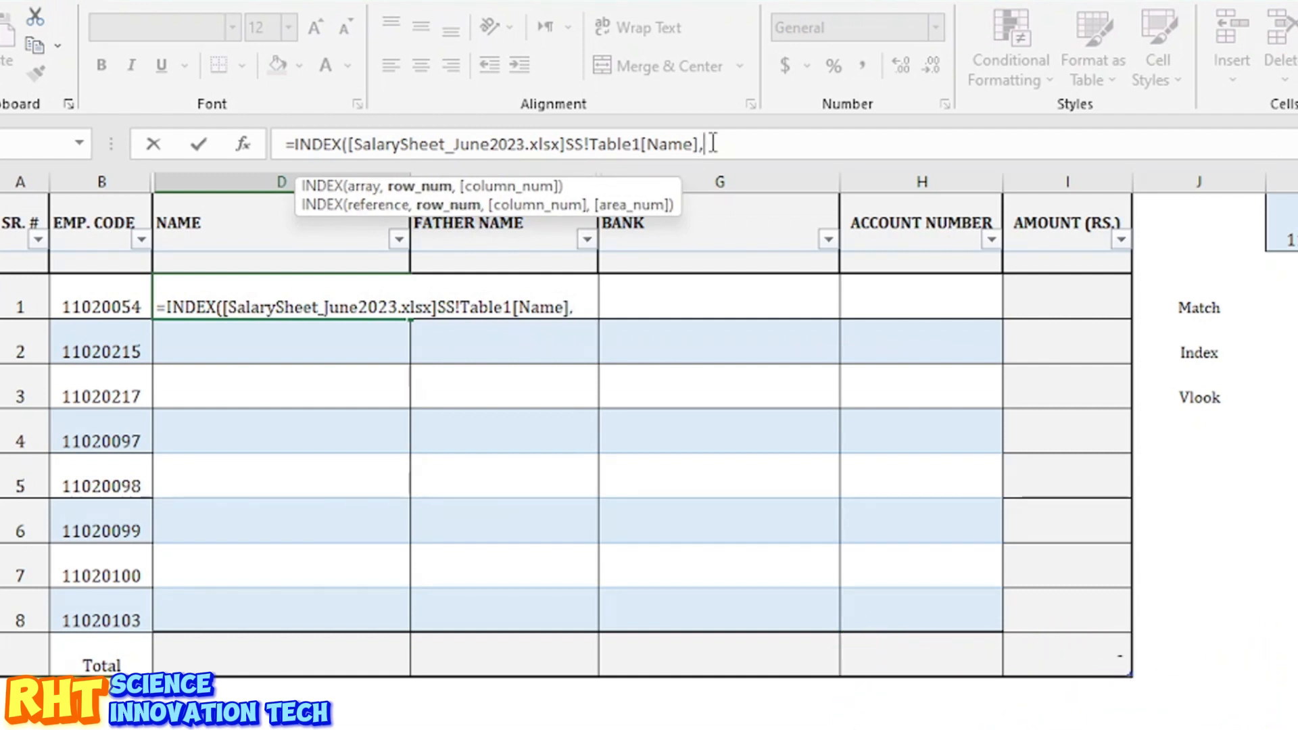
{"action": "type", "text": "ta"}
{"action": "key", "text": "BackSpace"}
{"action": "key", "text": "BackSpace"}
{"action": "type", "text": "a"}
{"action": "key", "text": "Tab"}
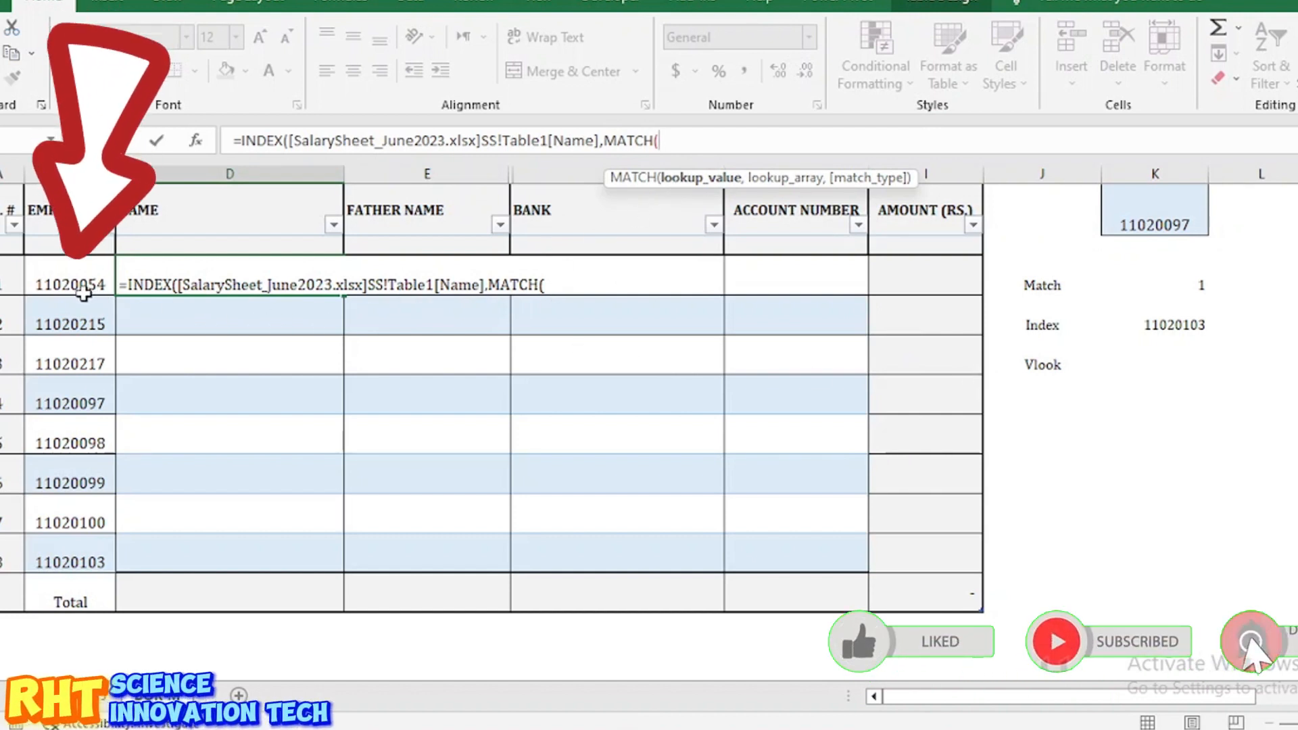
{"action": "left_click", "coordinate": [82, 292]}
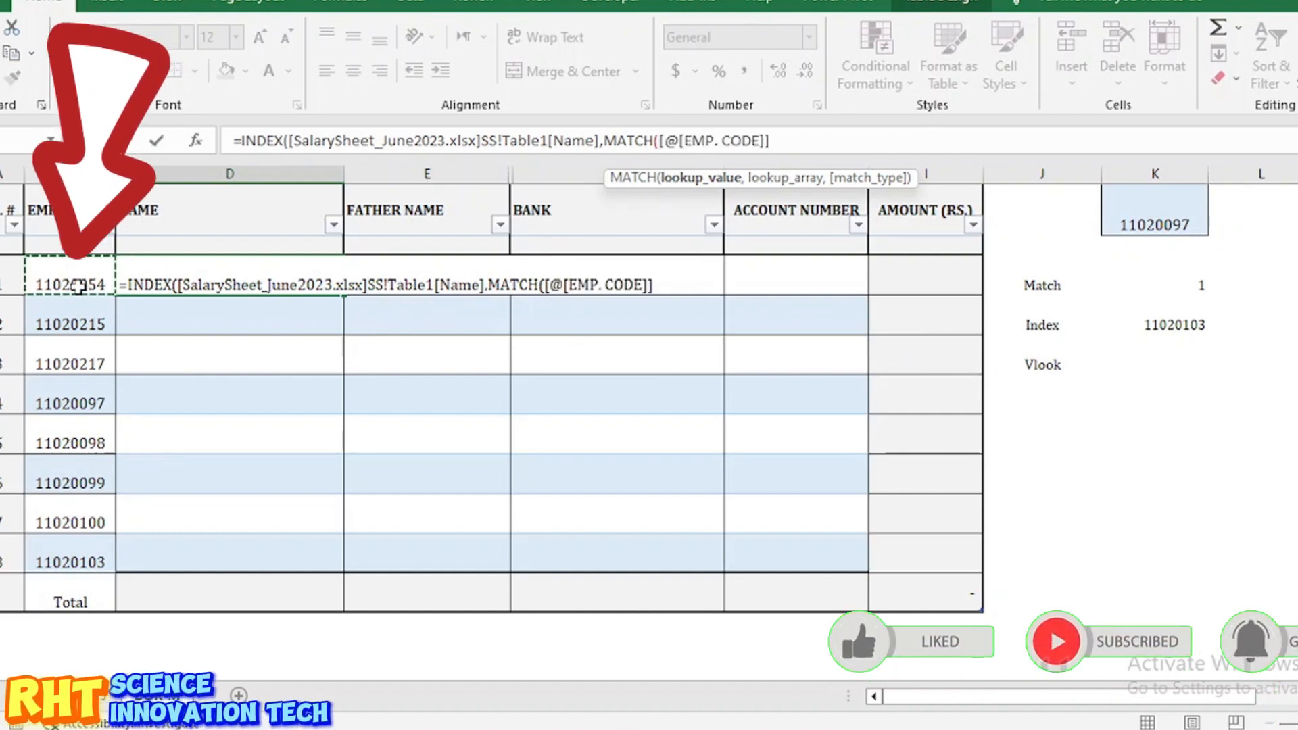
{"action": "type", "text": ","}
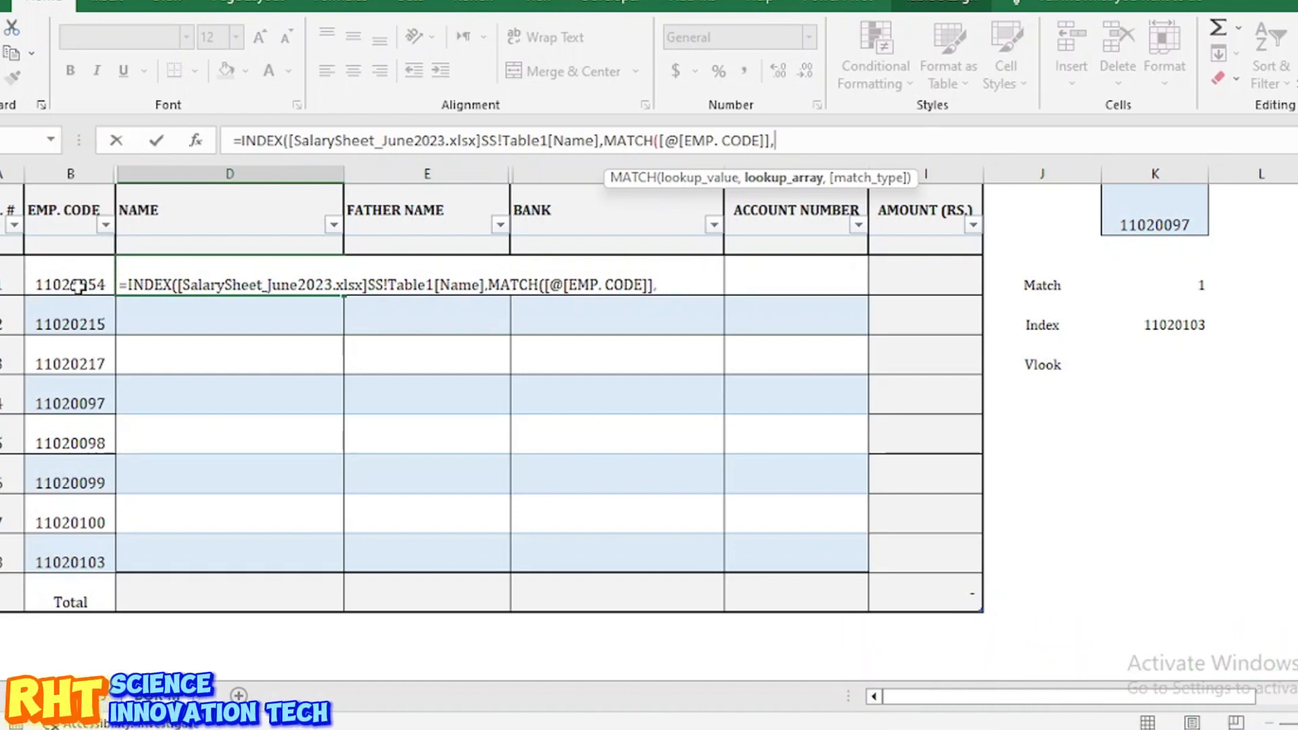
{"action": "key", "text": "ctrl+Tab"}
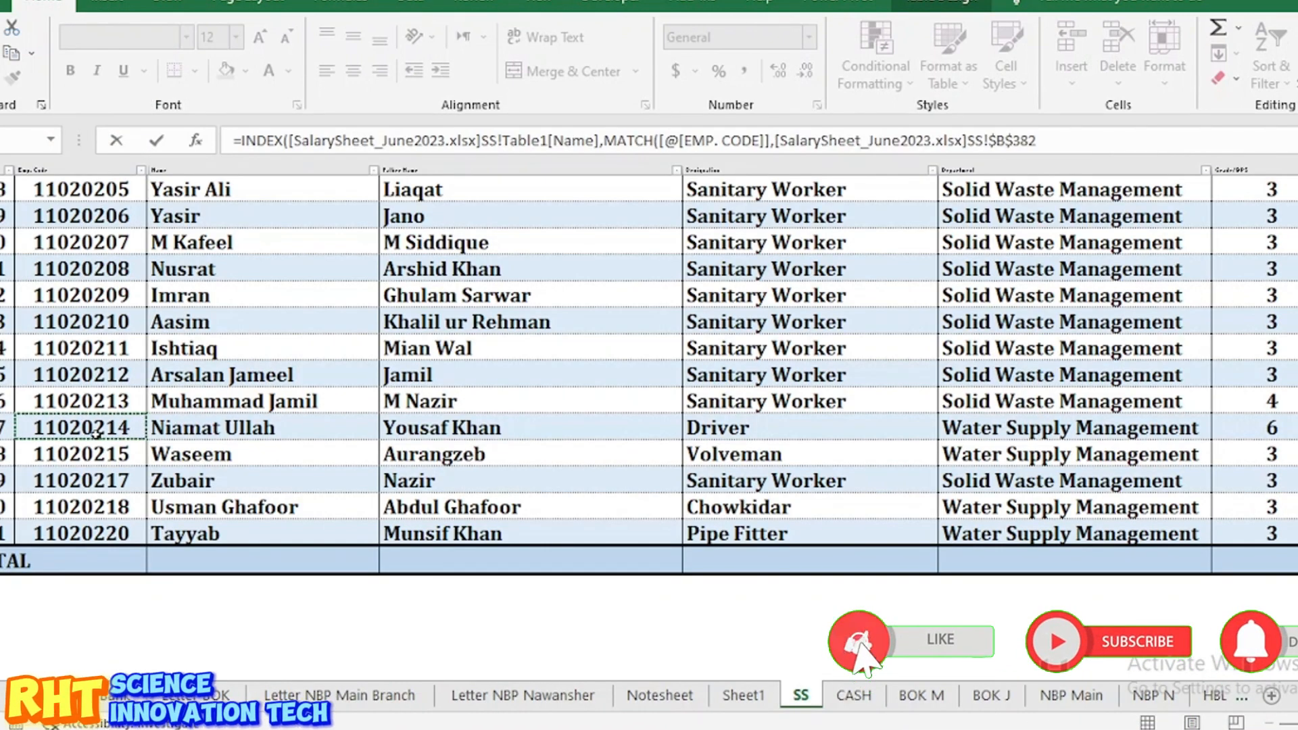
{"action": "key", "text": "ctrl+shift+Up"}
{"action": "left_click", "coordinate": [101, 399]}
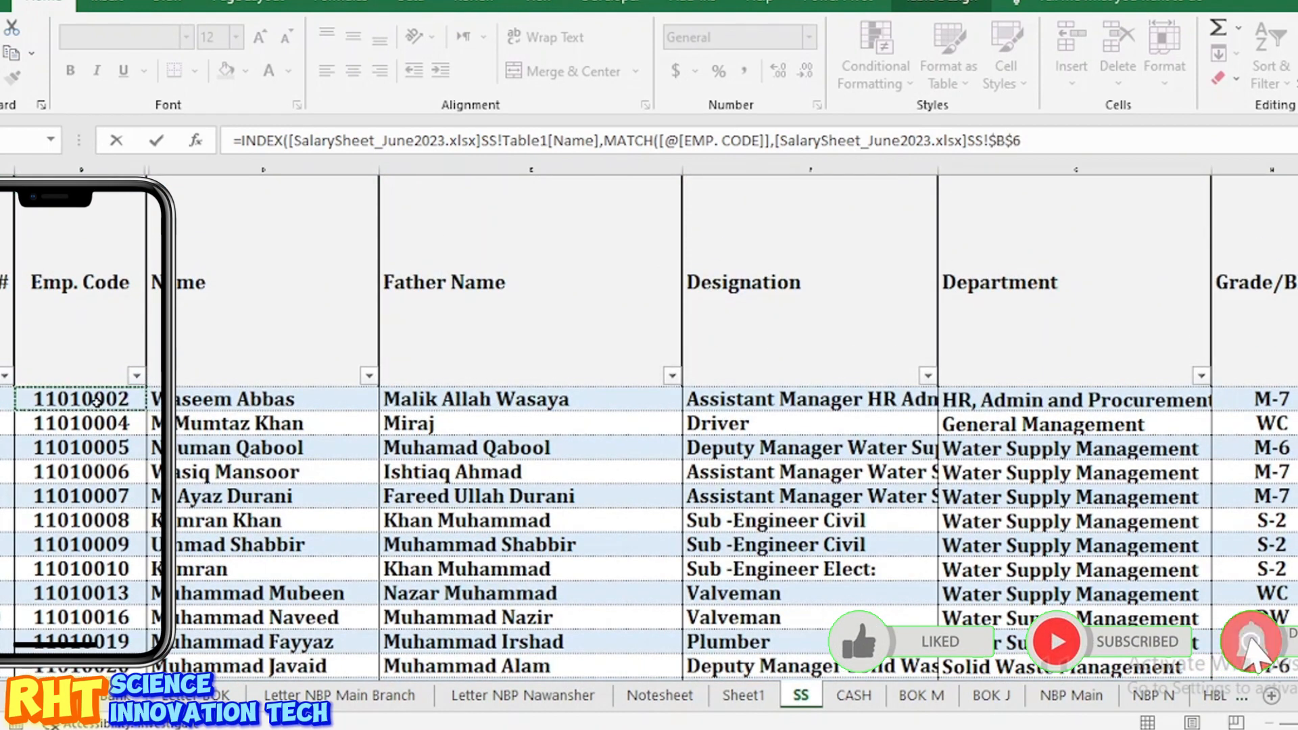
{"action": "key", "text": "ctrl+shift+Down"}
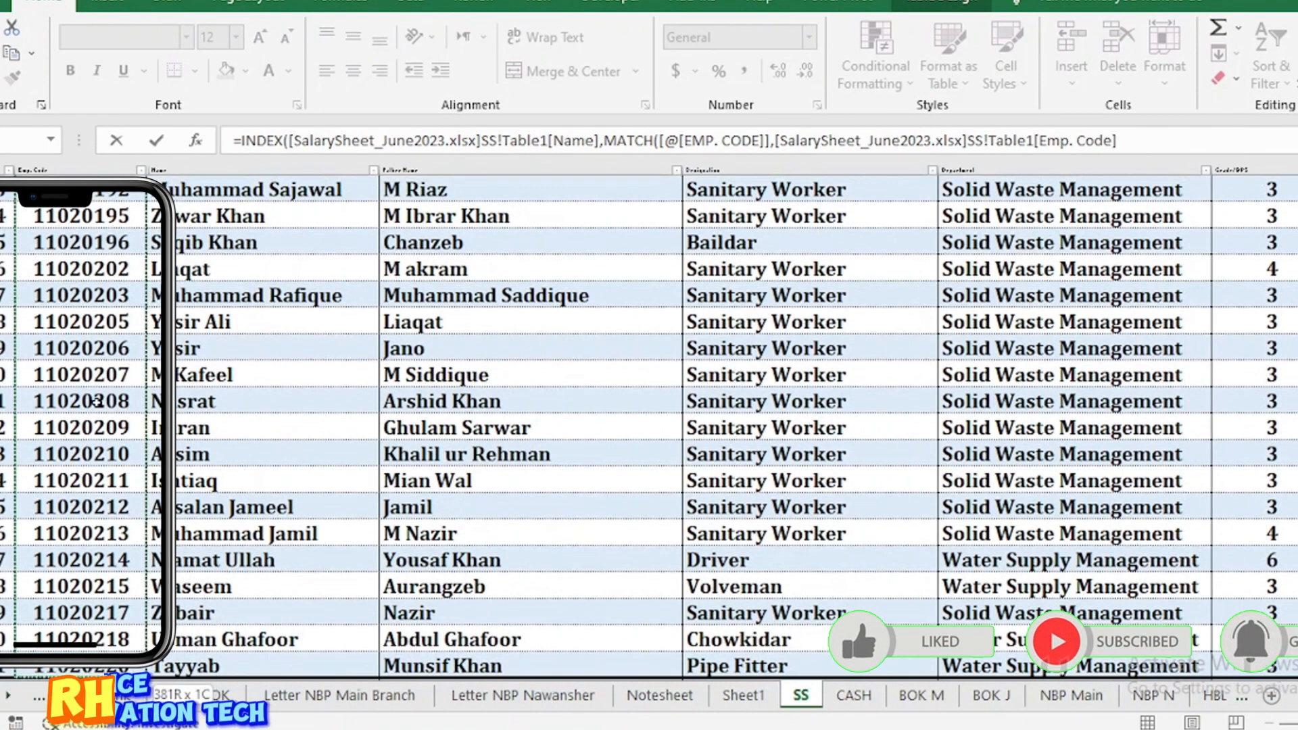
{"action": "scroll", "coordinate": [312, 521], "scroll_direction": "down", "scroll_amount": 1}
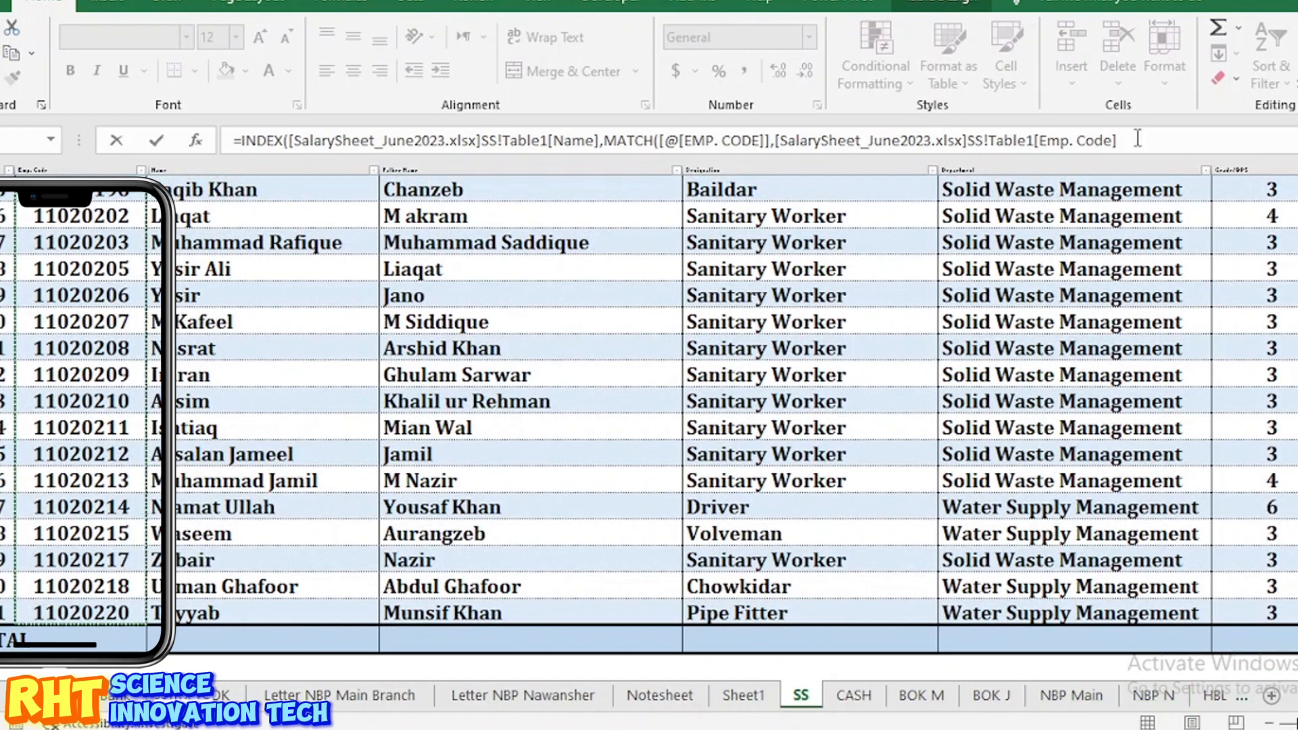
{"action": "left_click", "coordinate": [1138, 139]}
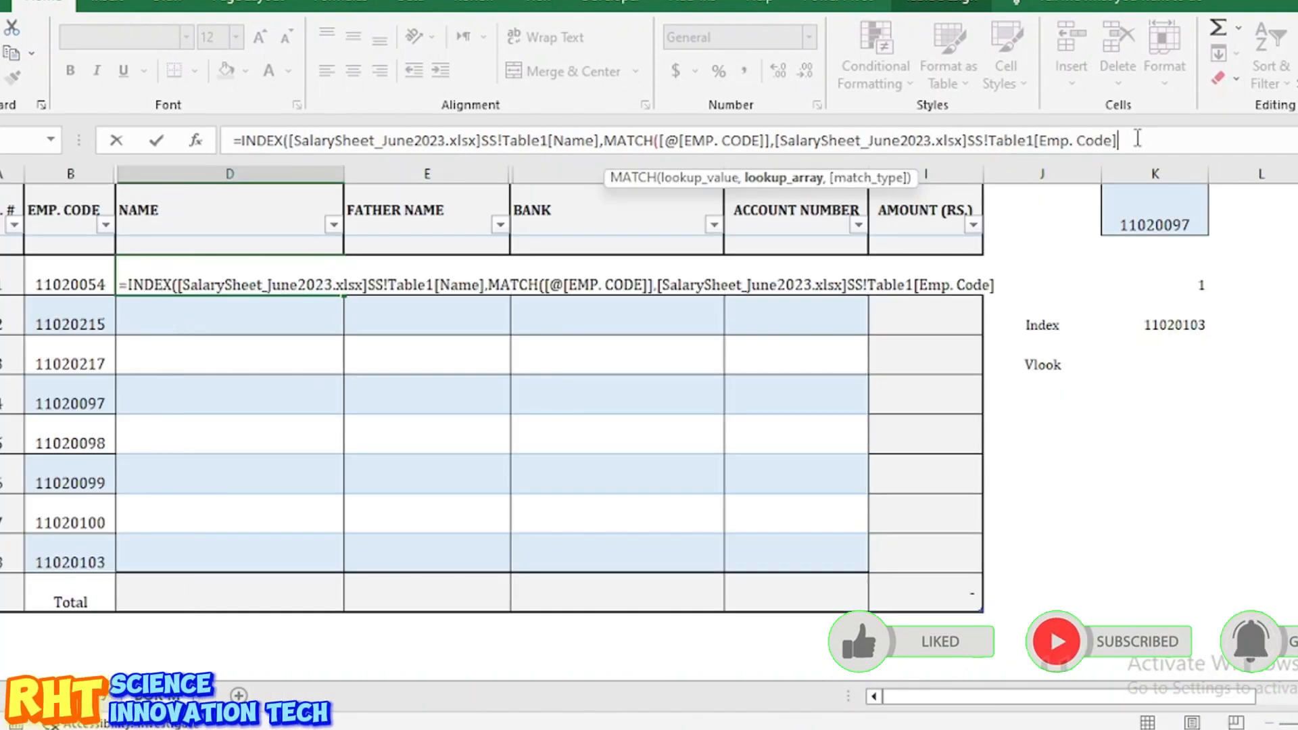
{"action": "type", "text": ","}
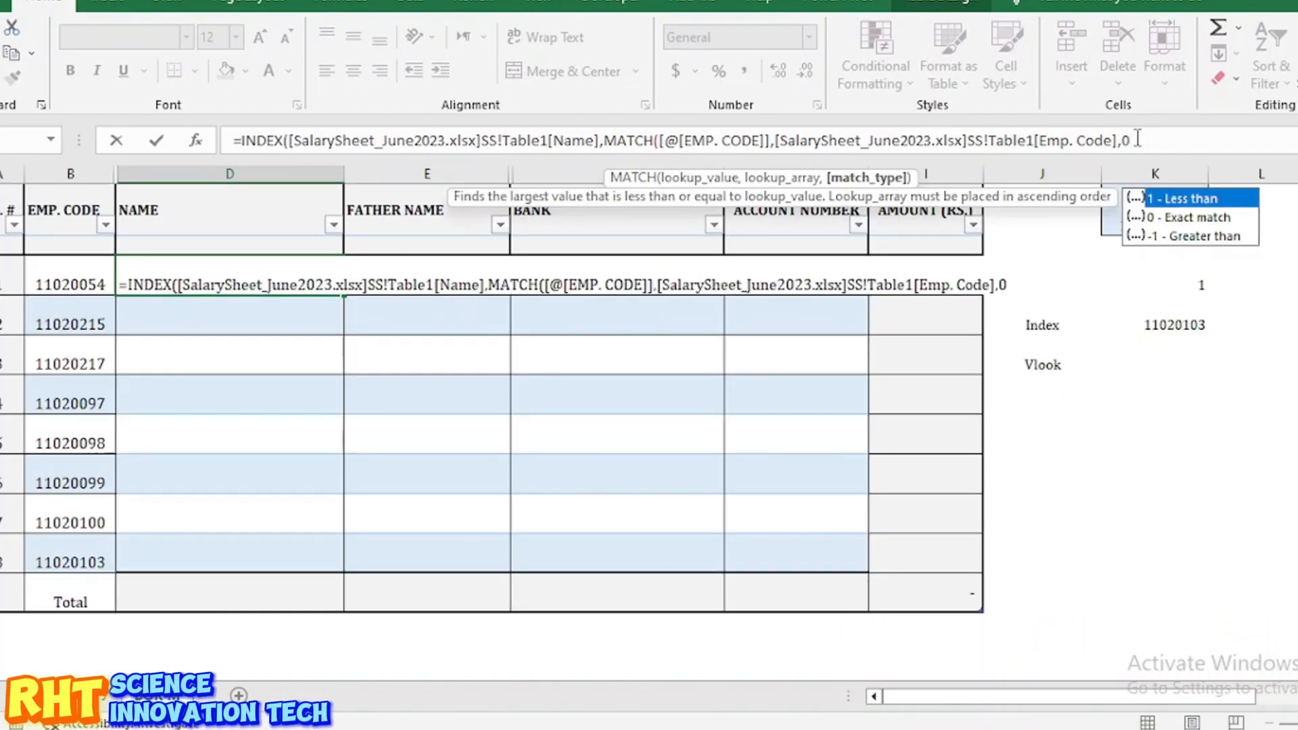
{"action": "type", "text": "0))"}
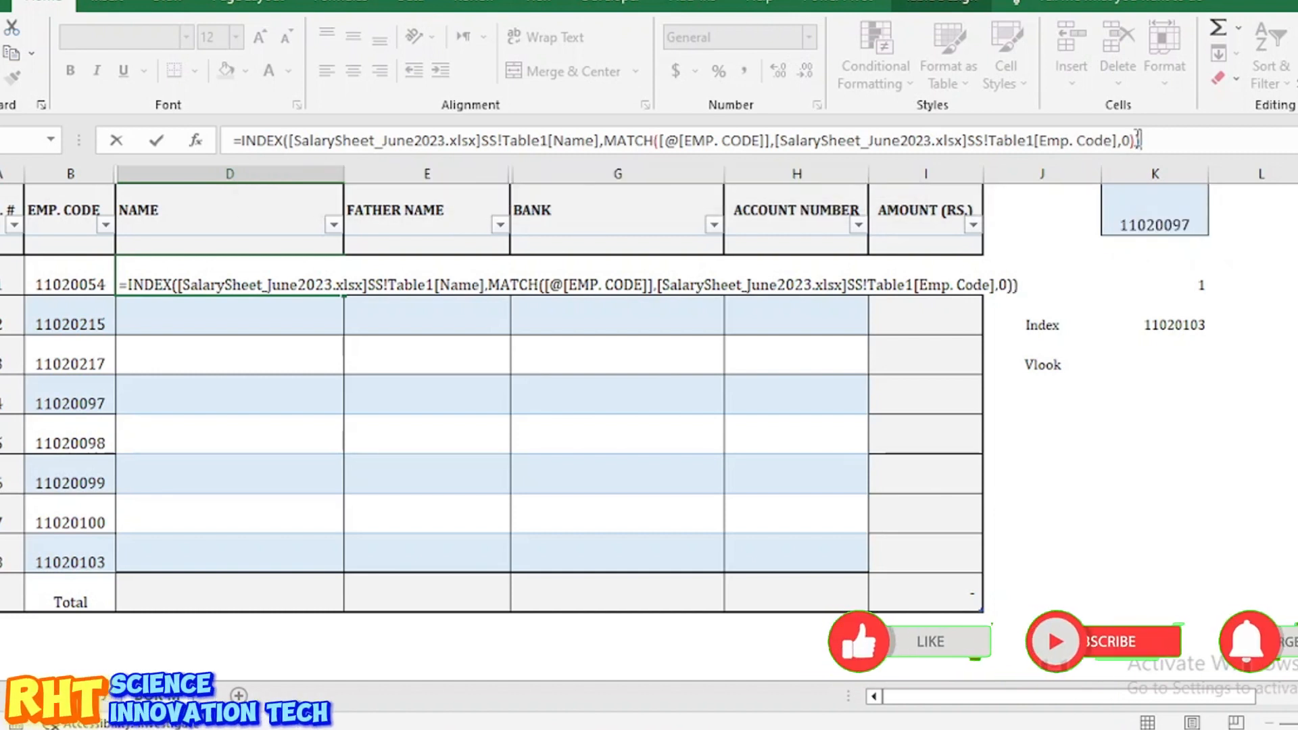
{"action": "key", "text": "Return"}
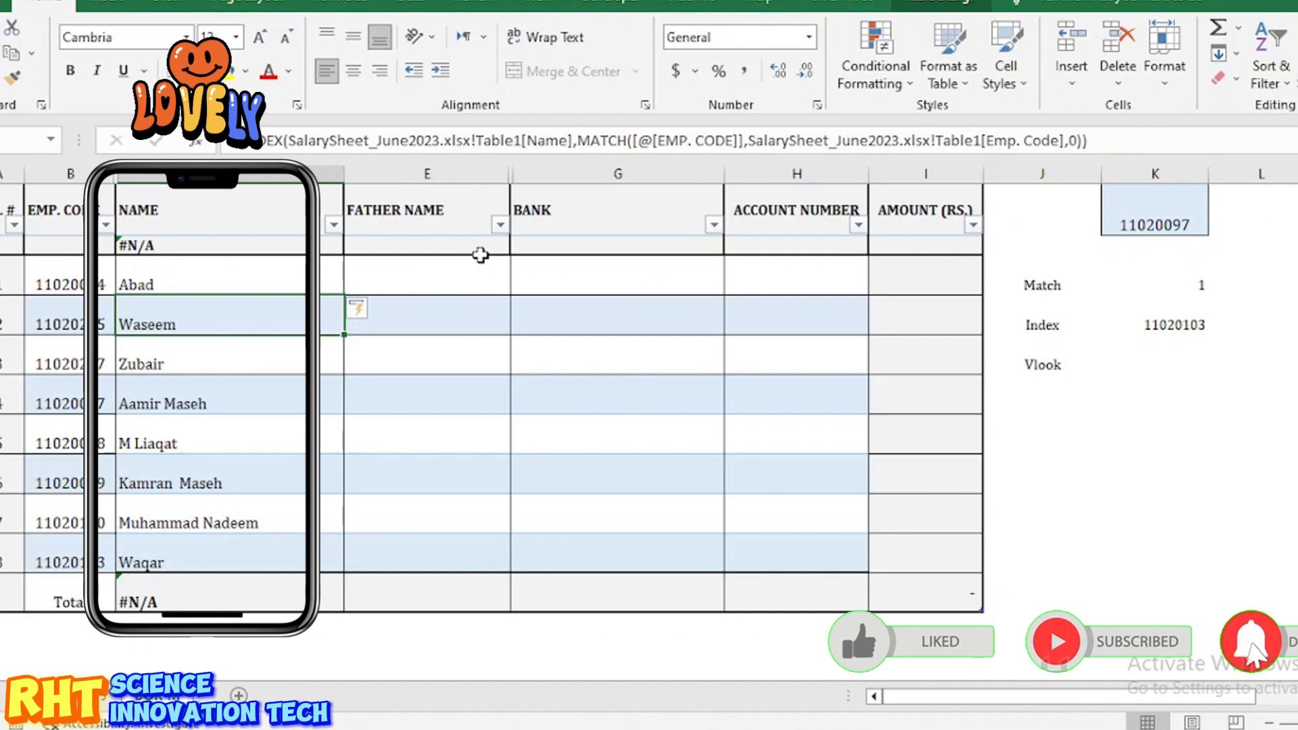
Step: Undo the whole-column autofill and copy the first employee's name formula down to the eighth employee row
{"action": "key", "text": "ctrl+z"}
{"action": "left_click", "coordinate": [277, 301]}
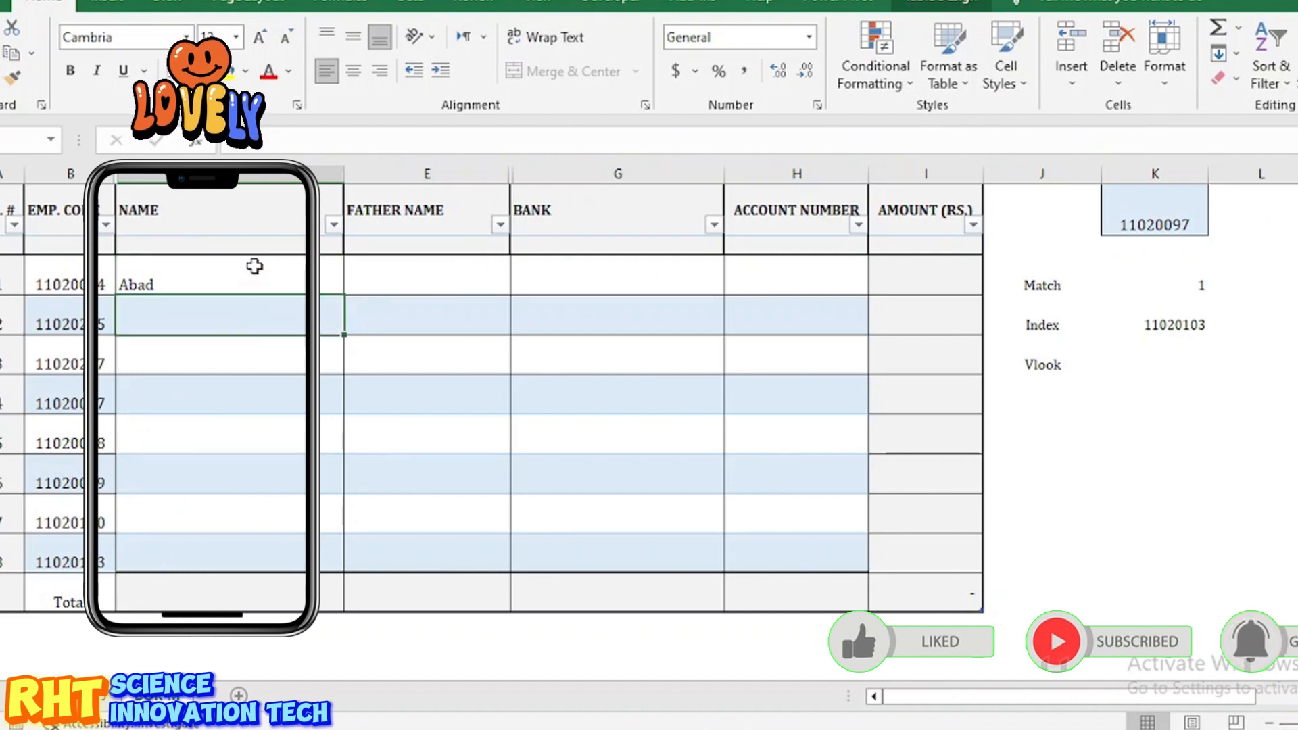
{"action": "left_click", "coordinate": [250, 281]}
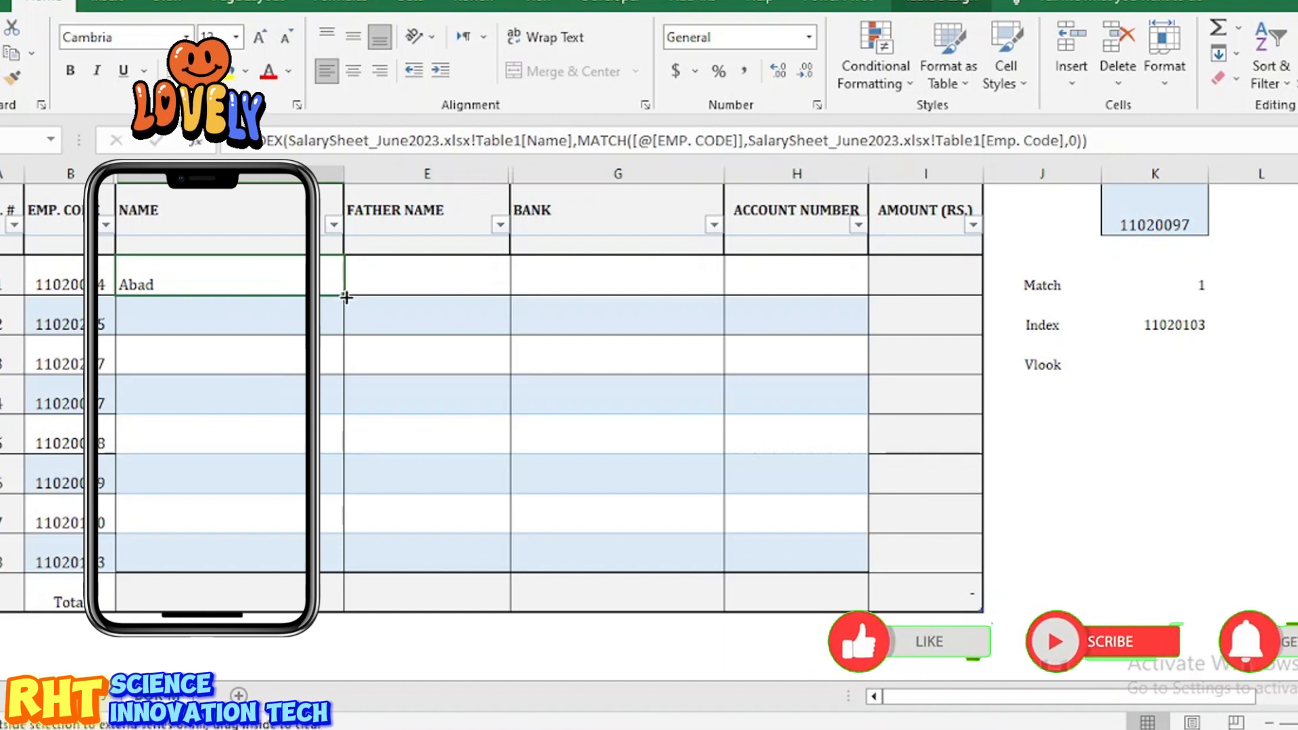
{"action": "left_click_drag", "start_coordinate": [346, 304], "coordinate": [346, 343]}
{"action": "left_click_drag", "start_coordinate": [346, 348], "coordinate": [333, 565]}
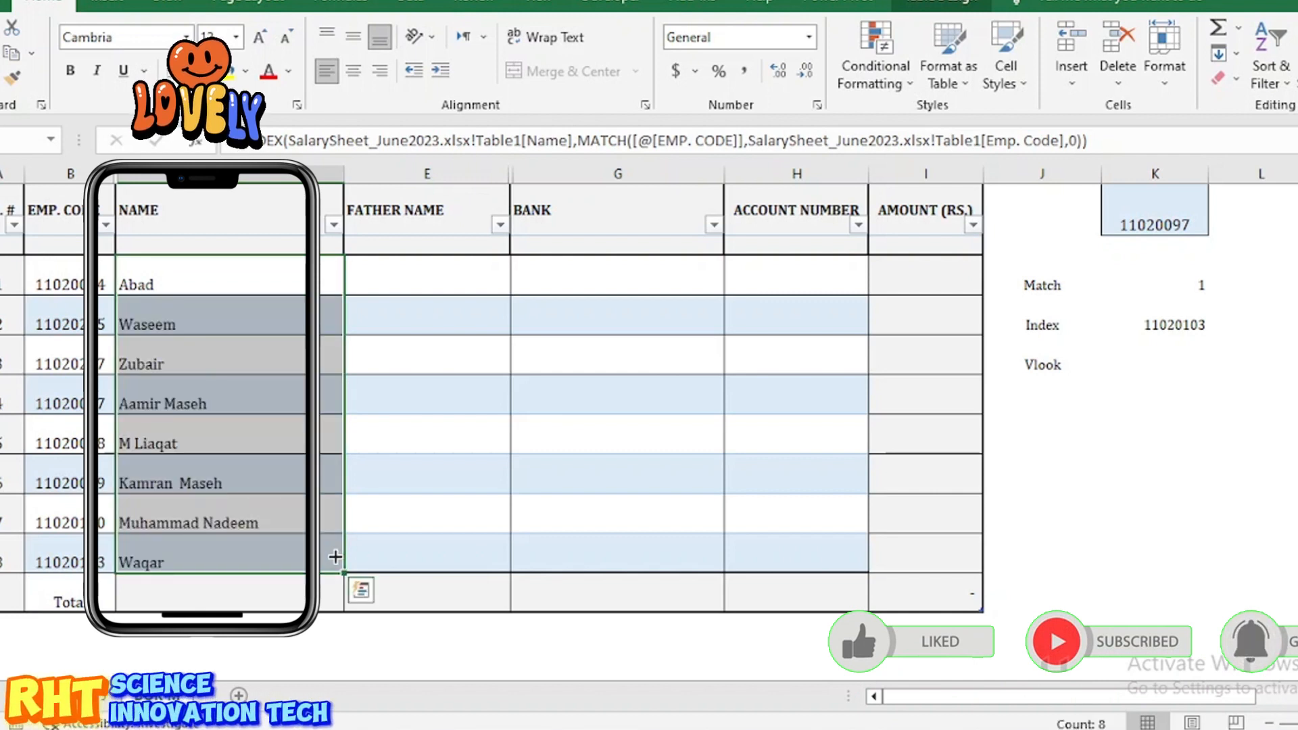
{"action": "left_click", "coordinate": [89, 323]}
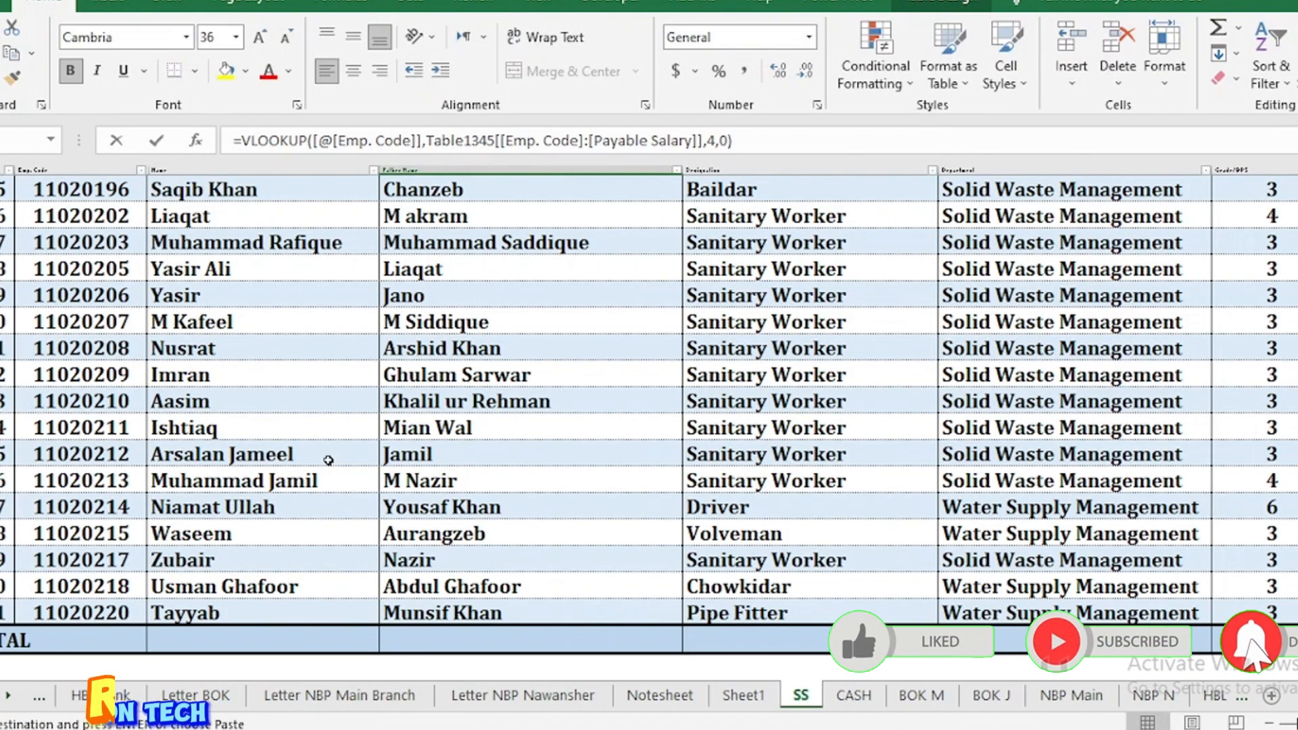
Step: Find code 11020097 in the salary sheet, check its name matches the lookup, then return to the transfer table
{"action": "key", "text": "ctrl+f"}
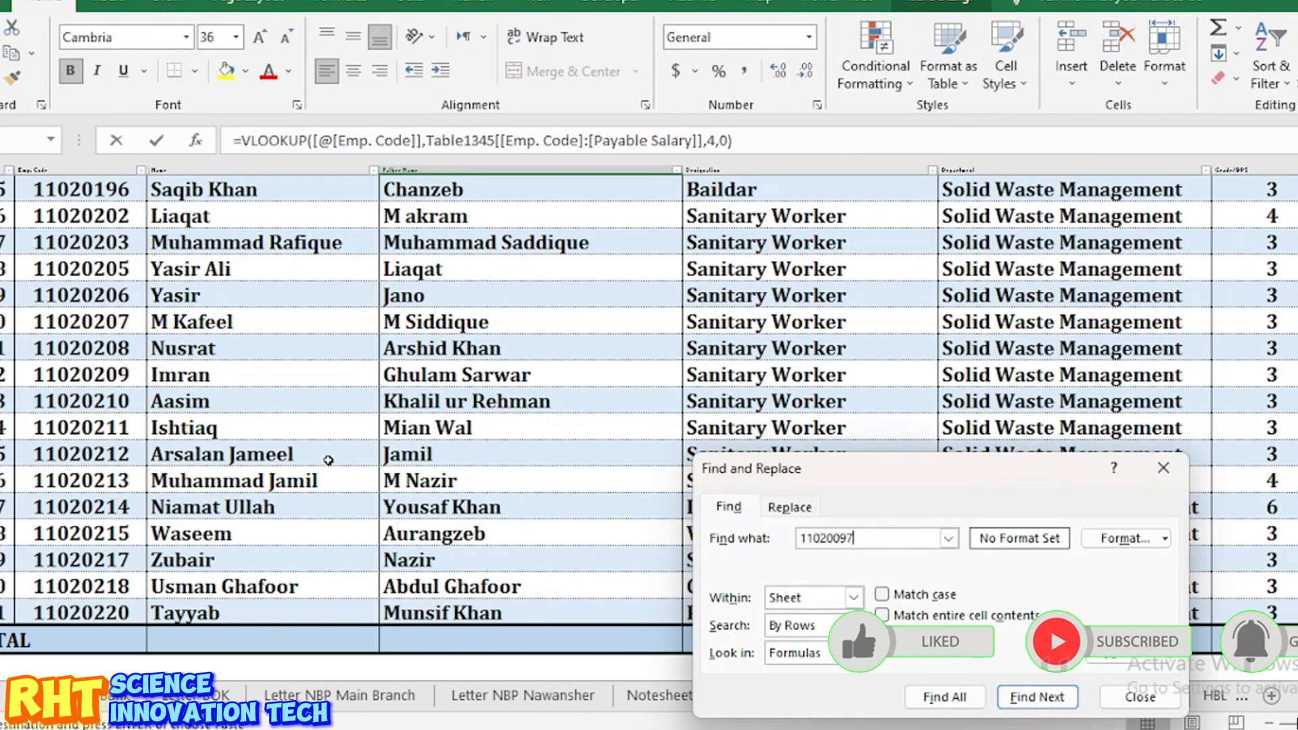
{"action": "type", "text": "11020097"}
{"action": "left_click", "coordinate": [944, 697]}
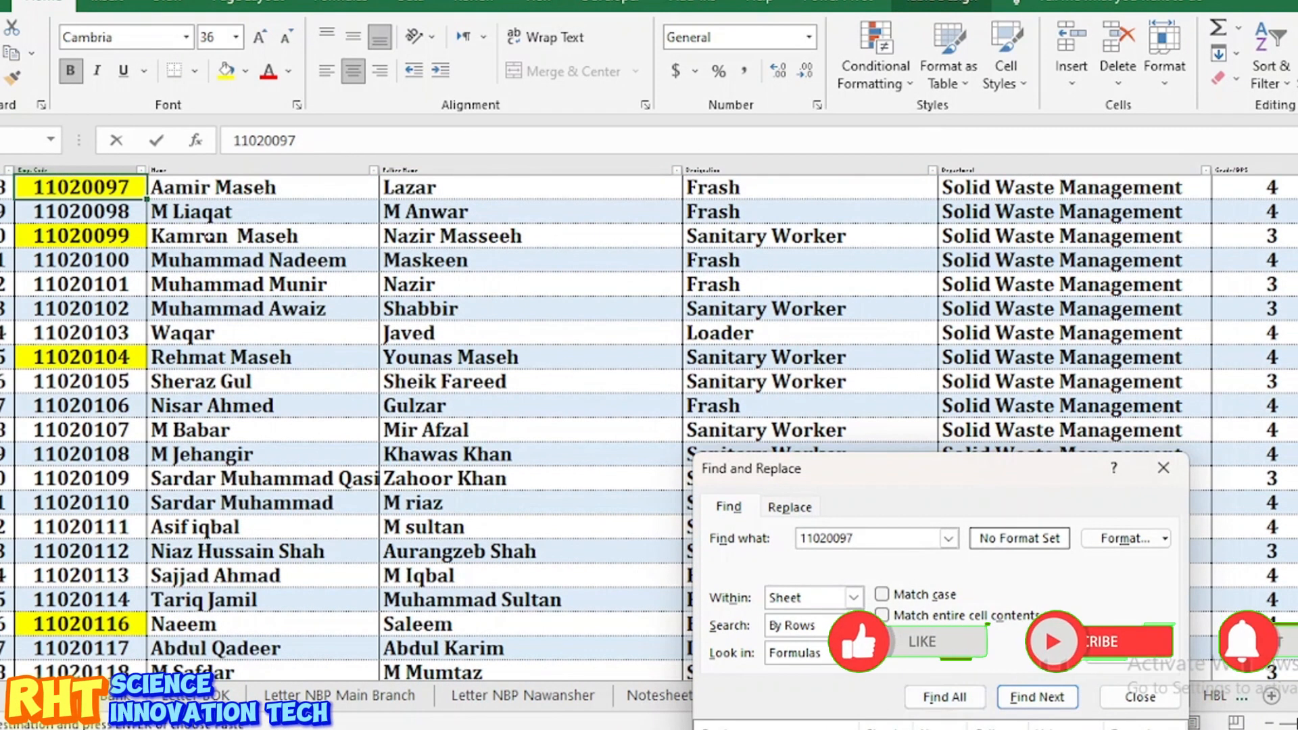
{"action": "left_click", "coordinate": [200, 194]}
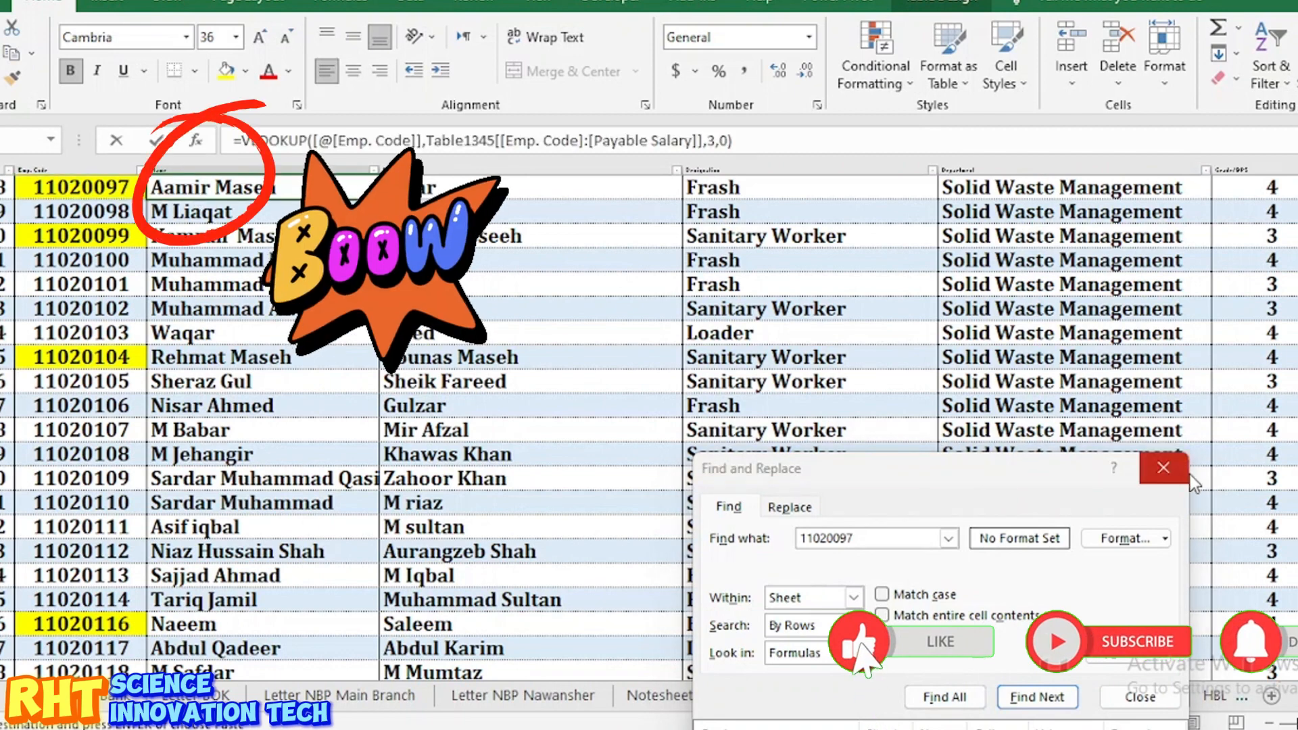
{"action": "left_click", "coordinate": [1162, 467]}
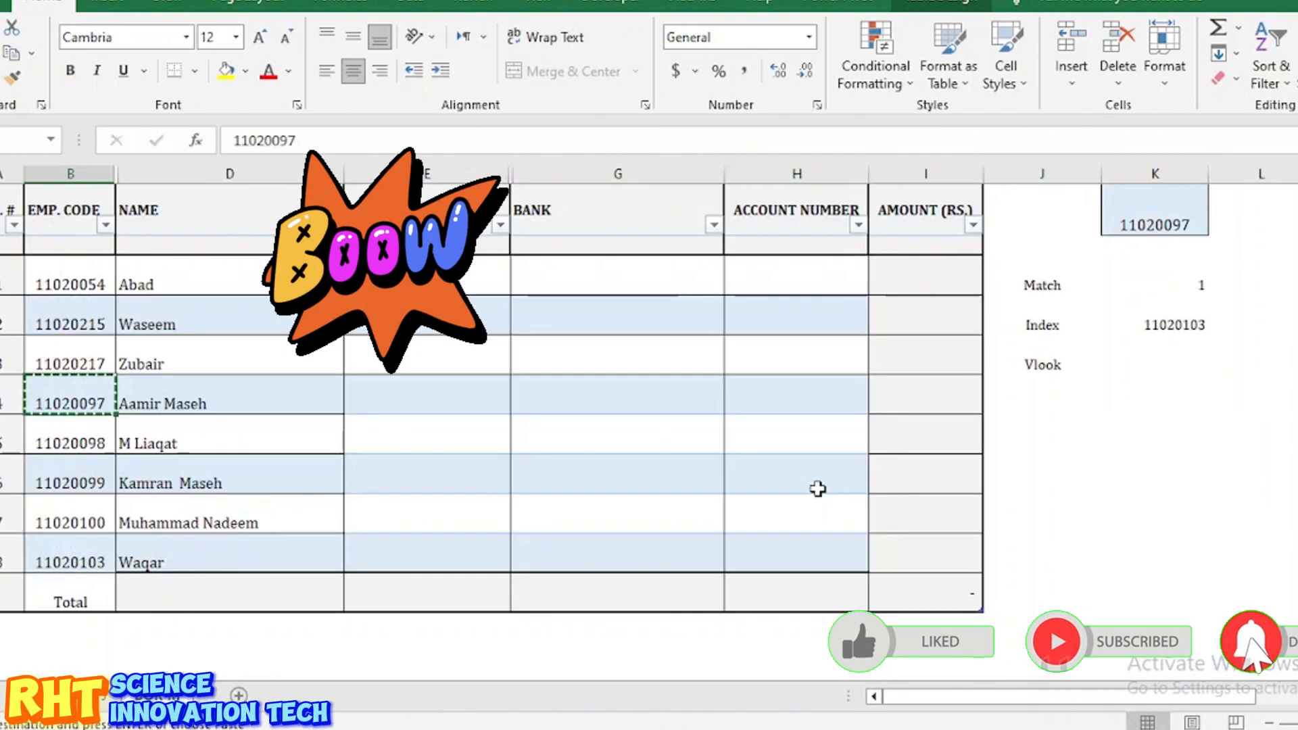
{"action": "left_click", "coordinate": [200, 409]}
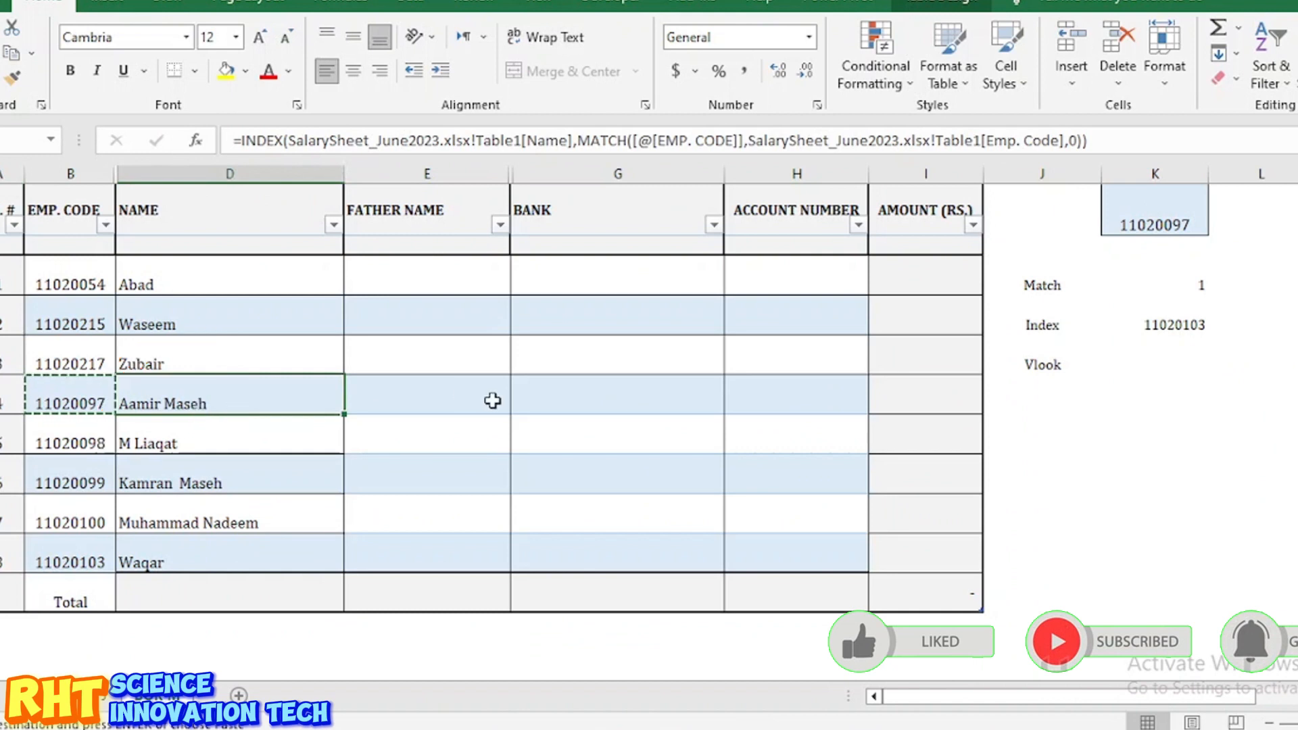
{"action": "left_click", "coordinate": [413, 288]}
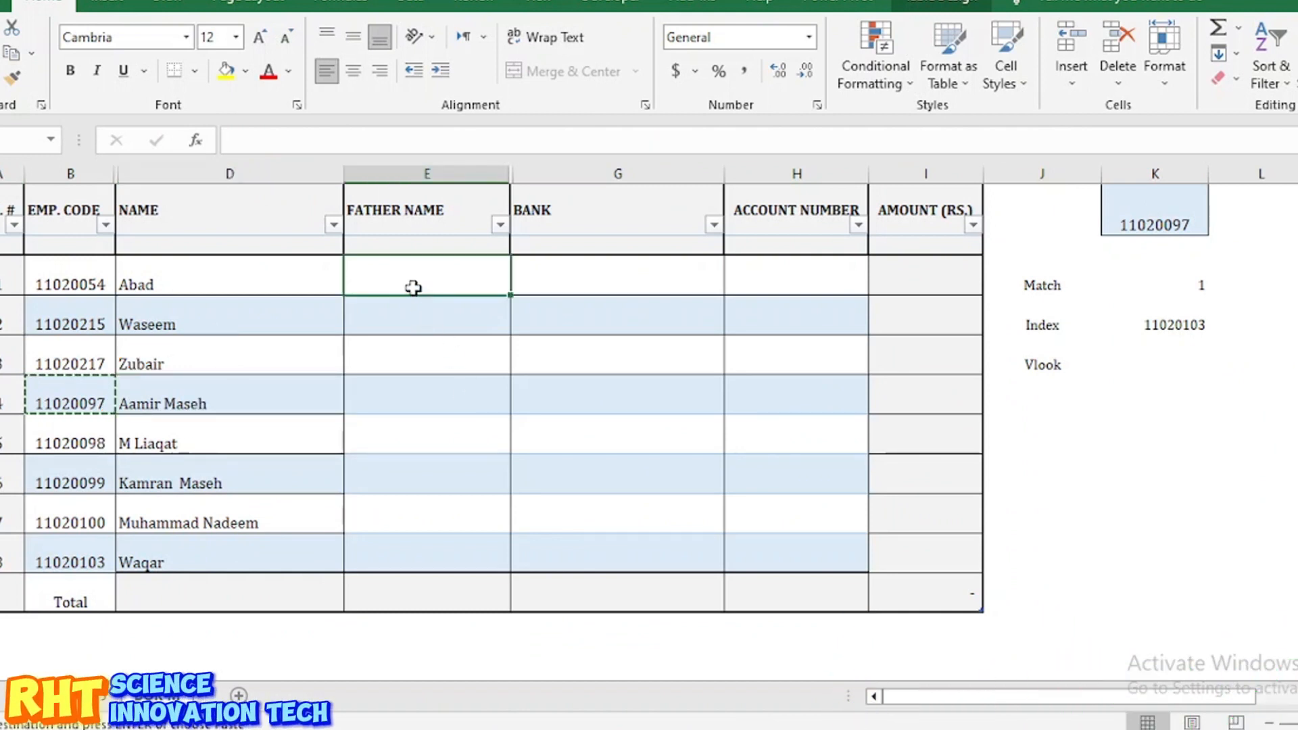
Step: Paste the name lookup formula into FATHER NAME, switch it to Table1[Father Name], and enter it
{"action": "left_click", "coordinate": [247, 290]}
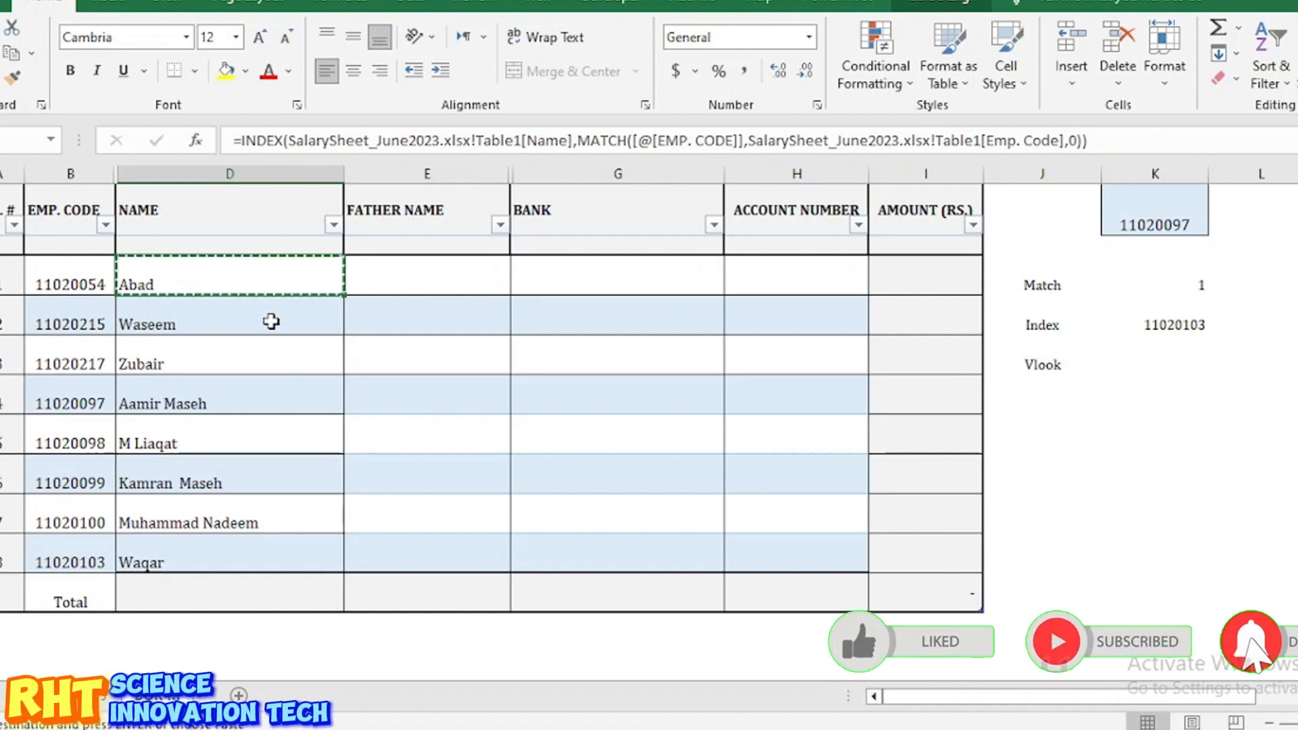
{"action": "left_click", "coordinate": [412, 279]}
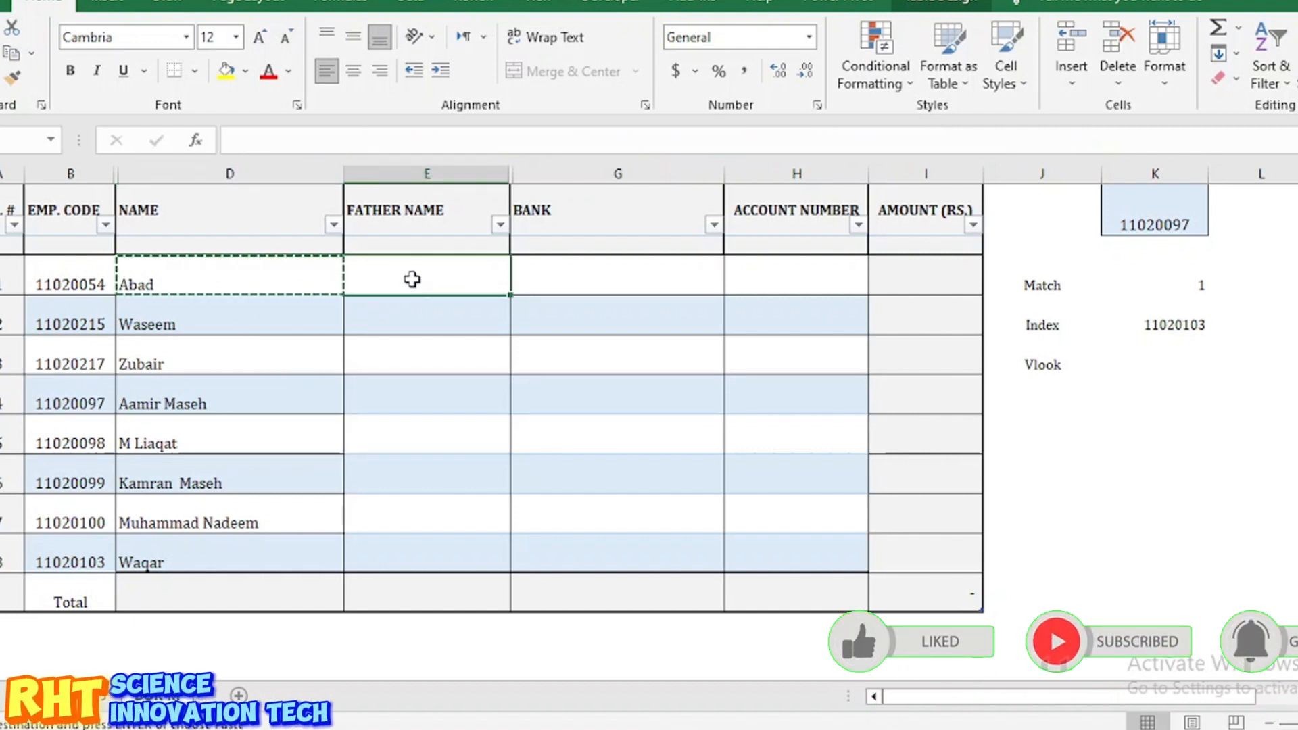
{"action": "type", "text": "=INDEX(SalarySheet_June2023.xlsx!Table1[Name],MATCH([@[EMP. CODE]],SalarySheet_June2023.xlsx!Table1[Emp. Code],0))"}
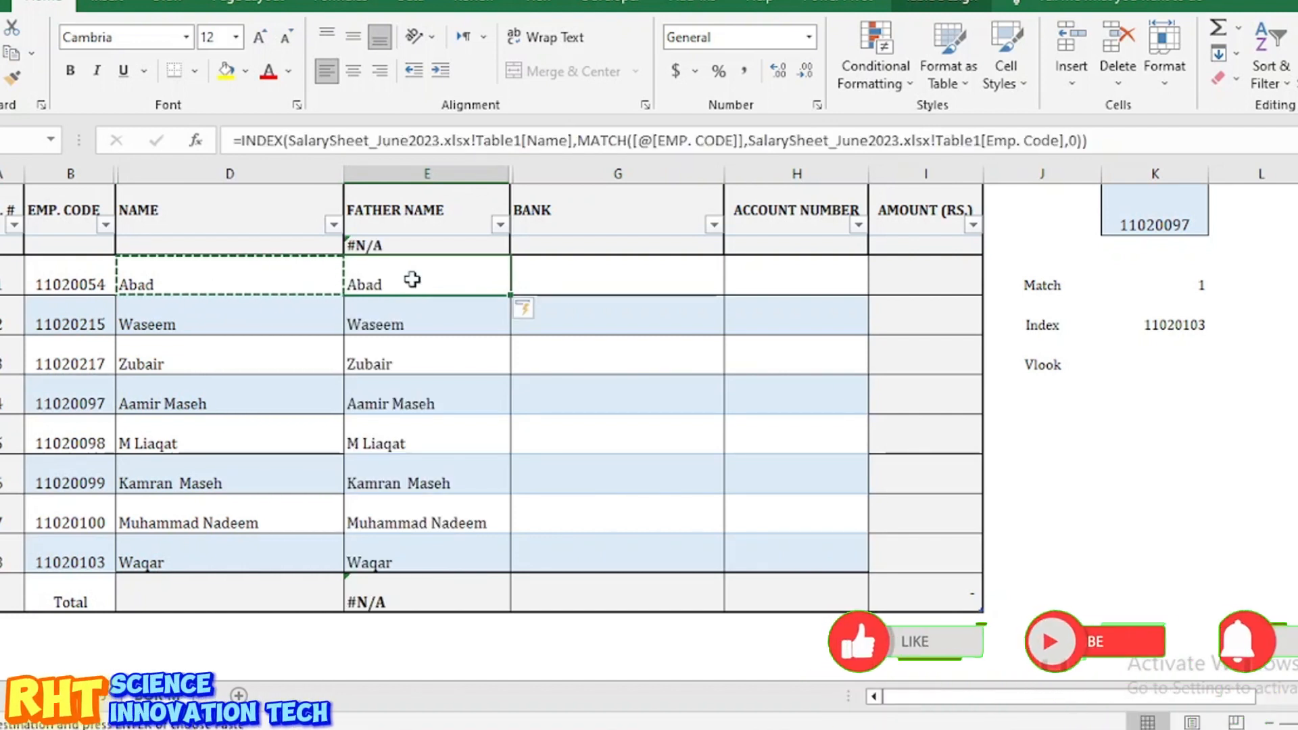
{"action": "left_click", "coordinate": [513, 141]}
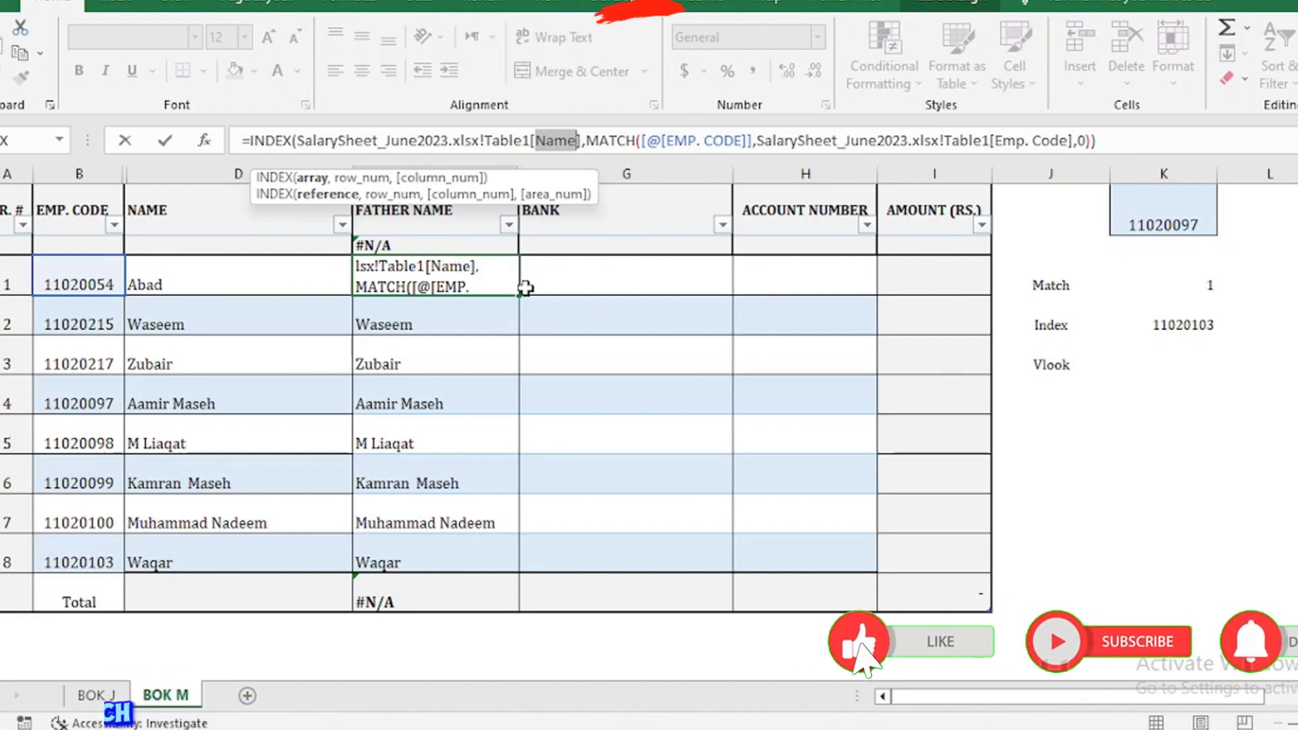
{"action": "key", "text": "BackSpace"}
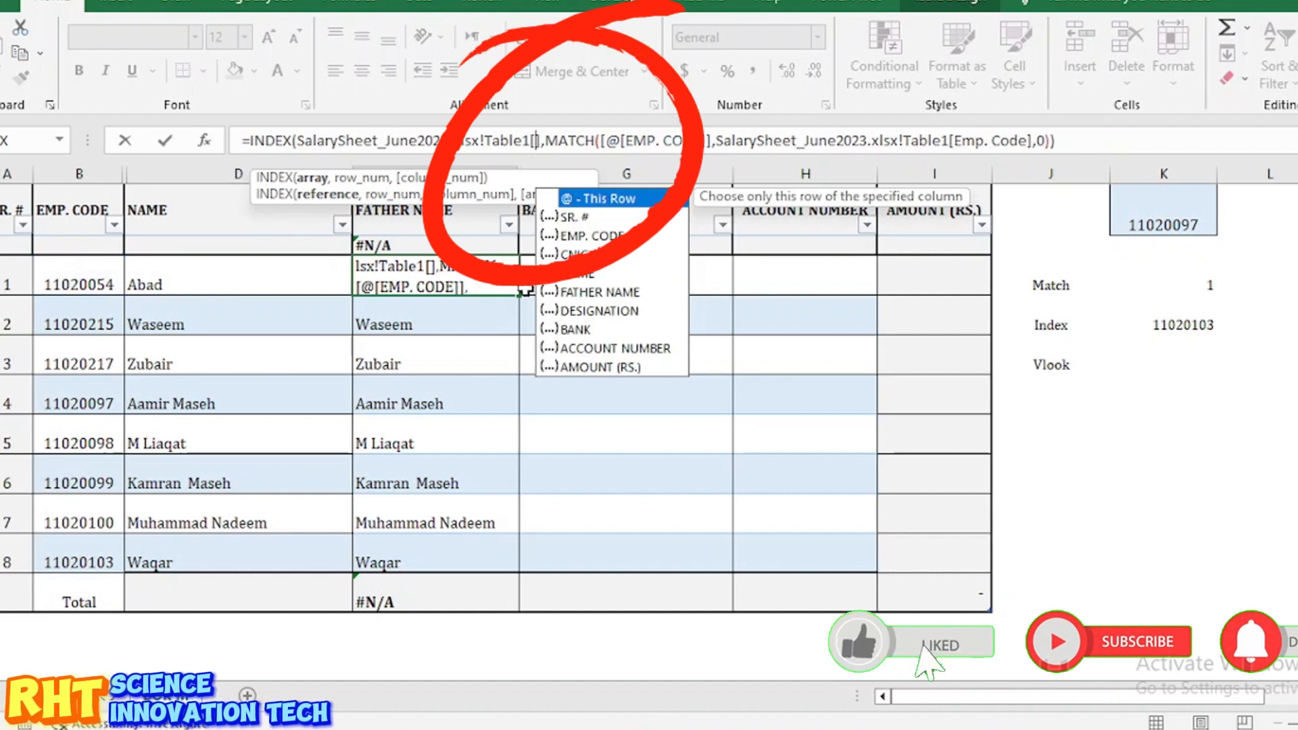
{"action": "double_click", "coordinate": [594, 292]}
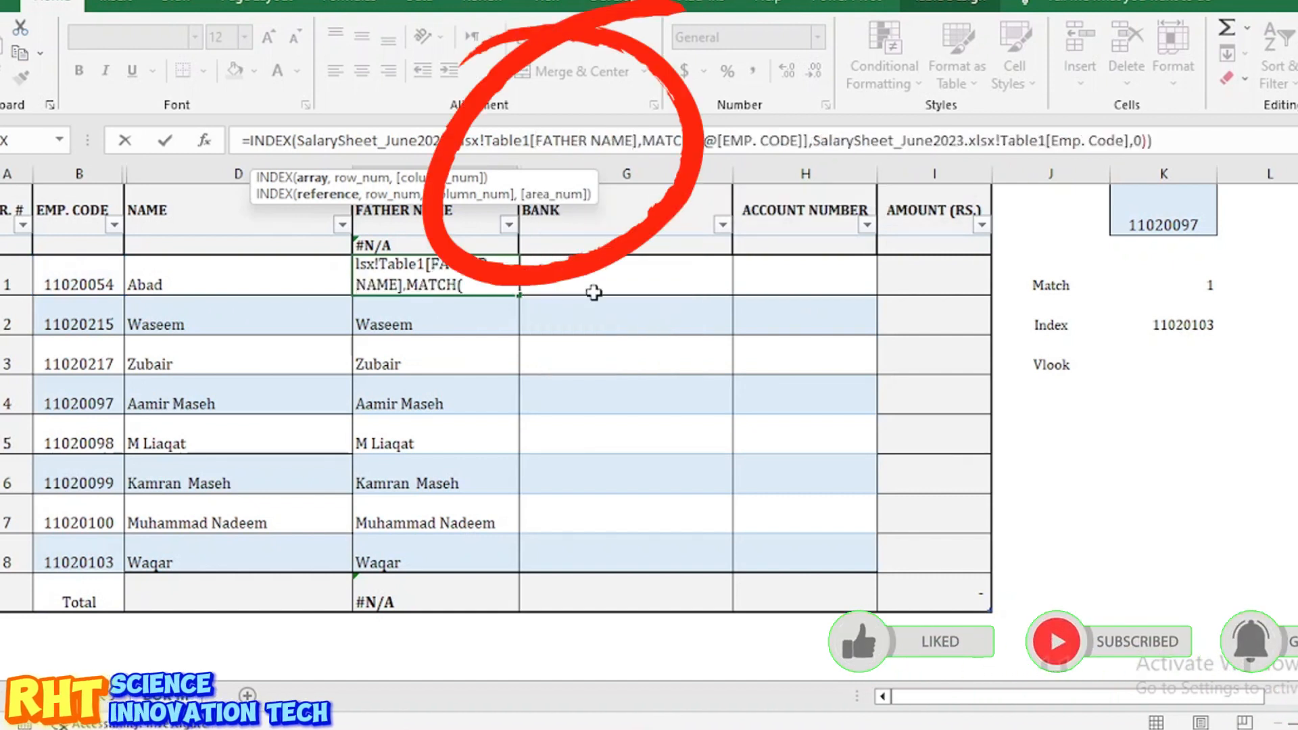
{"action": "key", "text": "ctrl+Return"}
{"action": "key", "text": "Return"}
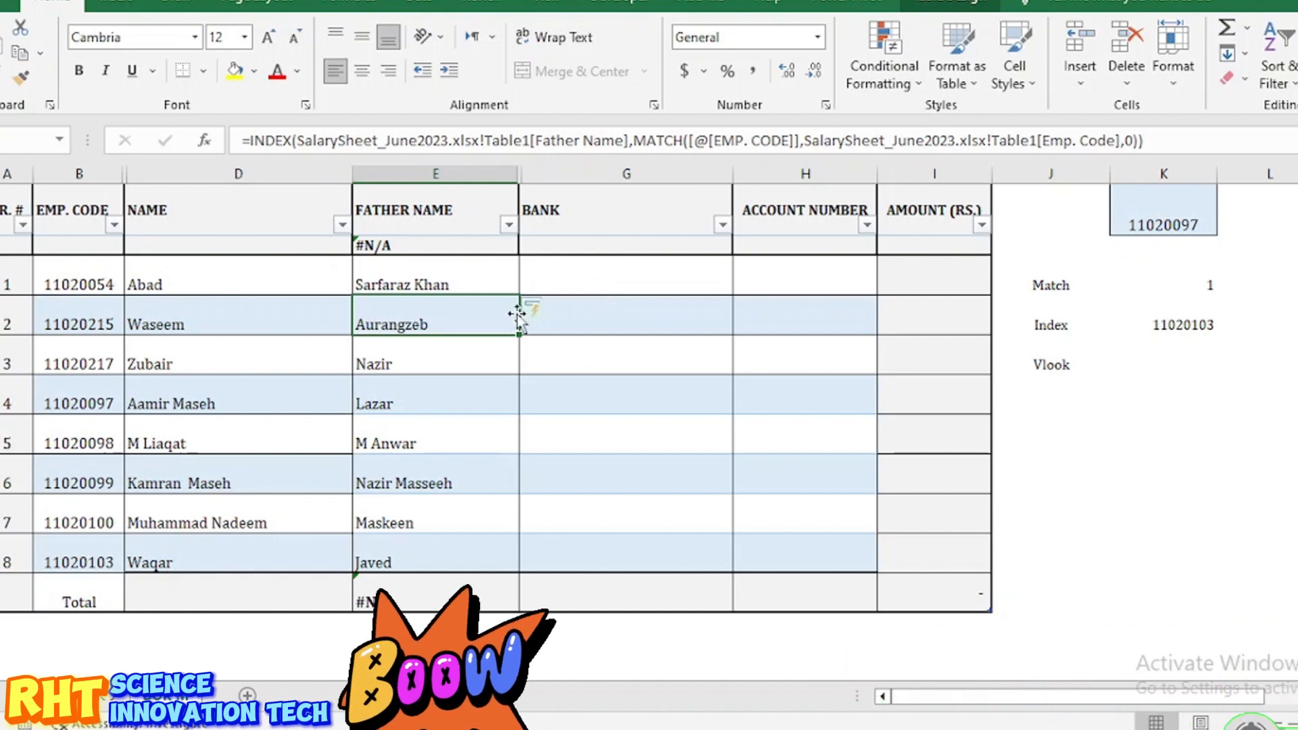
Step: Delete the #N/A cells above the first employee and in the Total row of FATHER NAME
{"action": "left_click", "coordinate": [418, 281]}
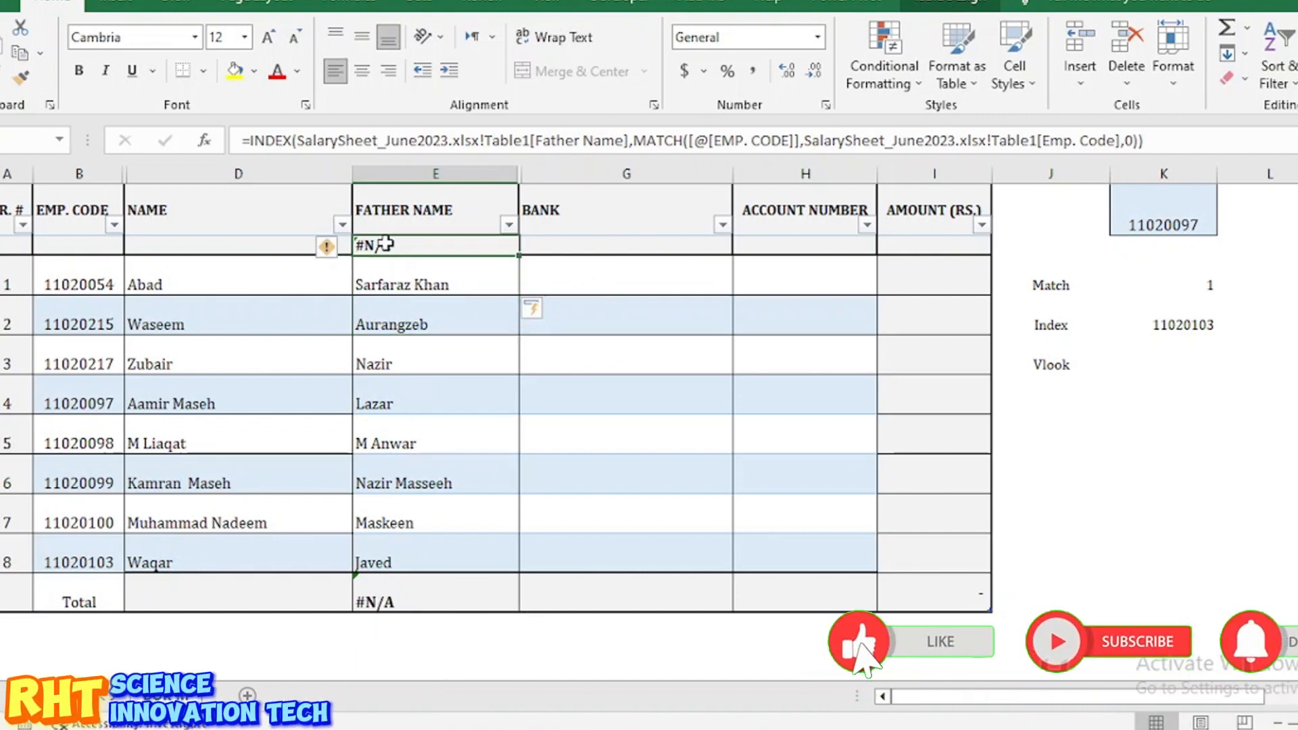
{"action": "key", "text": "Delete"}
{"action": "left_click", "coordinate": [46, 250]}
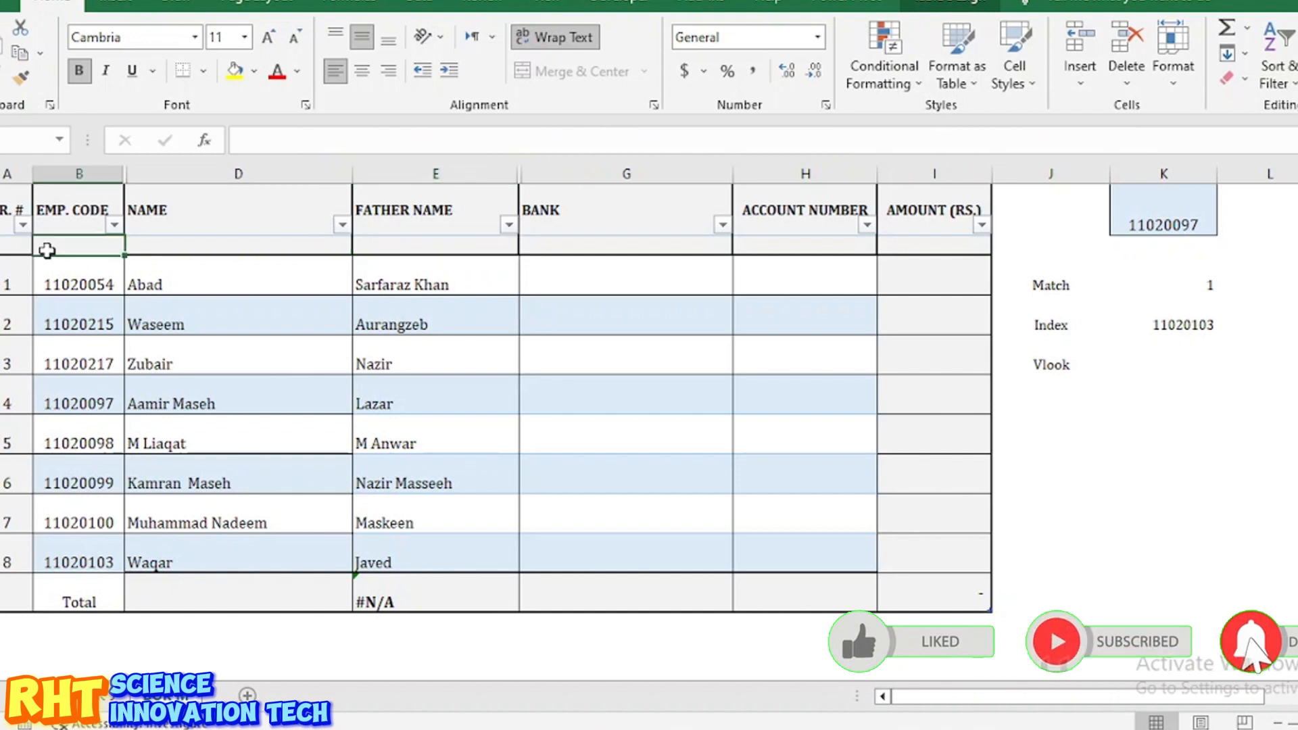
{"action": "left_click", "coordinate": [390, 602]}
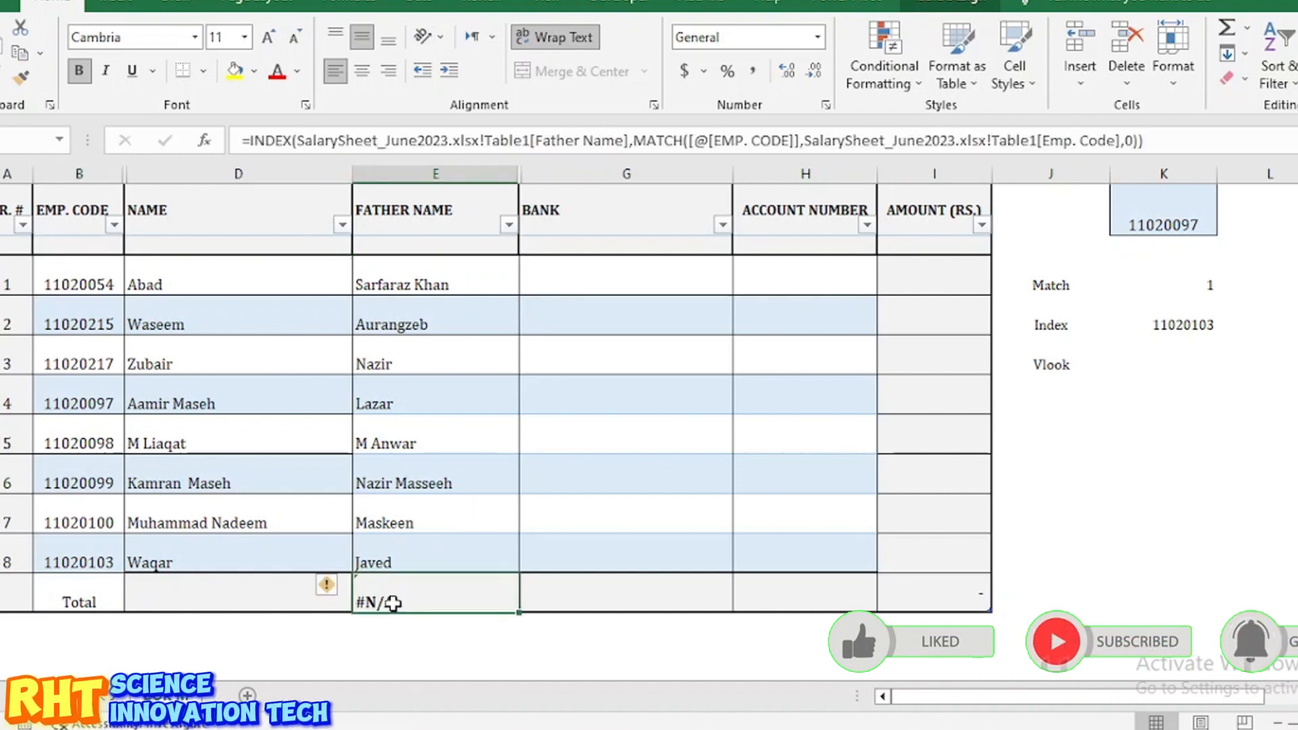
{"action": "key", "text": "Delete"}
{"action": "left_click", "coordinate": [446, 281]}
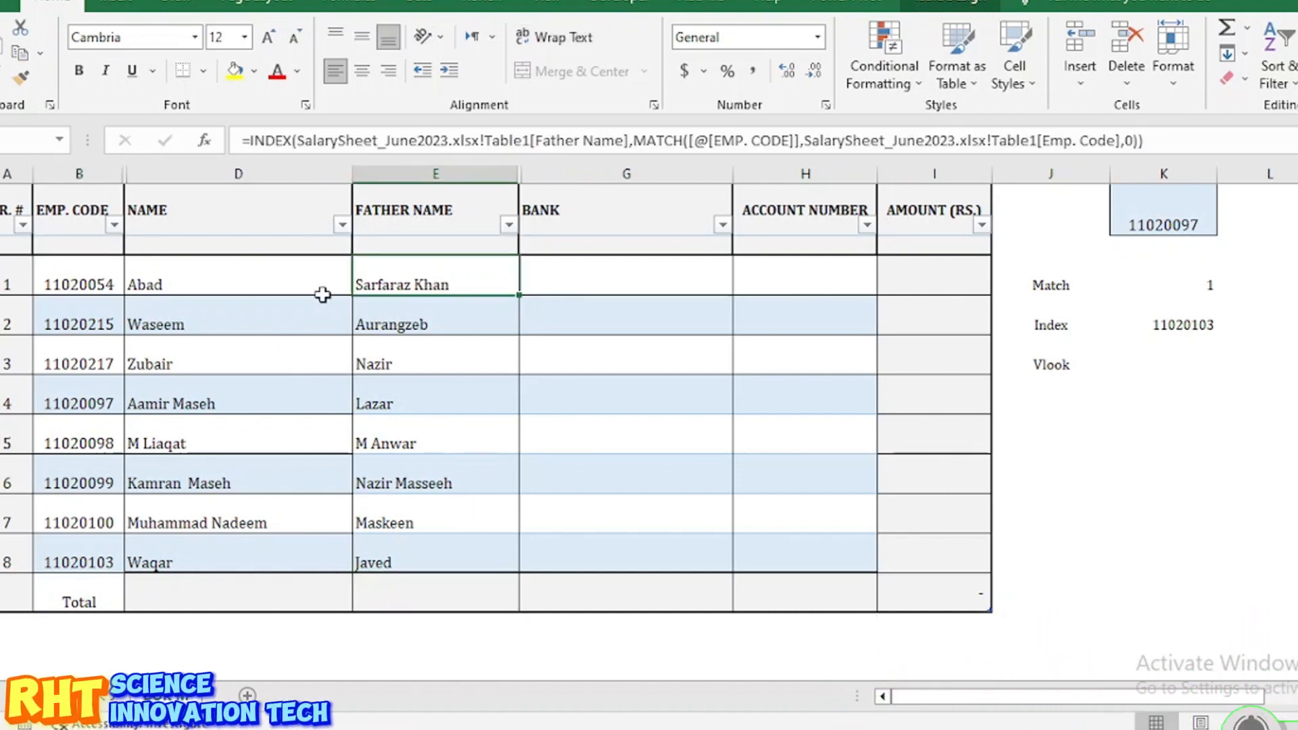
{"action": "left_click", "coordinate": [116, 365]}
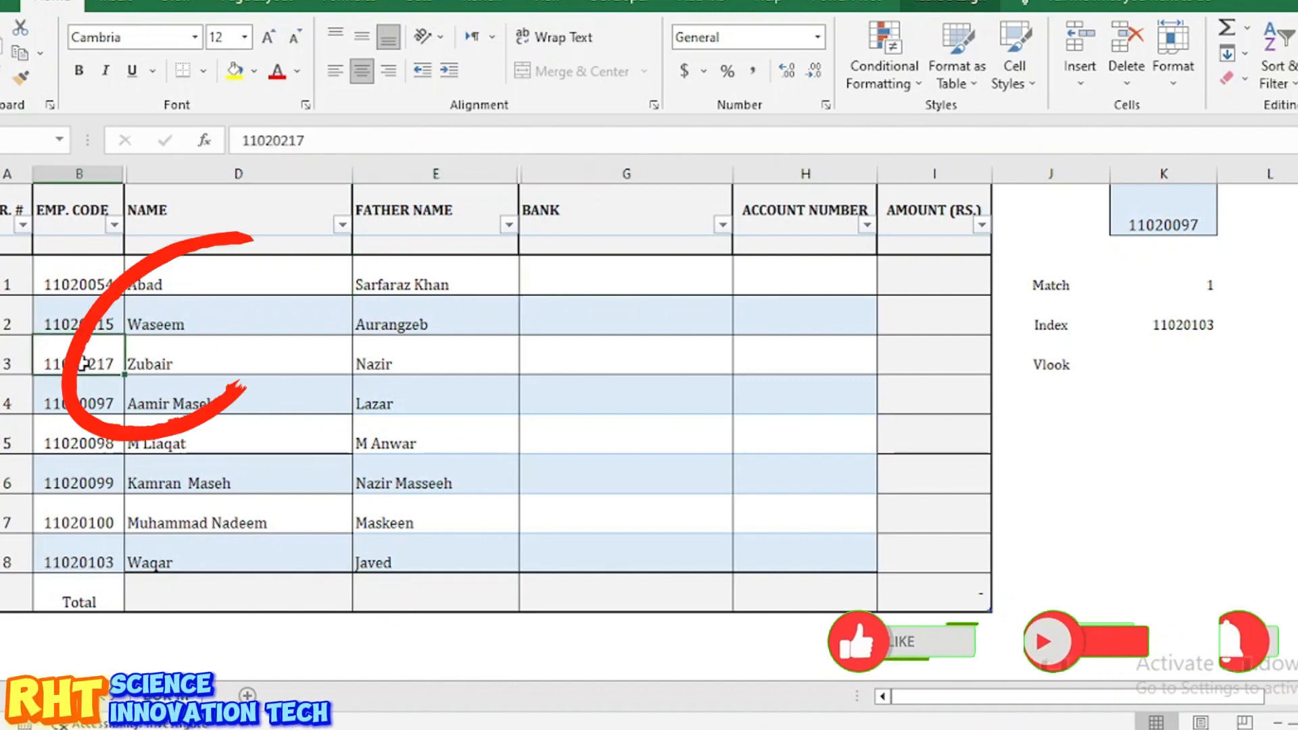
{"action": "left_click", "coordinate": [177, 362]}
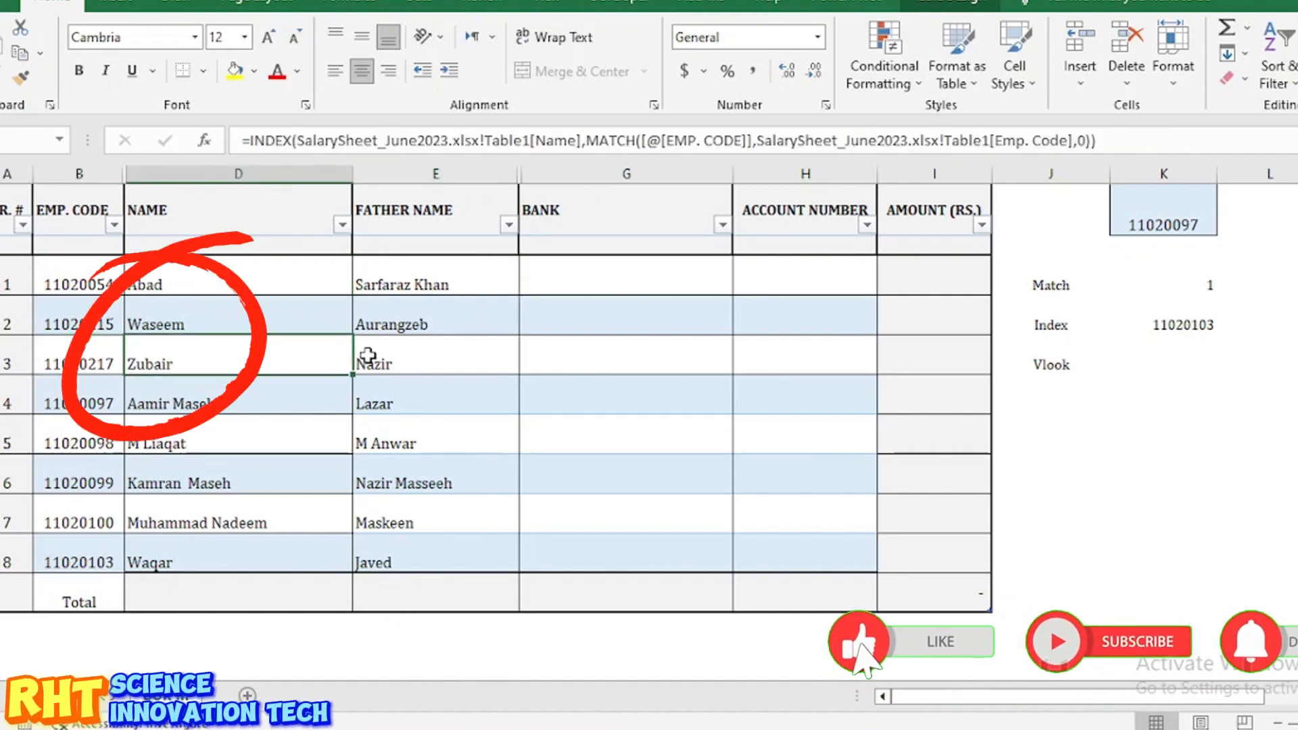
{"action": "key", "text": "Right"}
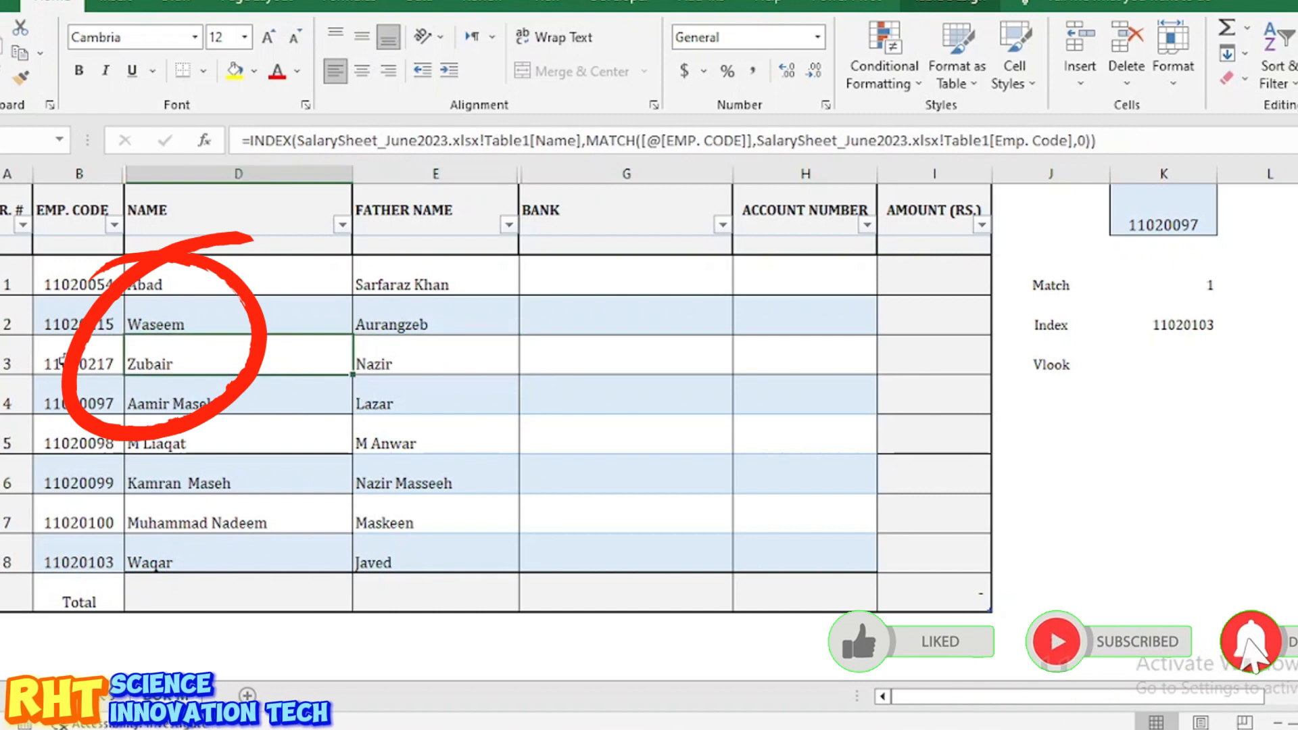
{"action": "left_click", "coordinate": [66, 362]}
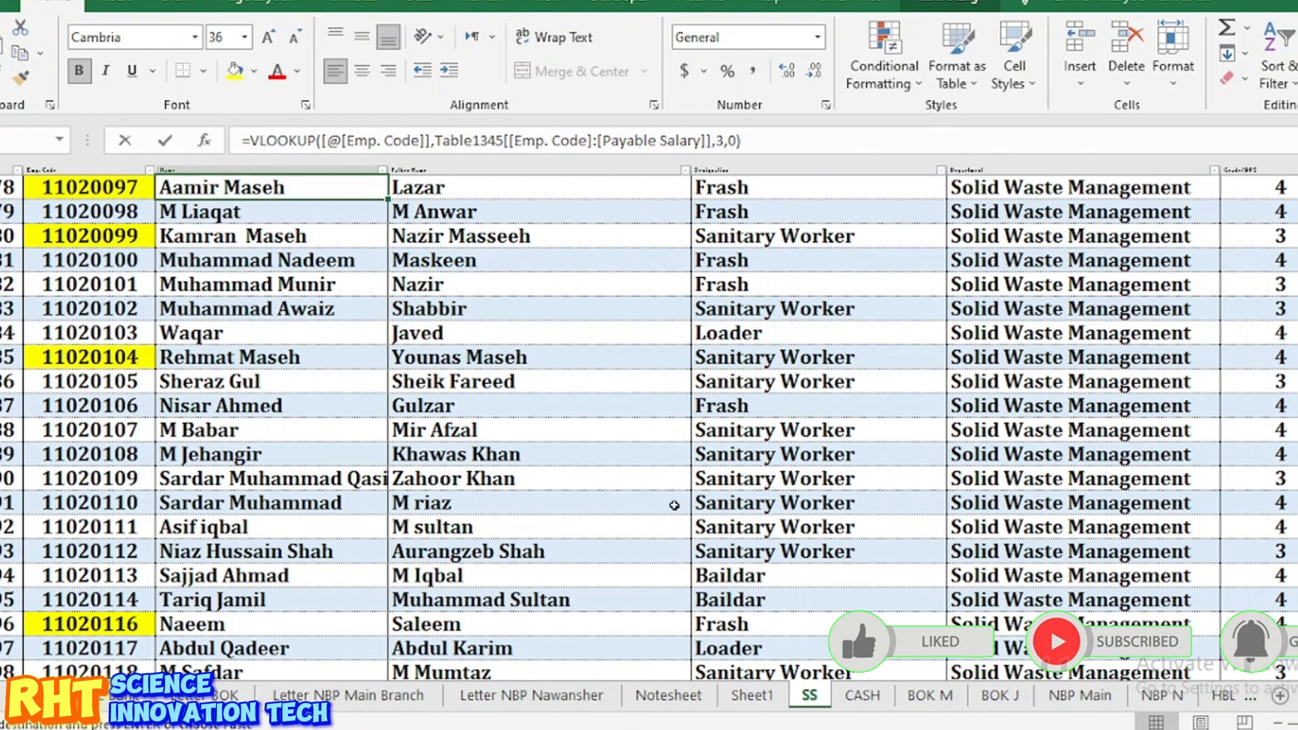
{"action": "key", "text": "ctrl+f"}
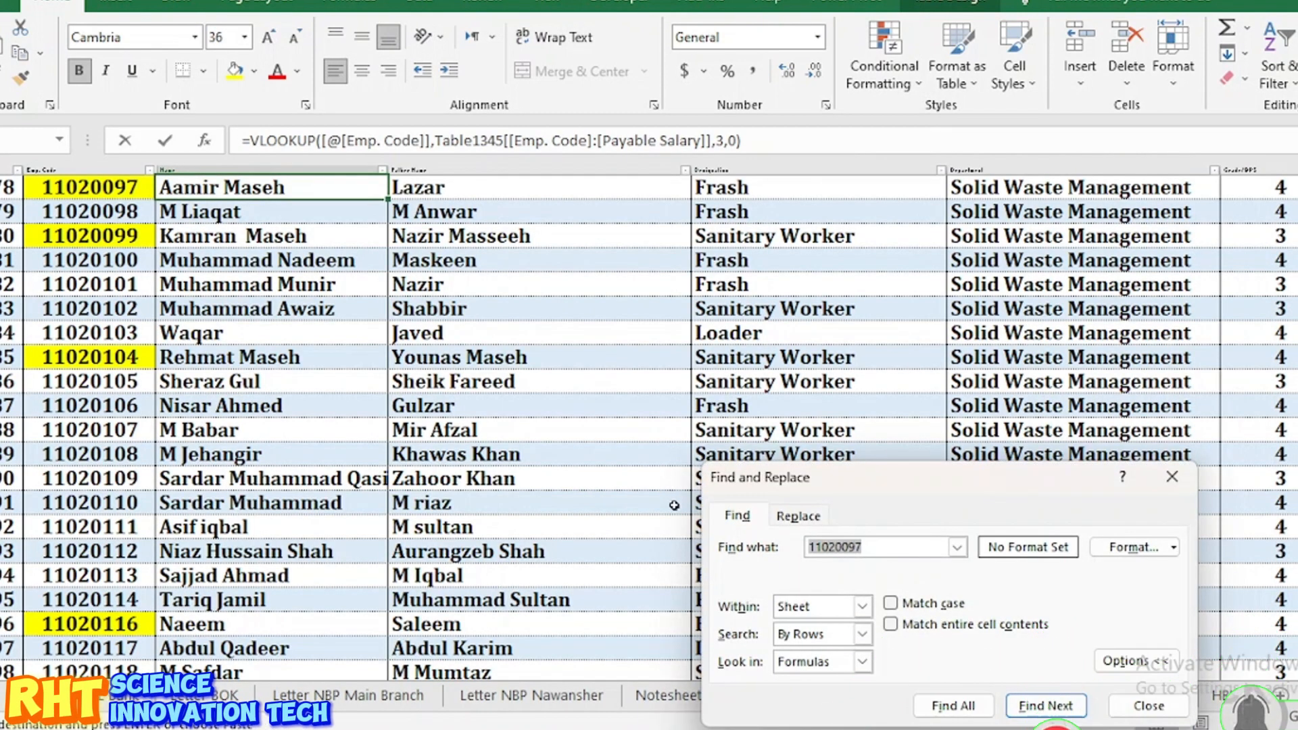
{"action": "left_click", "coordinate": [957, 707]}
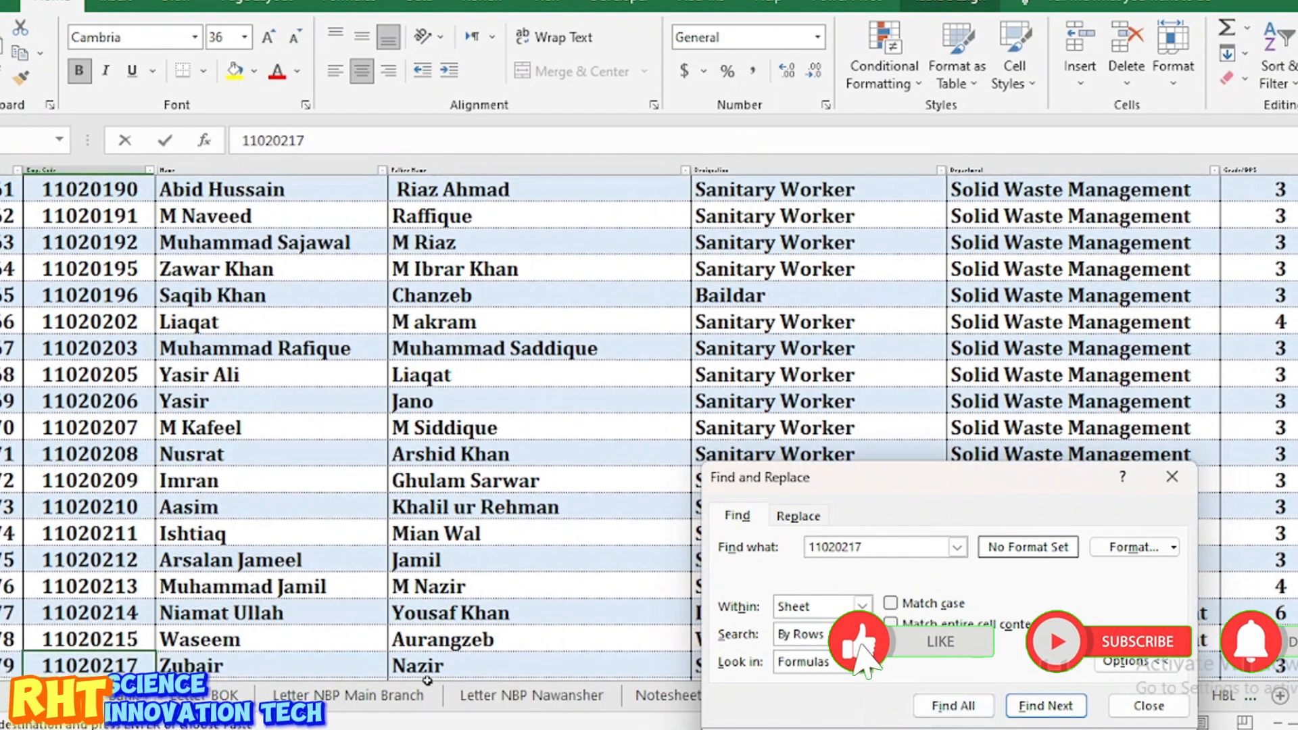
{"action": "left_click", "coordinate": [1157, 490]}
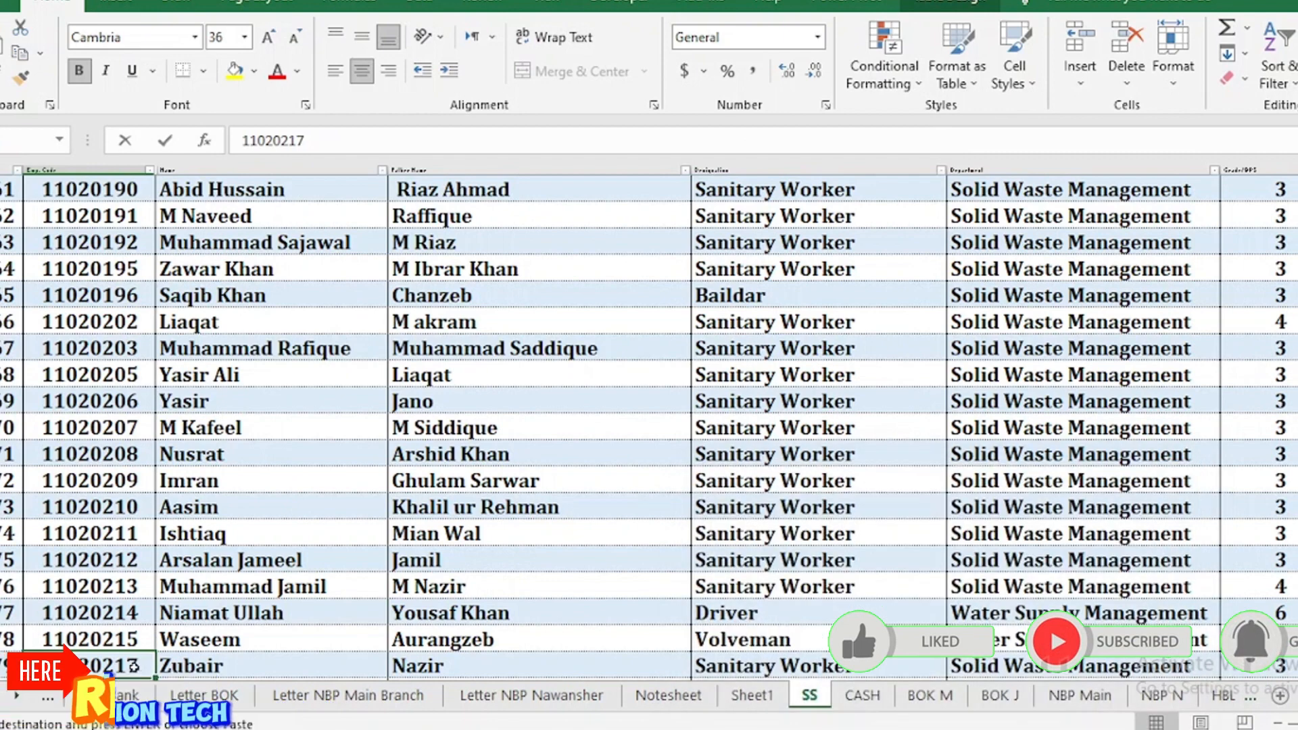
{"action": "left_click_drag", "start_coordinate": [88, 665], "coordinate": [398, 669]}
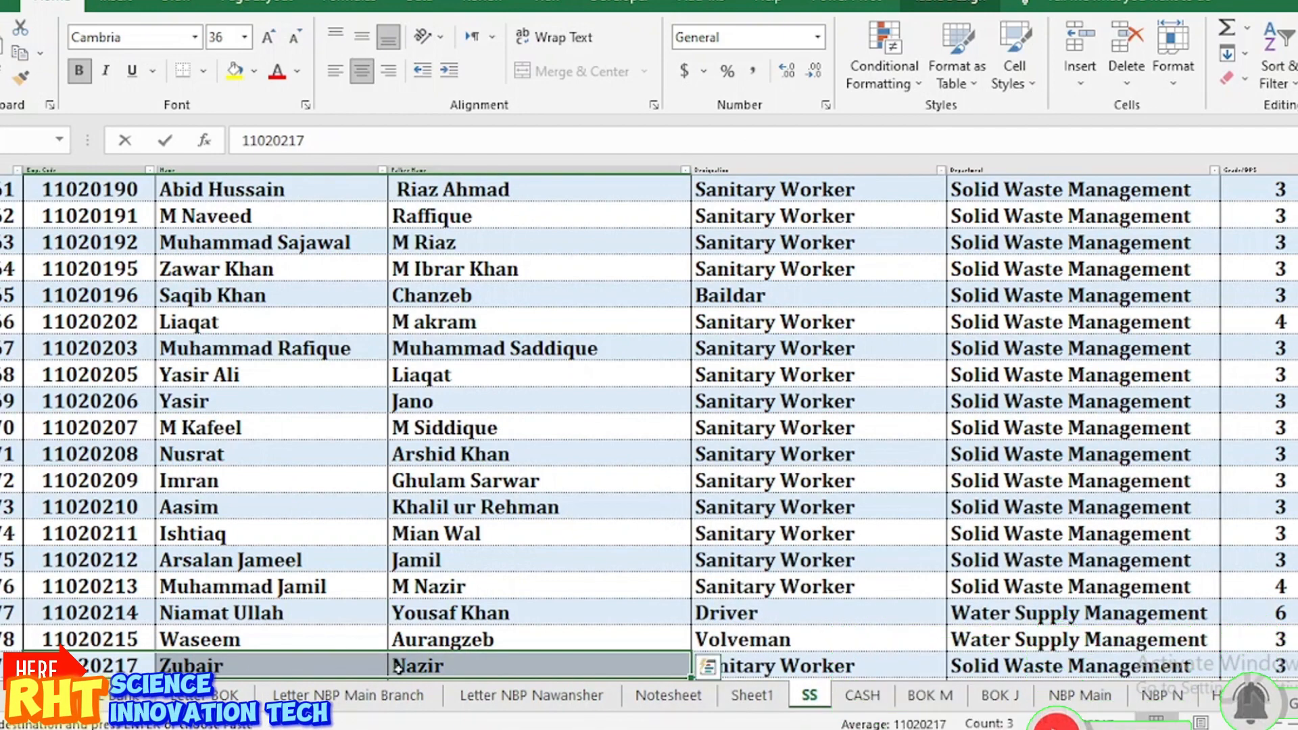
{"action": "left_click", "coordinate": [699, 640]}
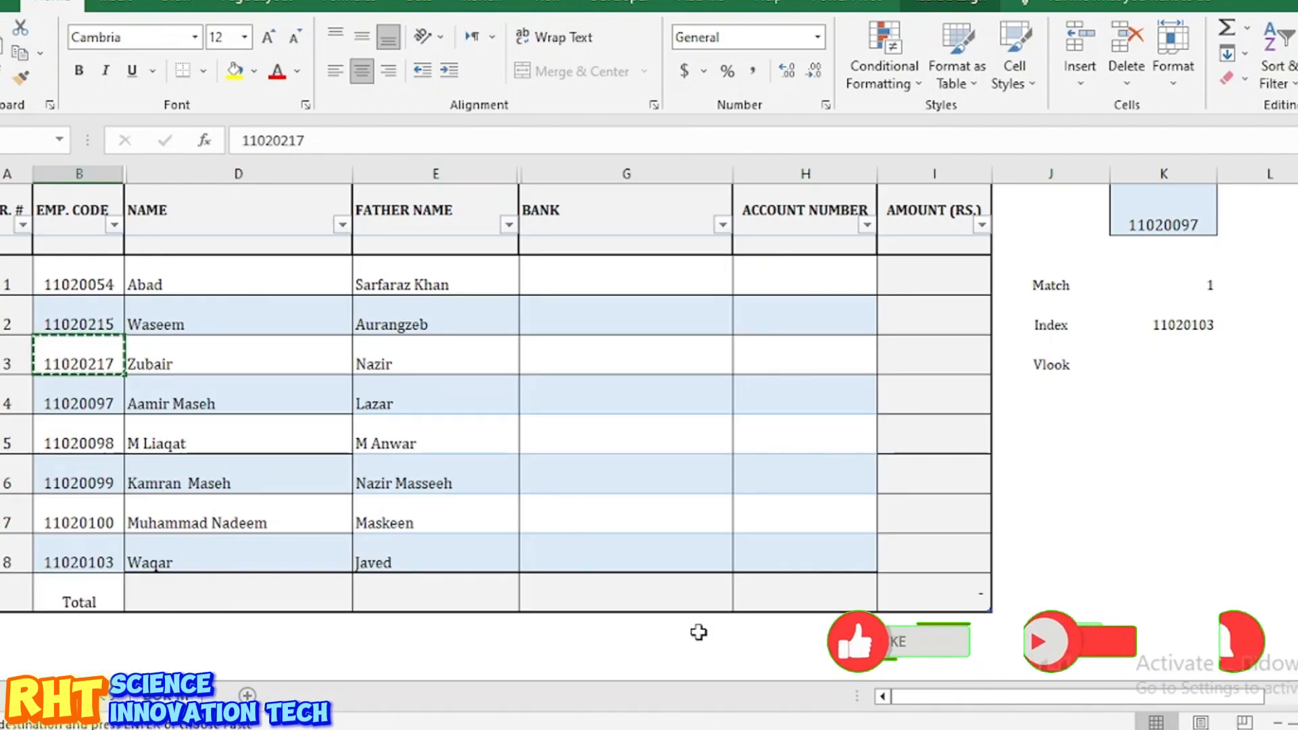
{"action": "left_click", "coordinate": [208, 366]}
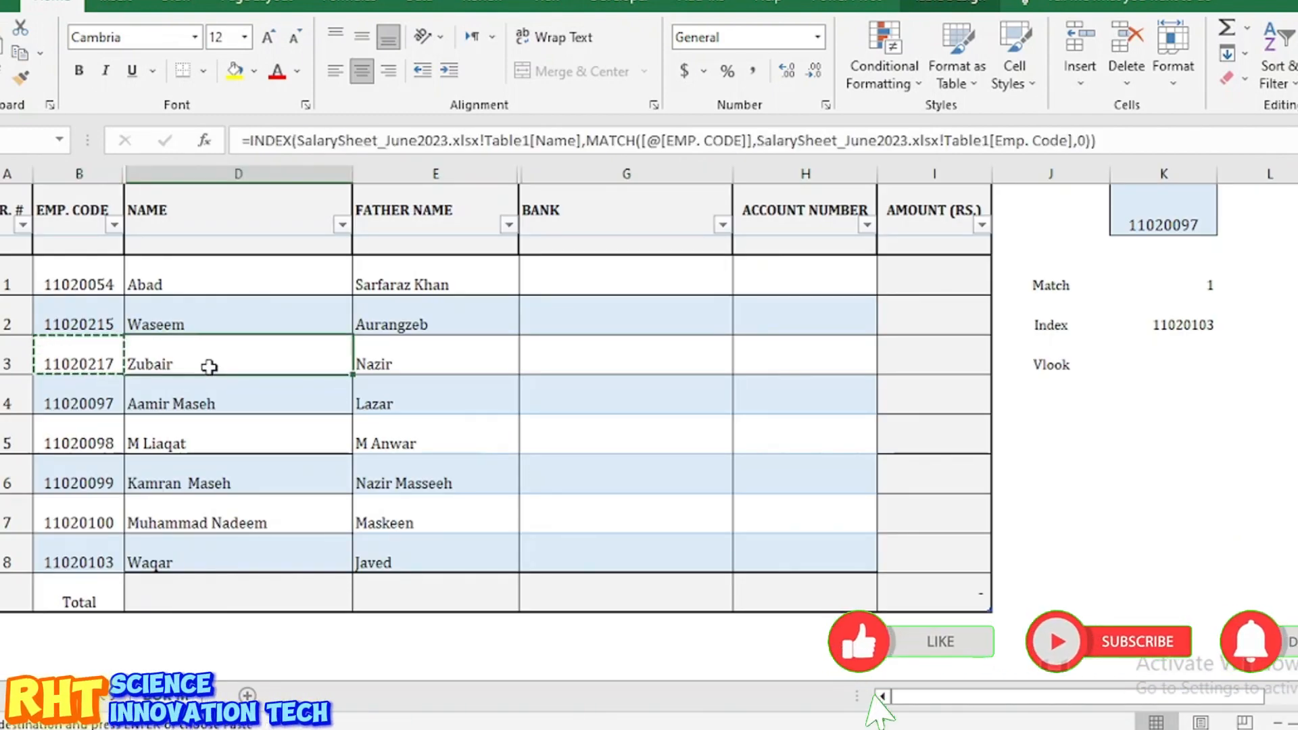
Step: Copy the father name lookup formula into the first BANK cell
{"action": "left_click", "coordinate": [394, 348]}
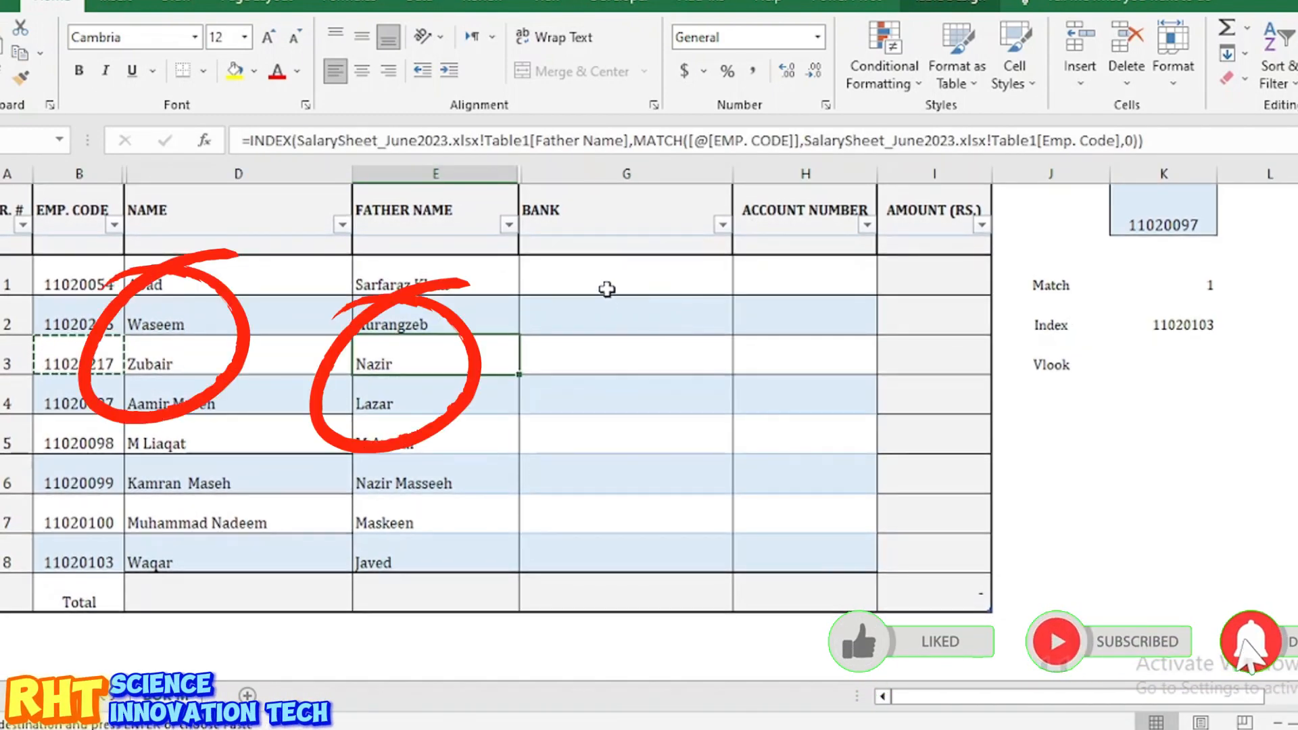
{"action": "left_click", "coordinate": [602, 278]}
{"action": "left_click", "coordinate": [434, 275]}
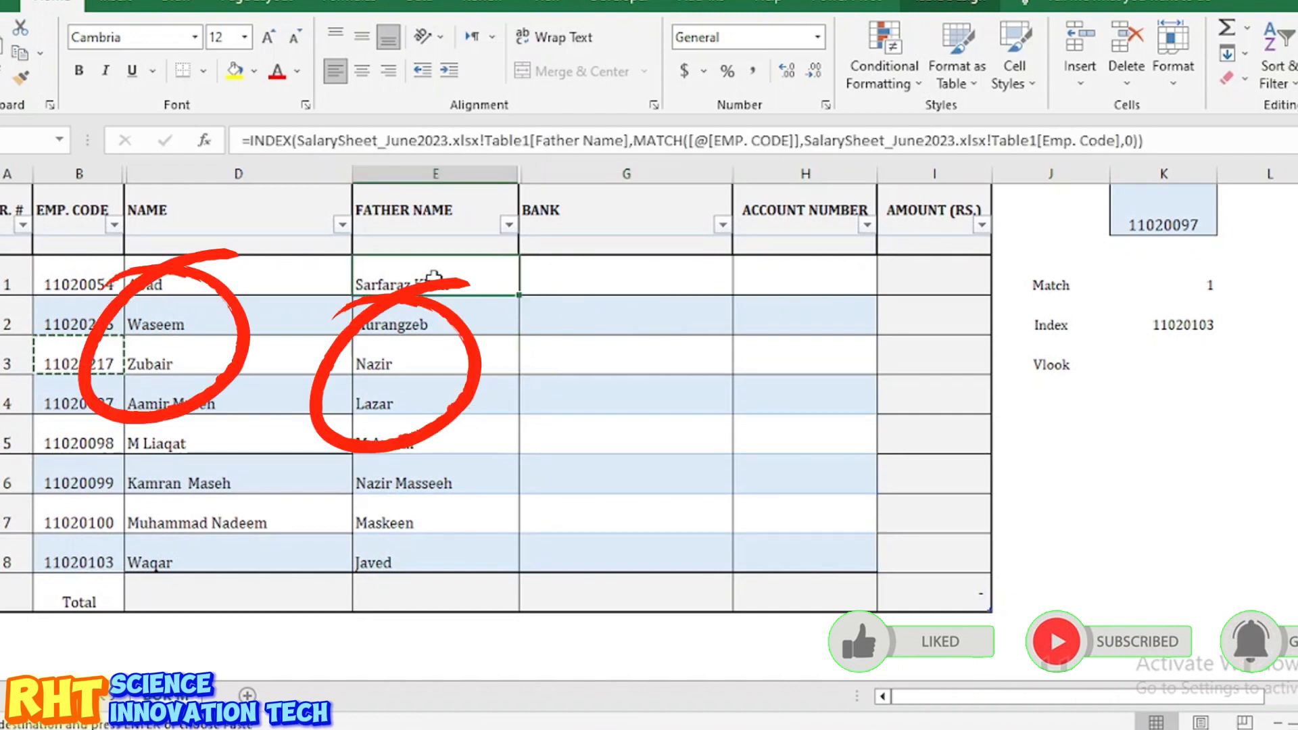
{"action": "key", "text": "ctrl+c"}
{"action": "left_click", "coordinate": [566, 272]}
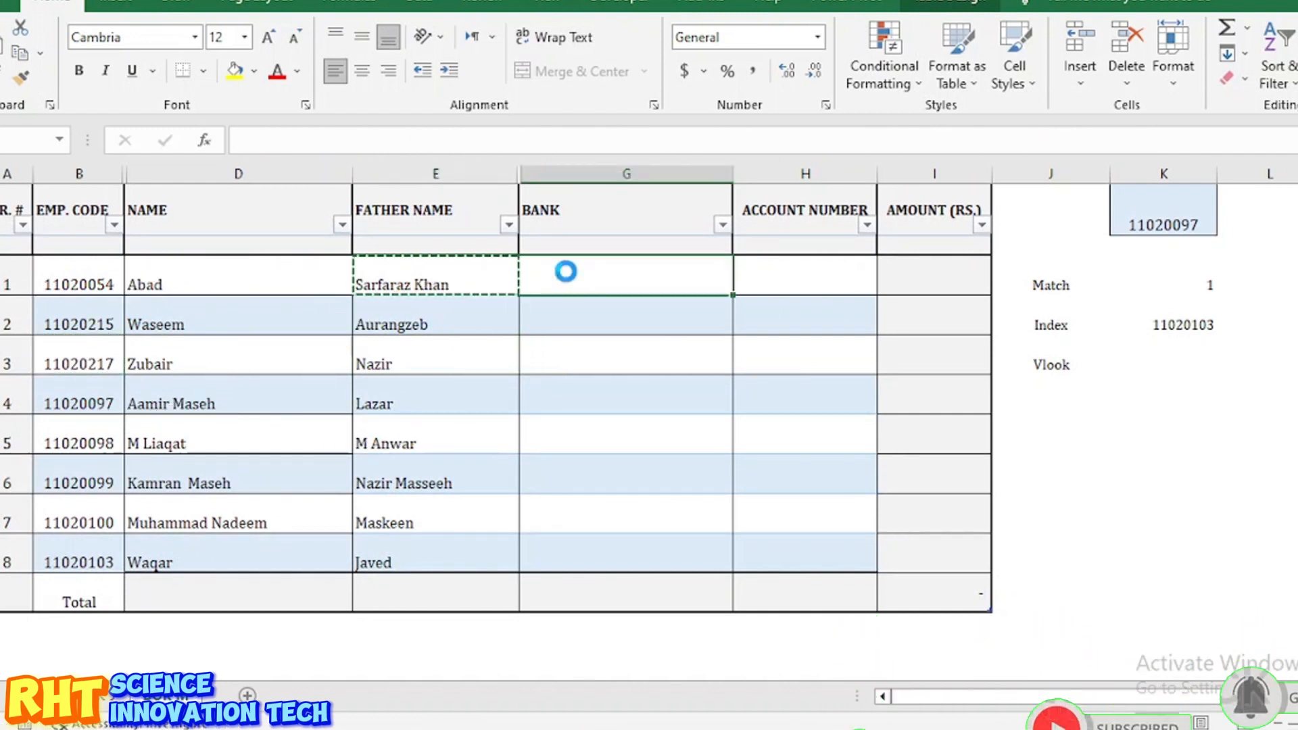
{"action": "key", "text": "ctrl+v"}
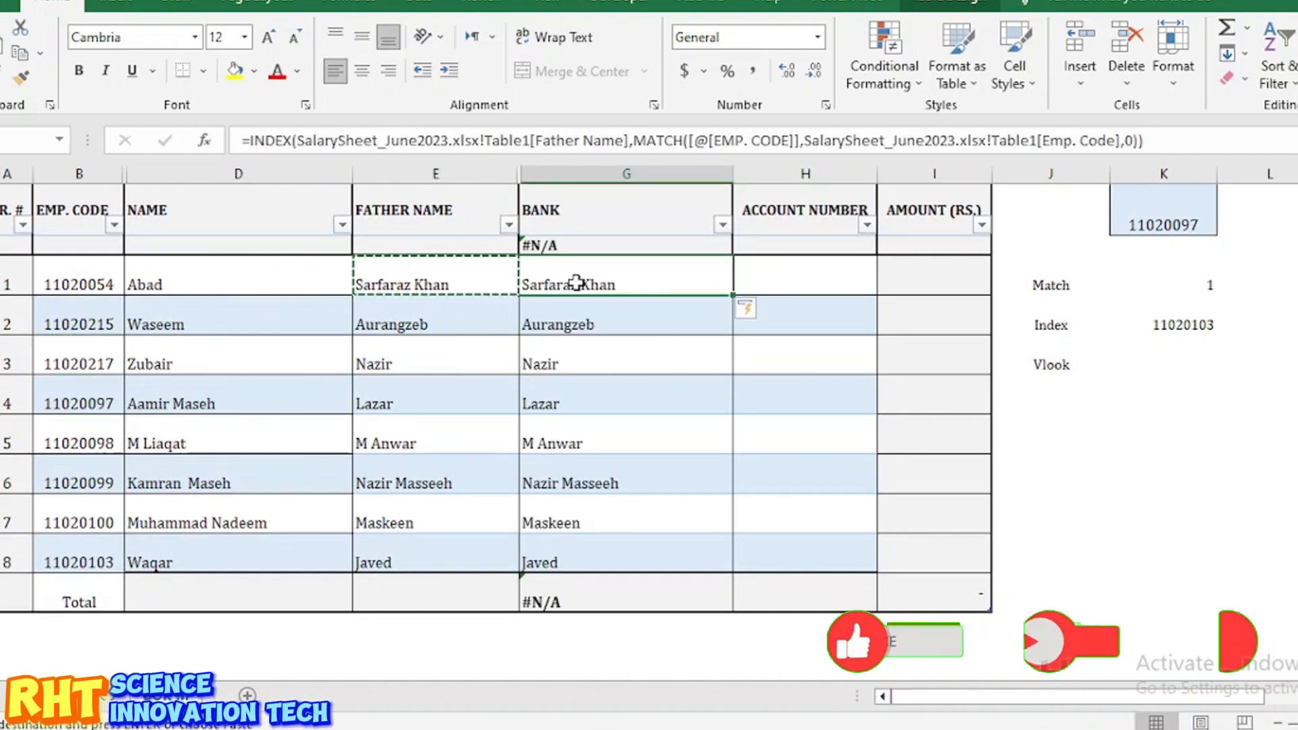
Step: Change the pasted formula's returned column to Table1[Bank] and enter it to fill the branches
{"action": "left_click", "coordinate": [585, 140]}
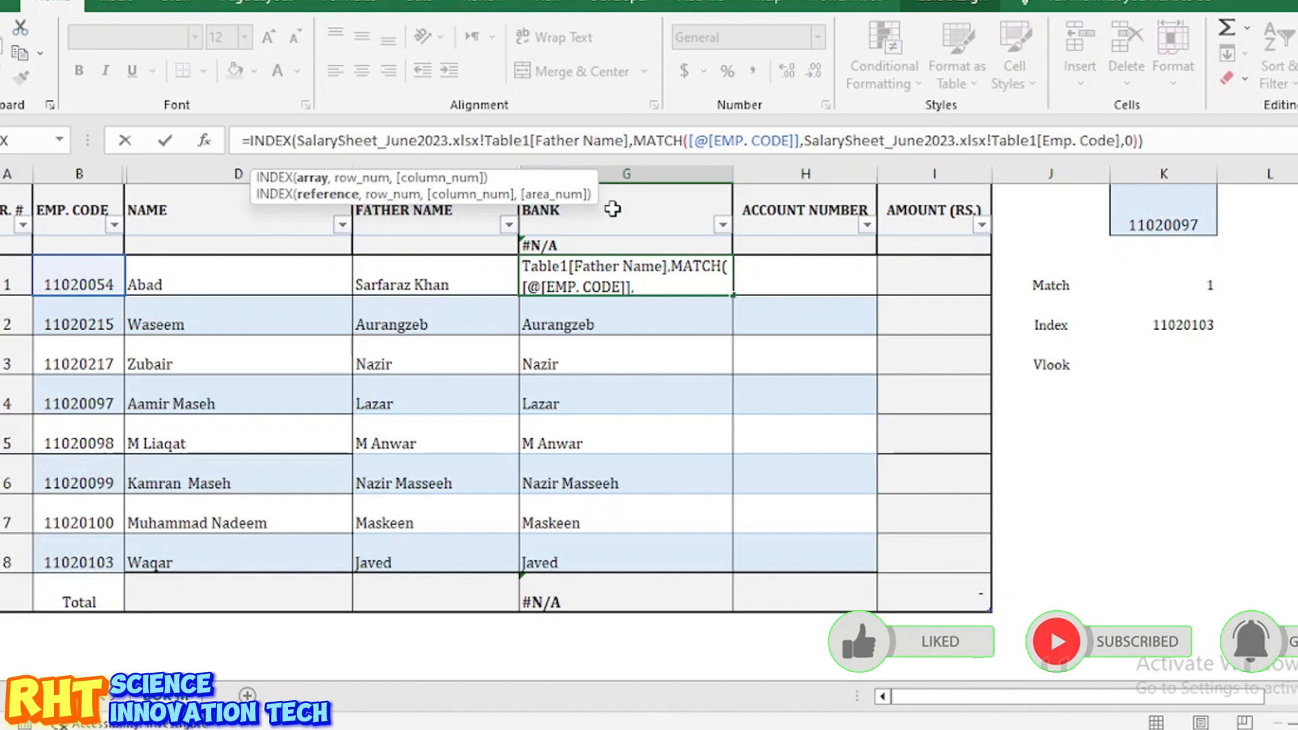
{"action": "key", "text": "BackSpace"}
{"action": "key", "text": "BackSpace"}
{"action": "key", "text": "BackSpace"}
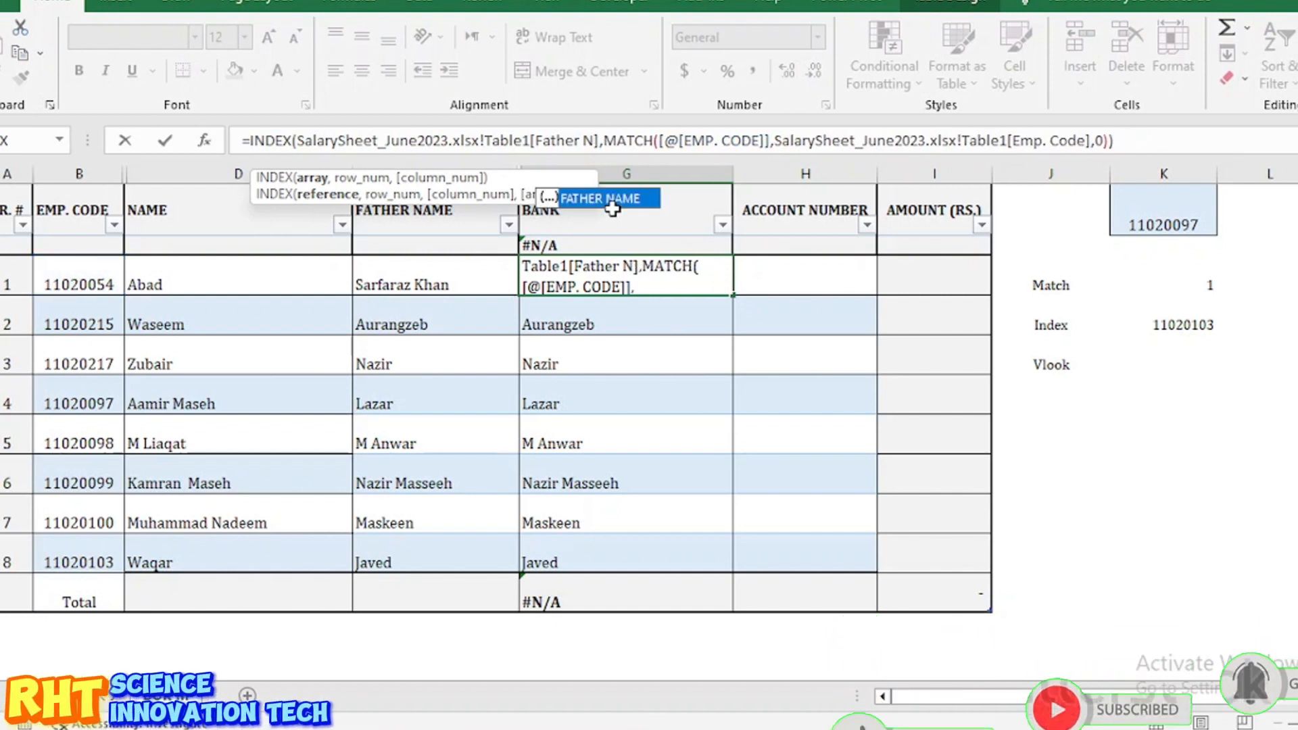
{"action": "key", "text": "BackSpace"}
{"action": "key", "text": "BackSpace"}
{"action": "key", "text": "BackSpace"}
{"action": "key", "text": "BackSpace"}
{"action": "key", "text": "BackSpace"}
{"action": "key", "text": "BackSpace"}
{"action": "key", "text": "BackSpace"}
{"action": "key", "text": "BackSpace"}
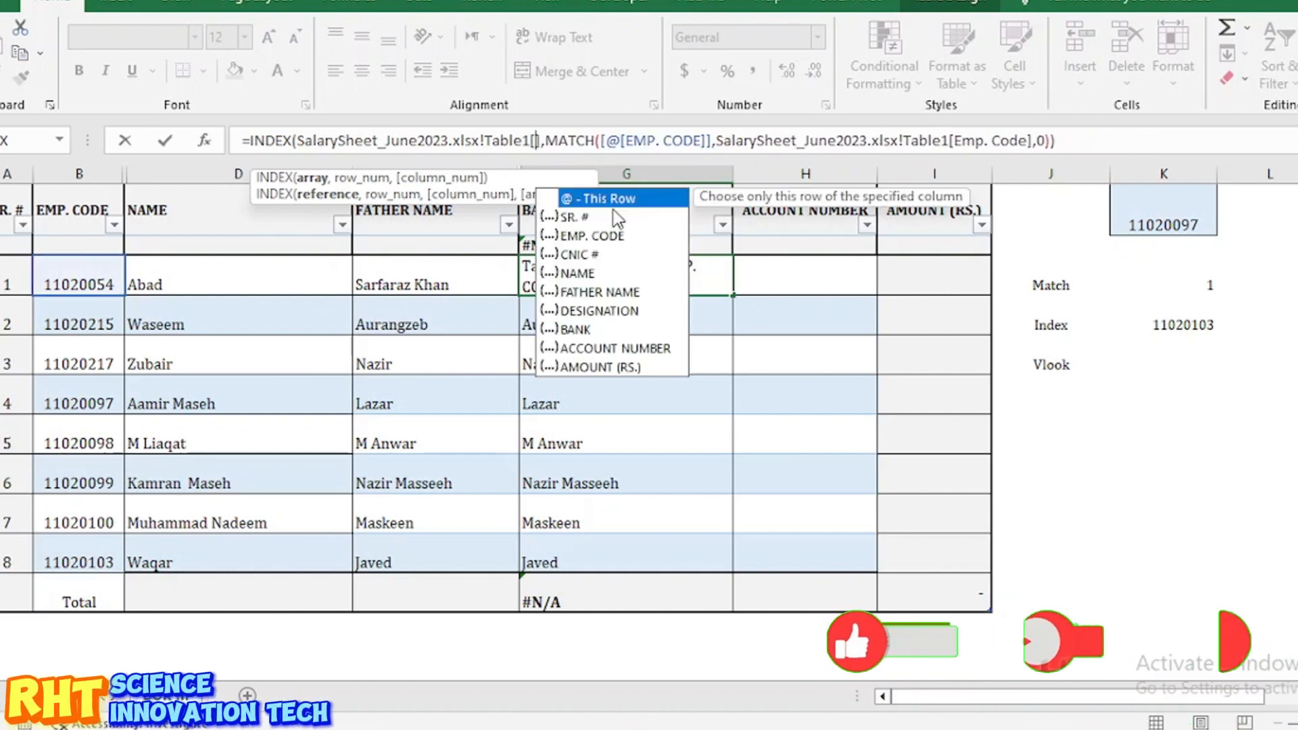
{"action": "double_click", "coordinate": [581, 329]}
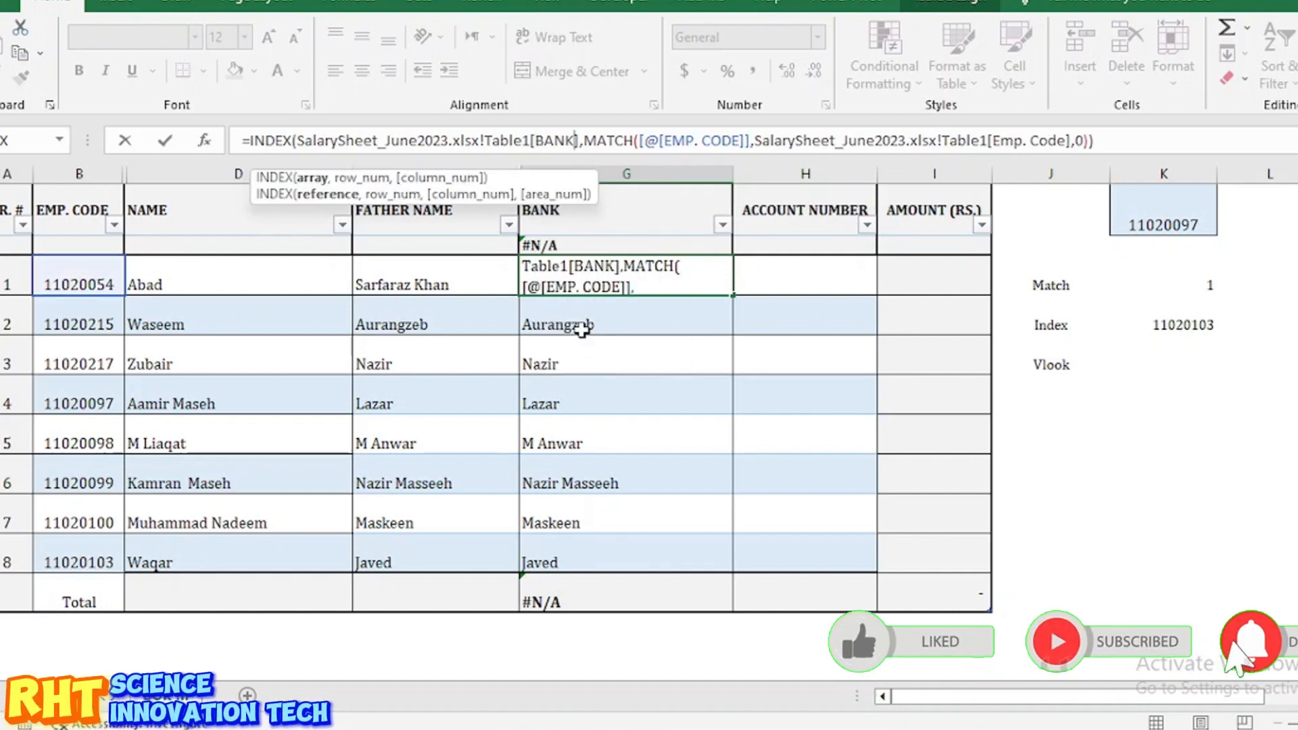
{"action": "key", "text": "Return"}
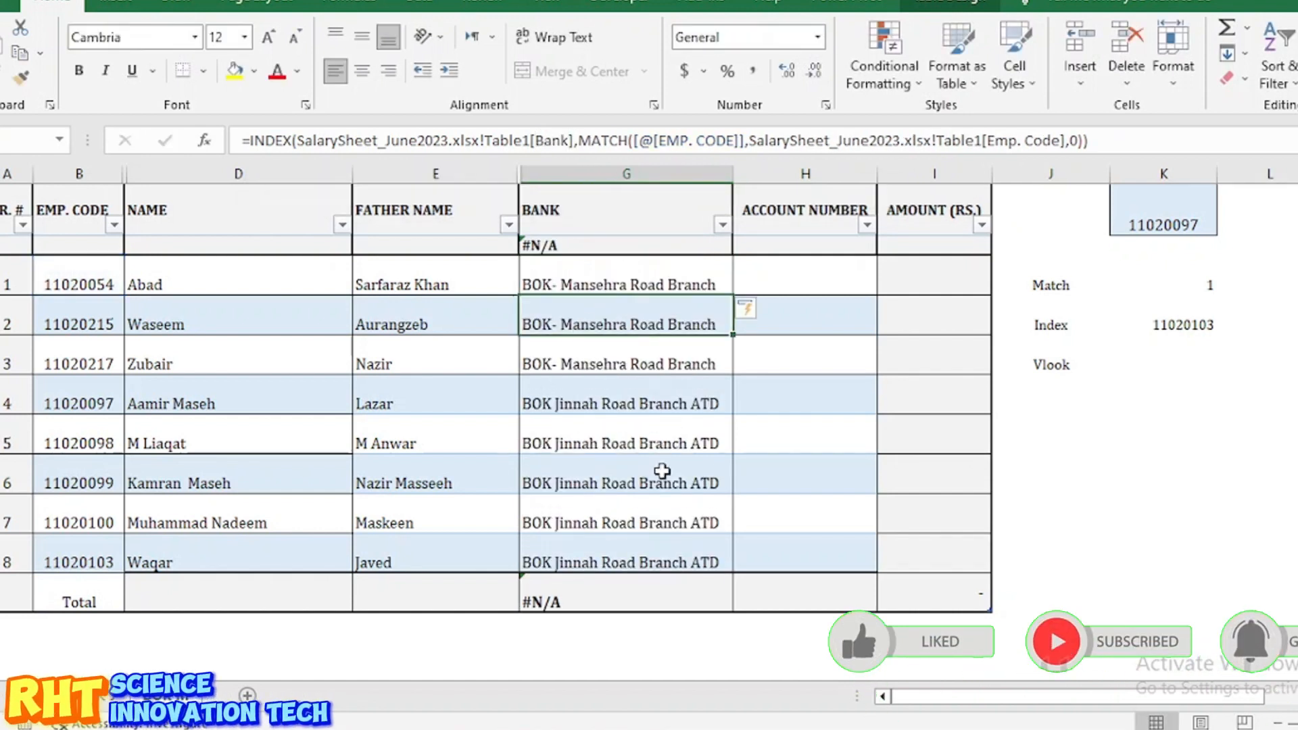
{"action": "left_click", "coordinate": [600, 324]}
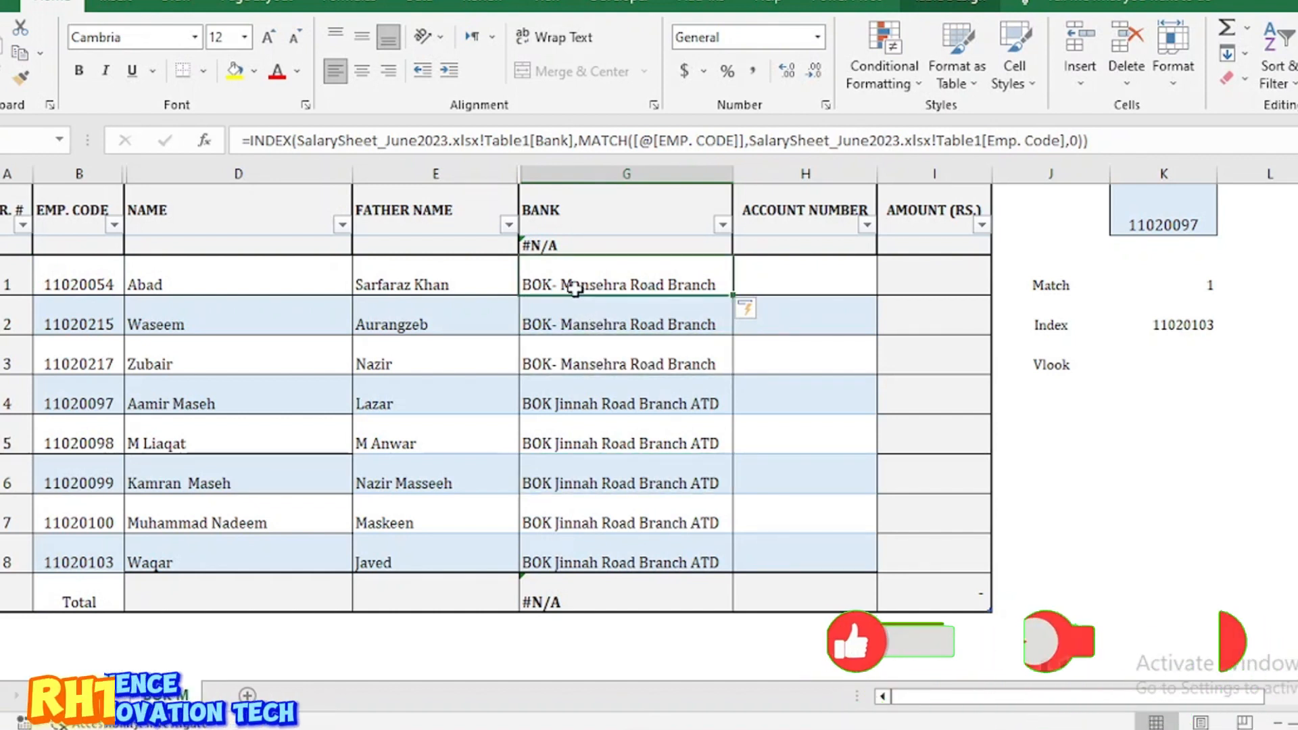
{"action": "left_click_drag", "start_coordinate": [580, 315], "coordinate": [573, 544]}
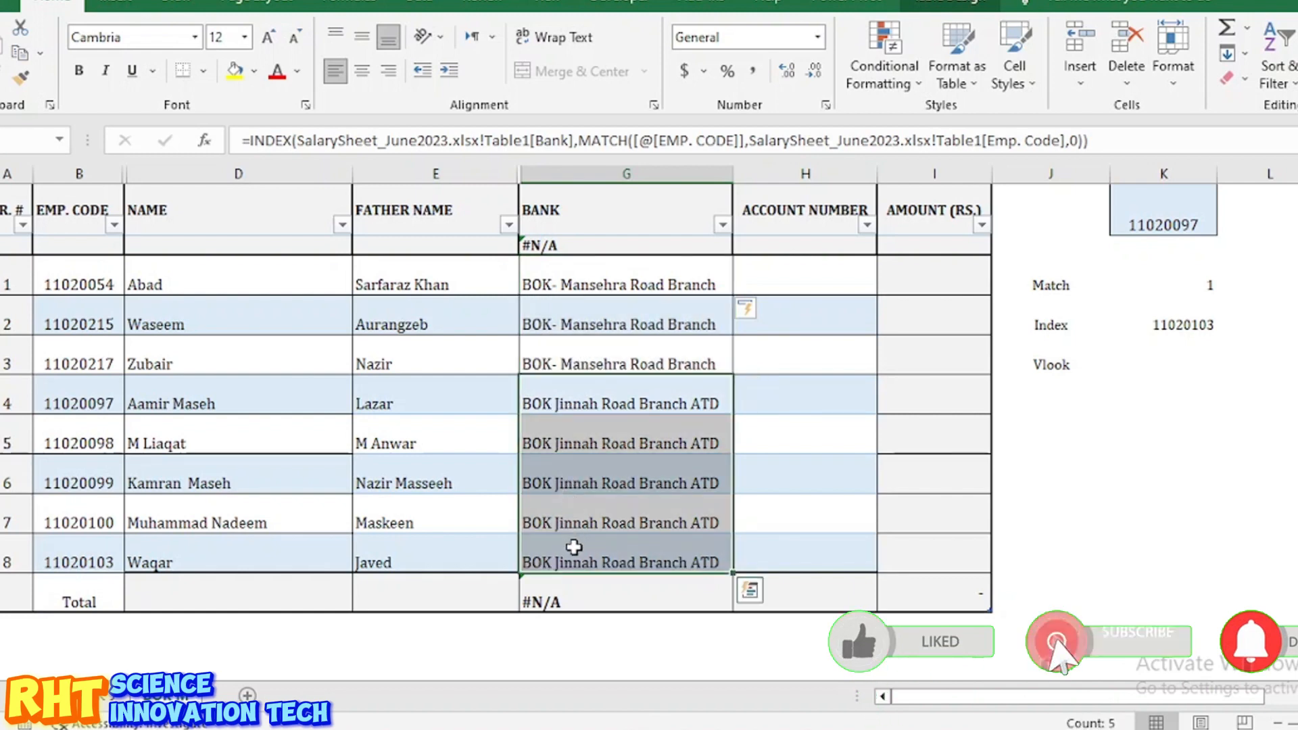
{"action": "left_click", "coordinate": [568, 591]}
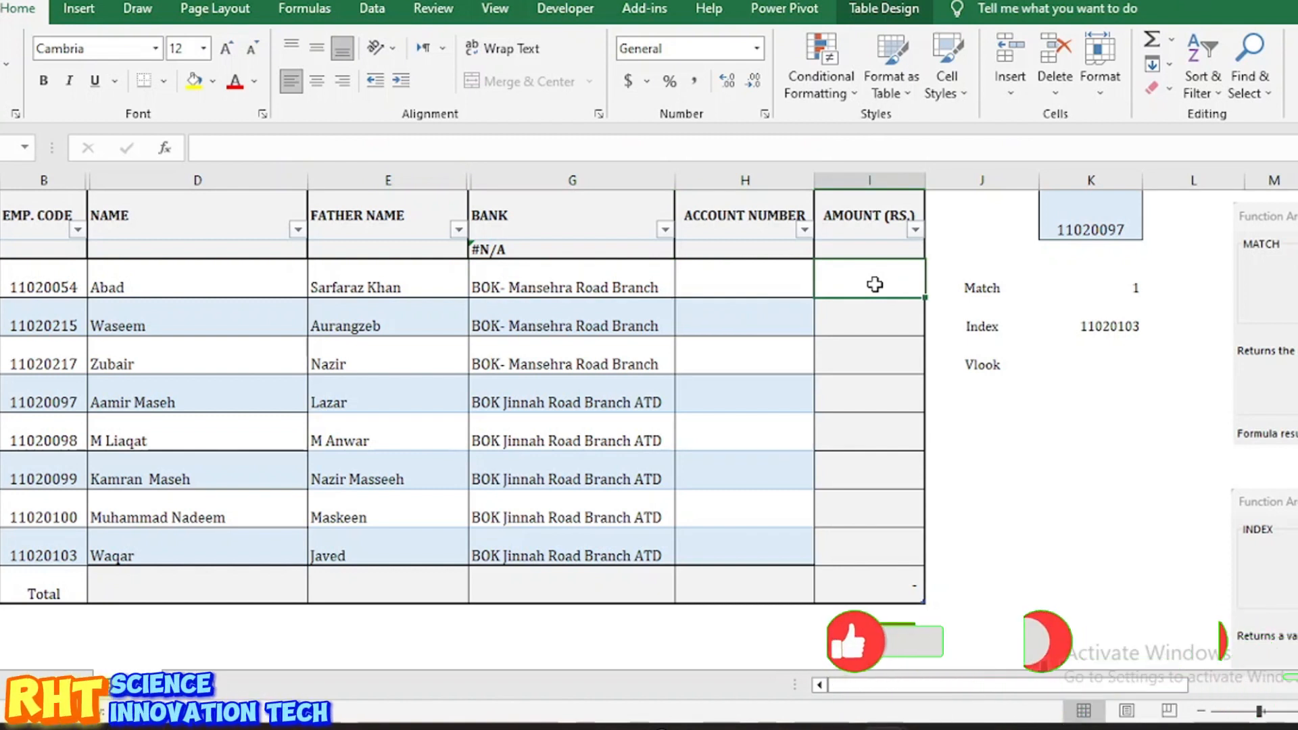
Step: Start an INDEX formula in the first Amount cell referencing the SS sheet's Net Payment column
{"action": "type", "text": "=index"}
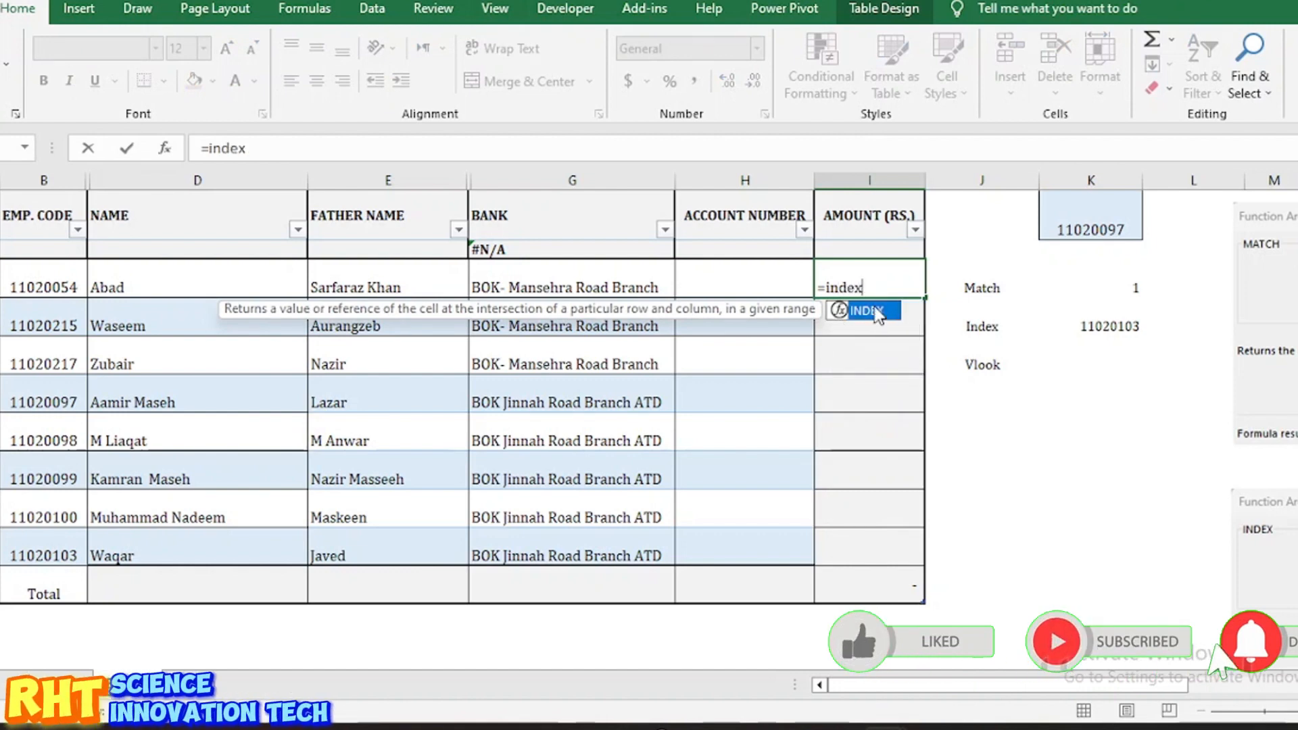
{"action": "double_click", "coordinate": [879, 312]}
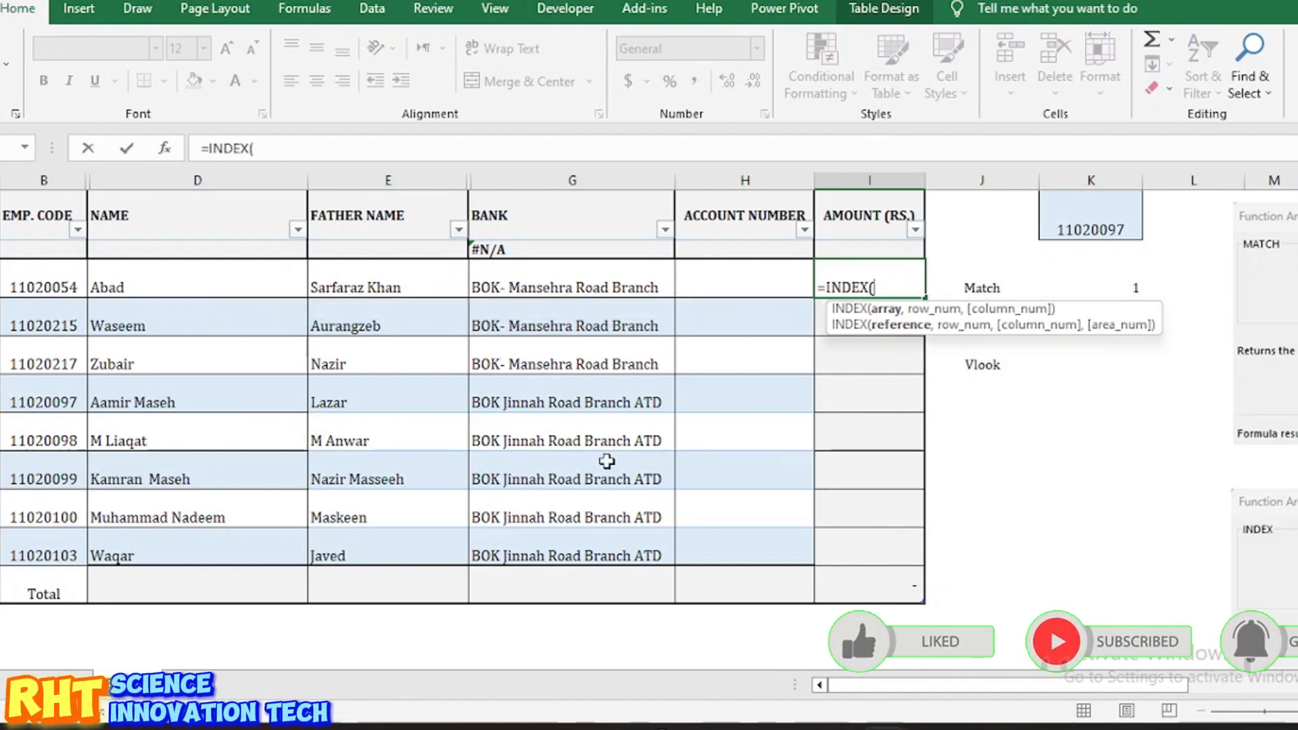
{"action": "key", "text": "ctrl+Page_Up"}
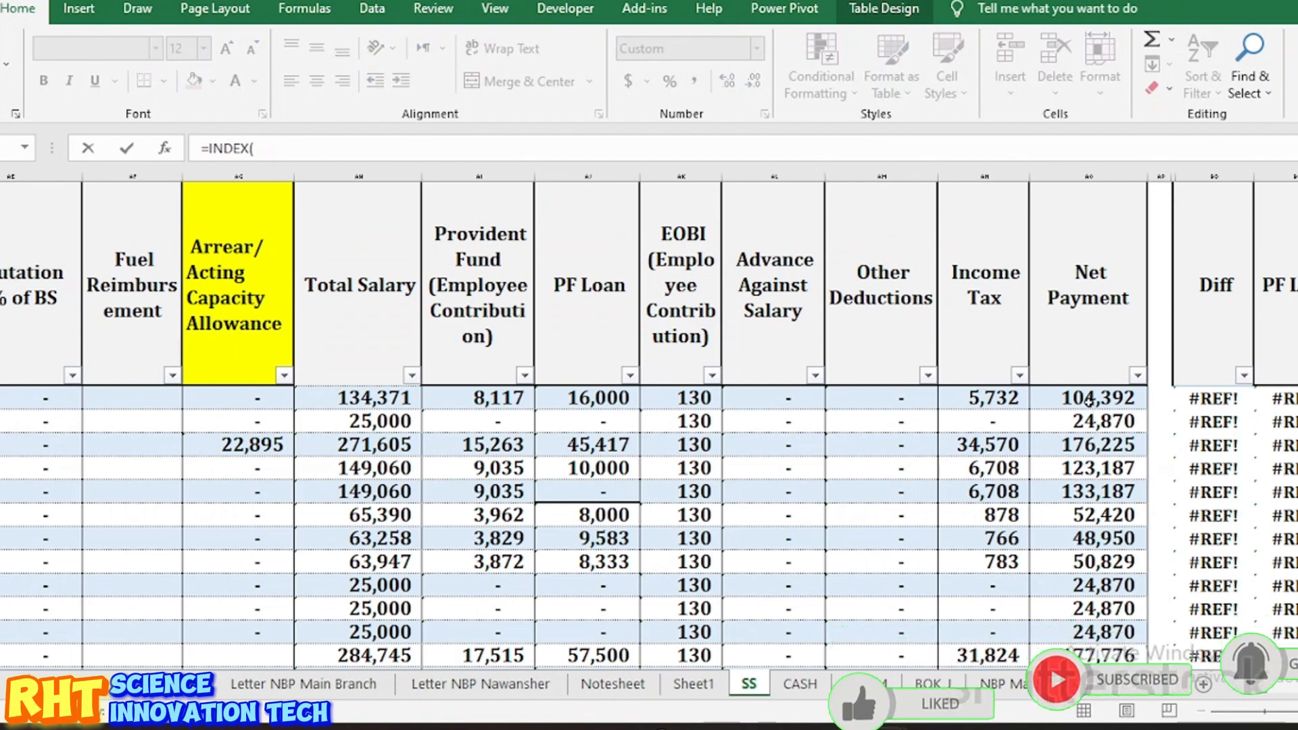
{"action": "scroll", "coordinate": [1088, 401], "scroll_direction": "up", "scroll_amount": 1}
{"action": "left_click", "coordinate": [1088, 400]}
{"action": "key", "text": "Down"}
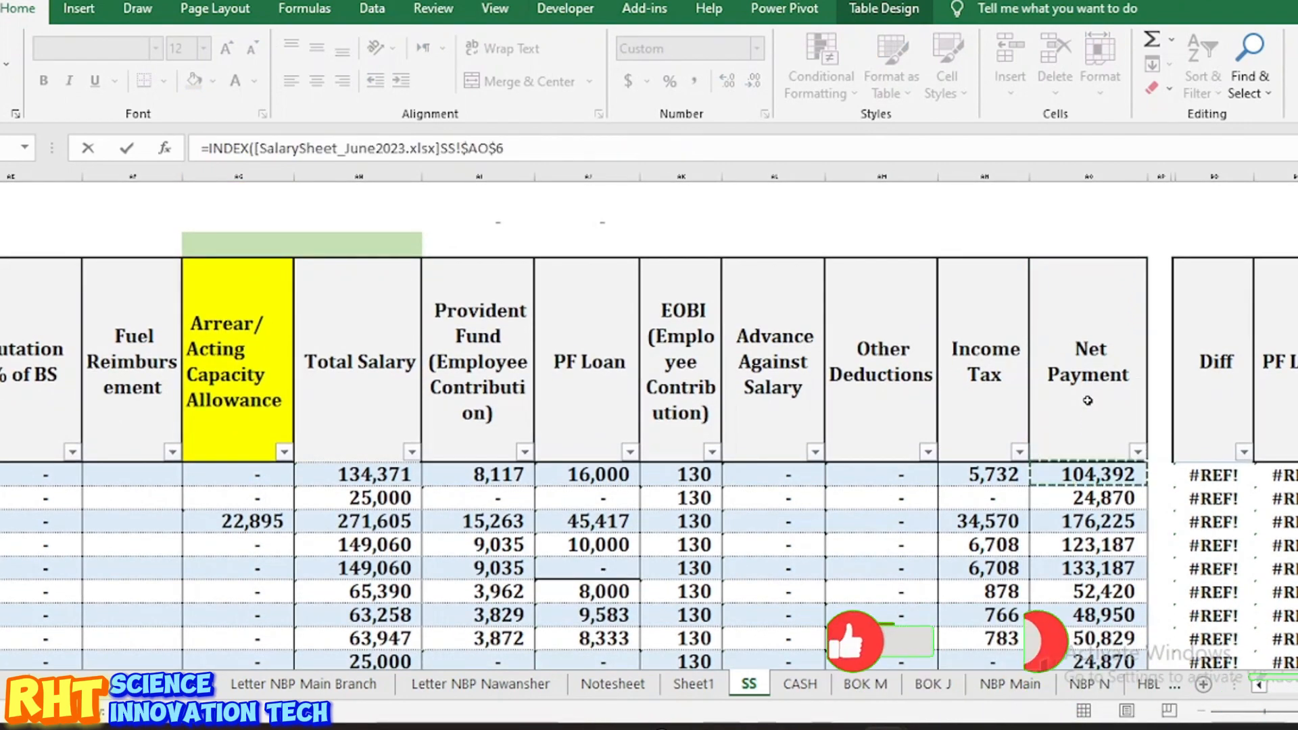
{"action": "key", "text": "ctrl+shift+Down"}
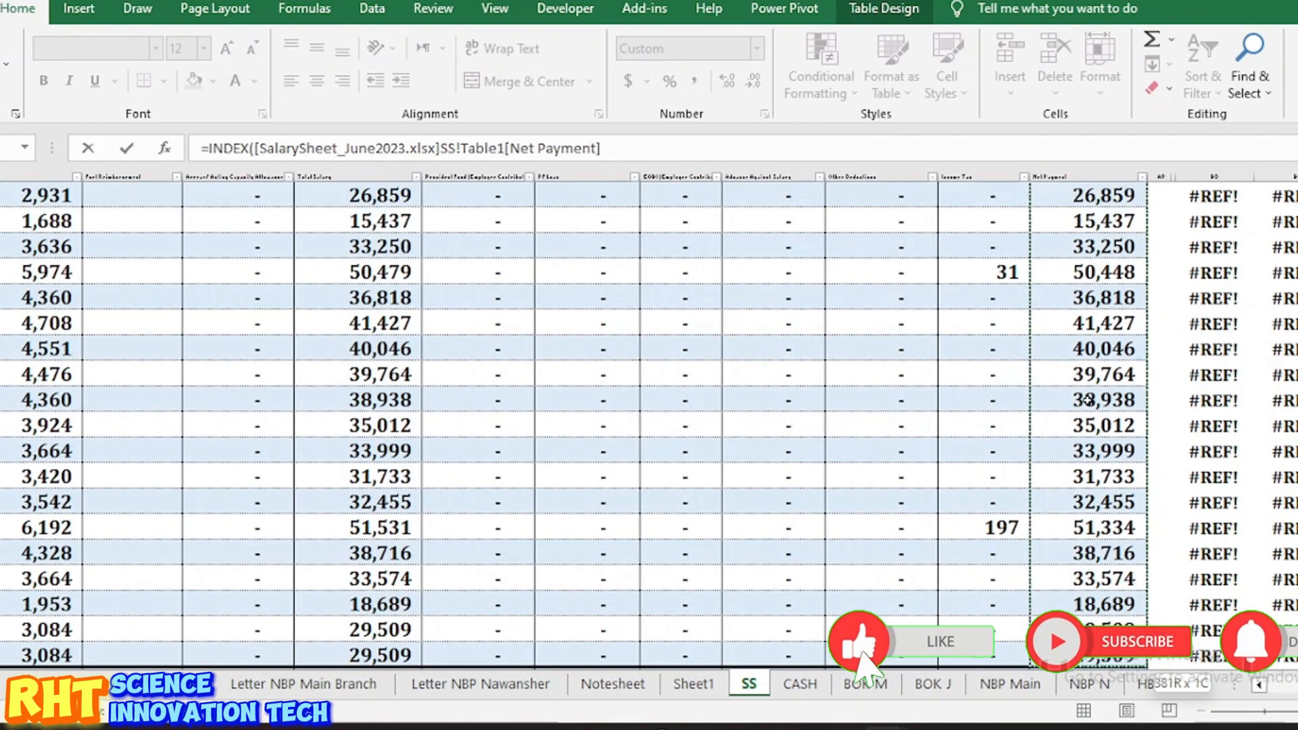
{"action": "scroll", "coordinate": [1087, 400], "scroll_direction": "down", "scroll_amount": 3}
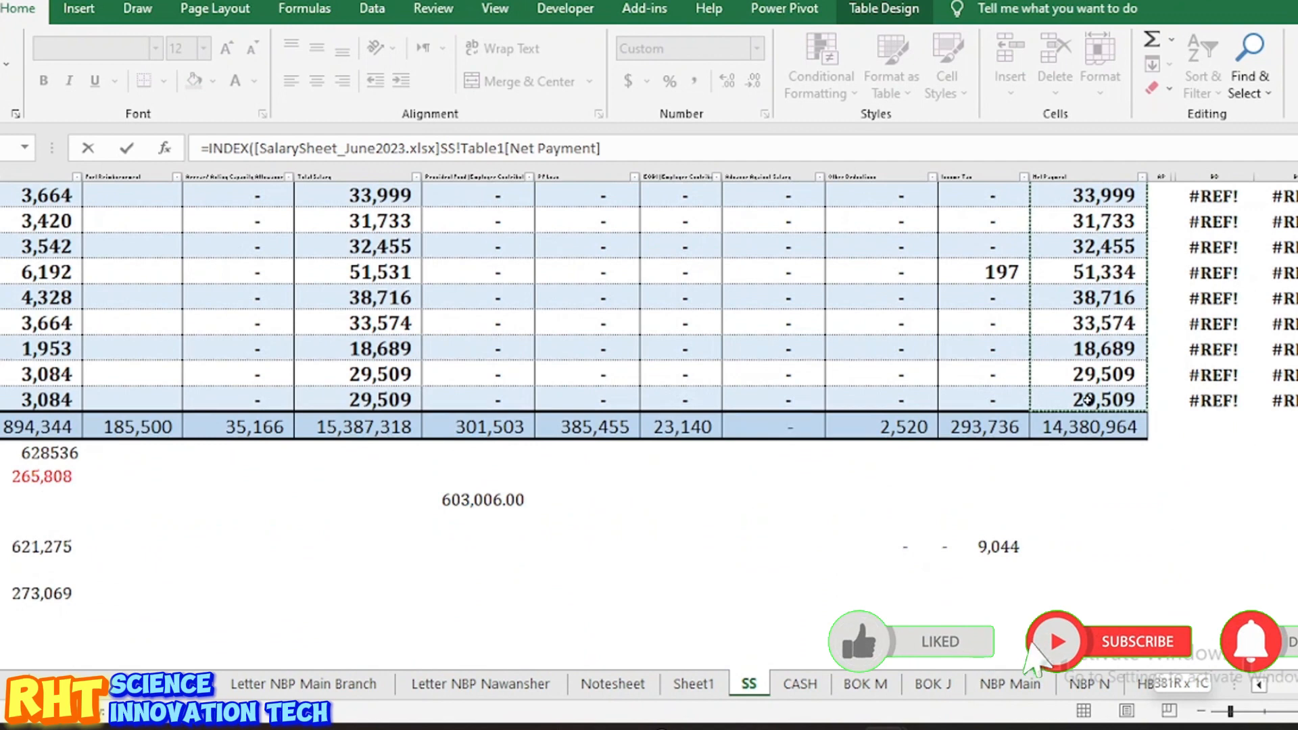
{"action": "left_click", "coordinate": [636, 154]}
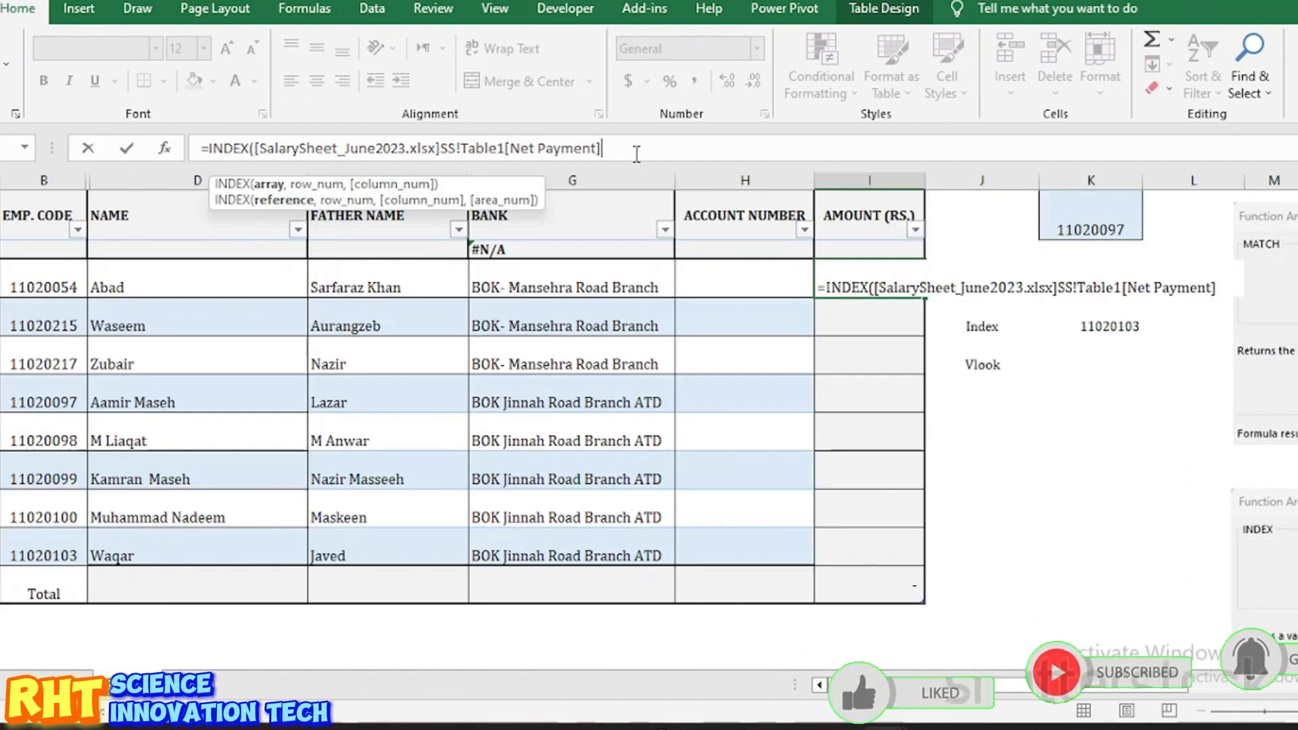
Step: Add MATCH of the row's employee code against the full SS Emp. Code column, exact match 0, and try entering
{"action": "type", "text": "match"}
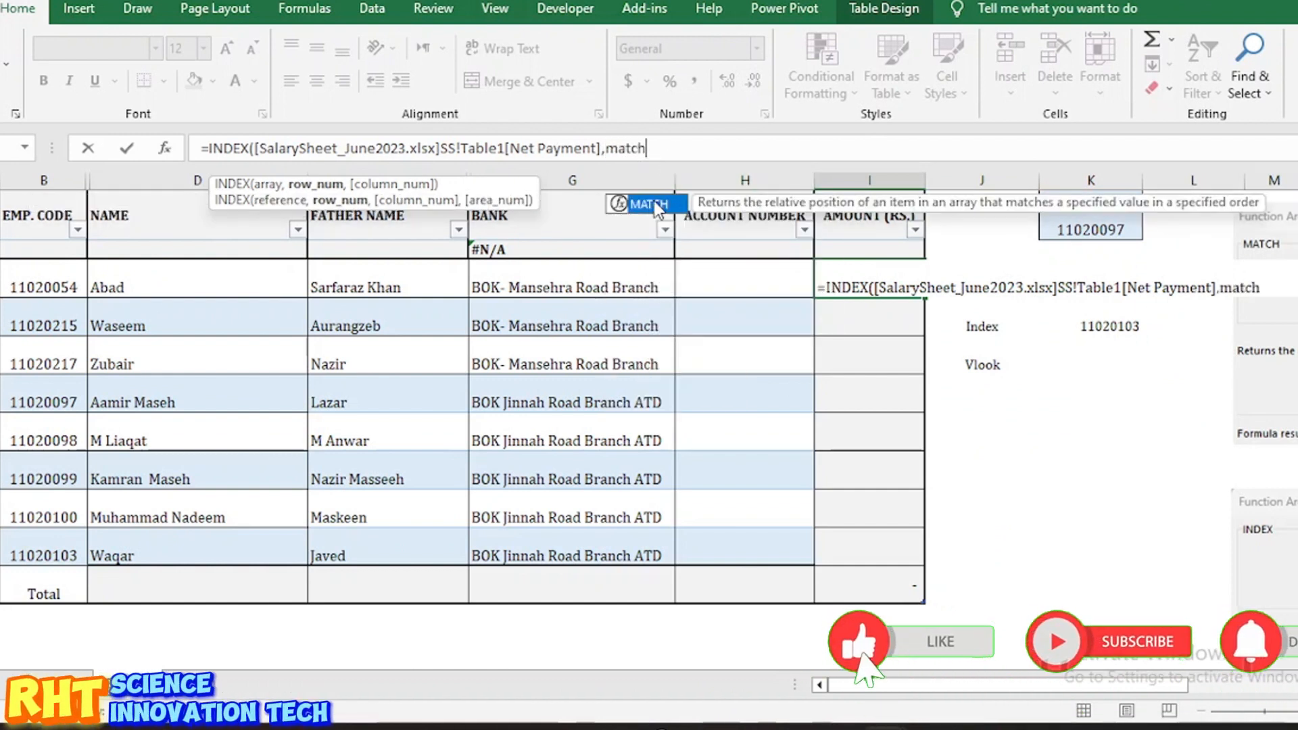
{"action": "double_click", "coordinate": [649, 205]}
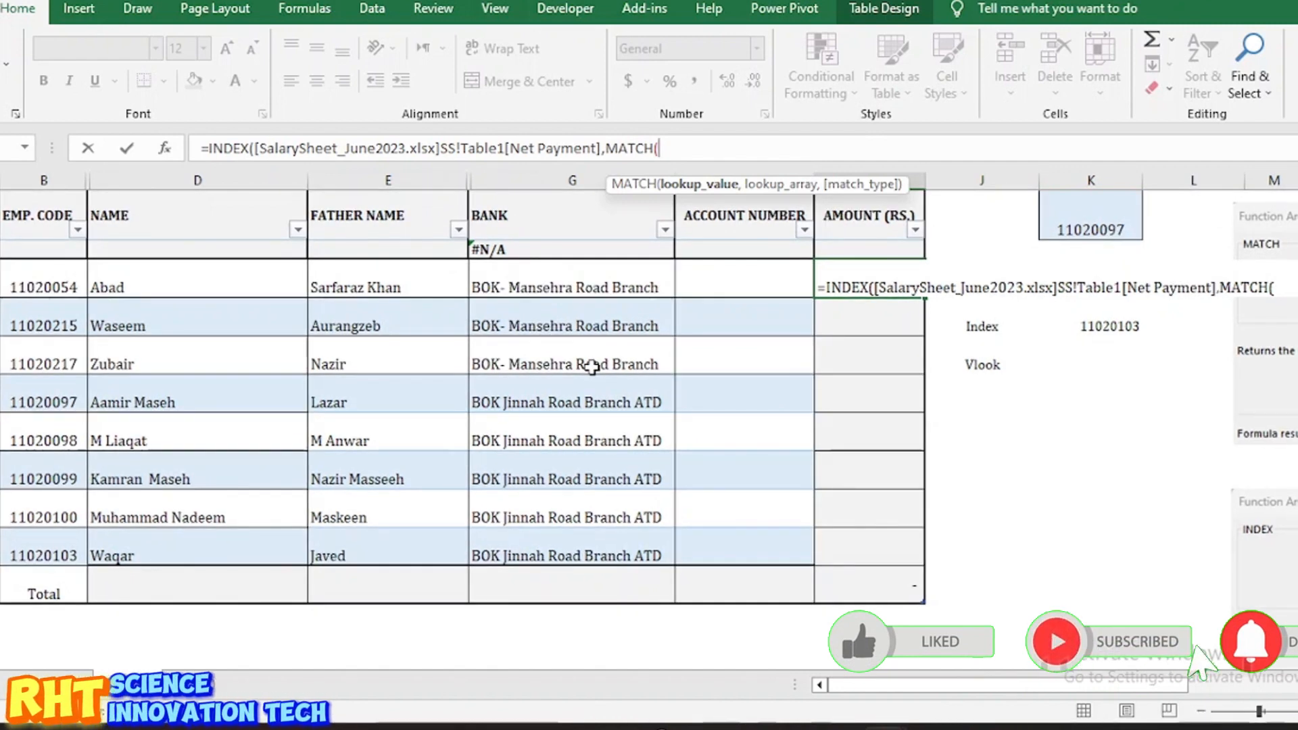
{"action": "left_click", "coordinate": [48, 286]}
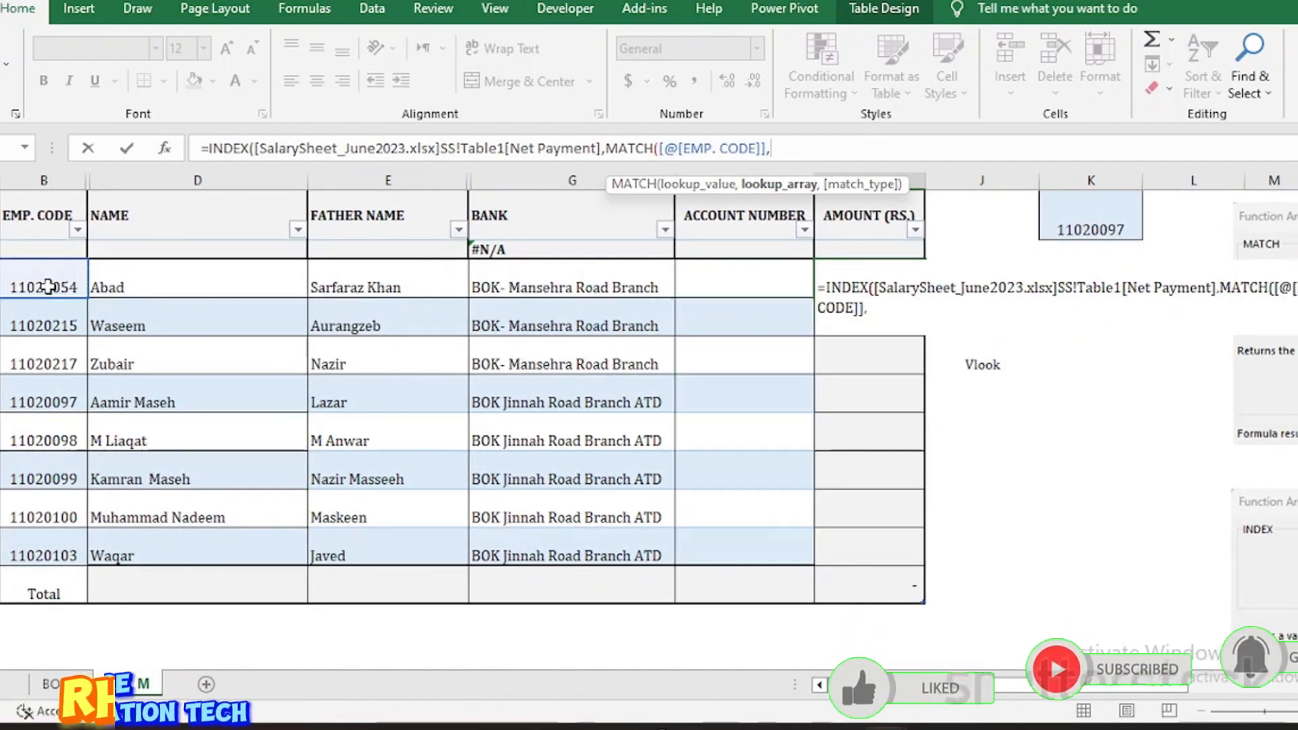
{"action": "type", "text": ","}
{"action": "key", "text": "ctrl+Tab"}
{"action": "scroll", "coordinate": [649, 304], "scroll_direction": "left", "scroll_amount": 10}
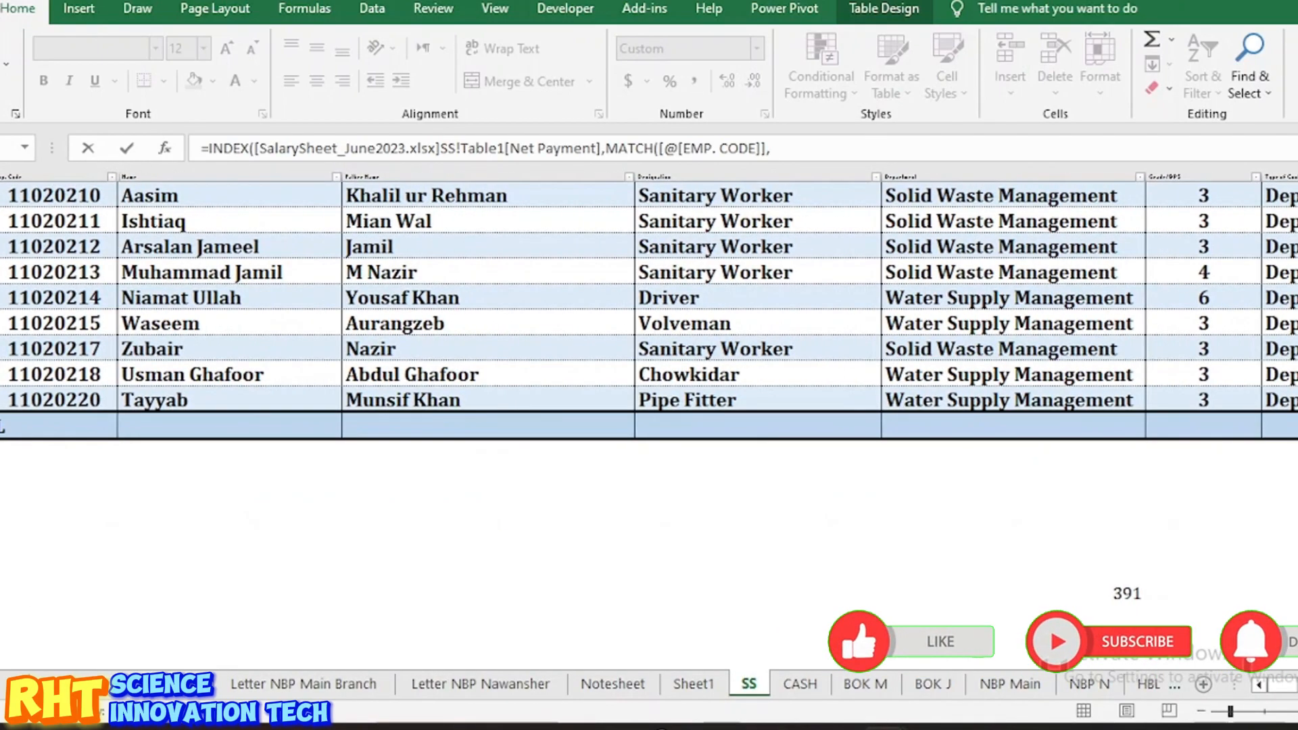
{"action": "left_click", "coordinate": [74, 372]}
{"action": "key", "text": "ctrl+Up"}
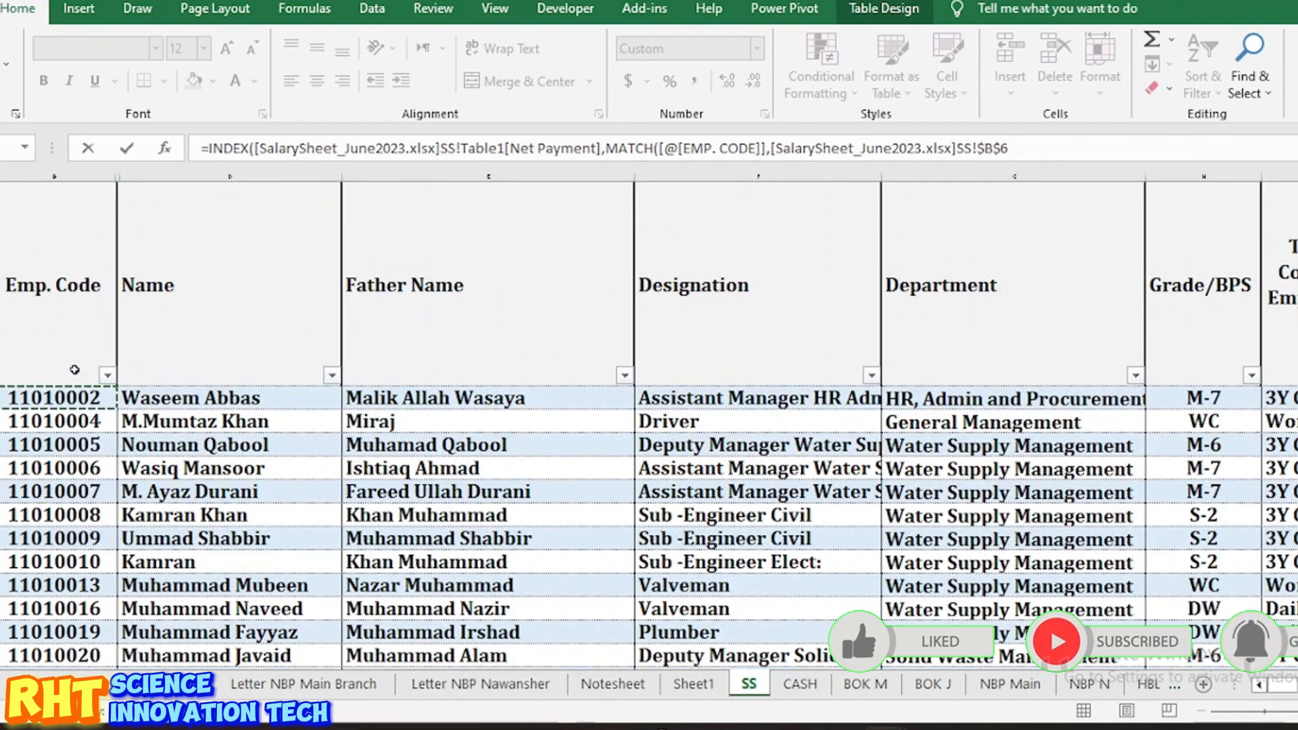
{"action": "key", "text": "ctrl+shift+Down"}
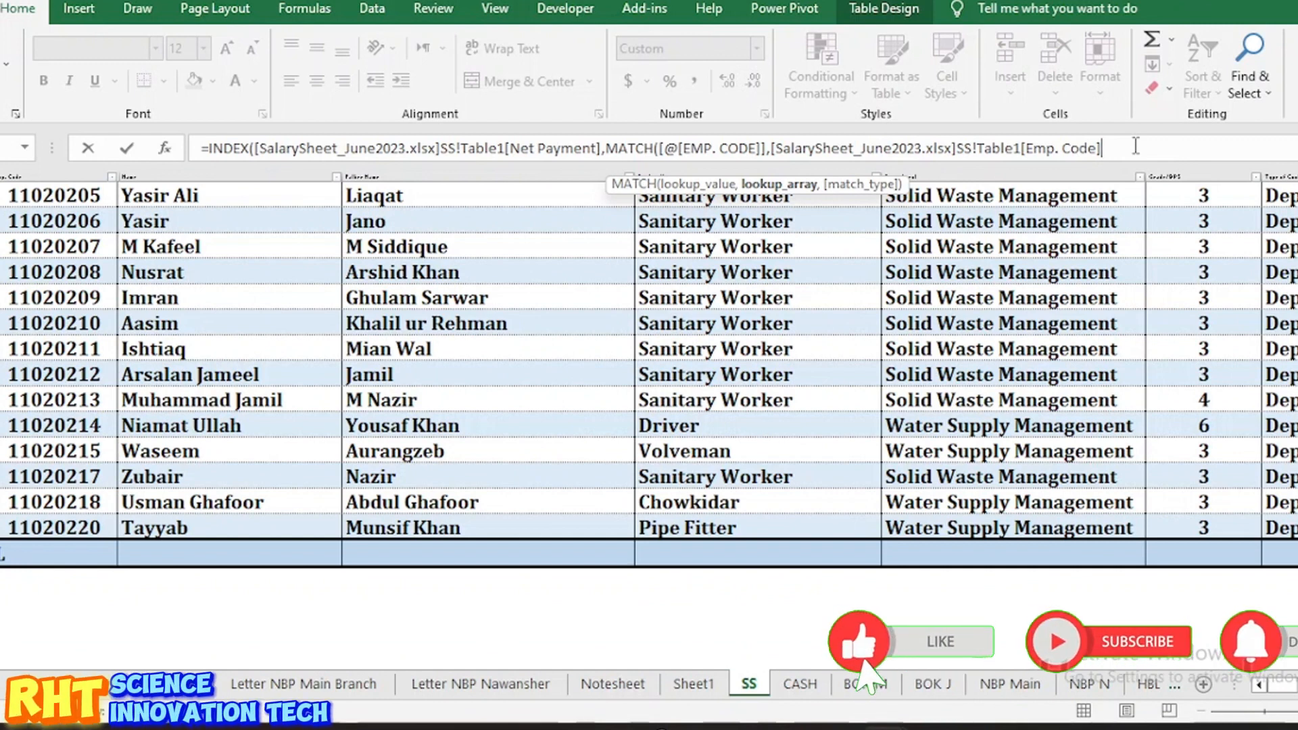
{"action": "key", "text": "ctrl+Tab"}
{"action": "type", "text": ",0"}
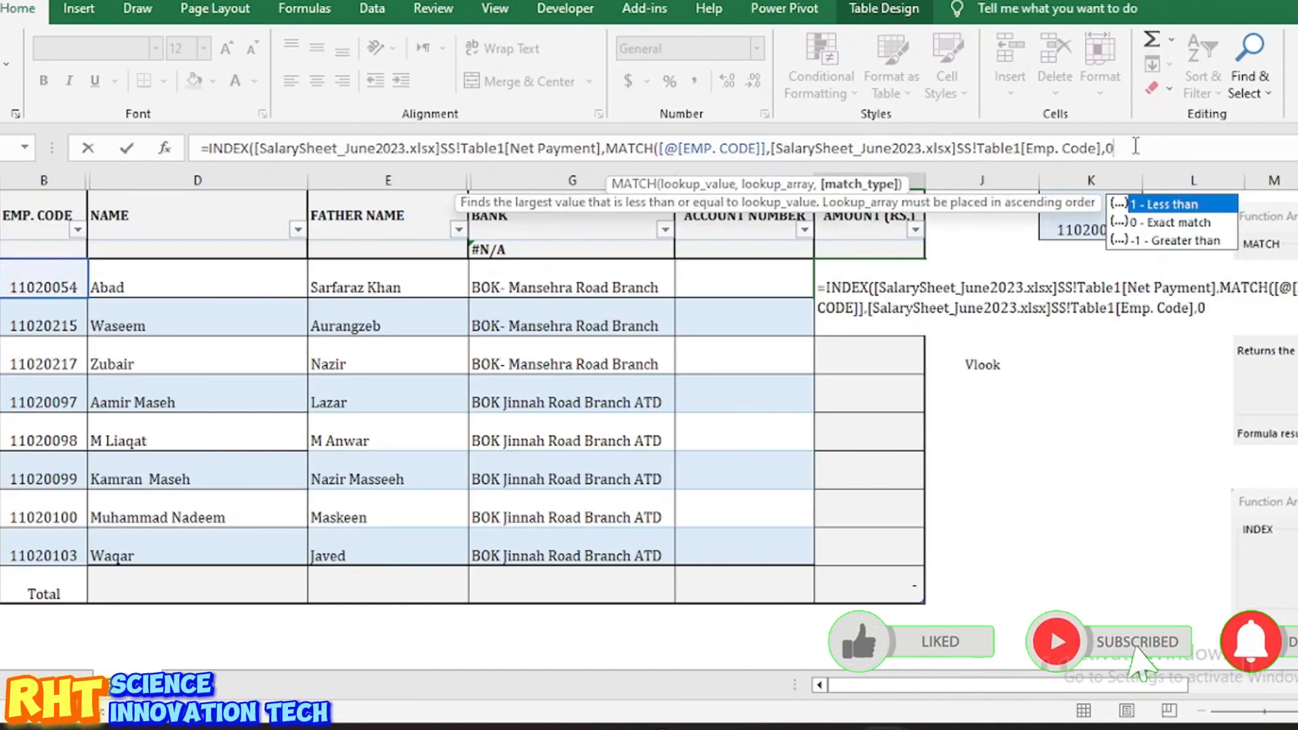
{"action": "type", "text": ")"}
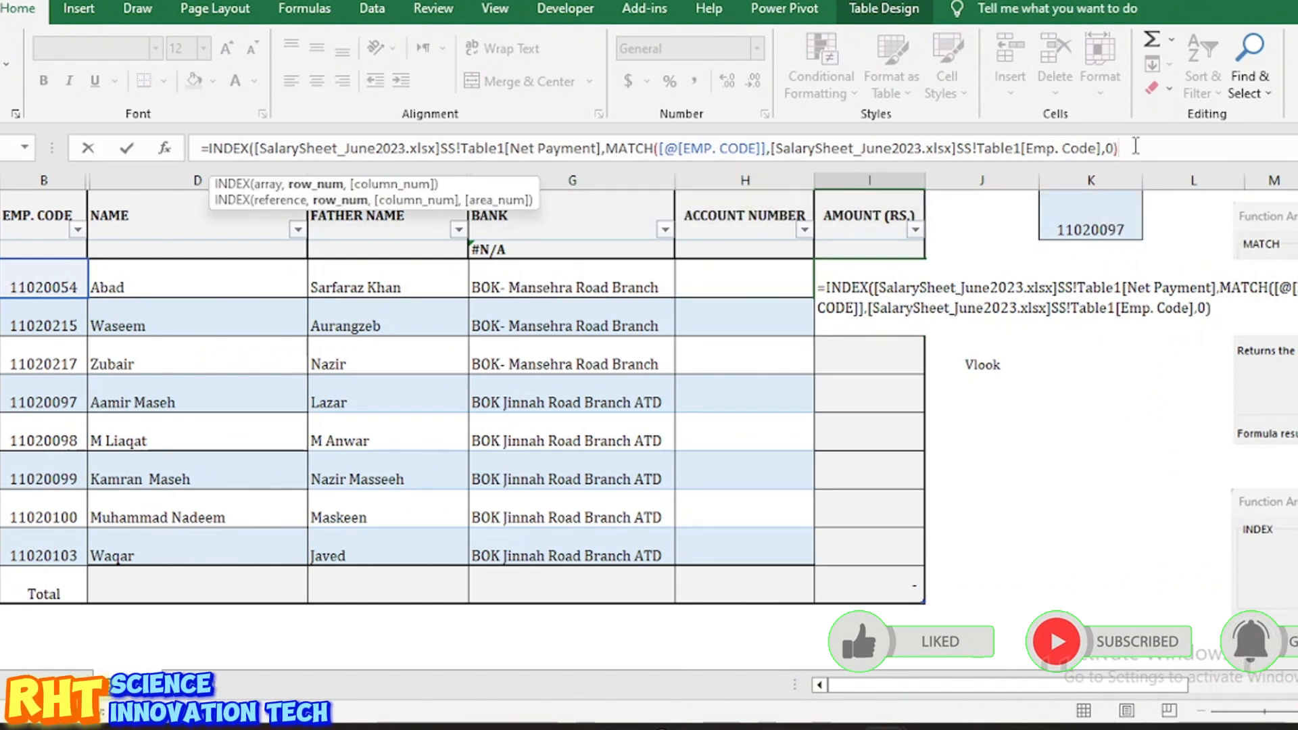
{"action": "key", "text": "Return"}
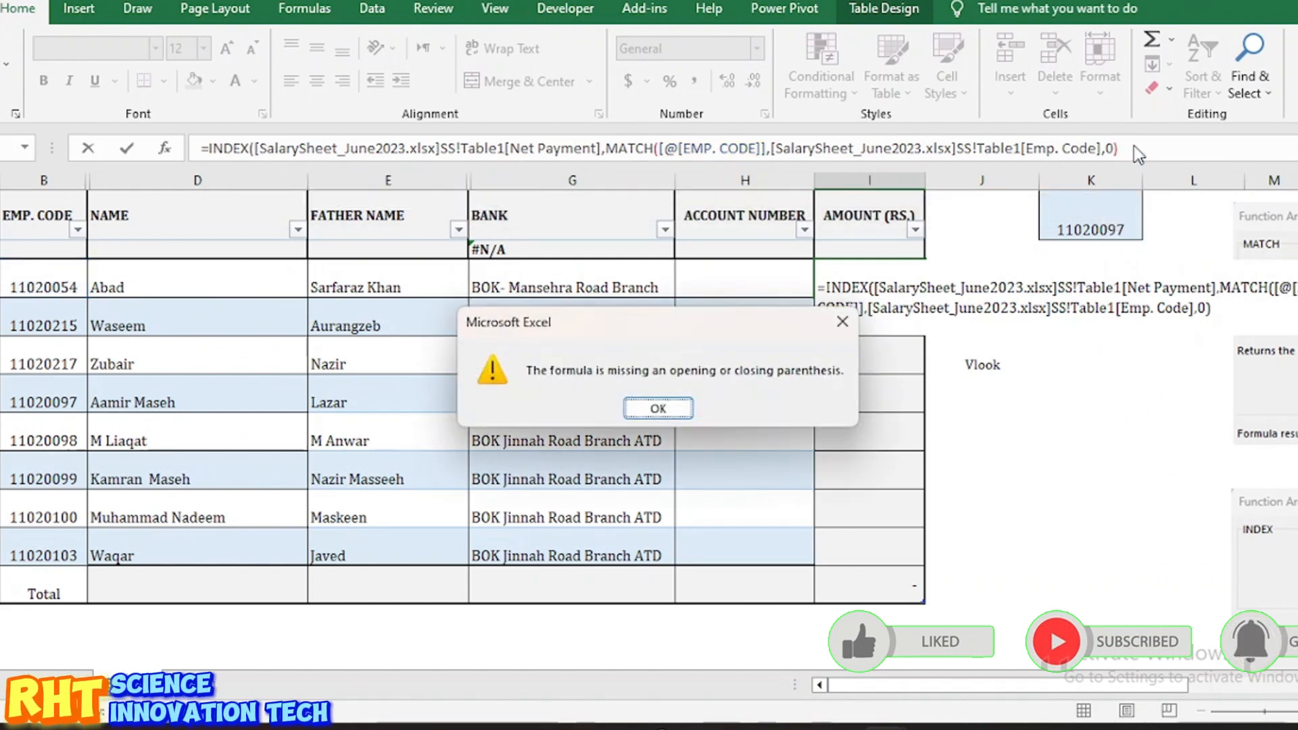
Step: Add the missing closing bracket to enter the amount formula, then right-align the 33574 result
{"action": "left_click", "coordinate": [659, 407]}
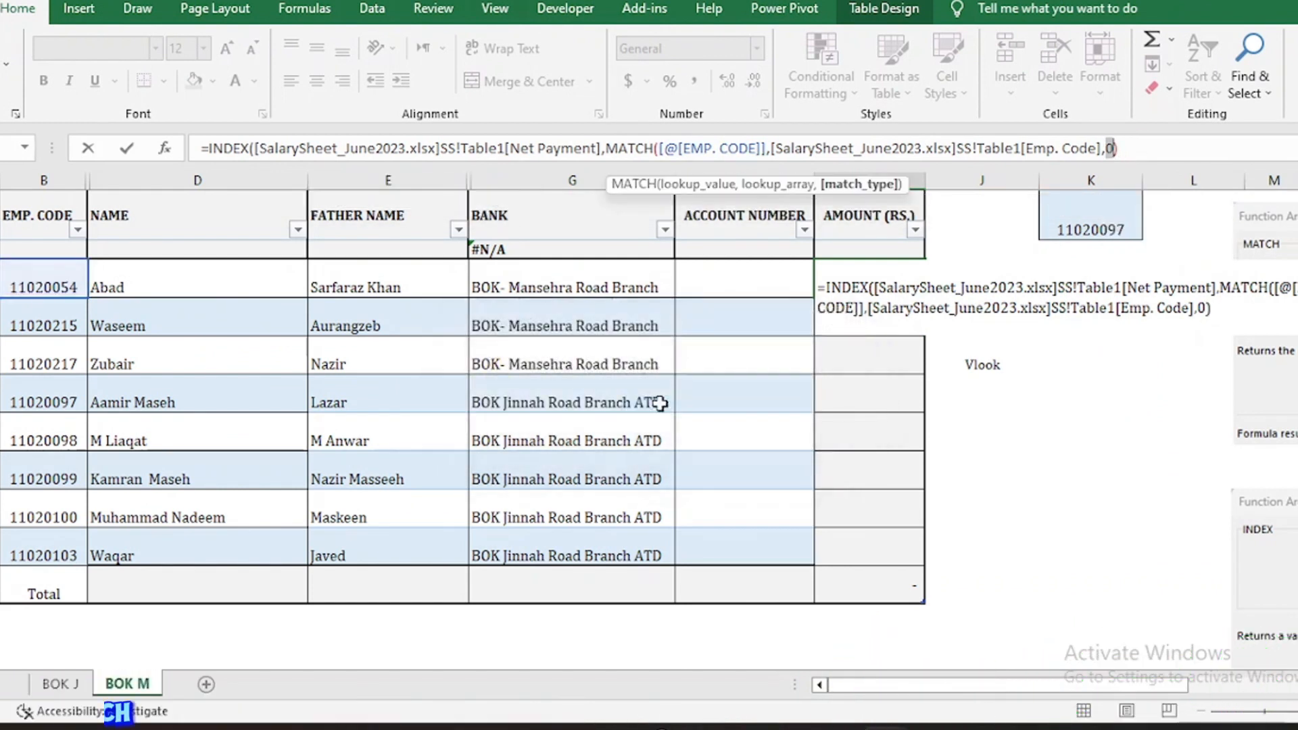
{"action": "left_click", "coordinate": [1127, 145]}
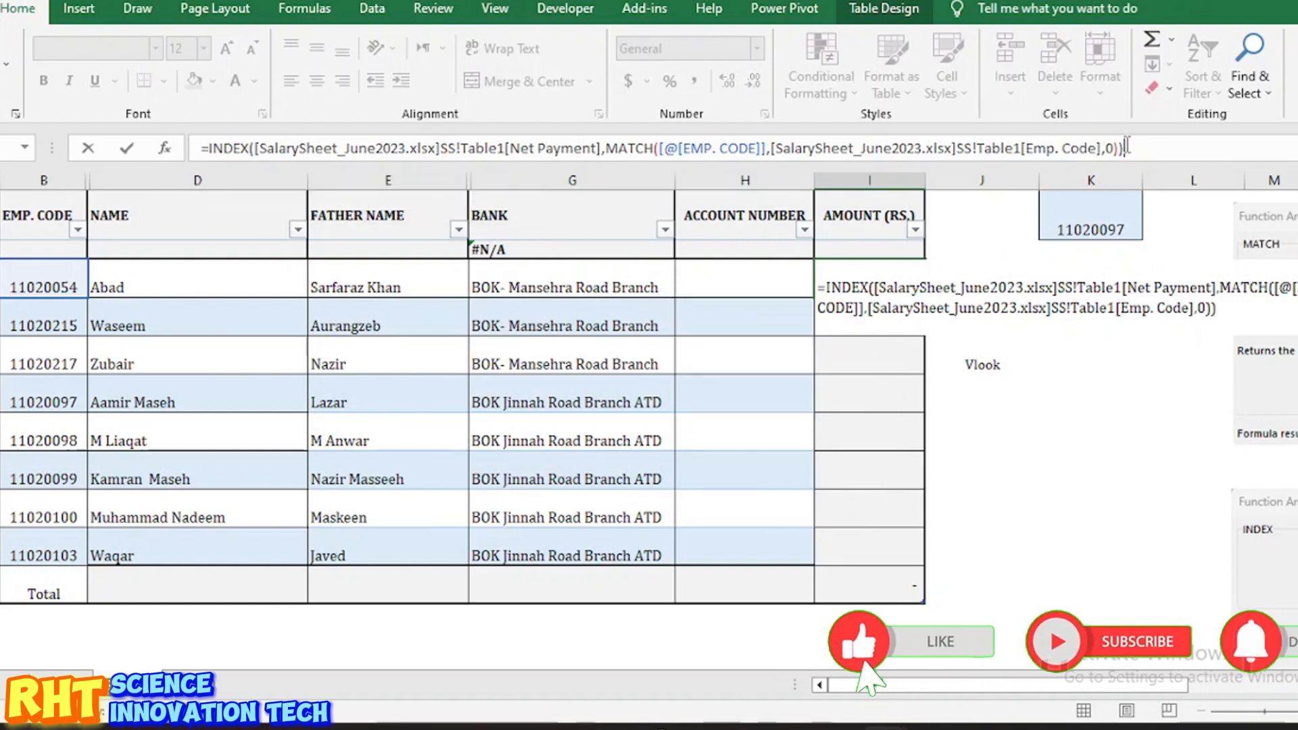
{"action": "key", "text": "Return"}
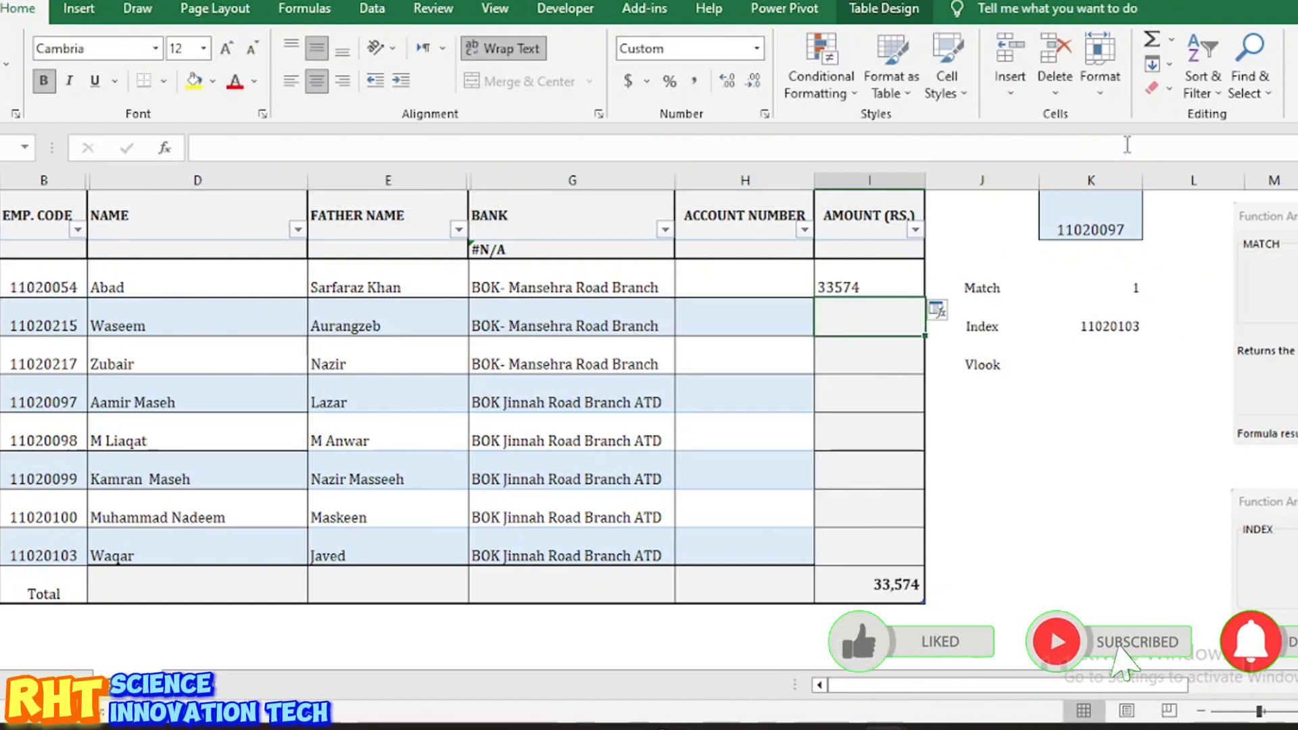
{"action": "left_click", "coordinate": [867, 289]}
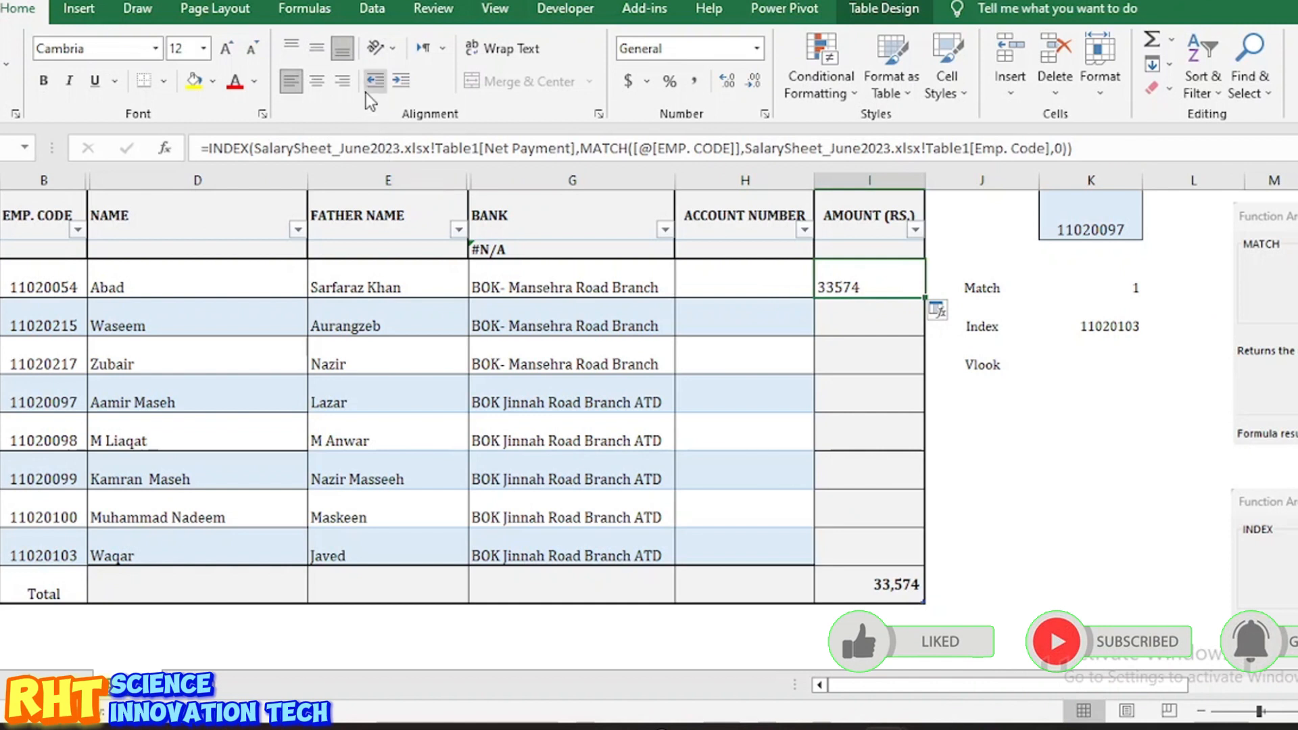
{"action": "left_click", "coordinate": [317, 81]}
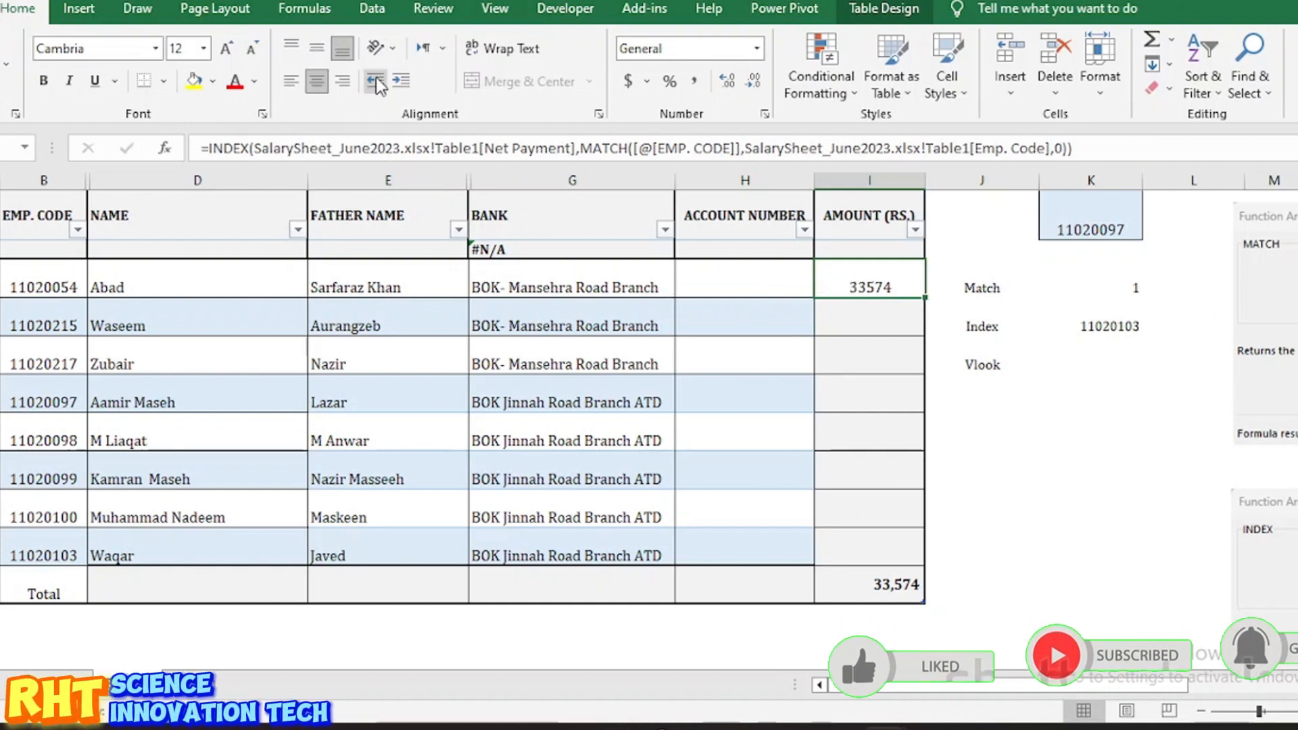
{"action": "left_click", "coordinate": [345, 81]}
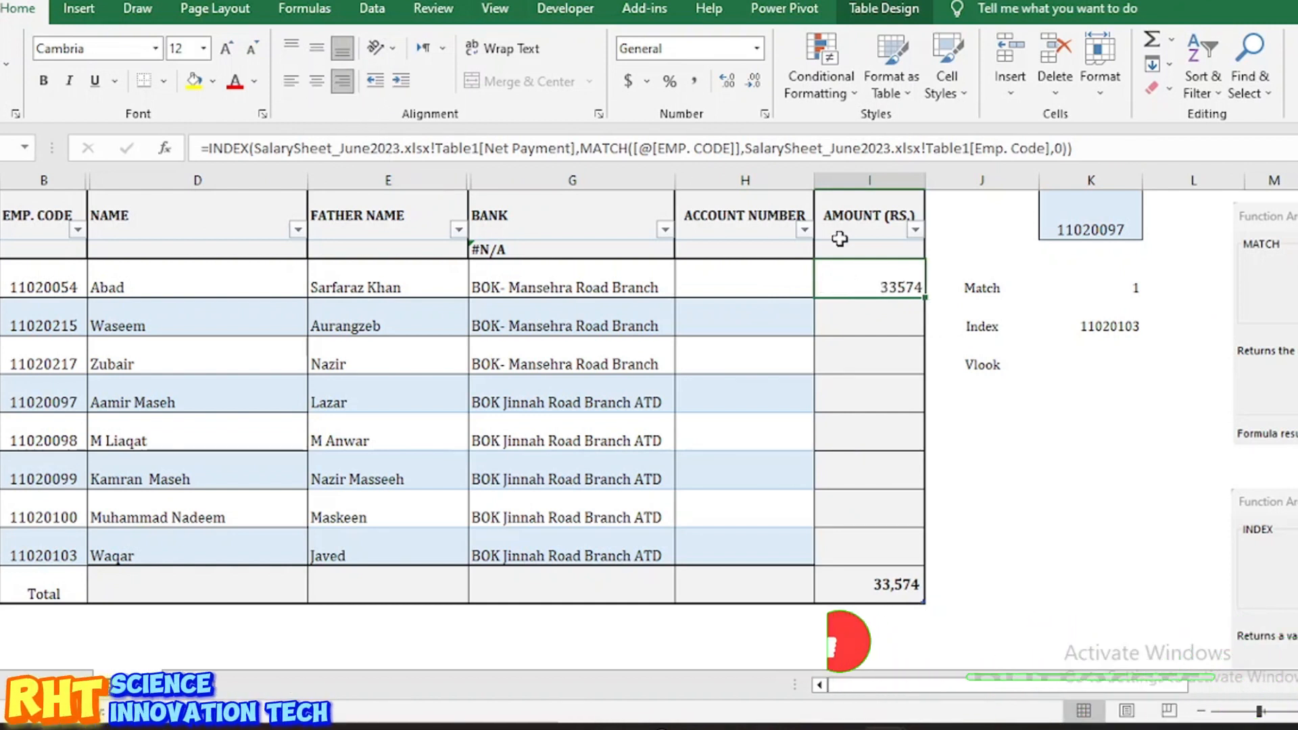
Step: Fill the amount formula down to every employee, giving a 85,837 total, and select the sixth employee's code
{"action": "left_click_drag", "start_coordinate": [923, 299], "coordinate": [925, 562]}
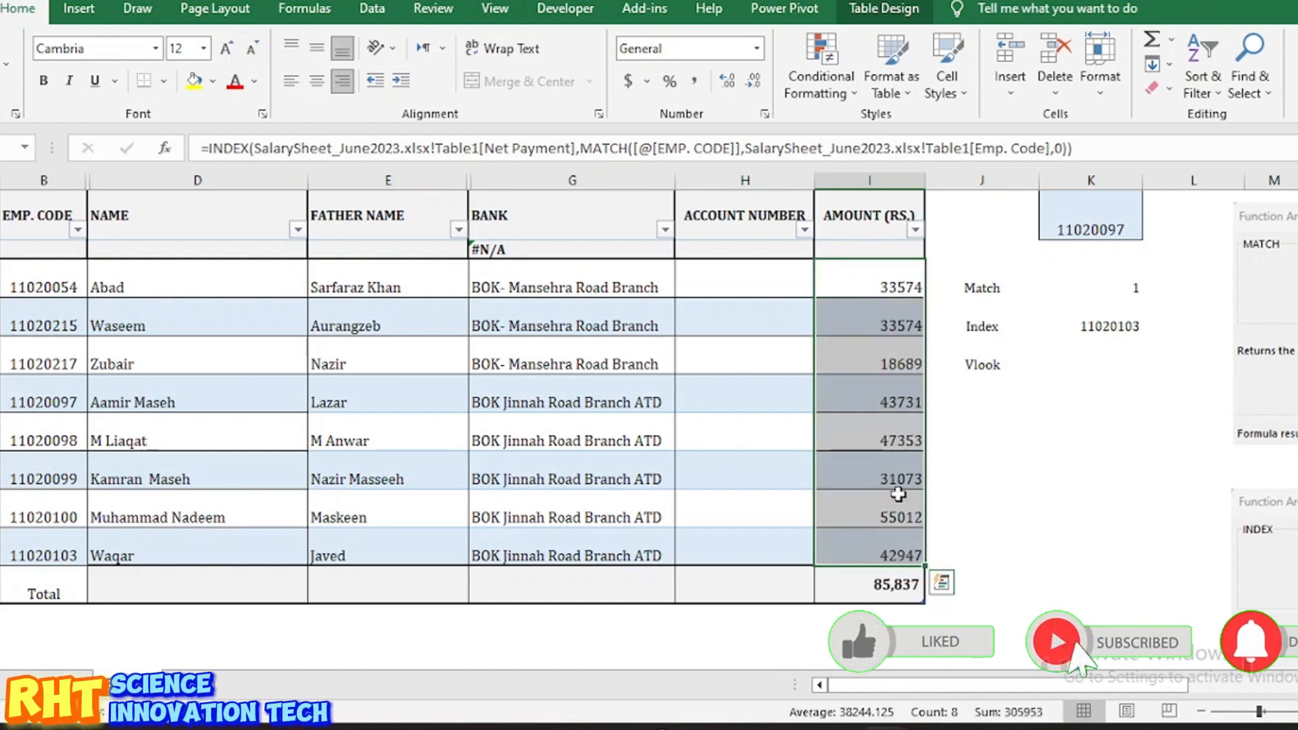
{"action": "left_click", "coordinate": [886, 321]}
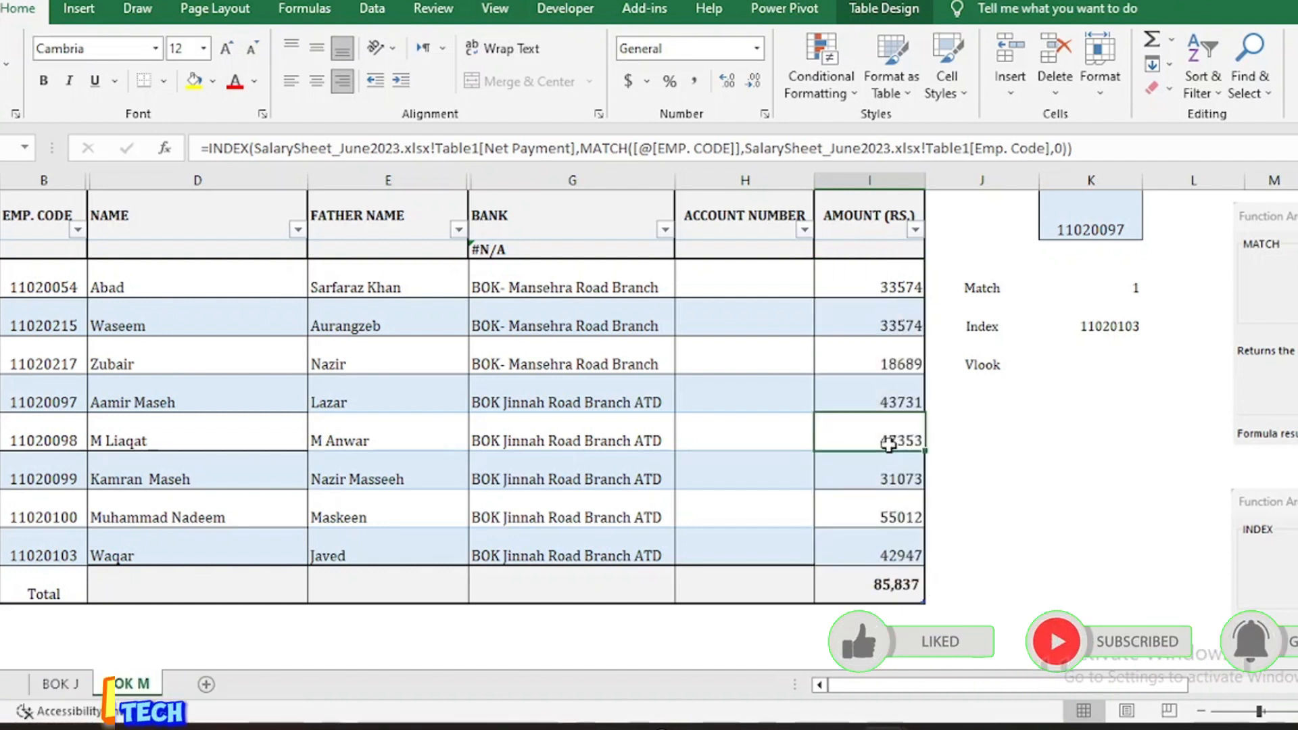
{"action": "left_click", "coordinate": [54, 472]}
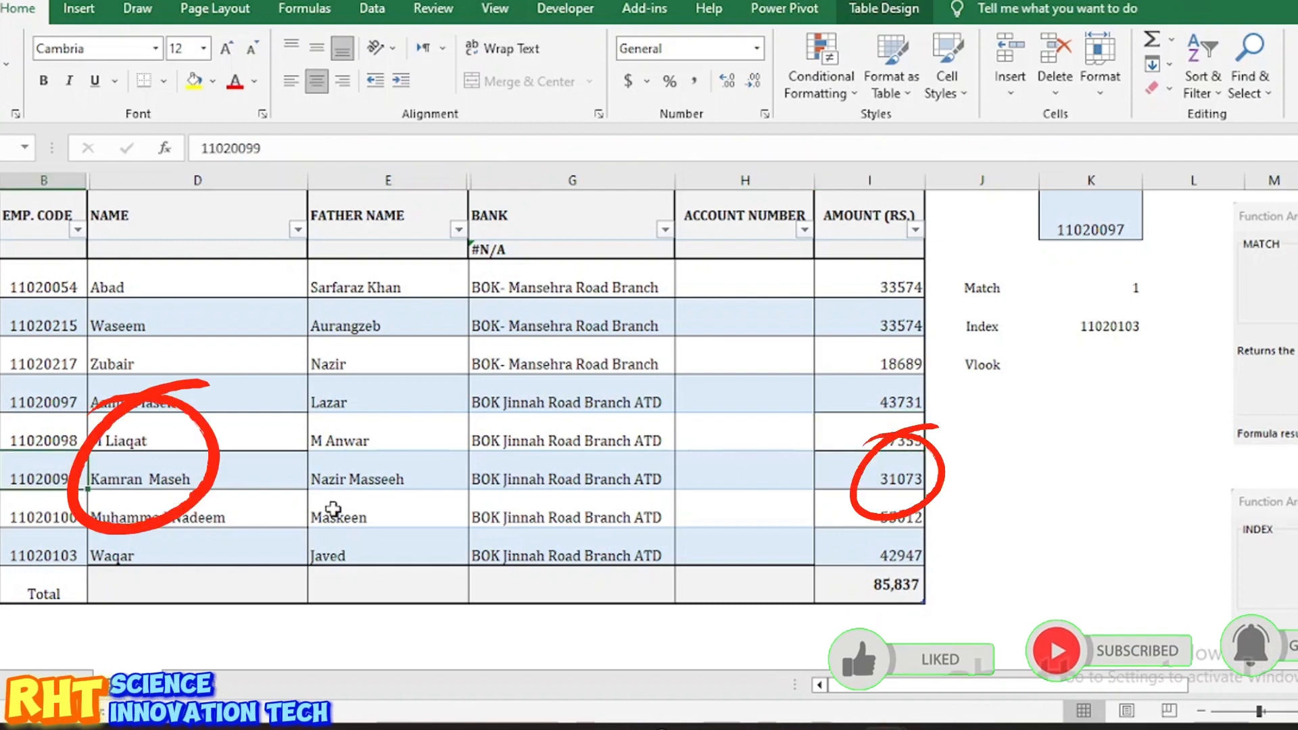
{"action": "key", "text": "ctrl+c"}
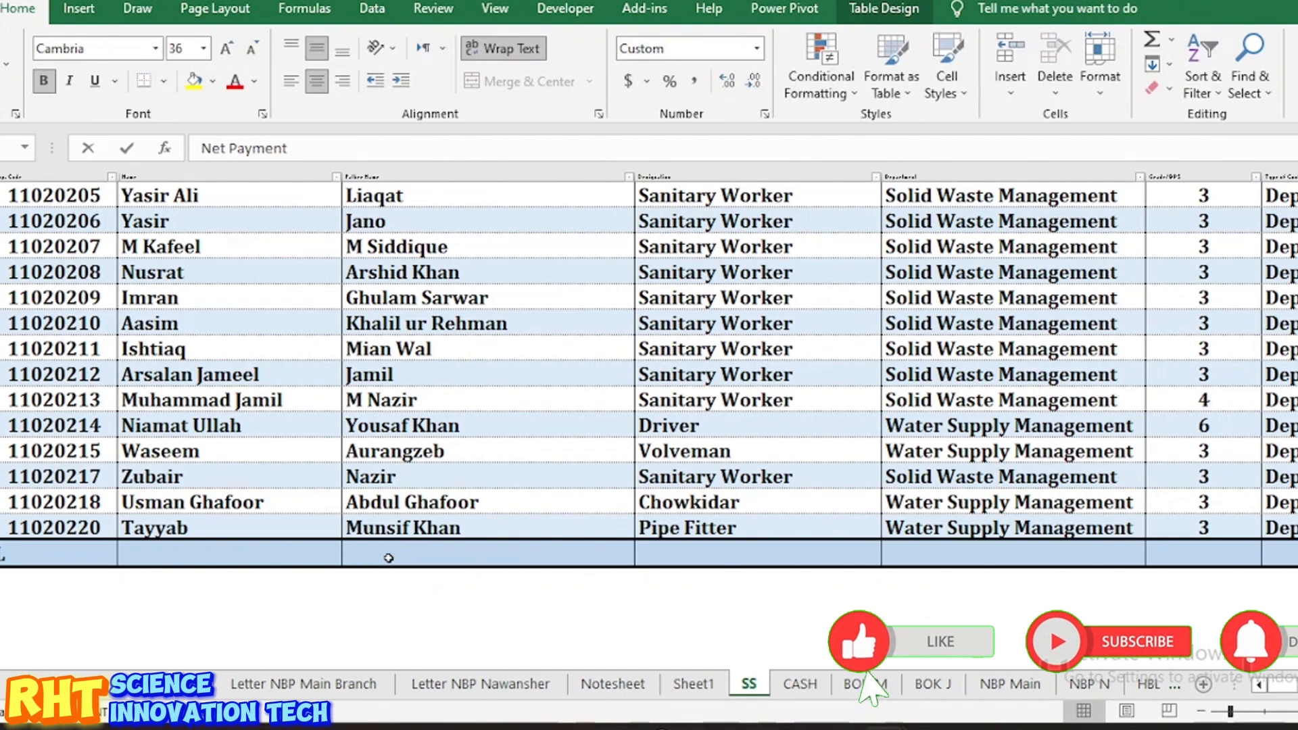
{"action": "key", "text": "ctrl+f"}
{"action": "type", "text": "11020099"}
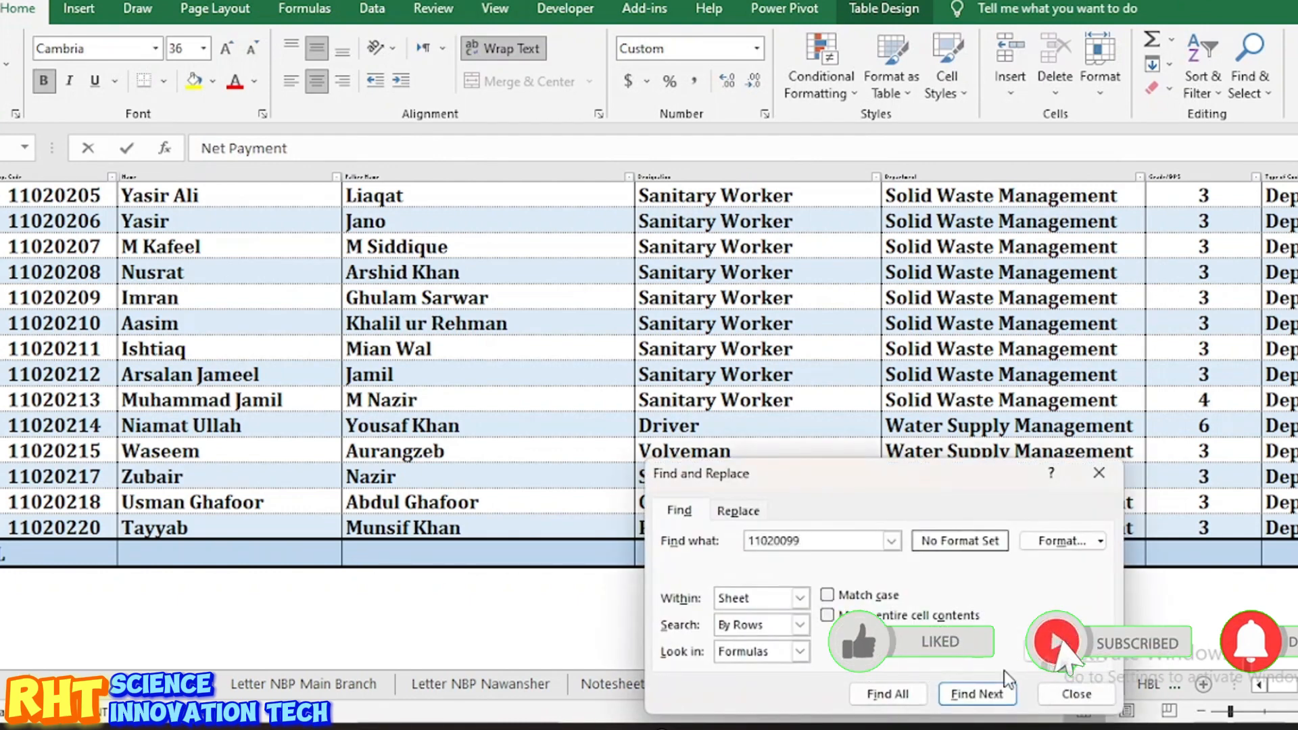
{"action": "left_click", "coordinate": [890, 698]}
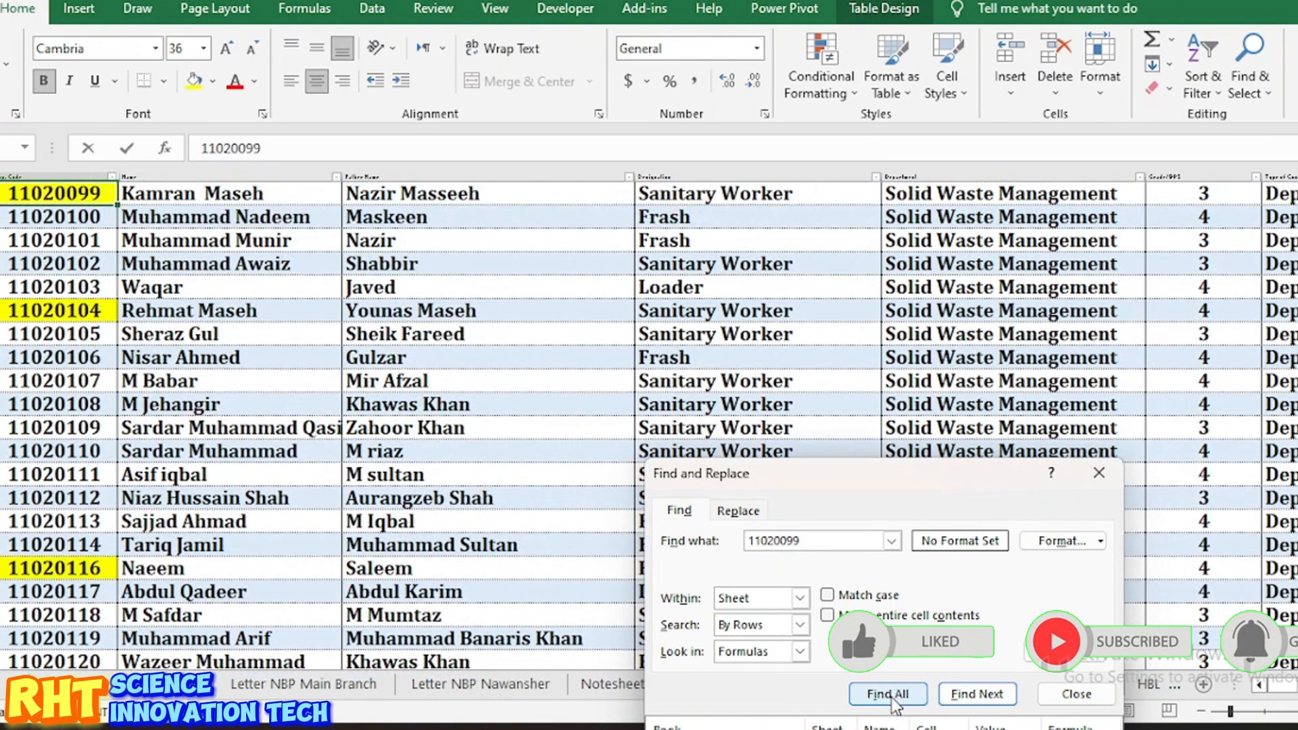
{"action": "left_click", "coordinate": [1099, 477]}
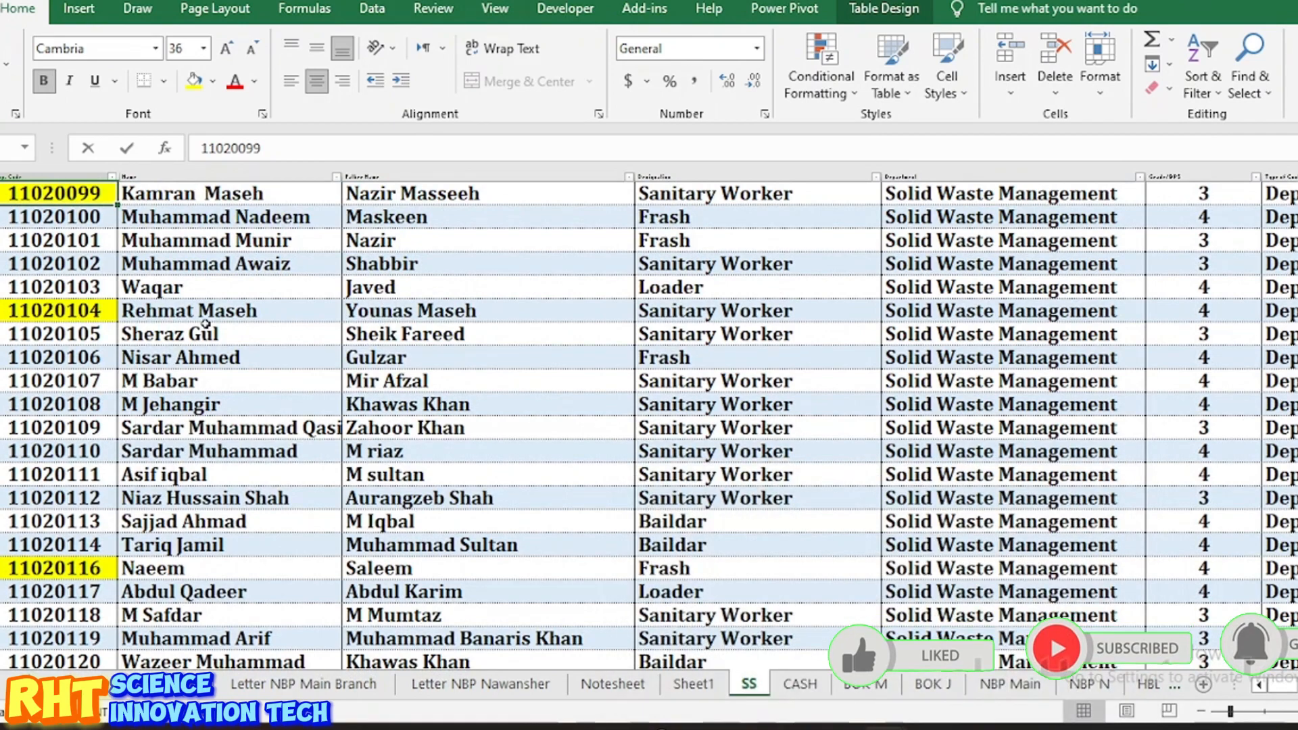
{"action": "left_click", "coordinate": [67, 201]}
{"action": "scroll", "coordinate": [715, 301], "scroll_direction": "right", "scroll_amount": 10}
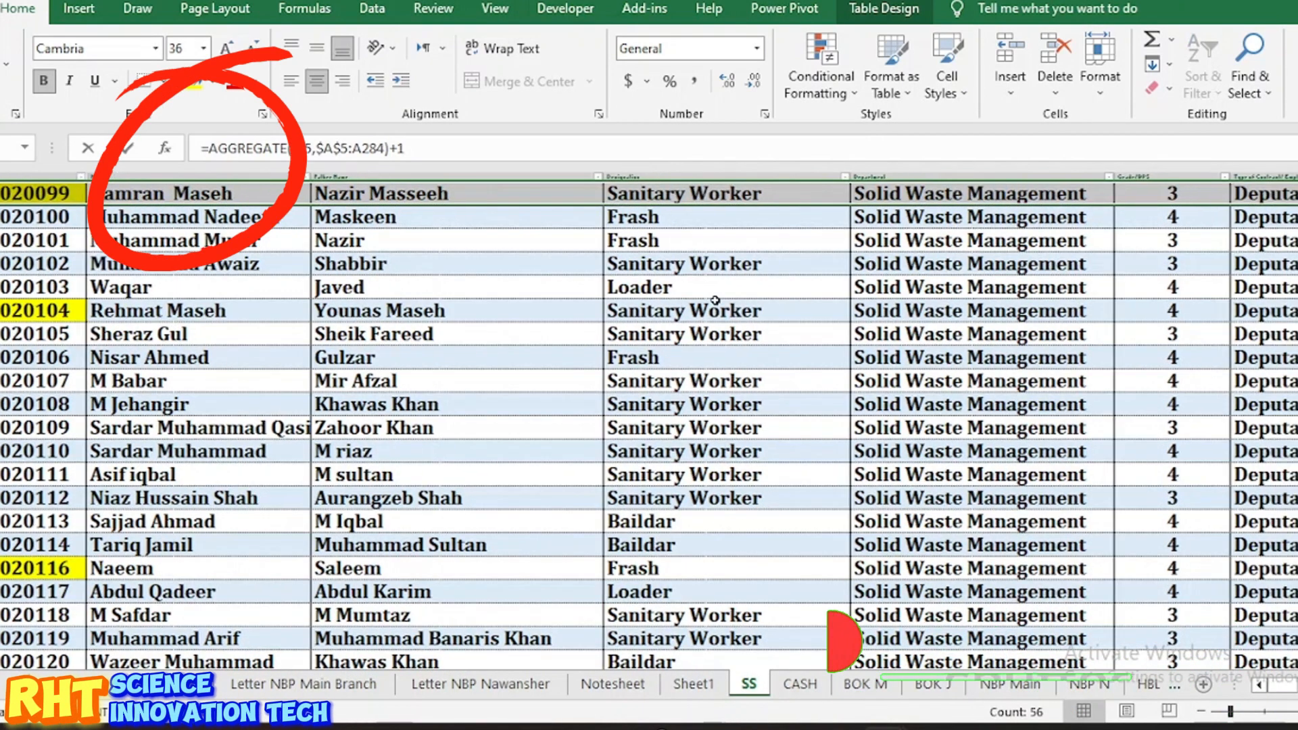
{"action": "scroll", "coordinate": [715, 301], "scroll_direction": "up", "scroll_amount": 7}
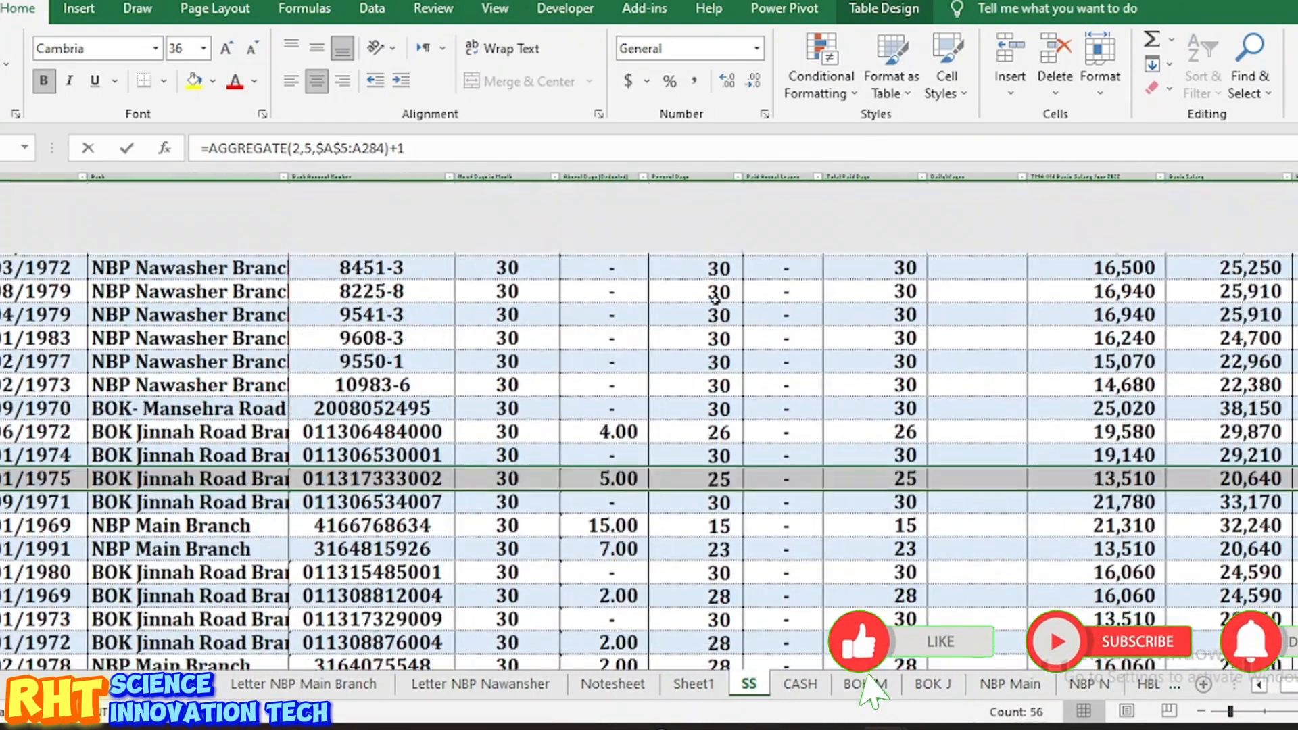
{"action": "scroll", "coordinate": [715, 301], "scroll_direction": "right", "scroll_amount": 10}
{"action": "scroll", "coordinate": [715, 300], "scroll_direction": "right", "scroll_amount": 6}
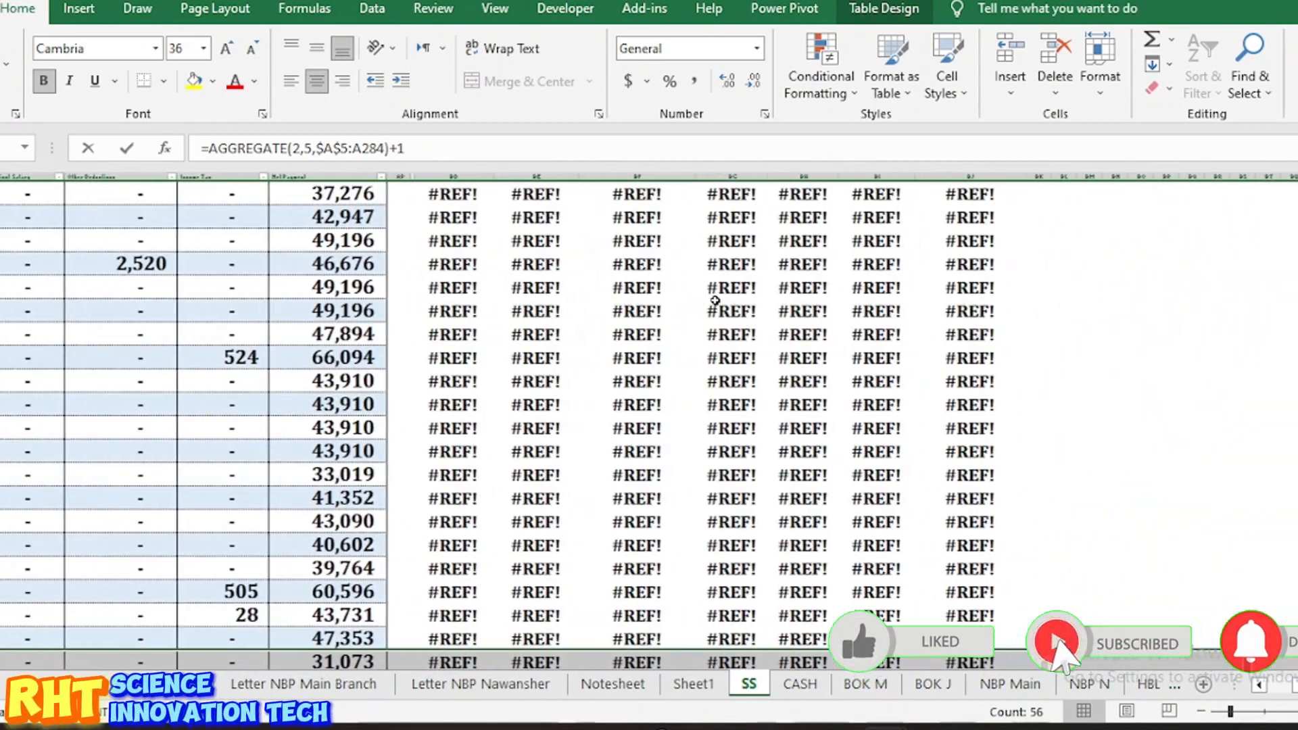
{"action": "scroll", "coordinate": [715, 300], "scroll_direction": "down", "scroll_amount": 4}
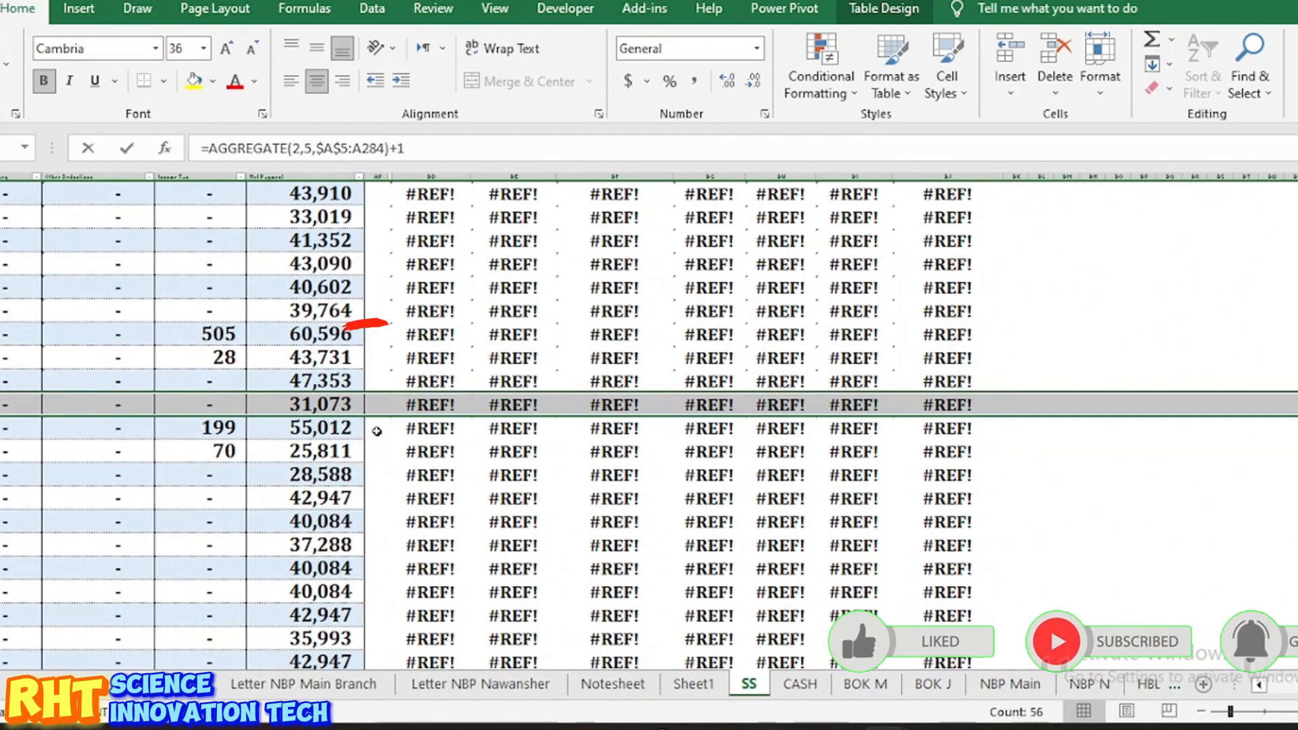
{"action": "key", "text": "ctrl+Page_Down"}
{"action": "key", "text": "ctrl+Page_Down"}
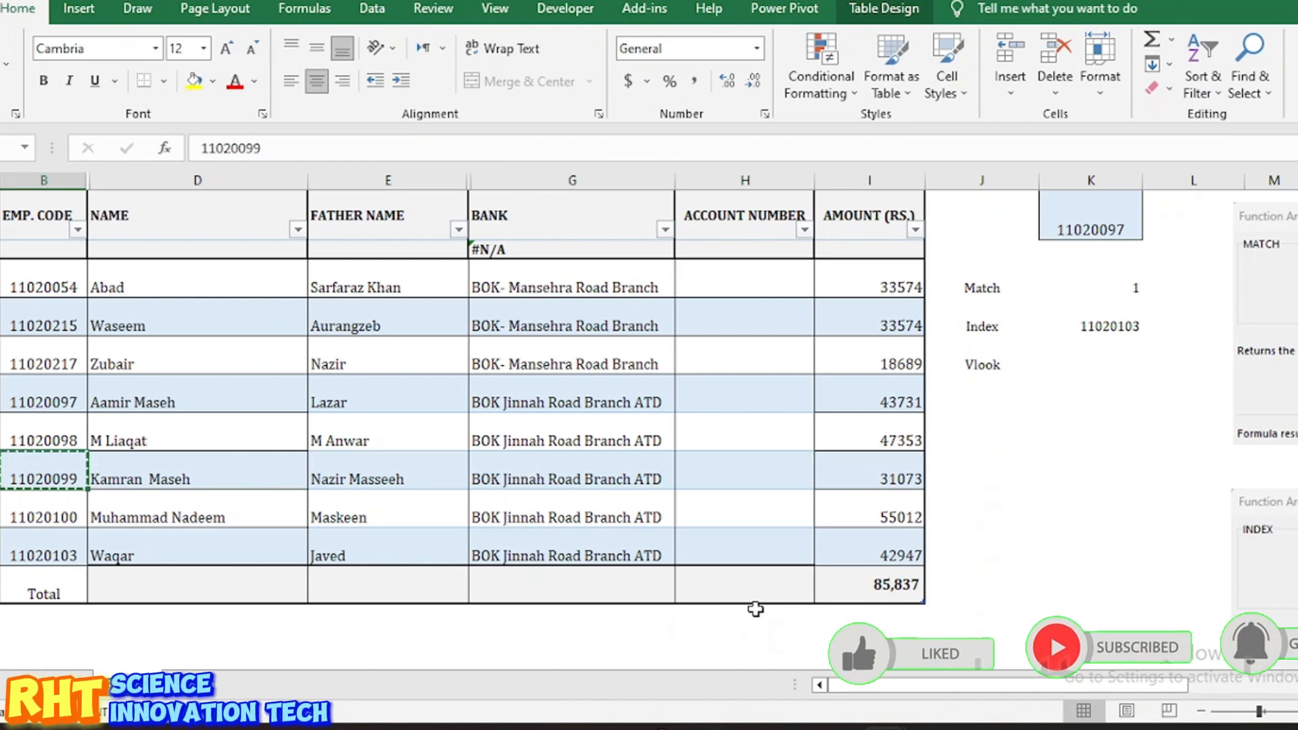
{"action": "left_click", "coordinate": [867, 478]}
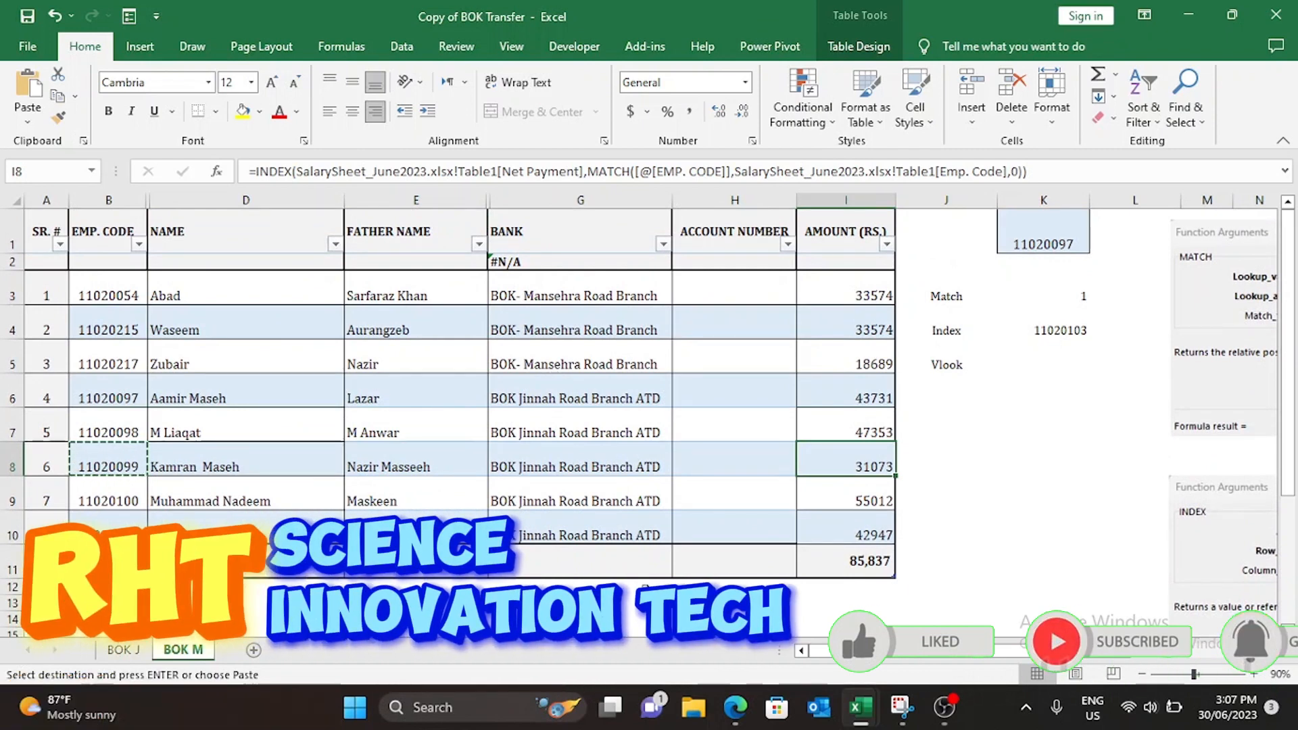
{"action": "left_click", "coordinate": [946, 466]}
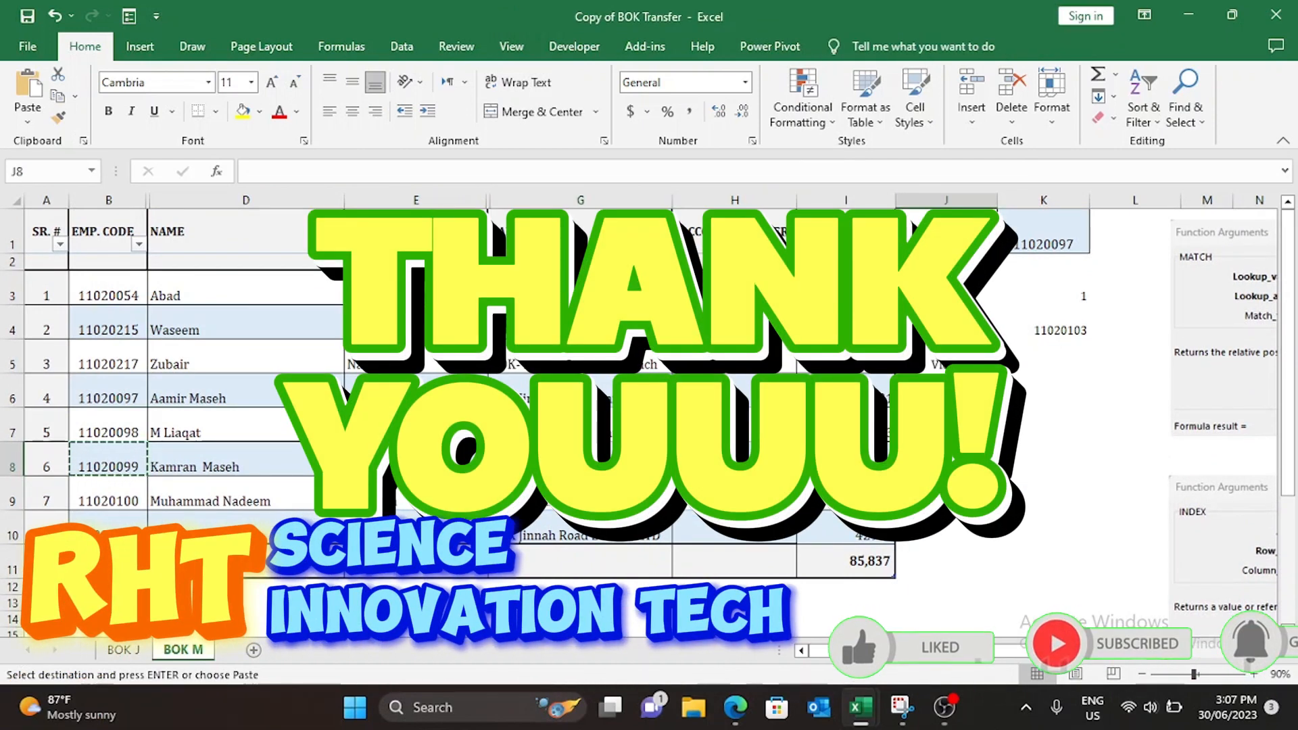